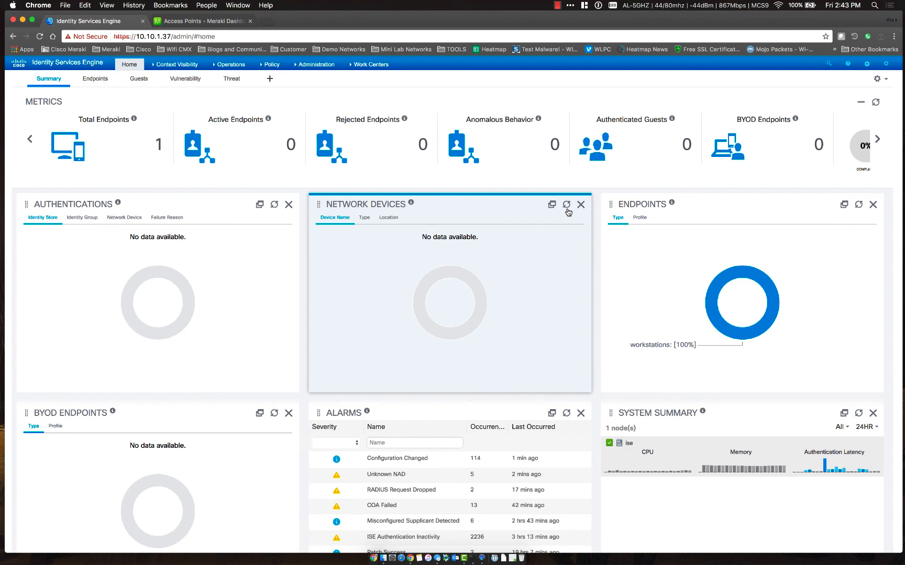
# Switch to the Meraki dashboard and bring up the HQ-Lab wireless SSIDs configuration overview
pyautogui.click(190, 22)
pyautogui.moveTo(45, 235)
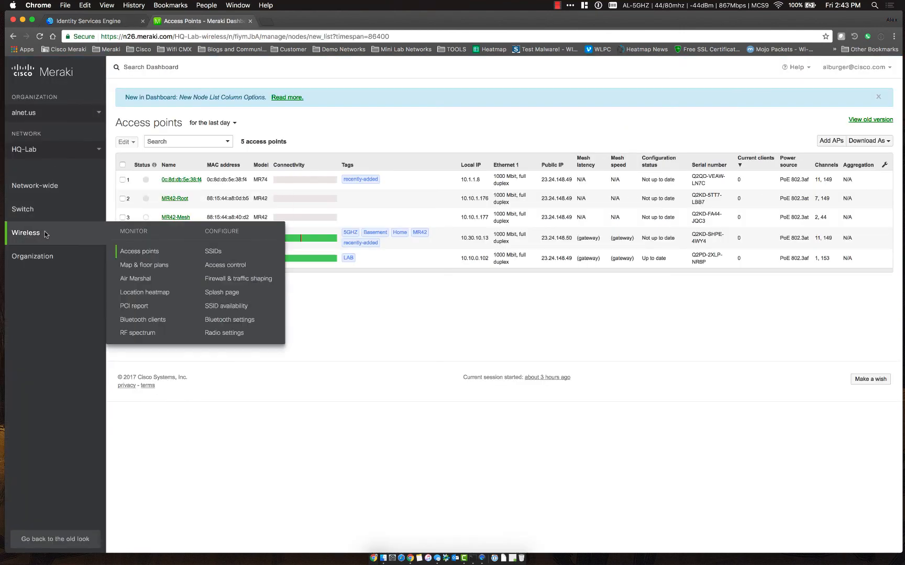
pyautogui.click(213, 252)
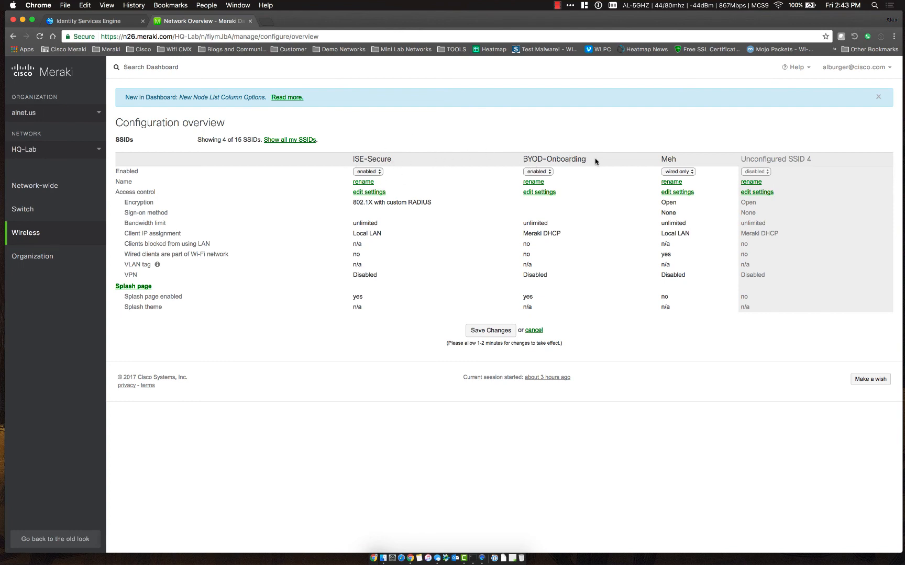
# Review ISE-Secure's access control page and save it with Cisco ISE authentication and walled garden 10.10.1.37/32
pyautogui.click(373, 194)
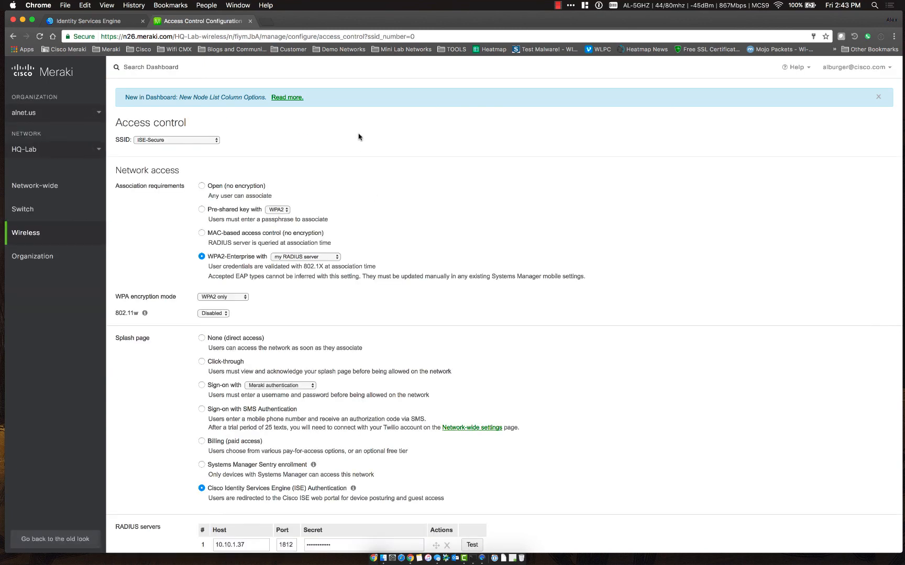
pyautogui.scroll(-3, 396, 214)
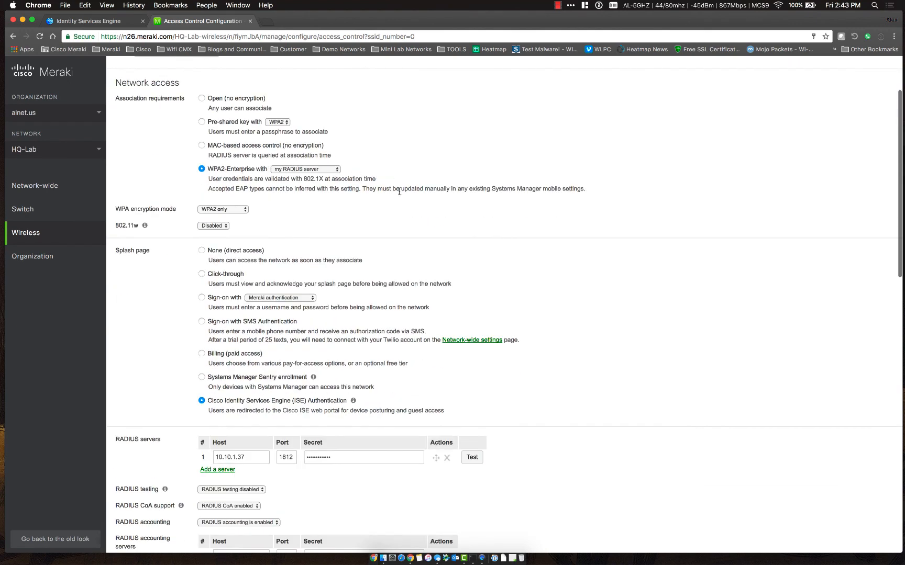
pyautogui.scroll(-2, 398, 189)
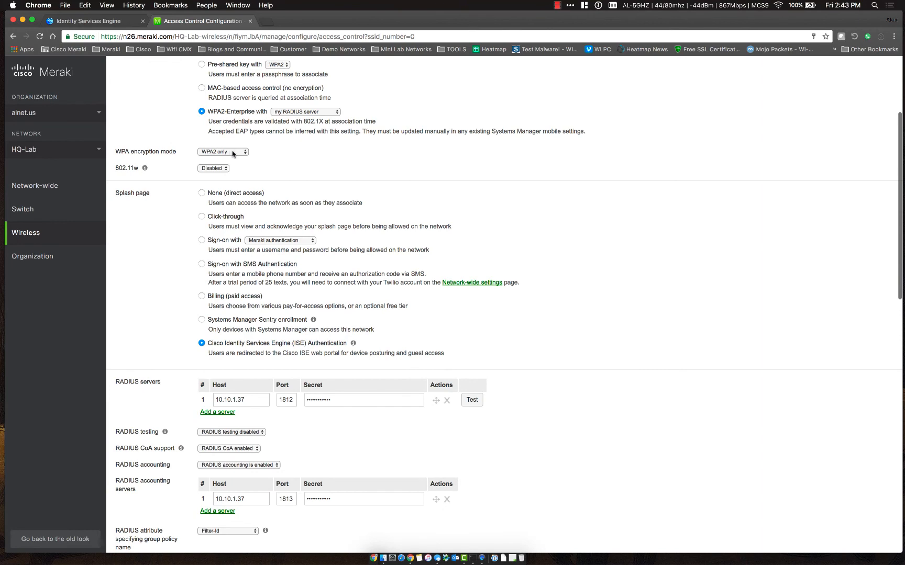
pyautogui.scroll(-2, 388, 153)
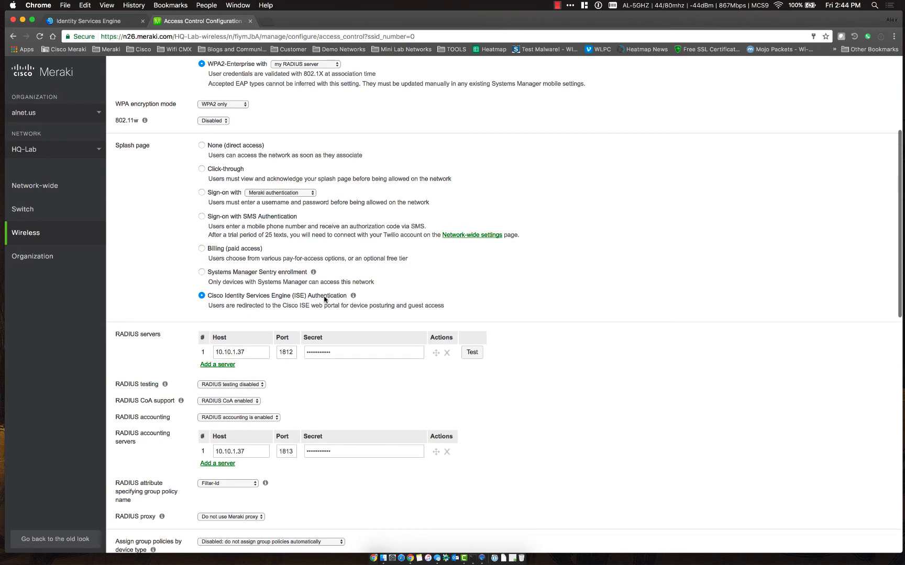
pyautogui.scroll(-3, 430, 299)
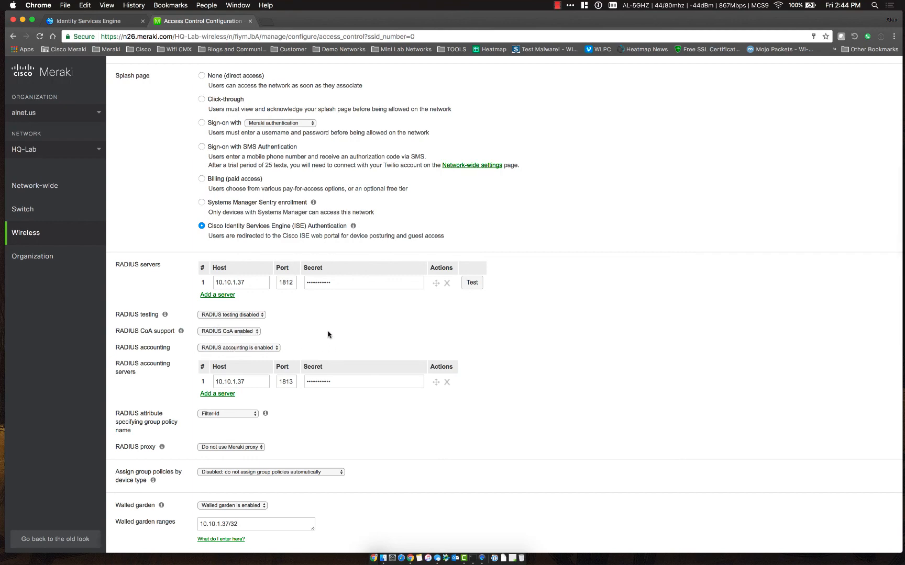
pyautogui.scroll(-3, 327, 338)
pyautogui.moveTo(264, 343)
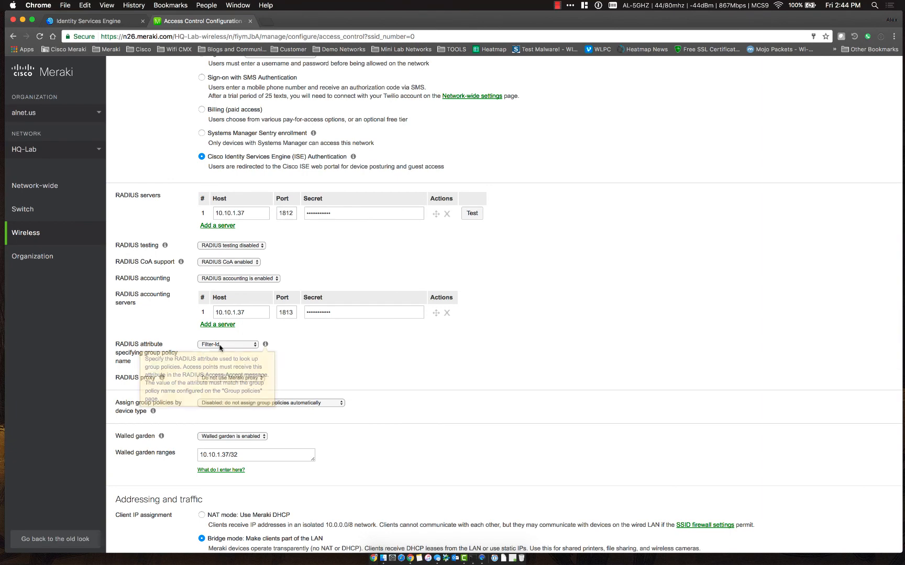
pyautogui.scroll(-4, 383, 349)
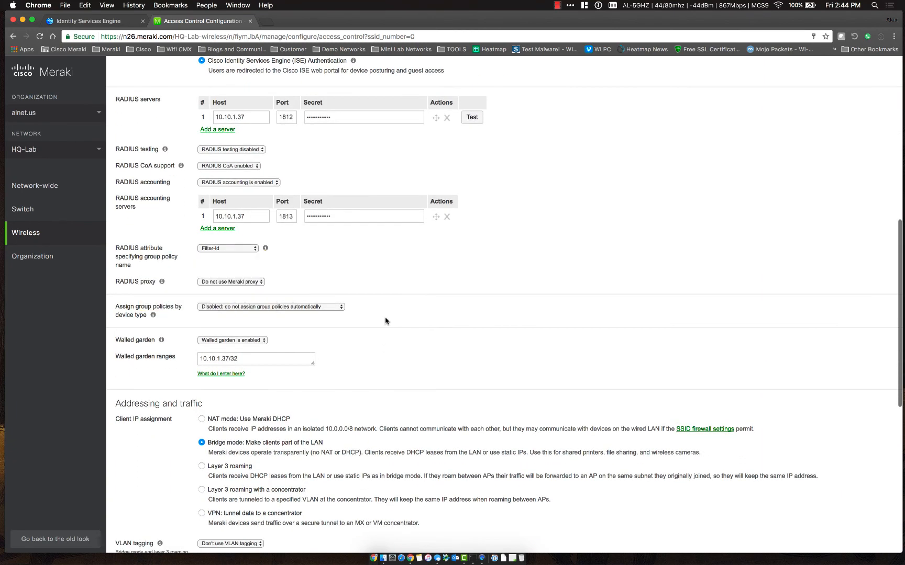
pyautogui.scroll(-3, 376, 354)
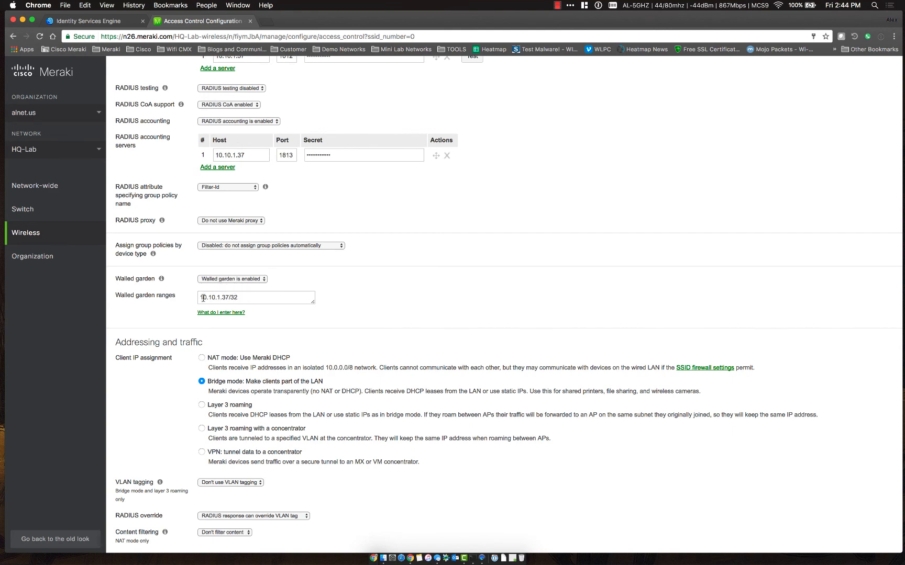
pyautogui.scroll(-1, 219, 392)
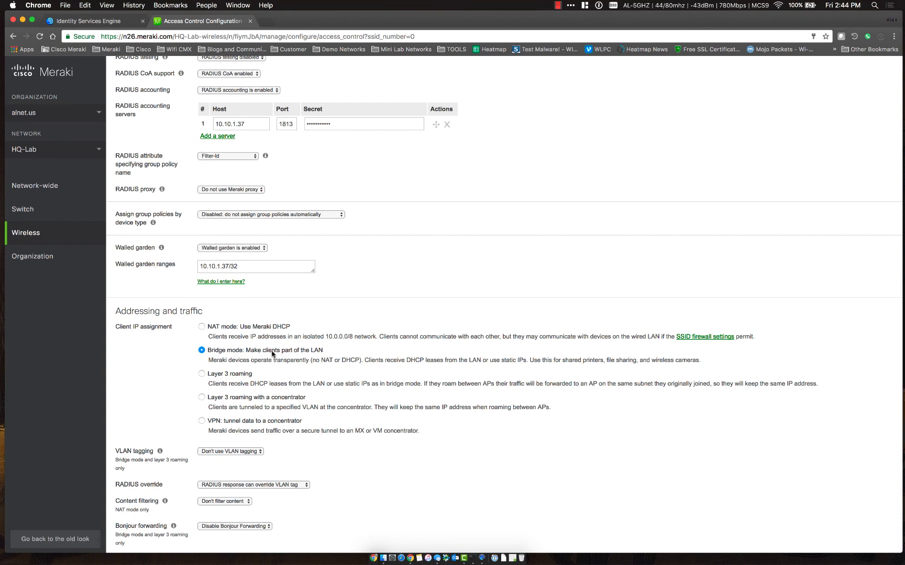
pyautogui.scroll(-5, 272, 355)
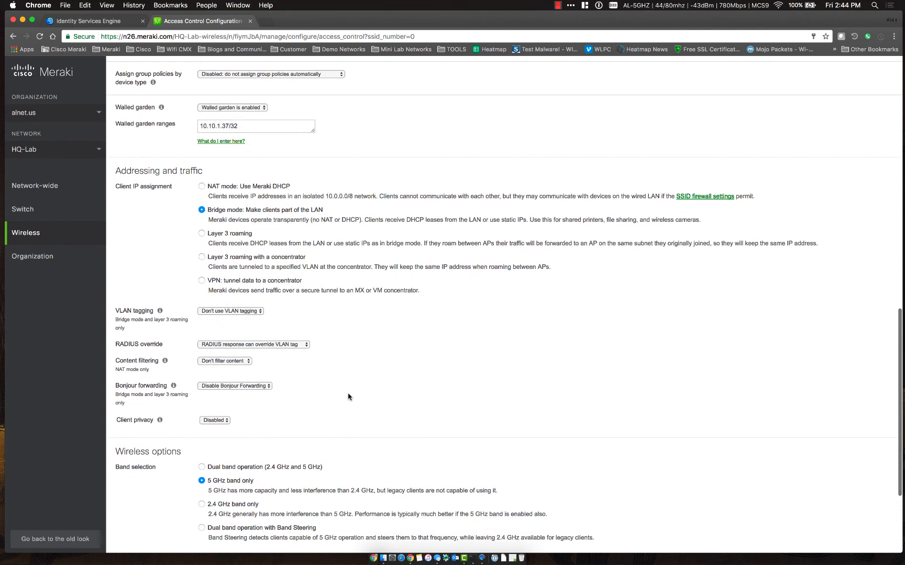
pyautogui.scroll(-4, 348, 397)
pyautogui.scroll(-2, 361, 344)
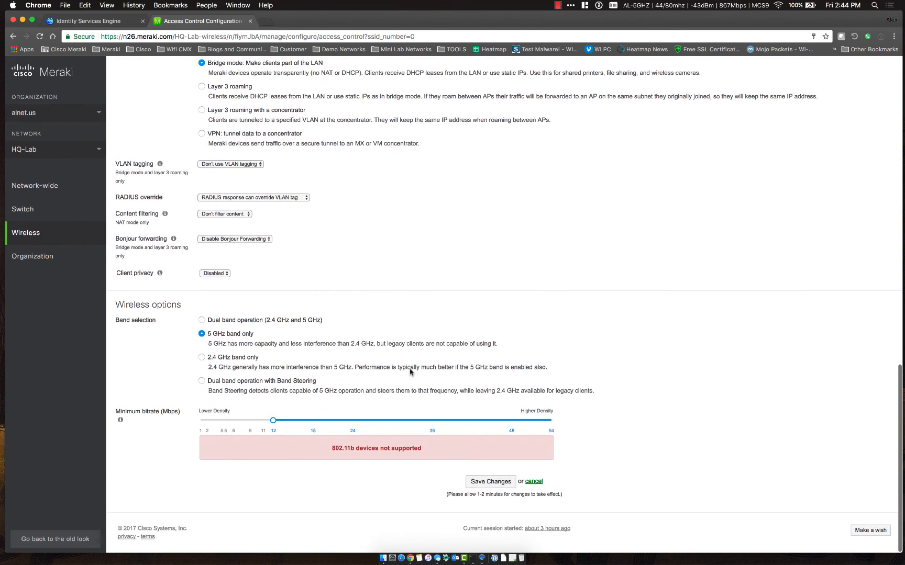
pyautogui.click(492, 482)
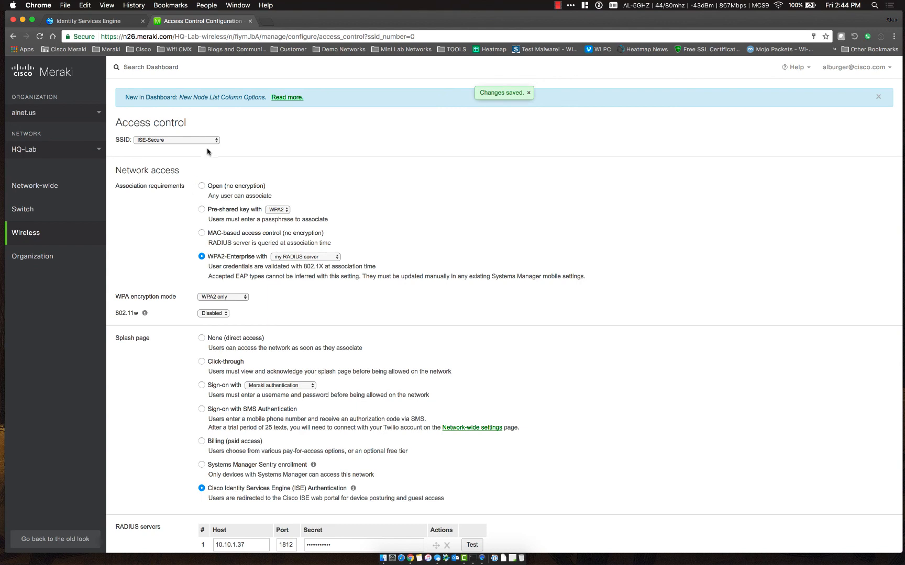
# Compare the ISE-Secure and BYOD-Onboarding SSIDs, then open BYOD-Onboarding's access control settings
pyautogui.moveTo(80, 223)
pyautogui.click(213, 253)
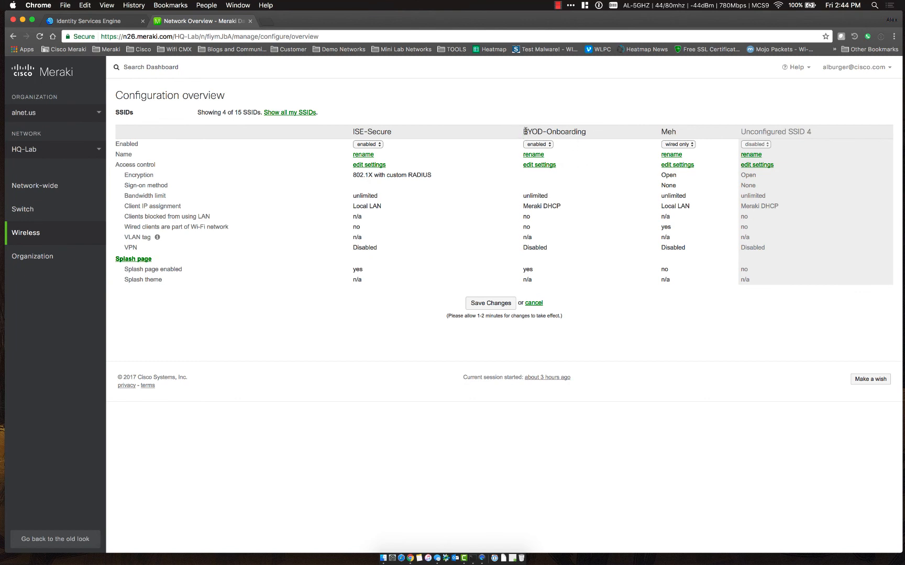
pyautogui.moveTo(524, 131); pyautogui.dragTo(587, 132)
pyautogui.click(587, 132)
pyautogui.moveTo(353, 132); pyautogui.dragTo(397, 132)
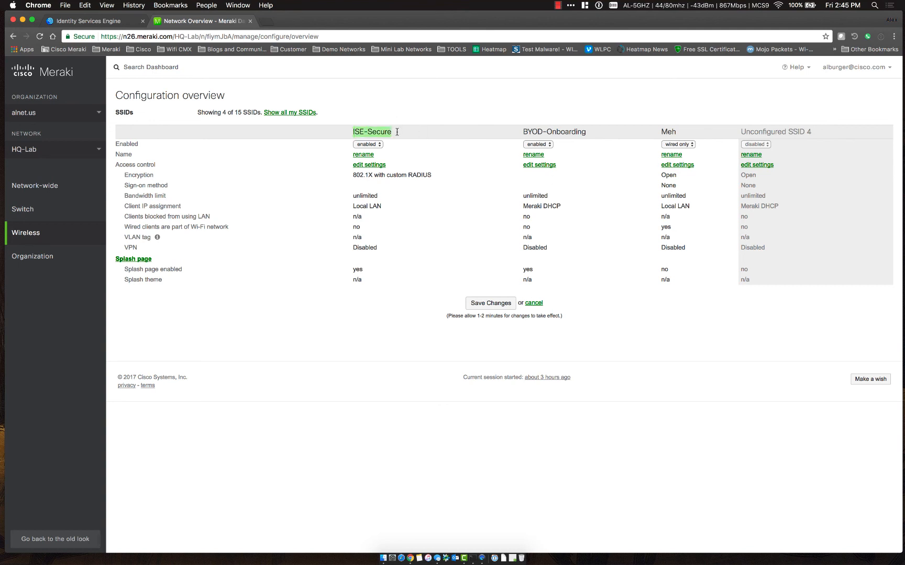
pyautogui.click(397, 134)
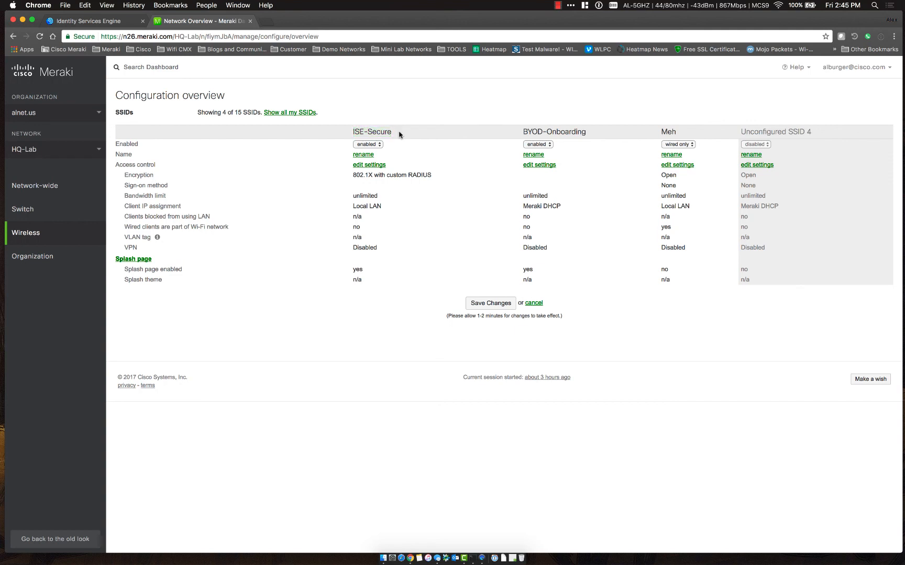
pyautogui.click(539, 166)
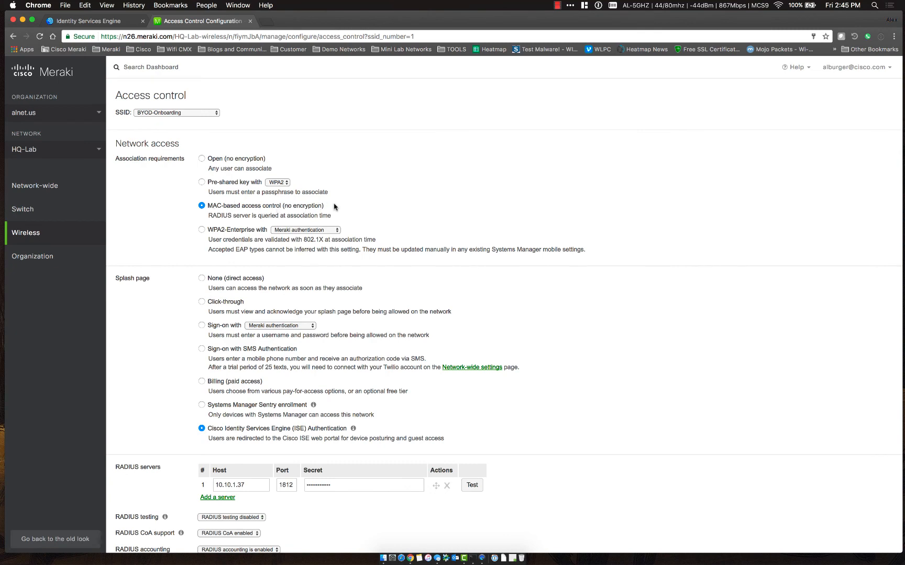
# Correct the BYOD-Onboarding walled garden range to 10.10.1.37/32
pyautogui.scroll(-5, 456, 265)
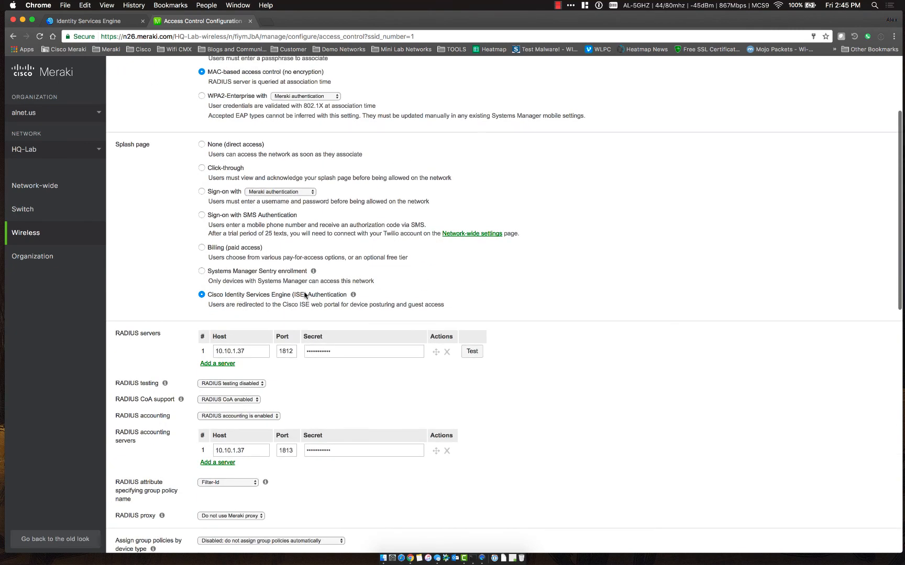
pyautogui.scroll(-4, 467, 287)
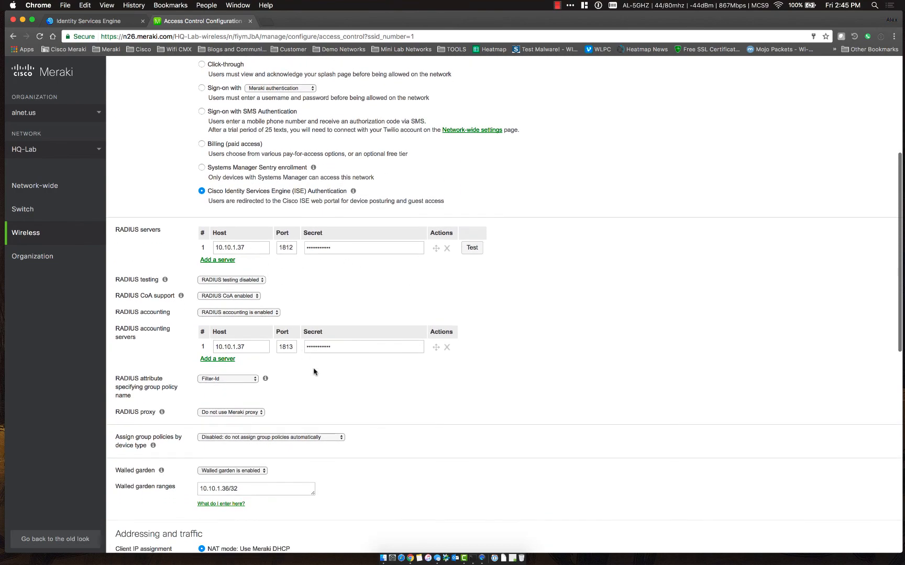
pyautogui.scroll(-6, 325, 392)
pyautogui.scroll(-2, 325, 391)
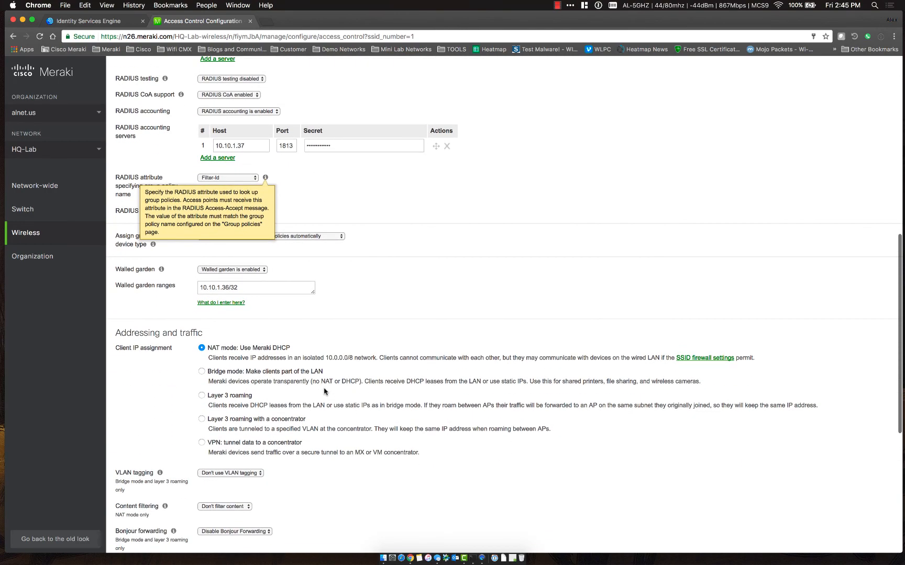
pyautogui.click(229, 285)
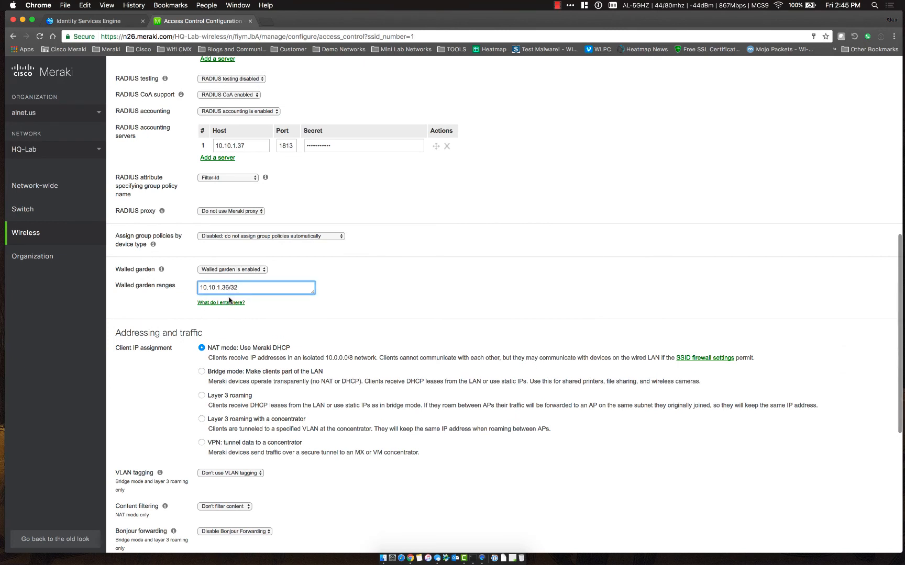
pyautogui.press('BackSpace')
pyautogui.write('7')
pyautogui.click(395, 308)
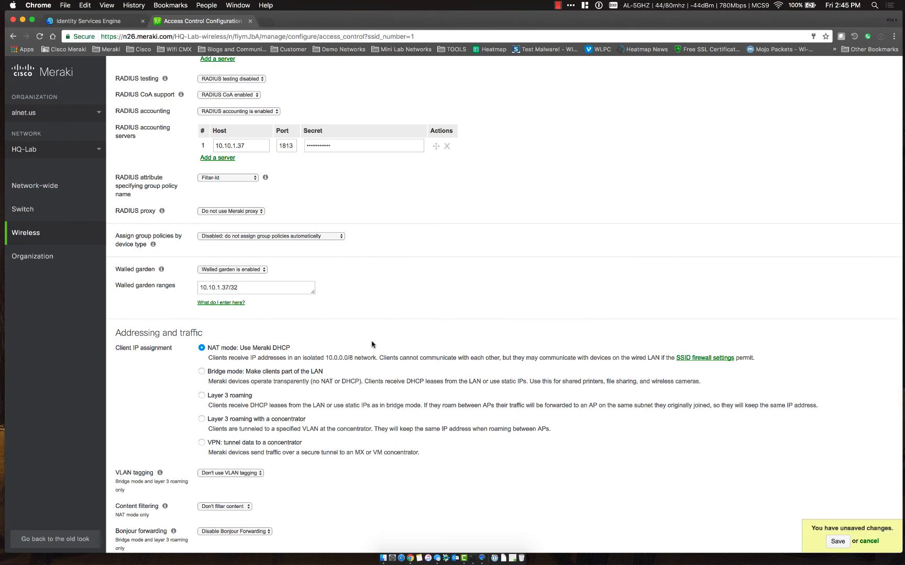
# Save the BYOD-Onboarding changes, dismiss the 1Password prompt, and return to Identity Services Engine
pyautogui.scroll(-1, 373, 345)
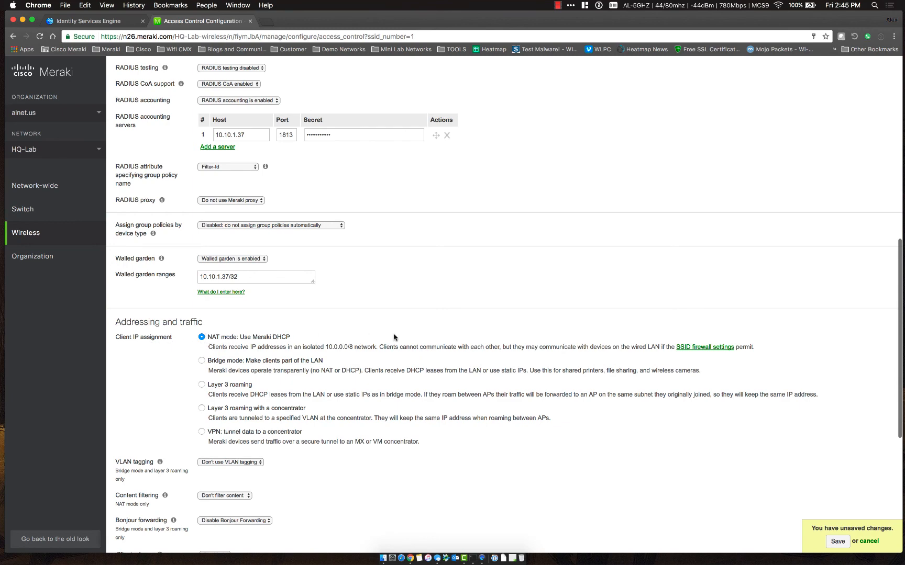
pyautogui.scroll(-5, 394, 337)
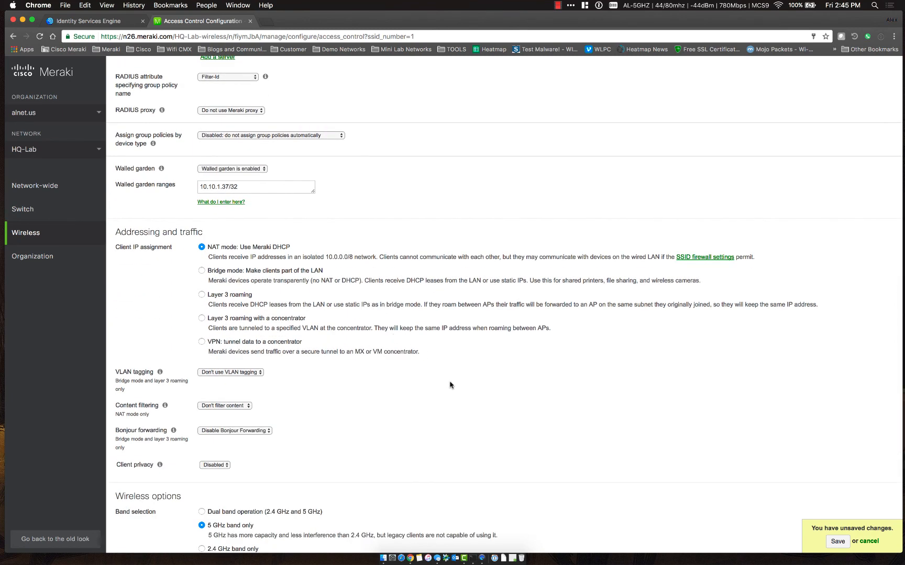
pyautogui.scroll(-8, 450, 386)
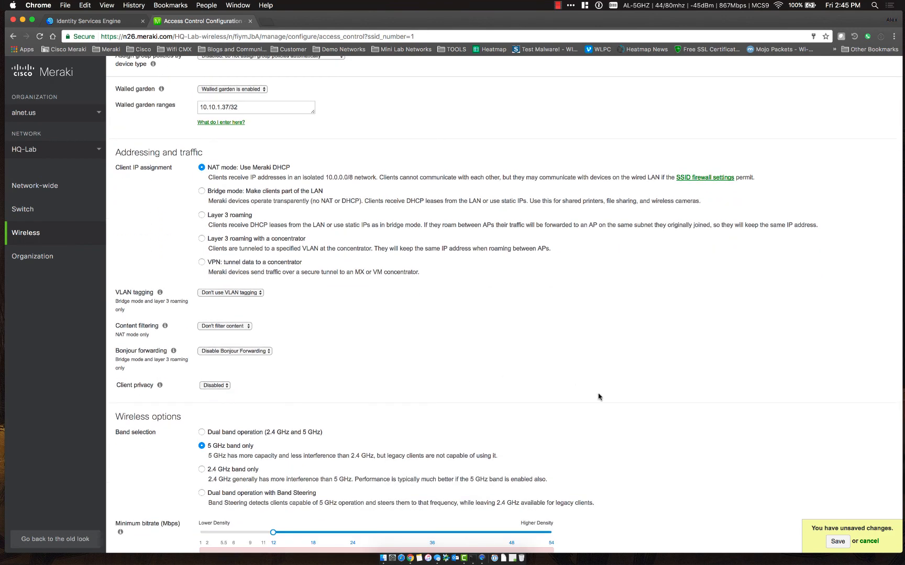
pyautogui.click(495, 537)
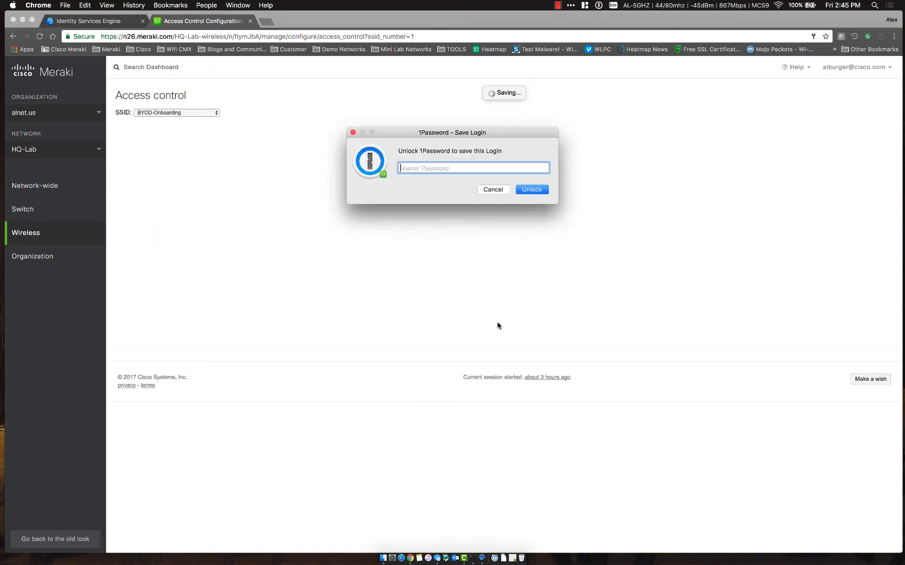
pyautogui.click(493, 190)
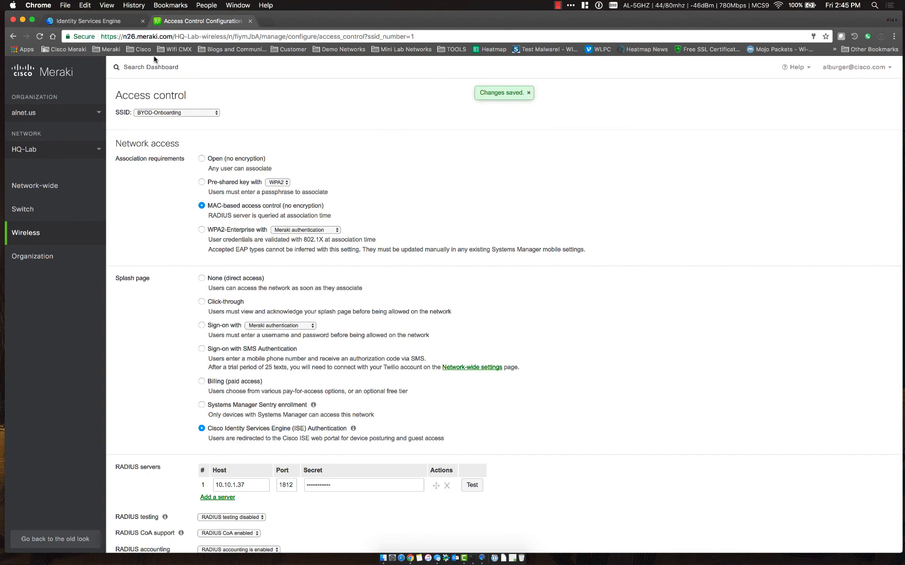
pyautogui.click(127, 24)
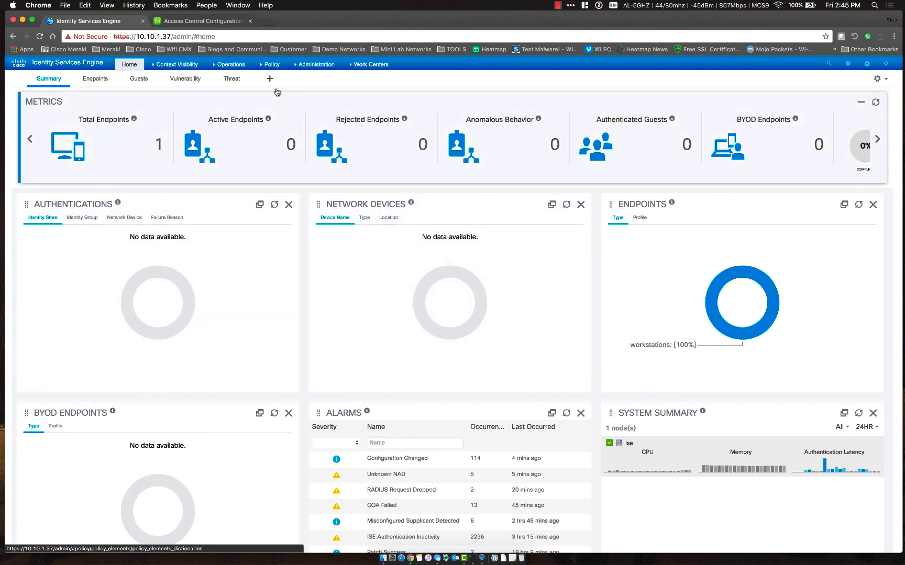
# Duplicate the Self-Registered Guest Portal in Guest Portals and open its _copy1 for editing
pyautogui.moveTo(390, 67)
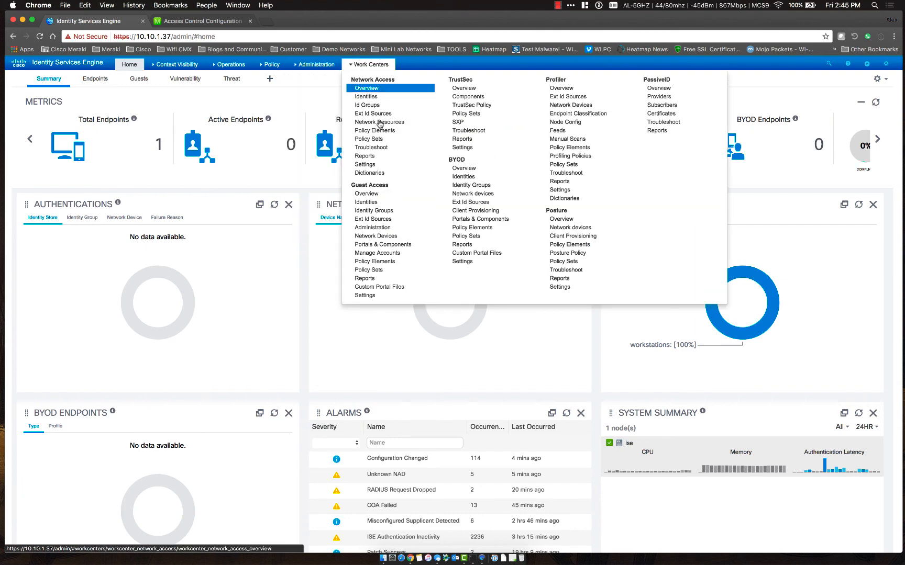
pyautogui.click(378, 246)
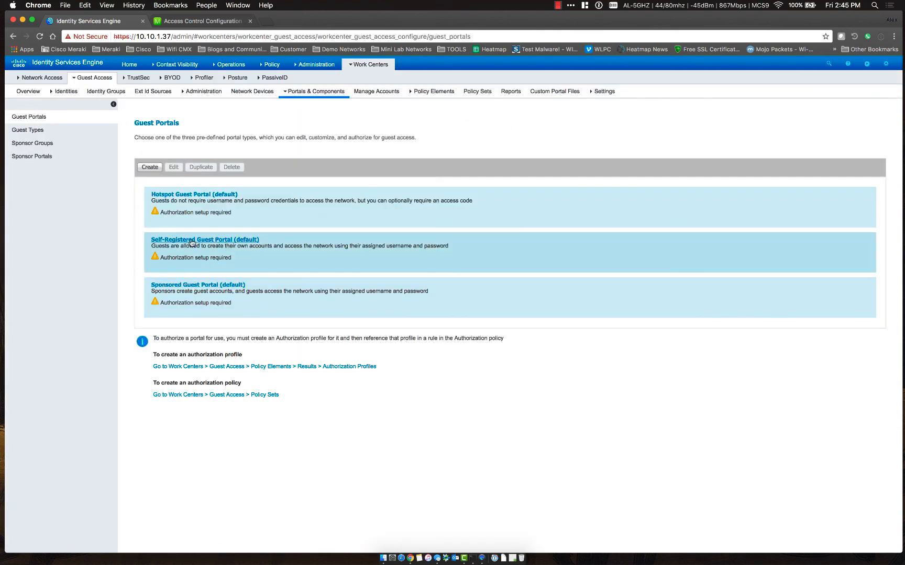
pyautogui.click(269, 254)
pyautogui.click(200, 168)
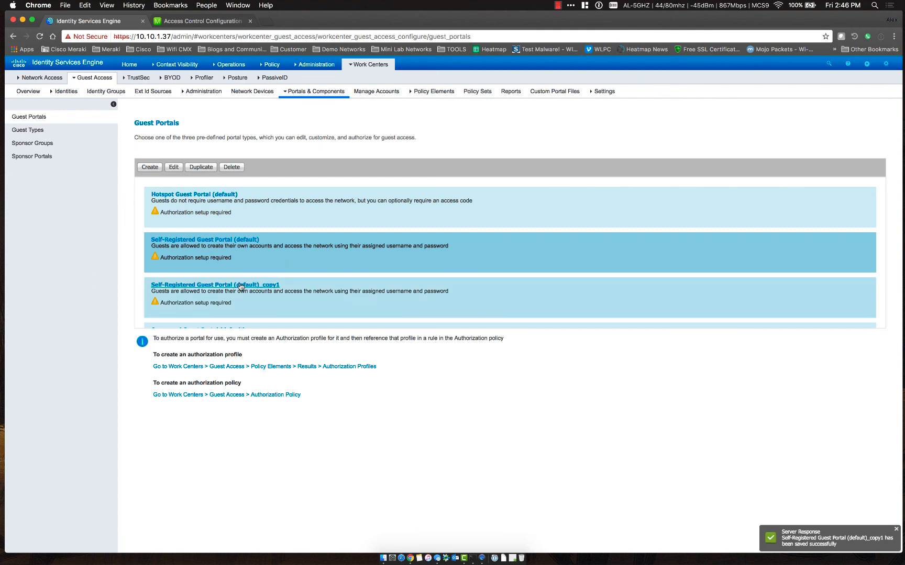
pyautogui.click(222, 286)
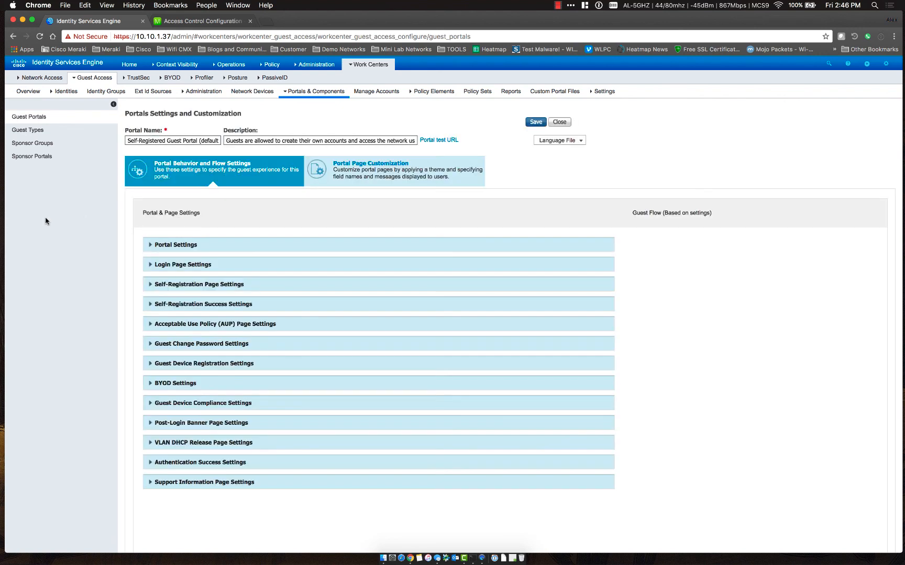
# Rename the portal BYOD-Onboarding, keeping Guest_Portal_Sequence authentication and Contractor (default) login options
pyautogui.tripleClick(181, 139)
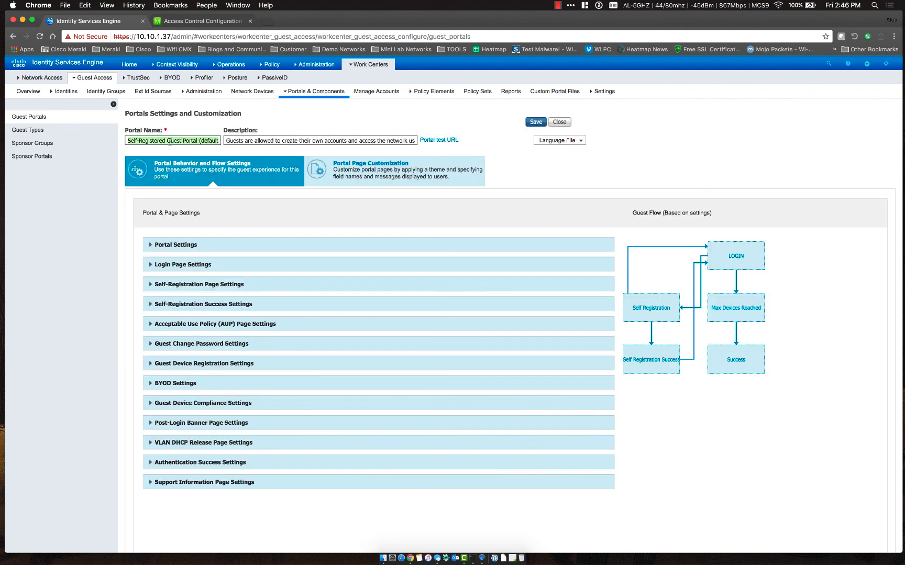
pyautogui.press('BackSpace')
pyautogui.write('BYOD-Onboarding')
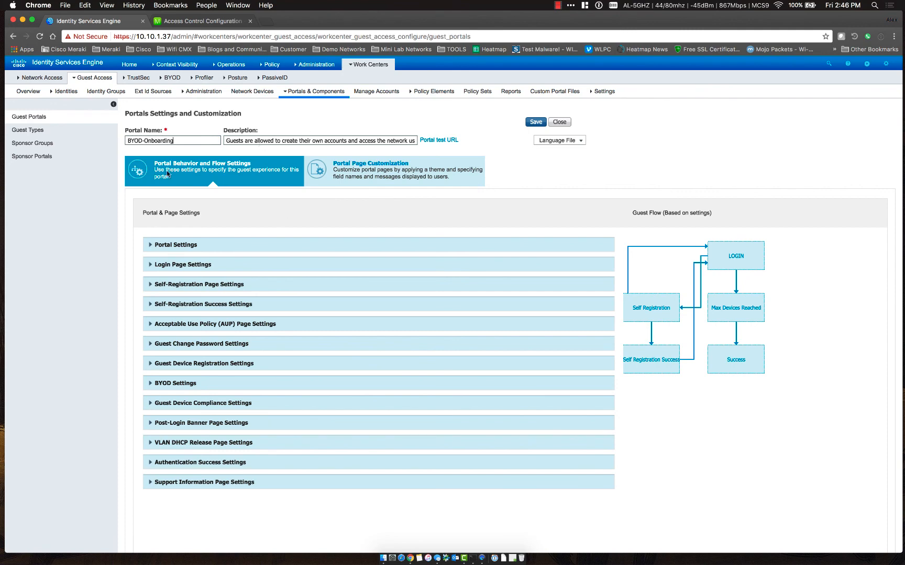
pyautogui.click(151, 246)
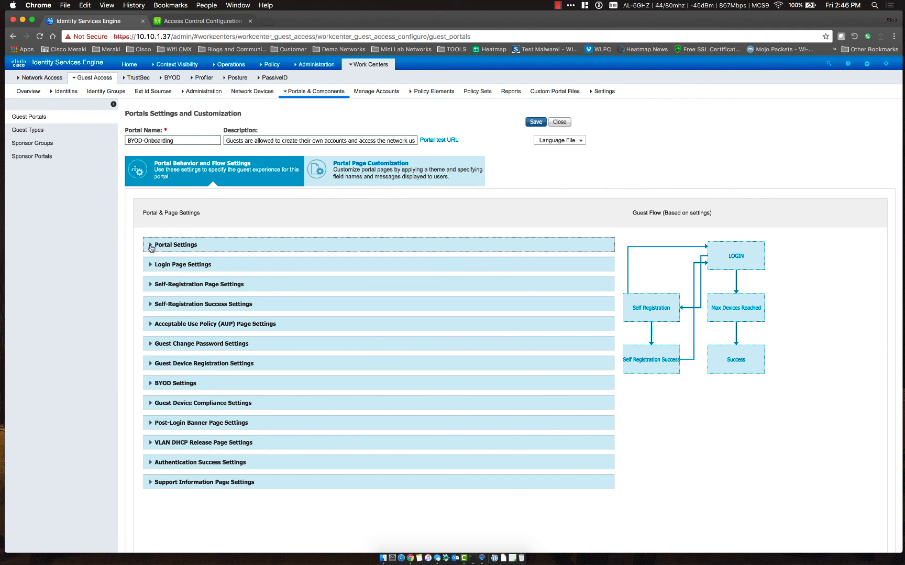
pyautogui.scroll(-2, 179, 391)
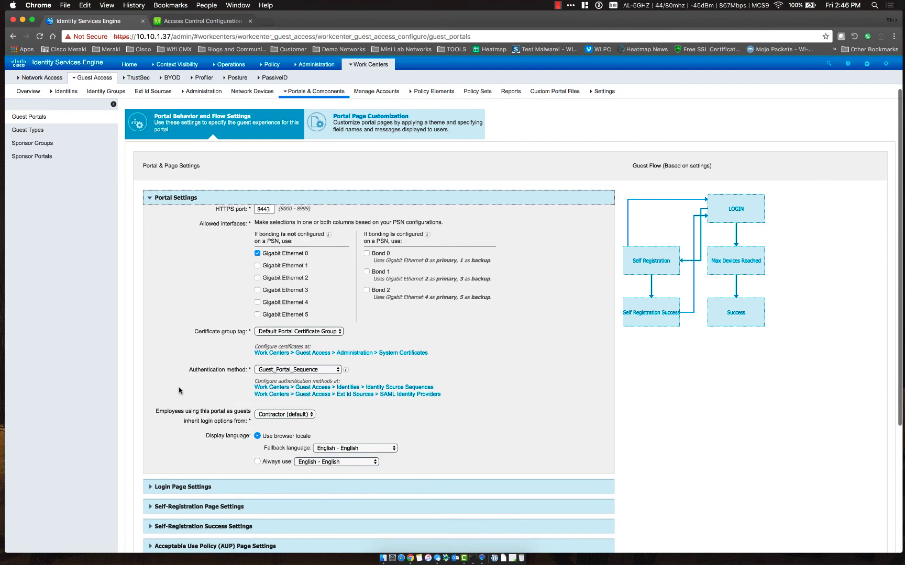
pyautogui.click(283, 370)
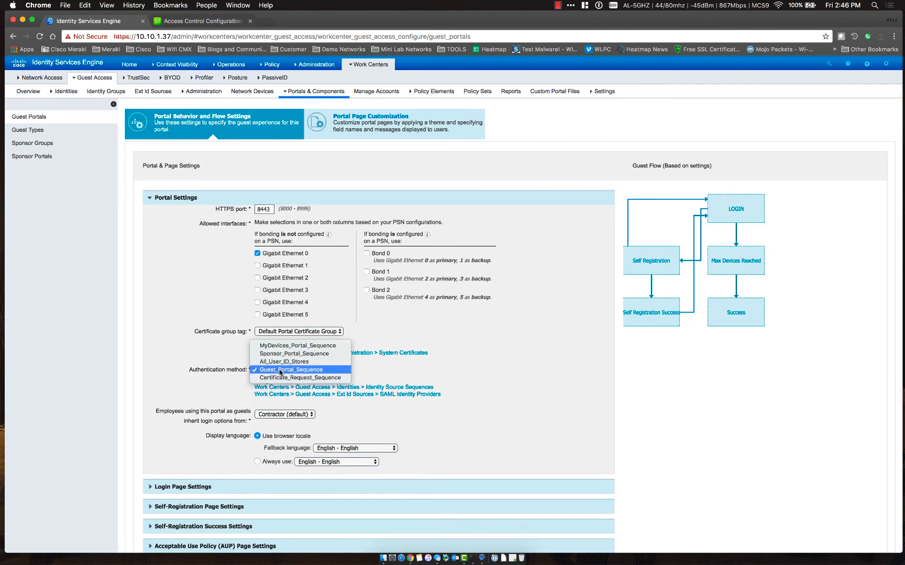
pyautogui.click(465, 389)
pyautogui.scroll(-2, 464, 388)
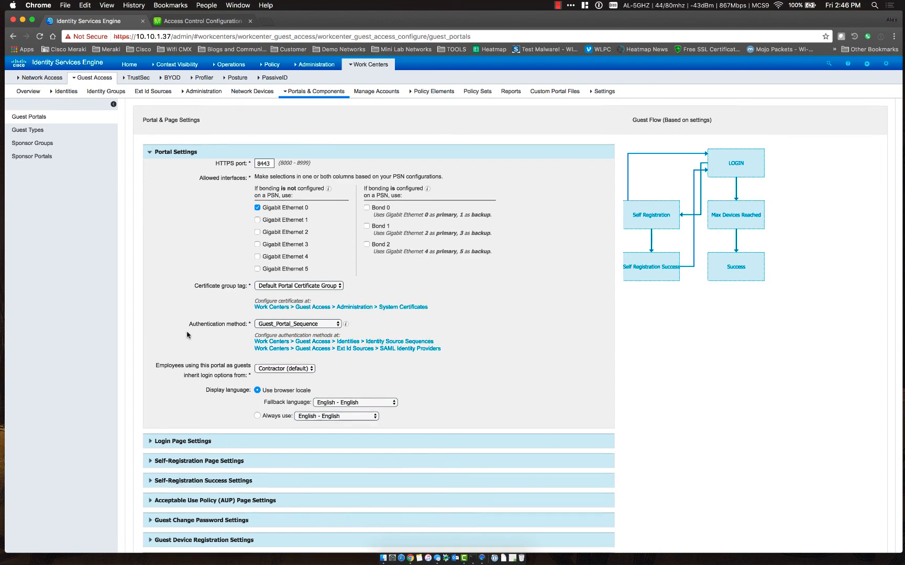
pyautogui.scroll(-1, 188, 335)
pyautogui.click(277, 351)
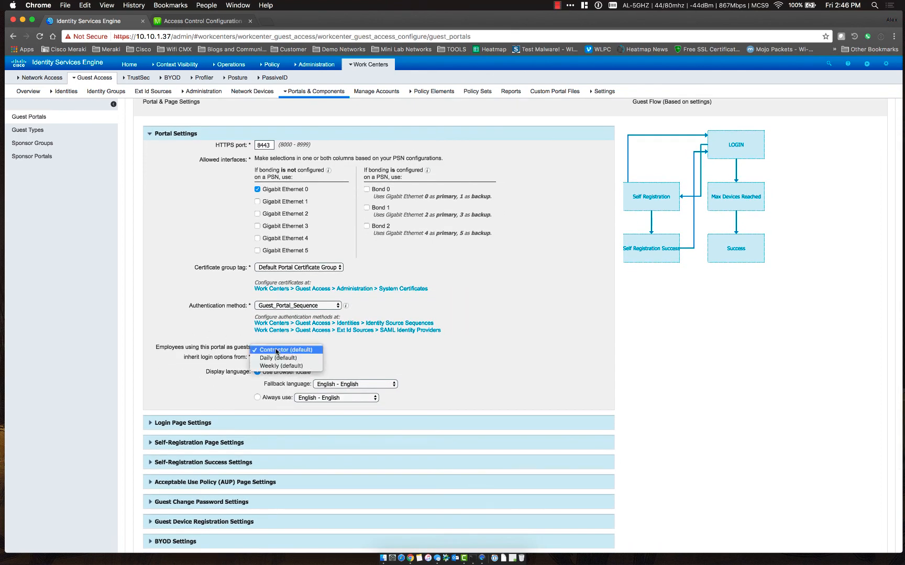
pyautogui.click(154, 336)
# In Login Page Settings, stop requiring an access code and disallow guest account creation
pyautogui.scroll(-2, 152, 335)
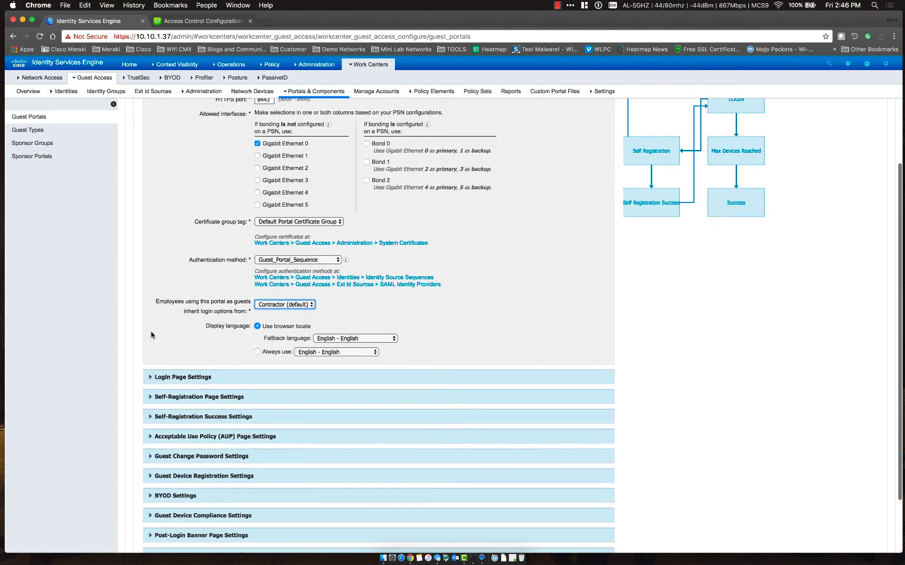
pyautogui.scroll(-3, 151, 335)
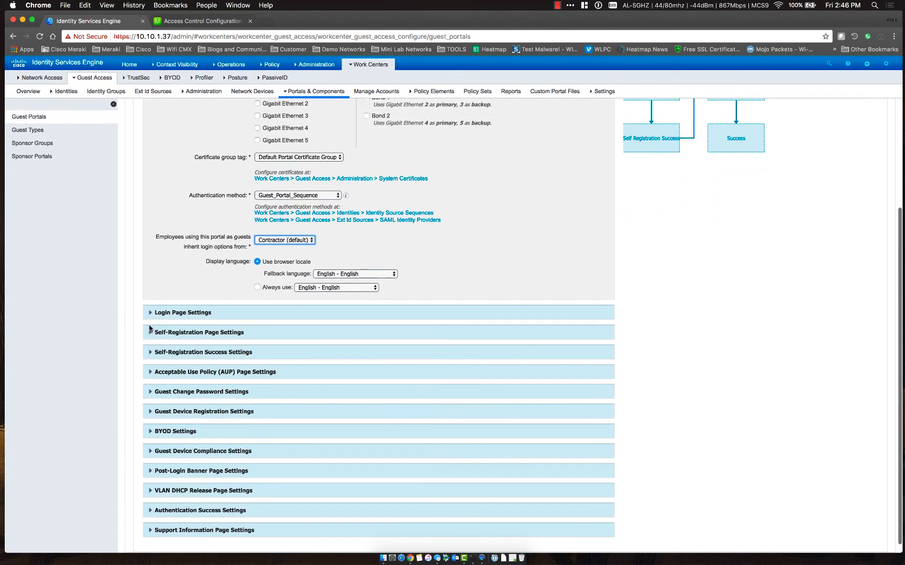
pyautogui.click(150, 313)
pyautogui.scroll(-3, 157, 314)
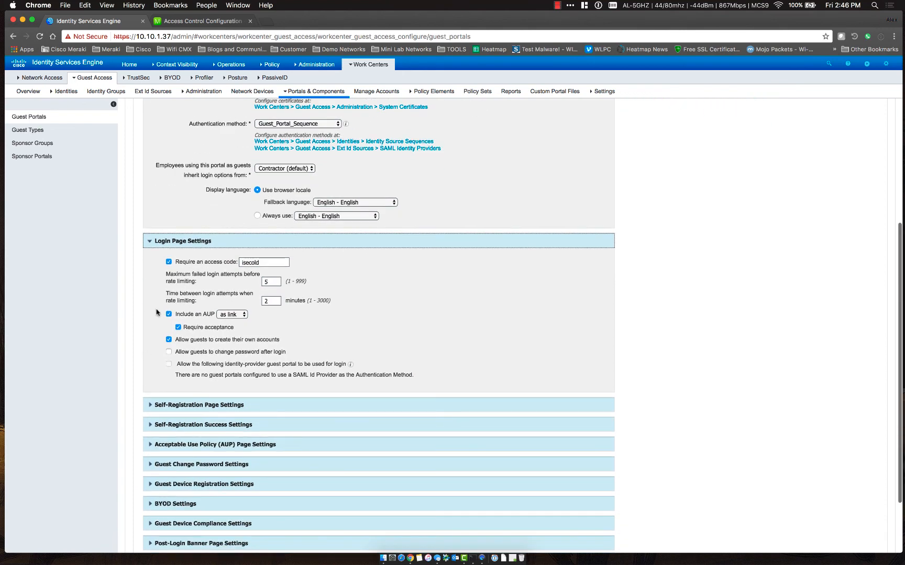
pyautogui.click(169, 261)
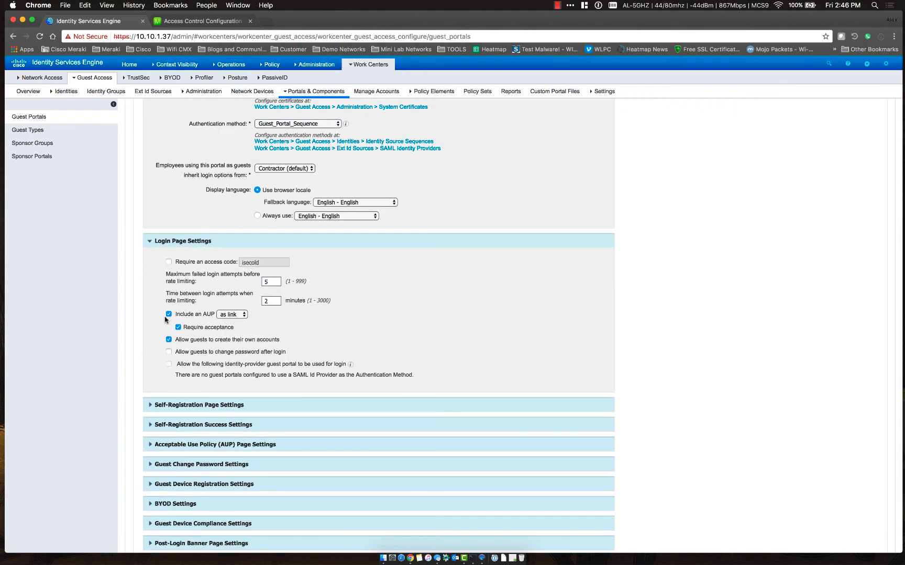
pyautogui.click(168, 339)
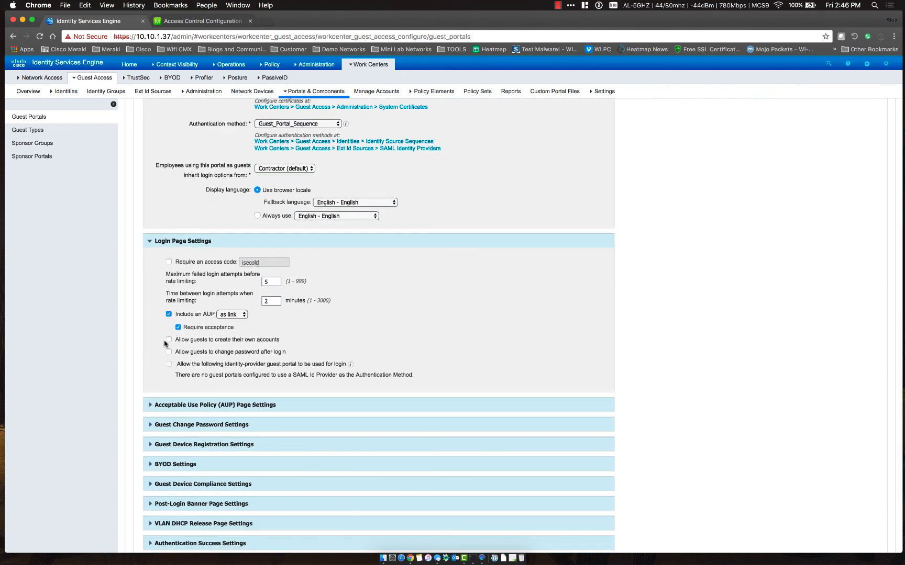
pyautogui.scroll(-1, 136, 358)
pyautogui.scroll(-1, 135, 358)
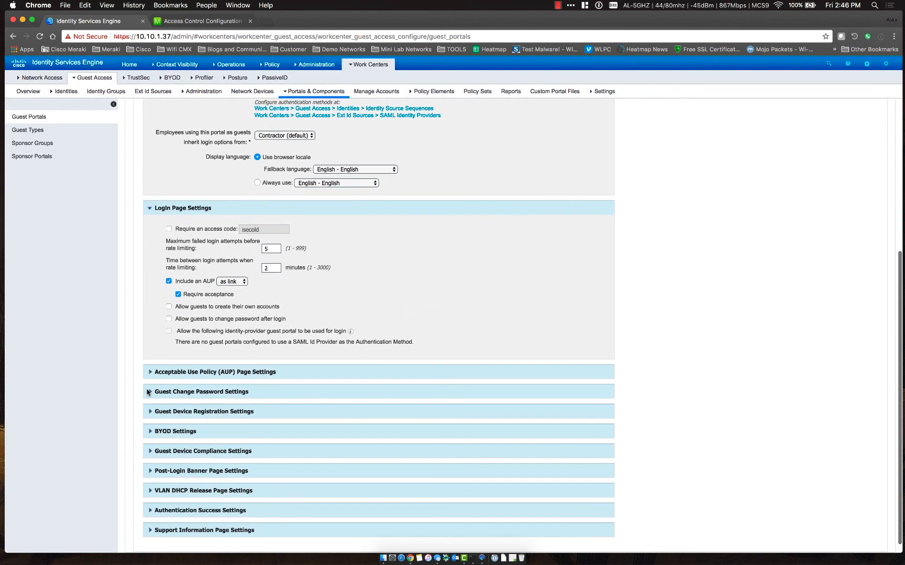
# Turn off automatic registration of guest devices
pyautogui.click(150, 372)
pyautogui.scroll(-4, 149, 373)
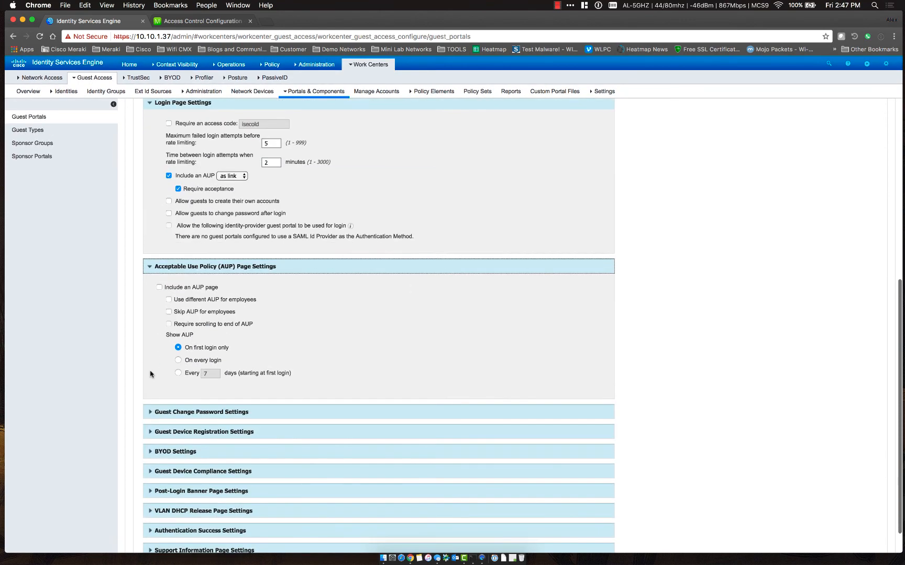
pyautogui.click(151, 412)
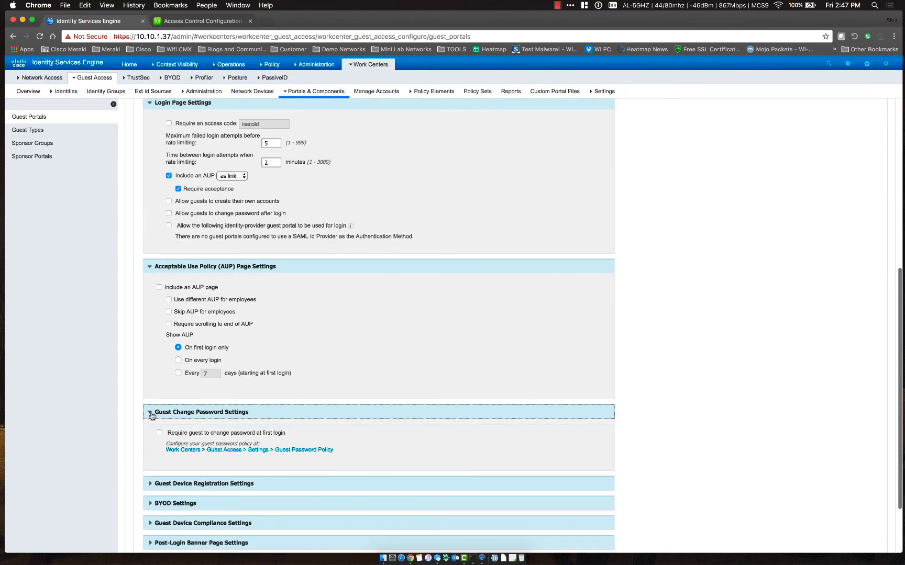
pyautogui.scroll(-3, 152, 415)
pyautogui.click(151, 412)
pyautogui.scroll(-4, 151, 412)
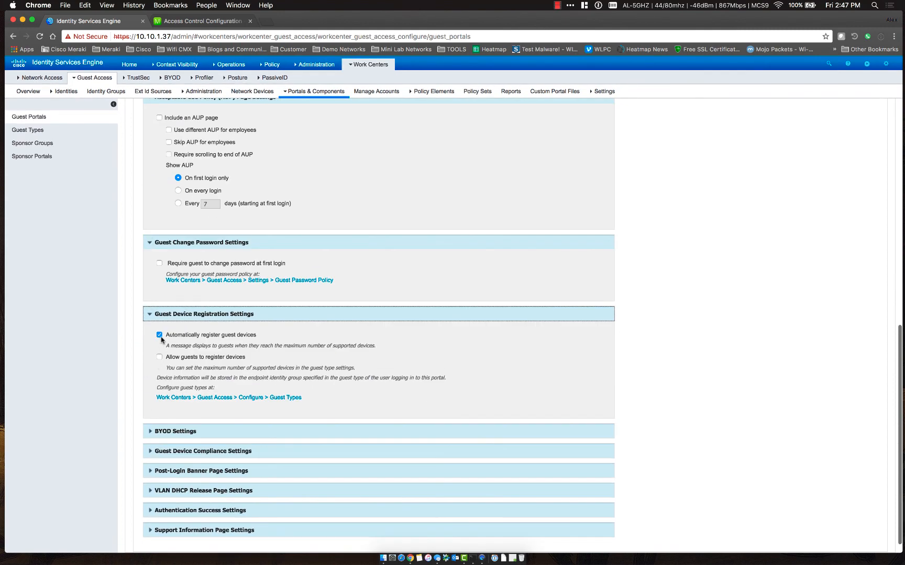
pyautogui.click(160, 336)
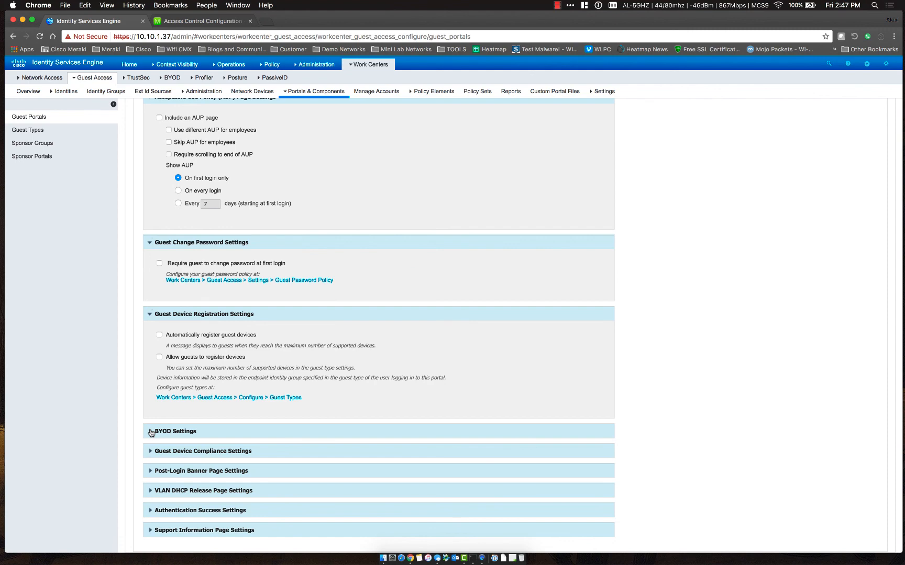
# In BYOD Settings, allow employees' personal devices and display the Device ID field
pyautogui.click(151, 432)
pyautogui.scroll(-5, 142, 427)
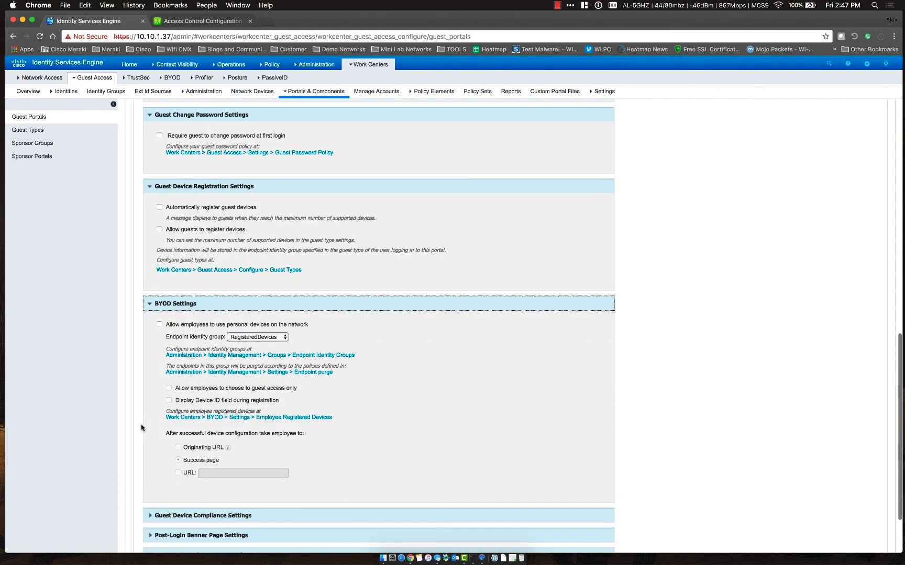
pyautogui.click(159, 325)
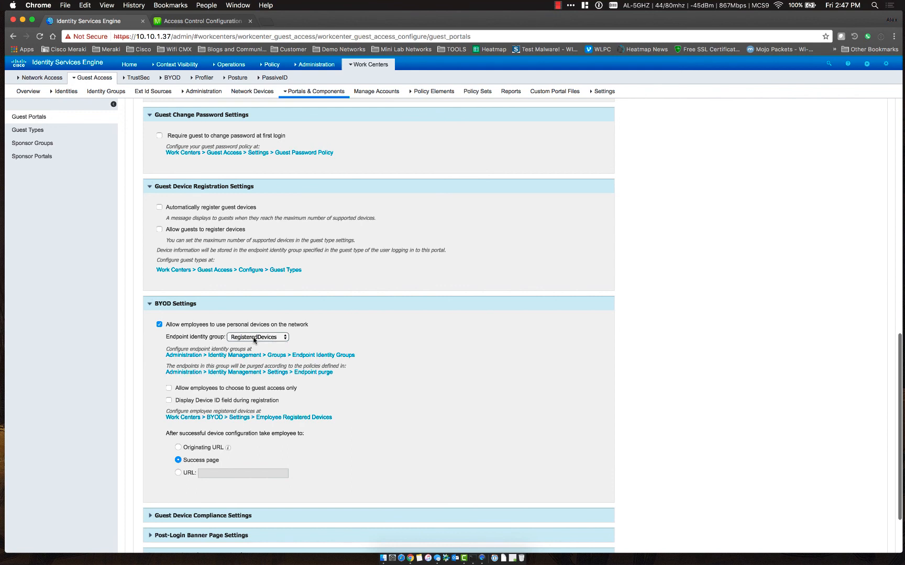
pyautogui.click(168, 401)
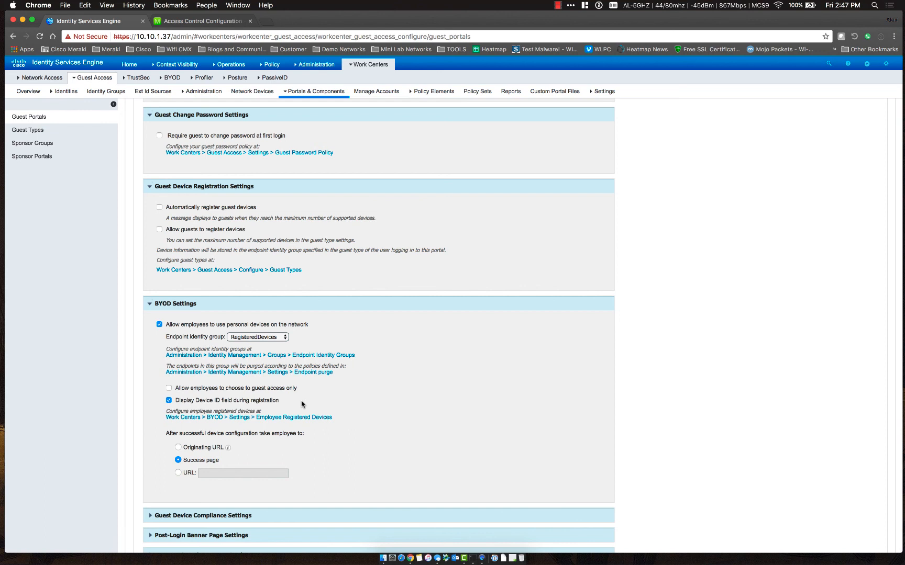
pyautogui.scroll(-3, 116, 427)
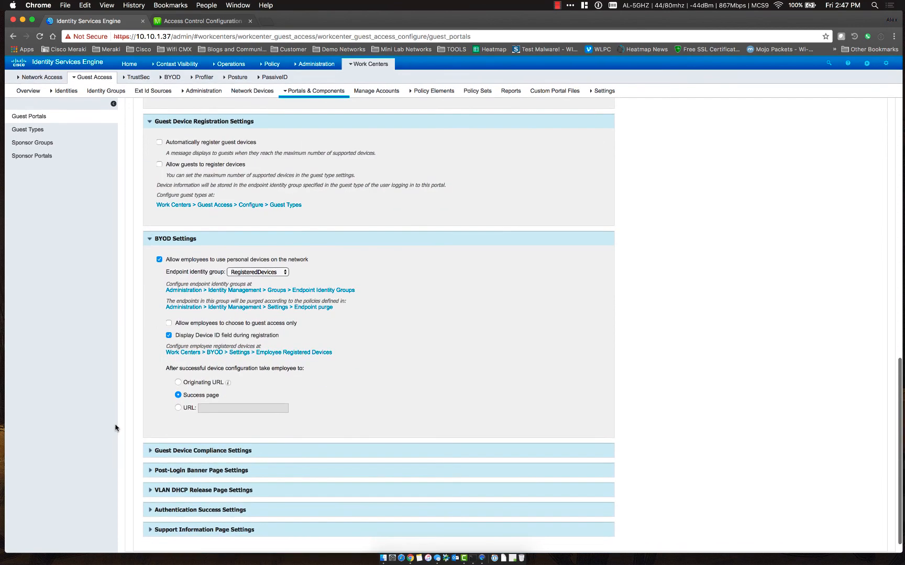
pyautogui.click(152, 452)
pyautogui.scroll(-2, 157, 445)
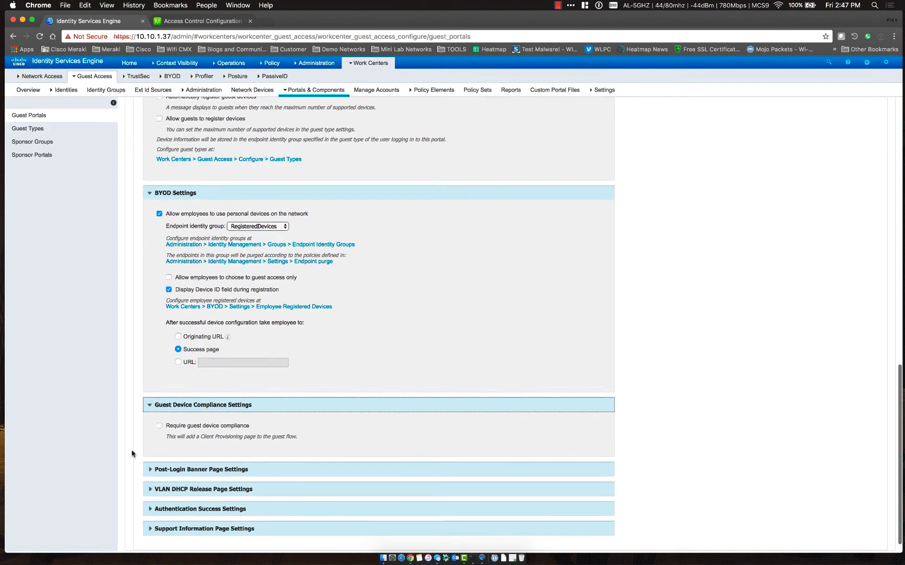
pyautogui.click(150, 407)
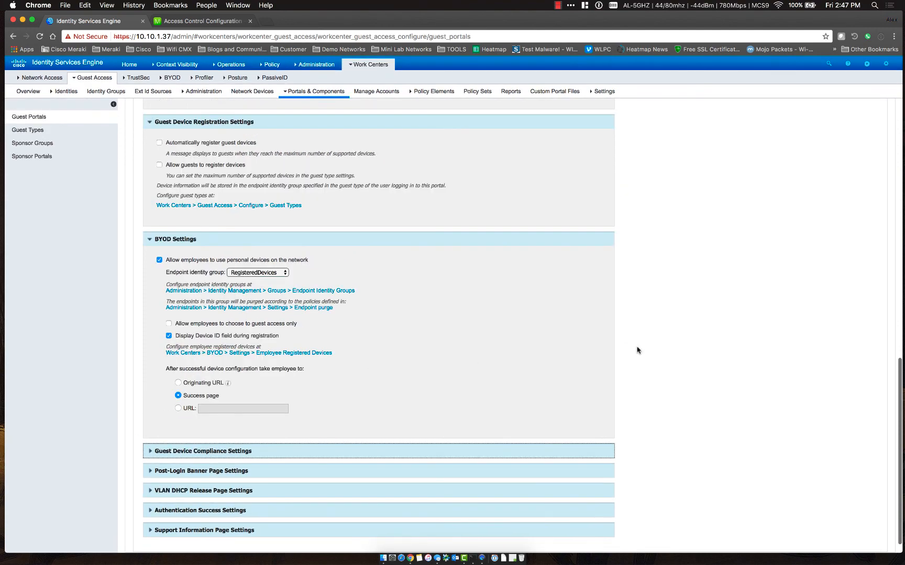
pyautogui.scroll(15, 636, 349)
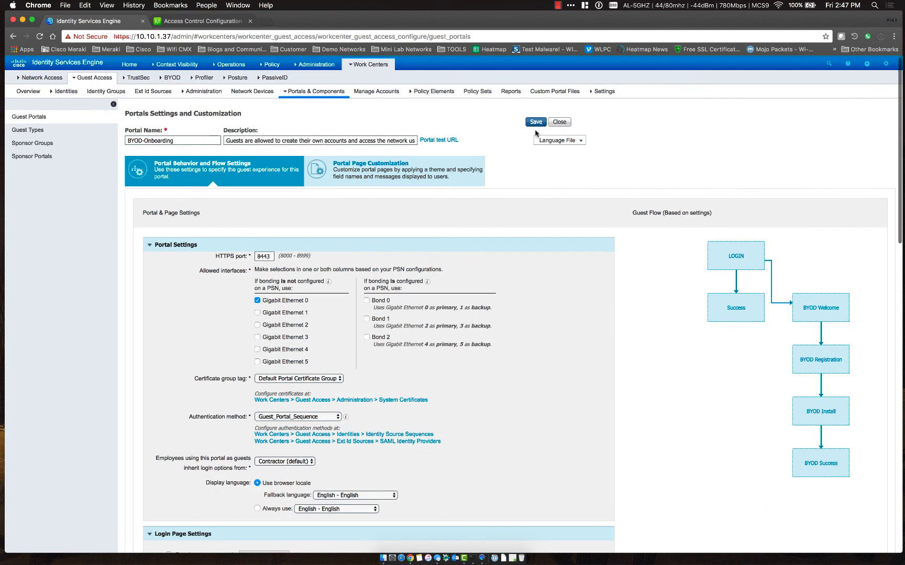
# Save the BYOD-Onboarding portal settings
pyautogui.click(534, 122)
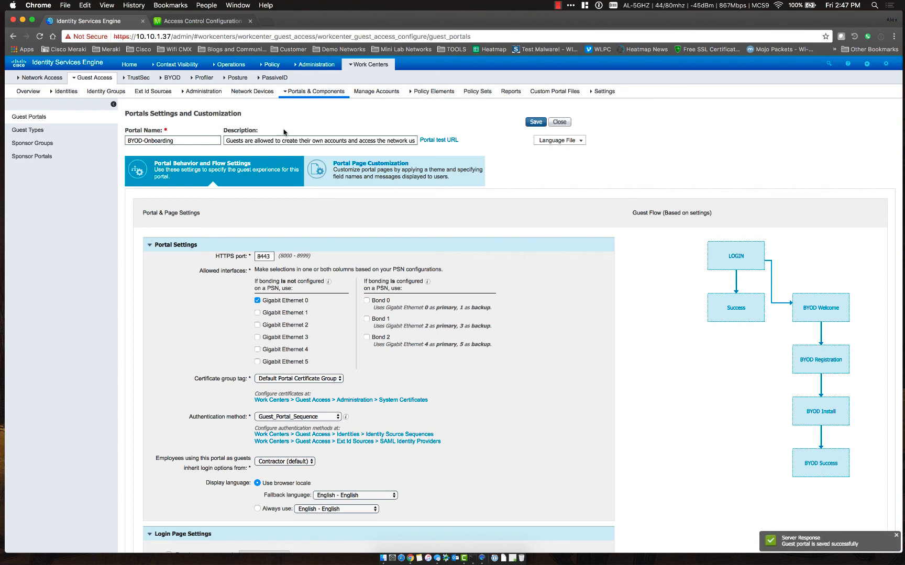
pyautogui.moveTo(313, 64)
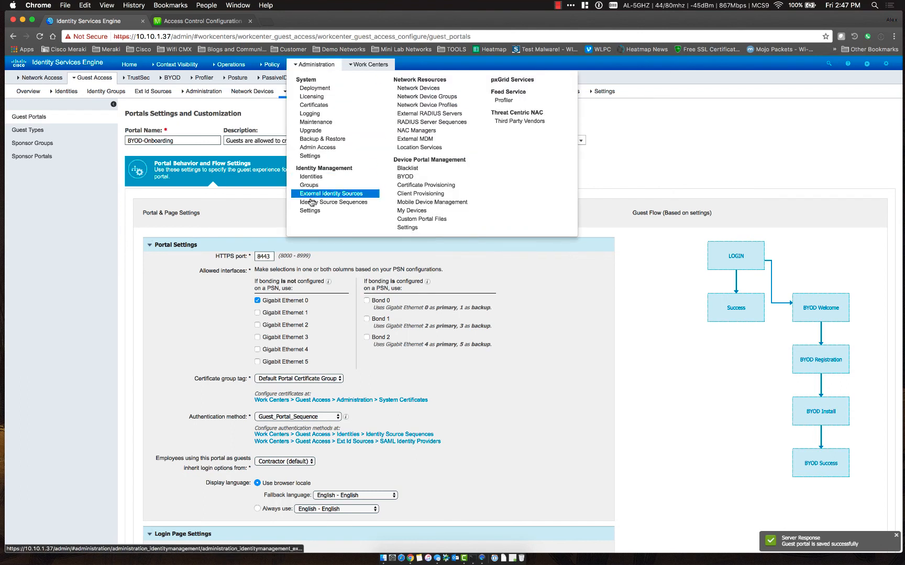
# Create an ActiveDirectory identity source sequence with alnet as its selected identity store
pyautogui.click(330, 202)
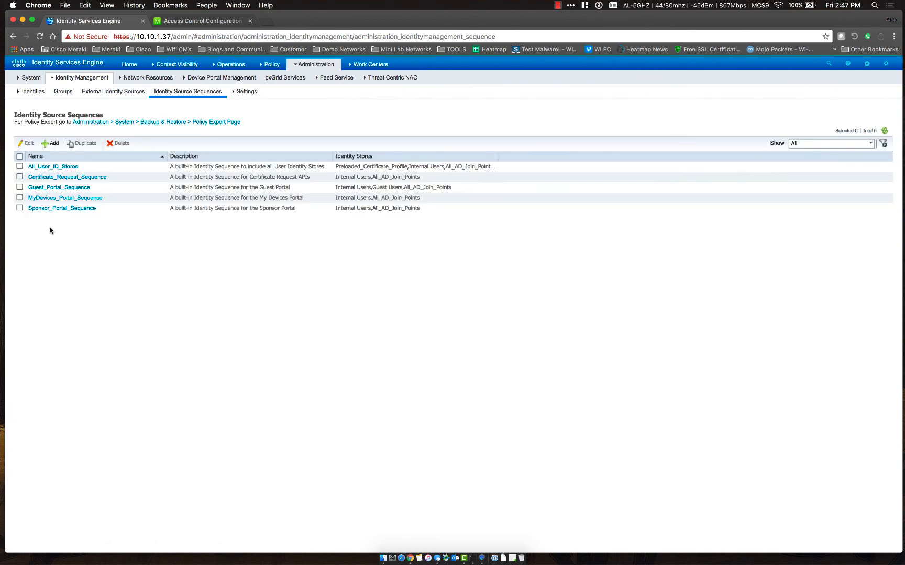
pyautogui.click(47, 144)
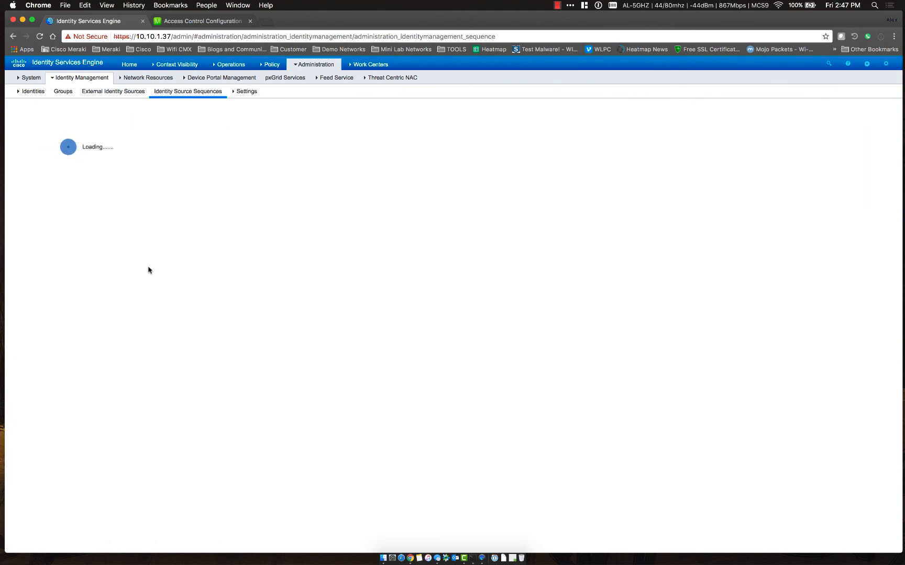
pyautogui.write('Ad')
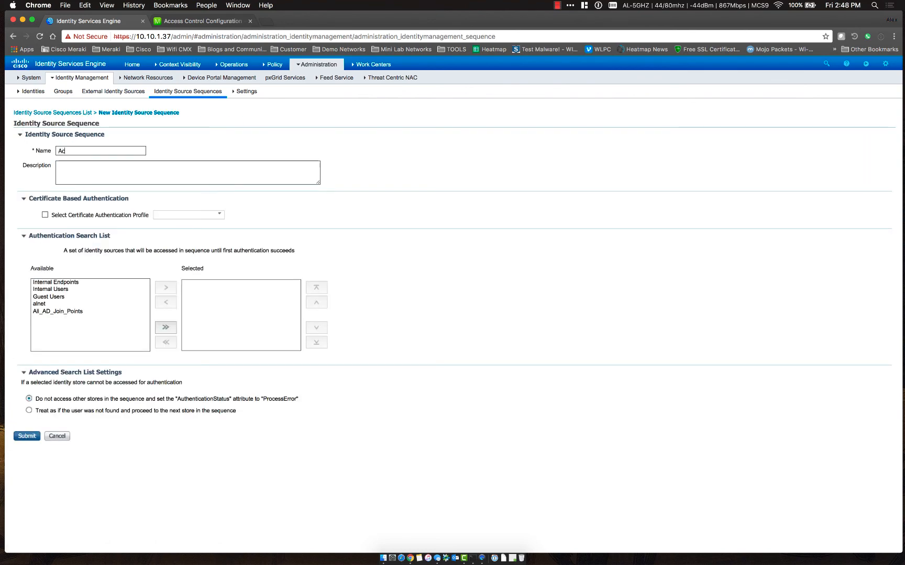
pyautogui.write('tiveDirectory')
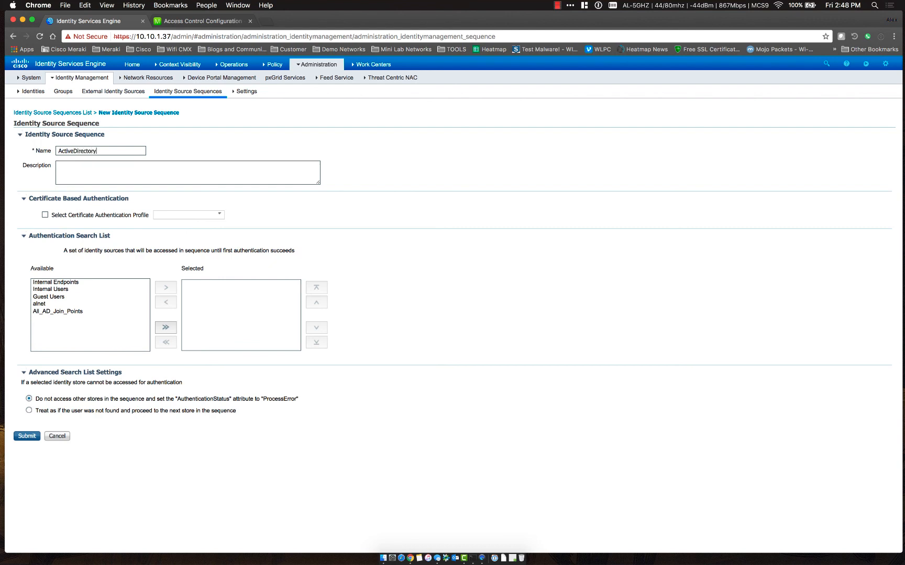
pyautogui.click(37, 303)
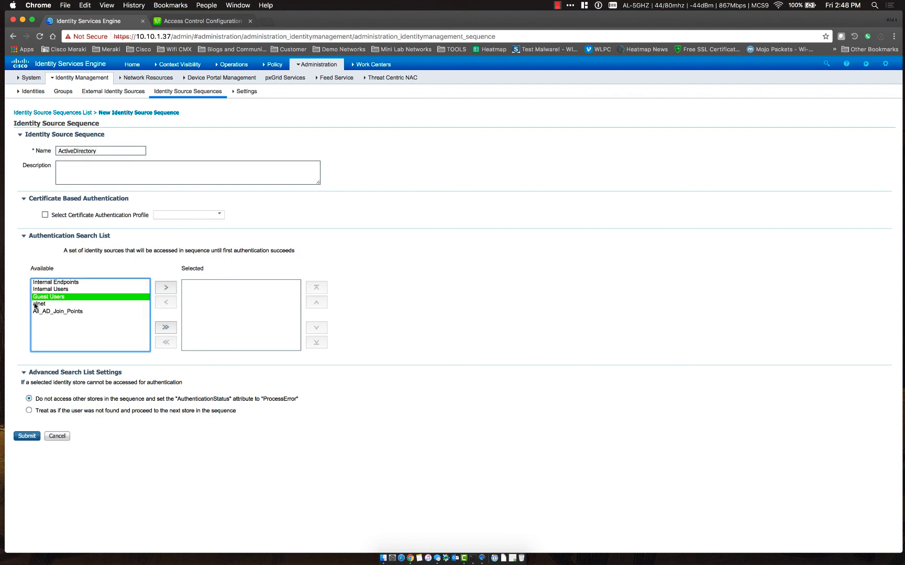
pyautogui.click(165, 288)
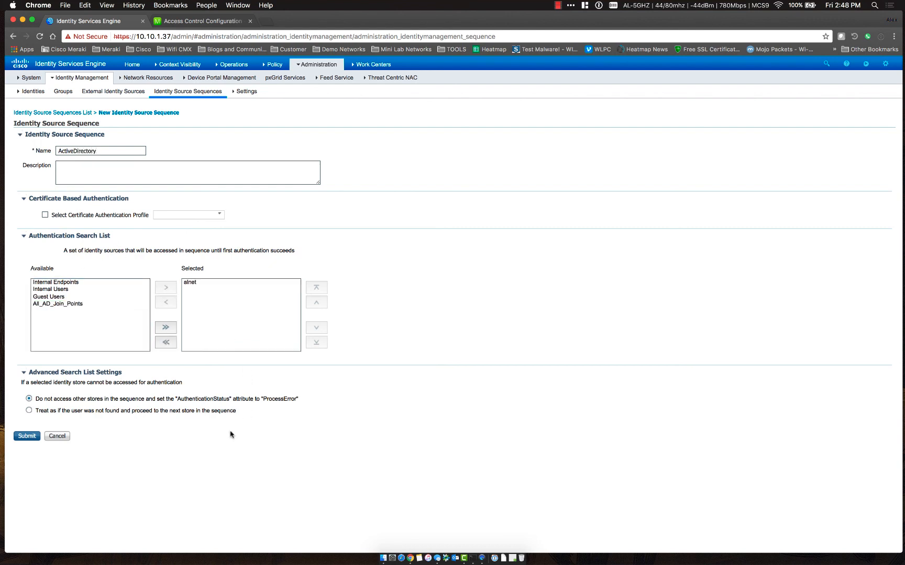
pyautogui.click(28, 438)
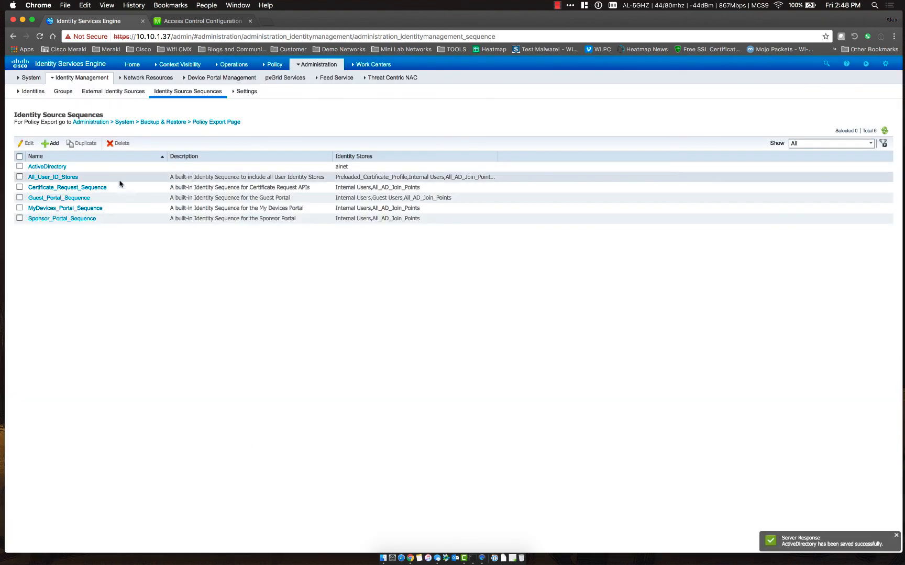
# Go to the Guest Types list under Guest Access Portals & Components
pyautogui.moveTo(317, 65)
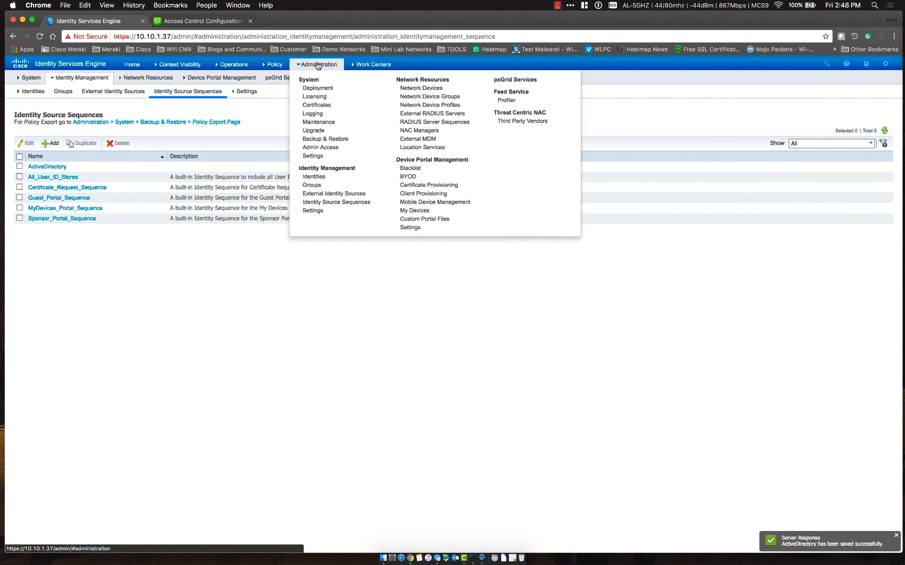
pyautogui.moveTo(371, 64)
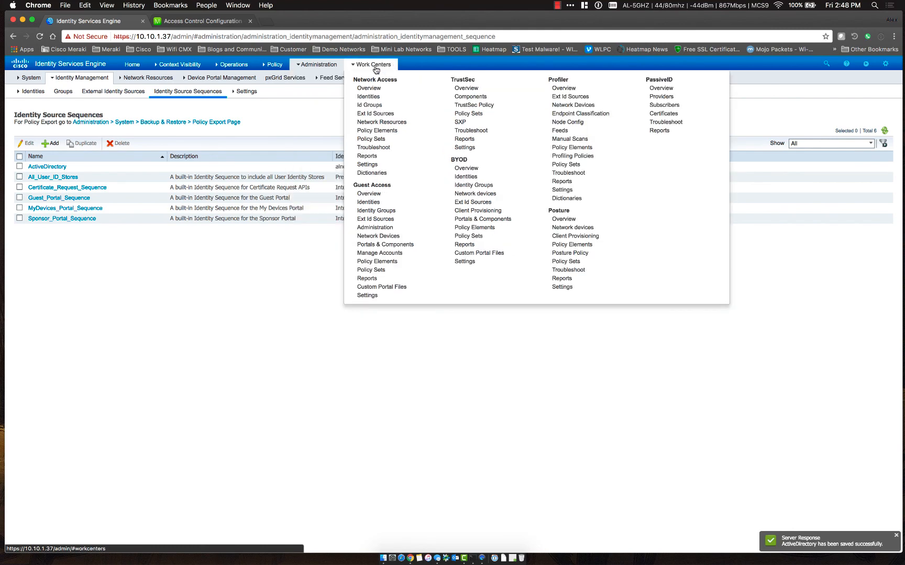
pyautogui.click(373, 245)
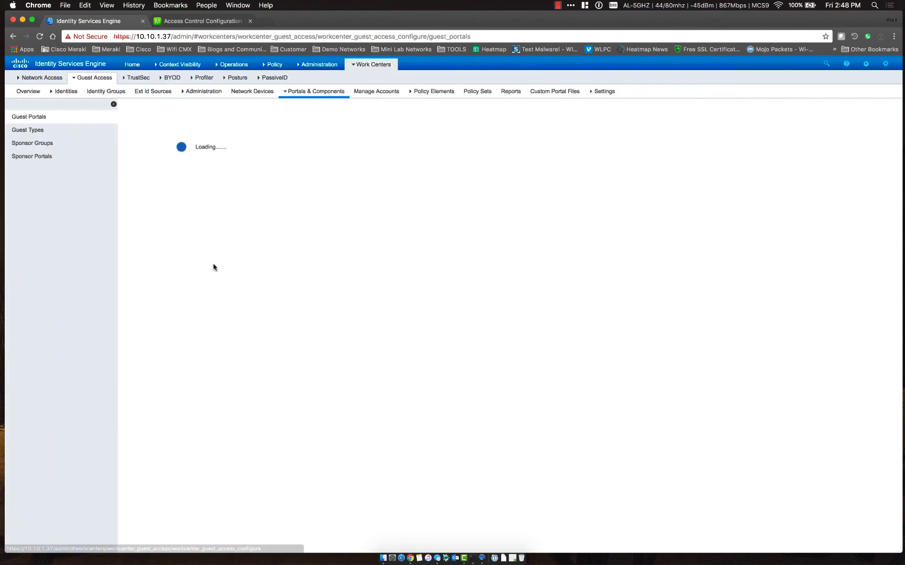
pyautogui.click(40, 133)
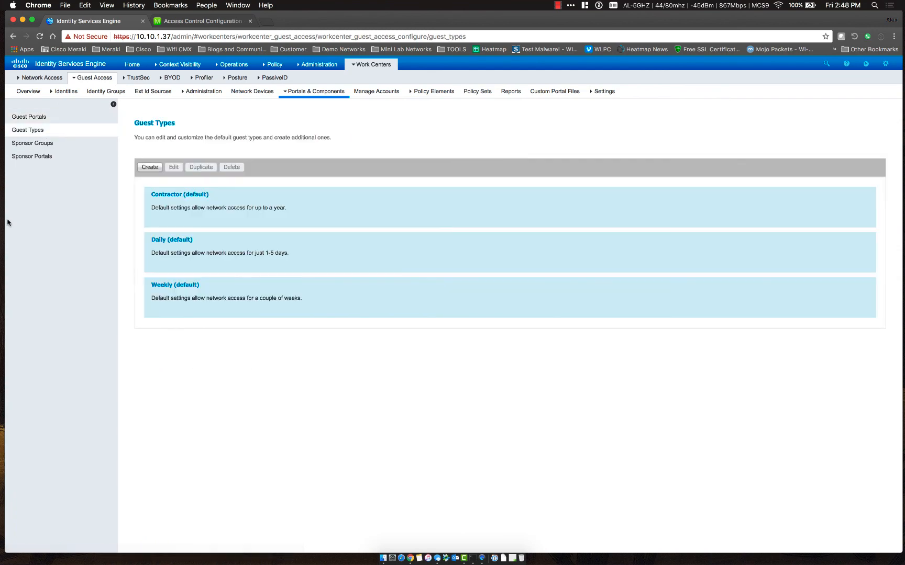
# Create an Employee guest type whose account duration starts from first login, measured in days
pyautogui.click(146, 167)
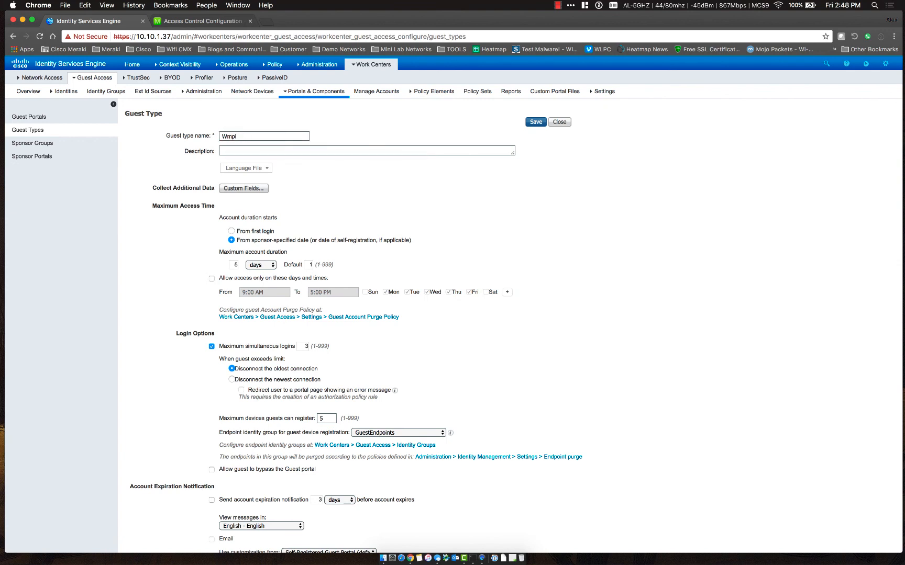
pyautogui.press('BackSpace')
pyautogui.press('BackSpace')
pyautogui.press('BackSpace')
pyautogui.press('BackSpace')
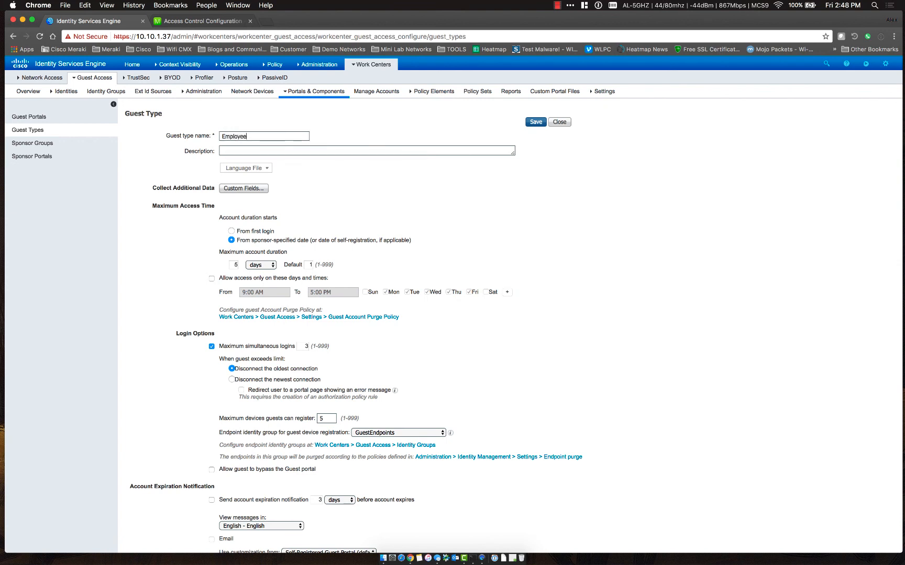
pyautogui.scroll(-1, 186, 234)
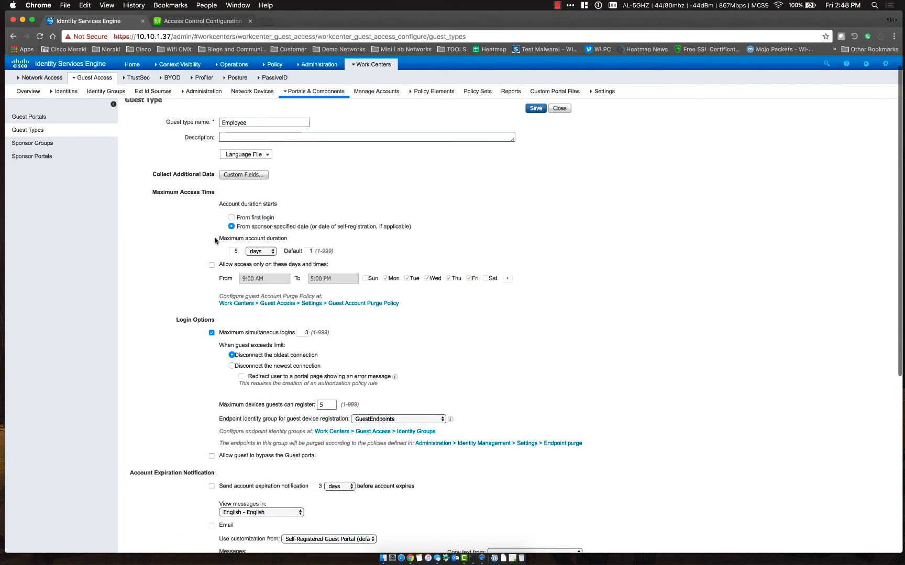
pyautogui.click(231, 218)
pyautogui.scroll(-3, 180, 261)
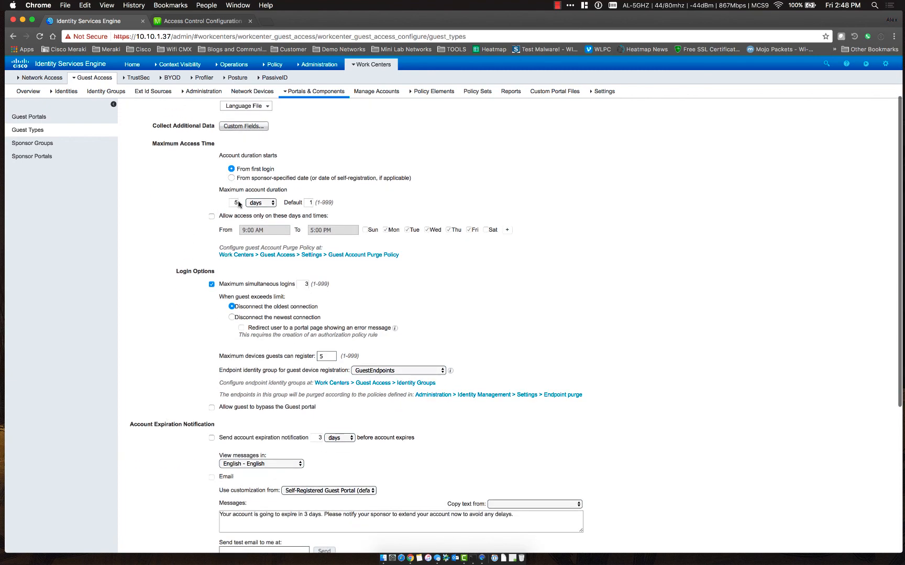
pyautogui.click(266, 203)
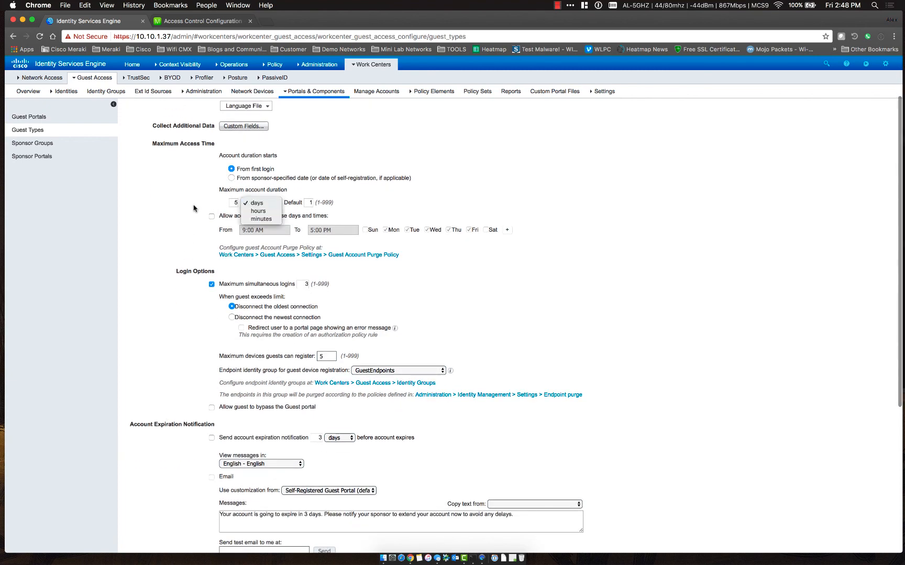
pyautogui.click(163, 277)
pyautogui.scroll(-3, 163, 277)
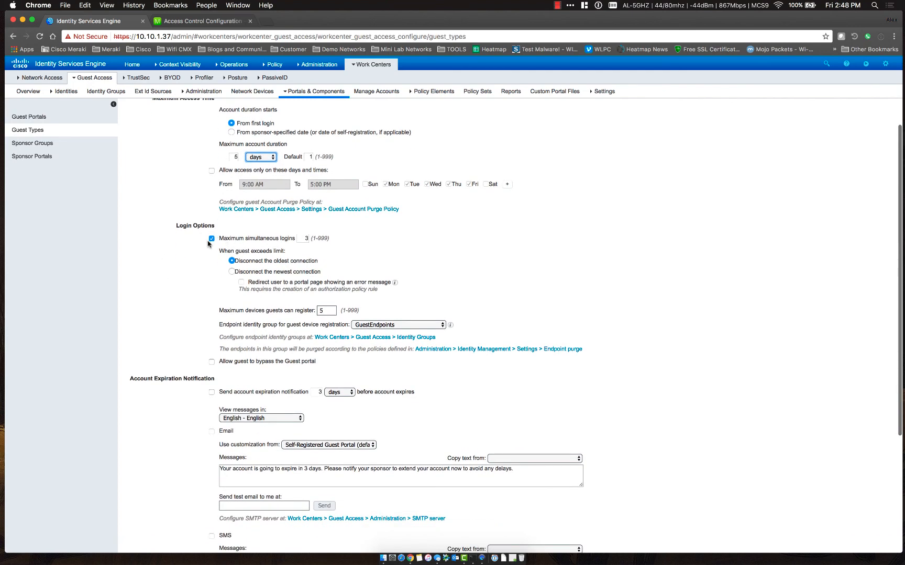
# Set maximum simultaneous logins to 5 and save the Employee guest type
pyautogui.moveTo(306, 239); pyautogui.dragTo(314, 238)
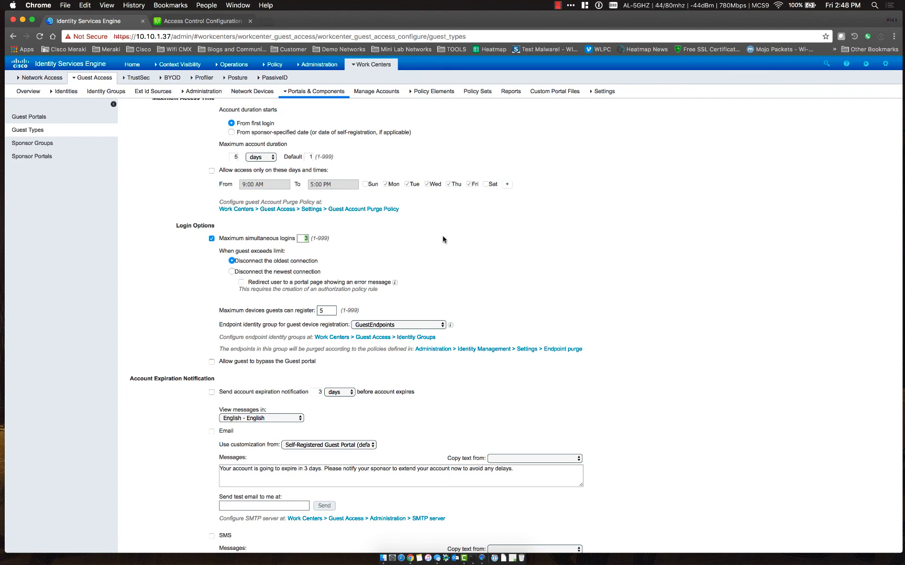
pyautogui.scroll(-2, 180, 299)
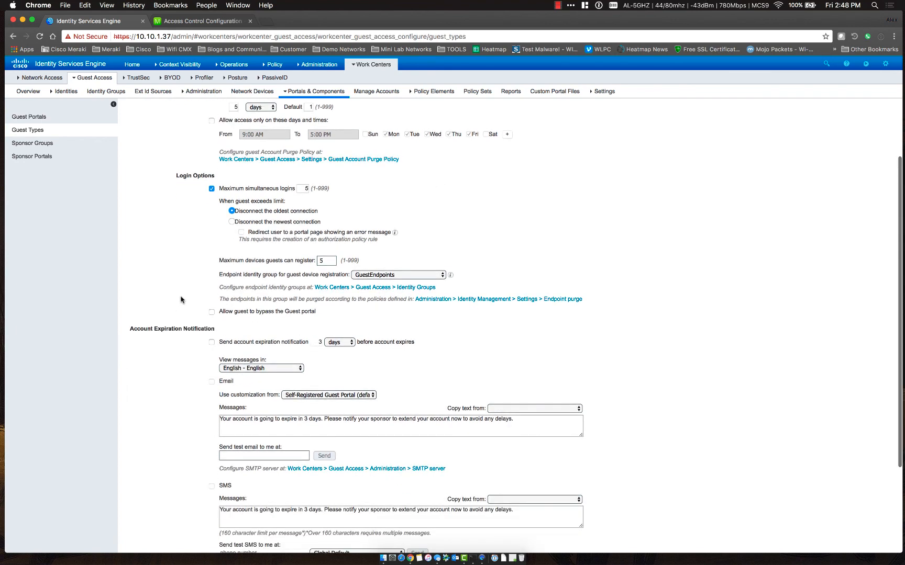
pyautogui.moveTo(219, 261); pyautogui.dragTo(313, 260)
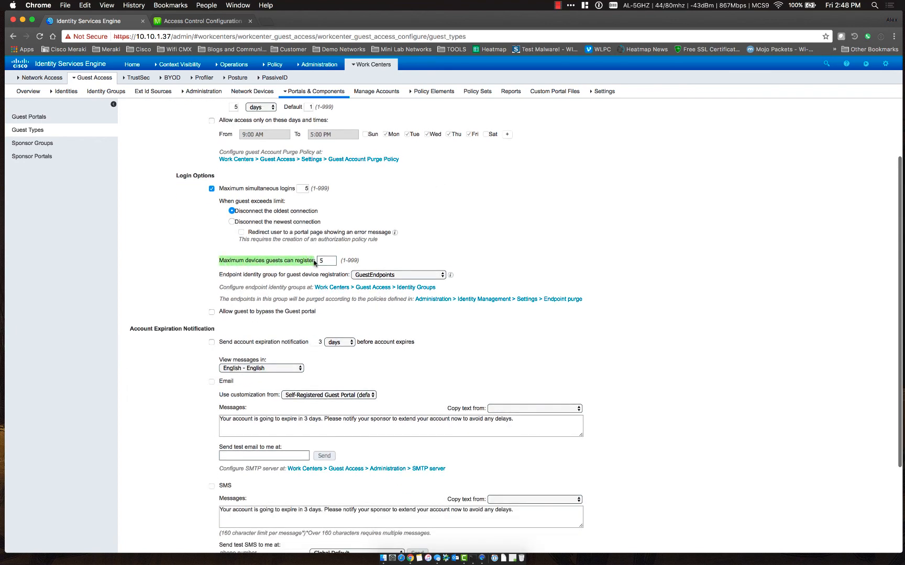
pyautogui.click(152, 276)
pyautogui.scroll(-5, 152, 276)
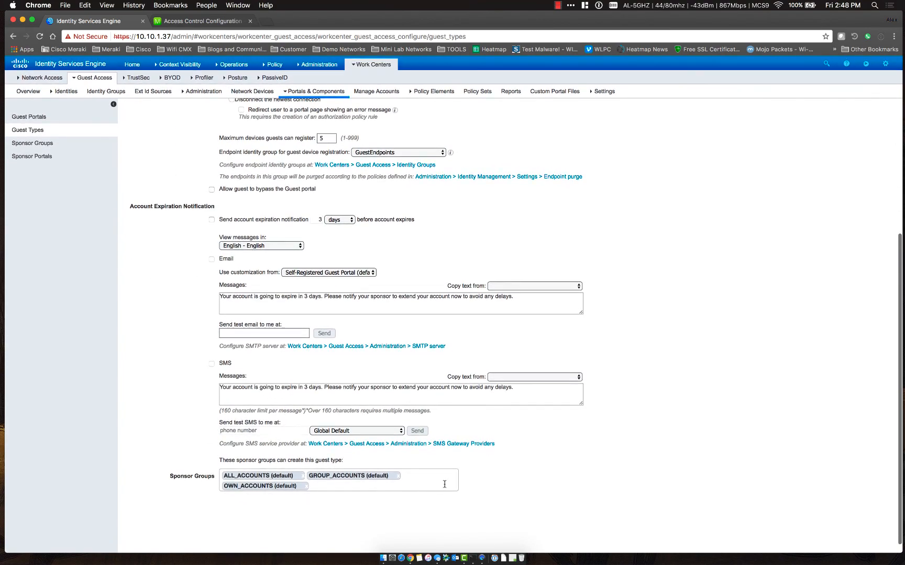
pyautogui.scroll(10, 445, 484)
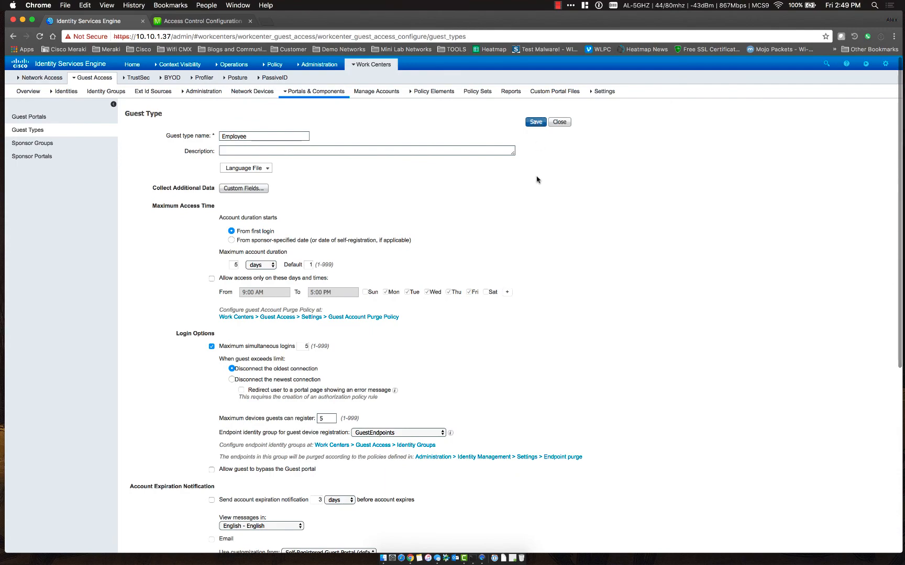
pyautogui.scroll(-6, 537, 260)
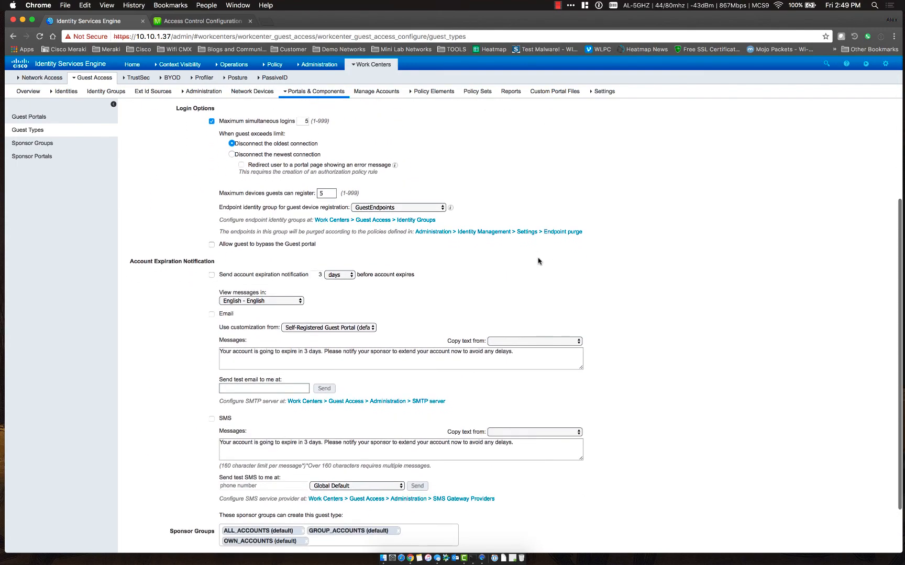
pyautogui.scroll(-2, 538, 260)
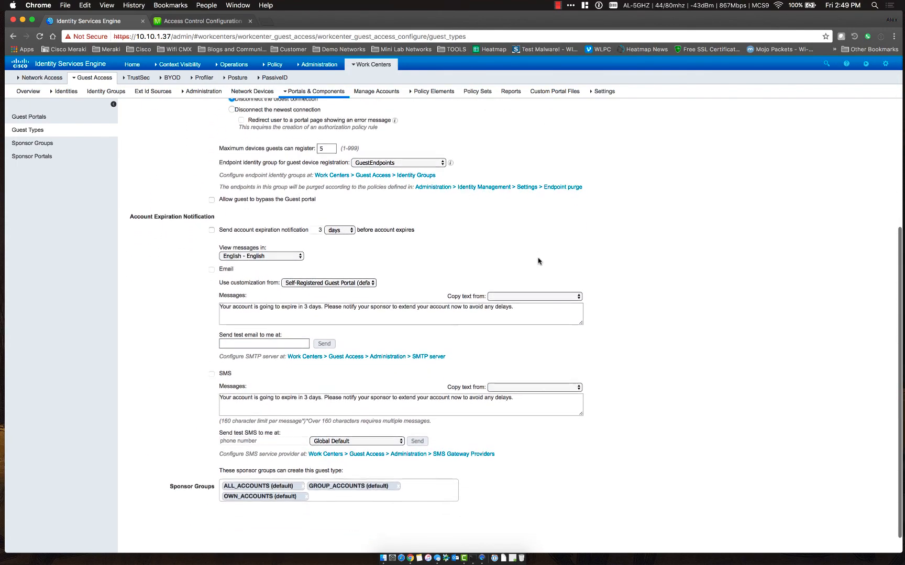
pyautogui.scroll(4, 538, 261)
pyautogui.scroll(3, 538, 260)
pyautogui.click(536, 122)
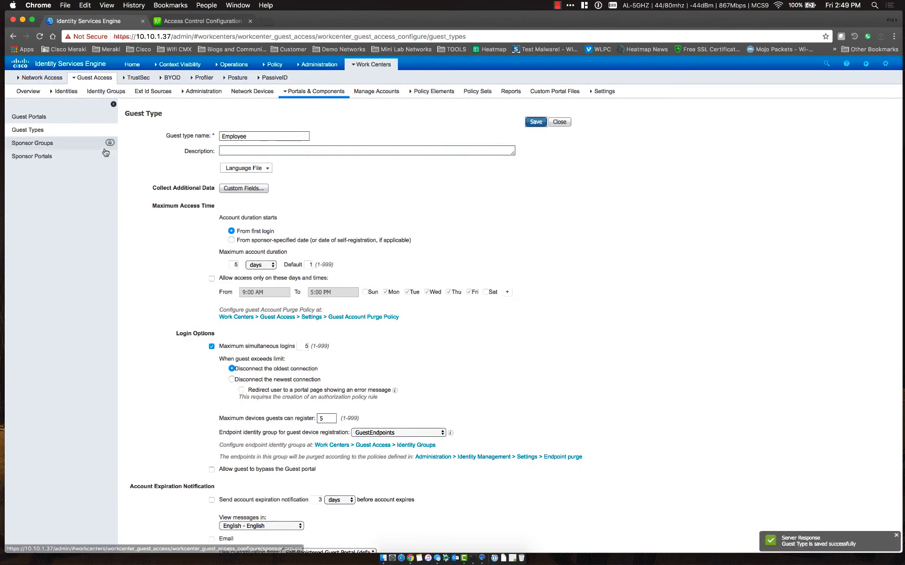
pyautogui.click(46, 121)
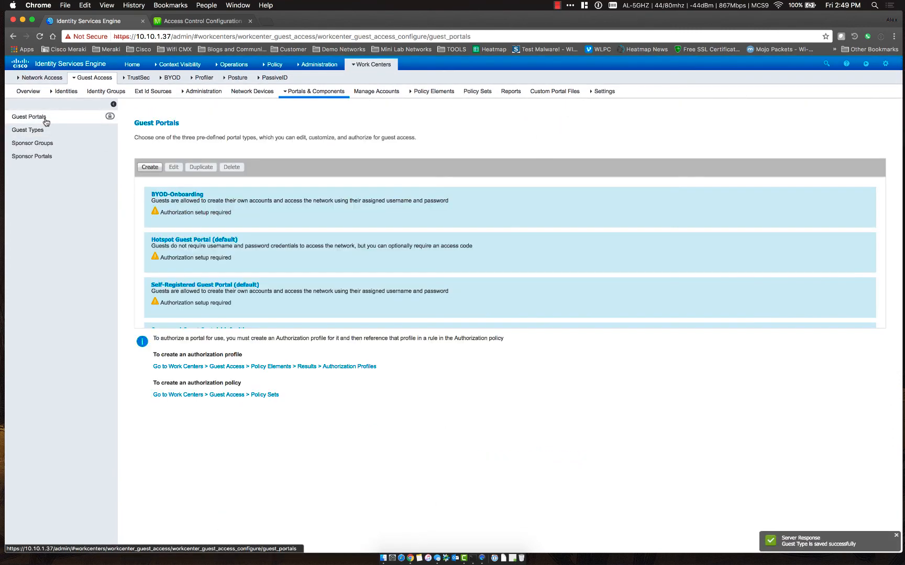
# Set BYOD-Onboarding's authentication method to ActiveDirectory and its inherited login options to Employee
pyautogui.click(181, 195)
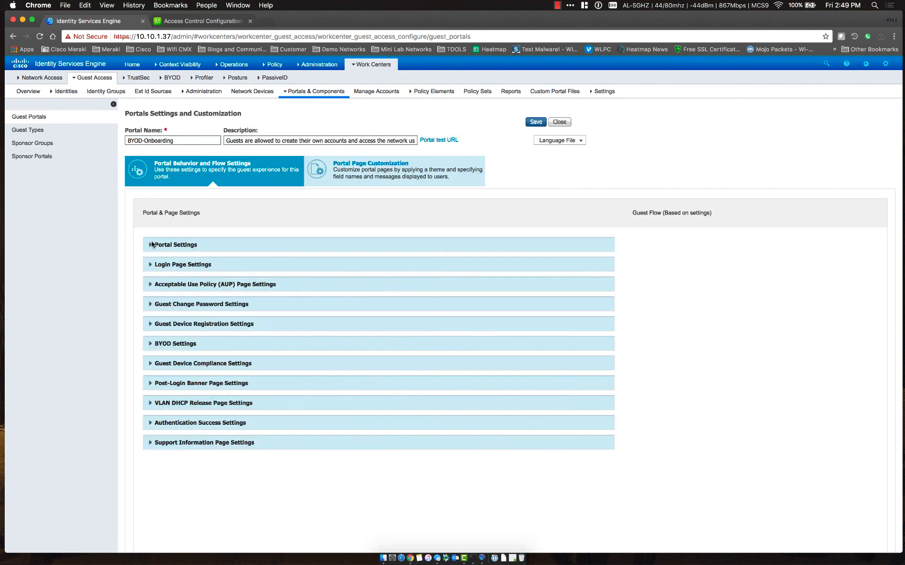
pyautogui.click(152, 245)
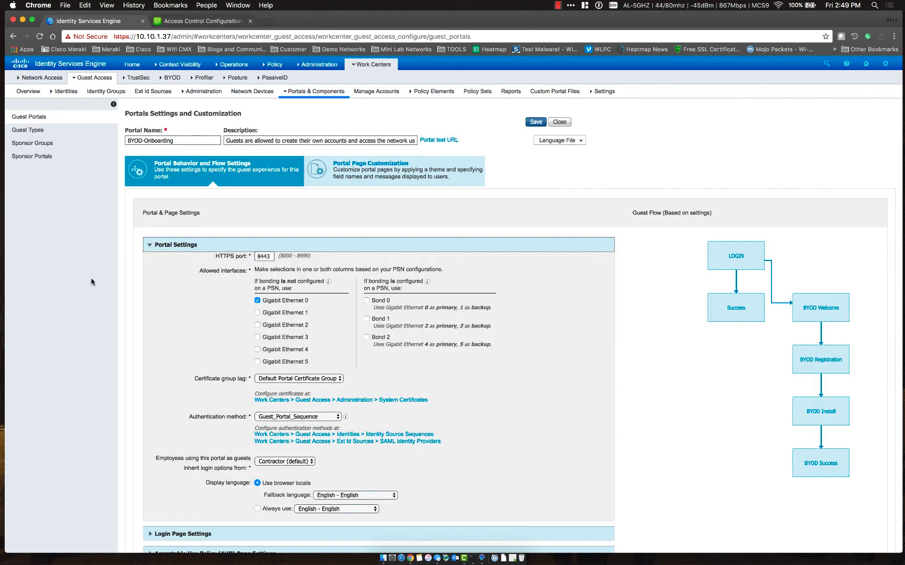
pyautogui.scroll(-4, 101, 282)
pyautogui.click(316, 308)
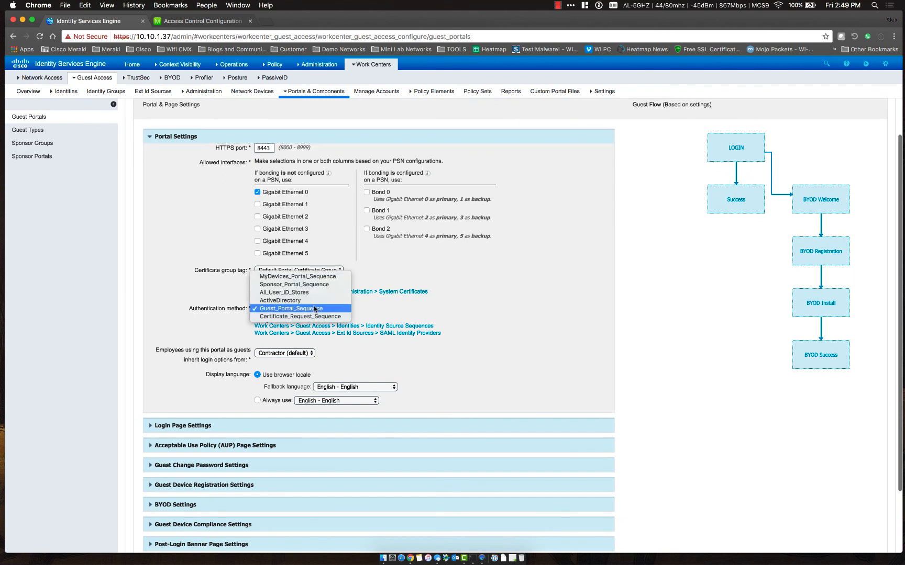
pyautogui.click(304, 301)
pyautogui.scroll(-2, 154, 334)
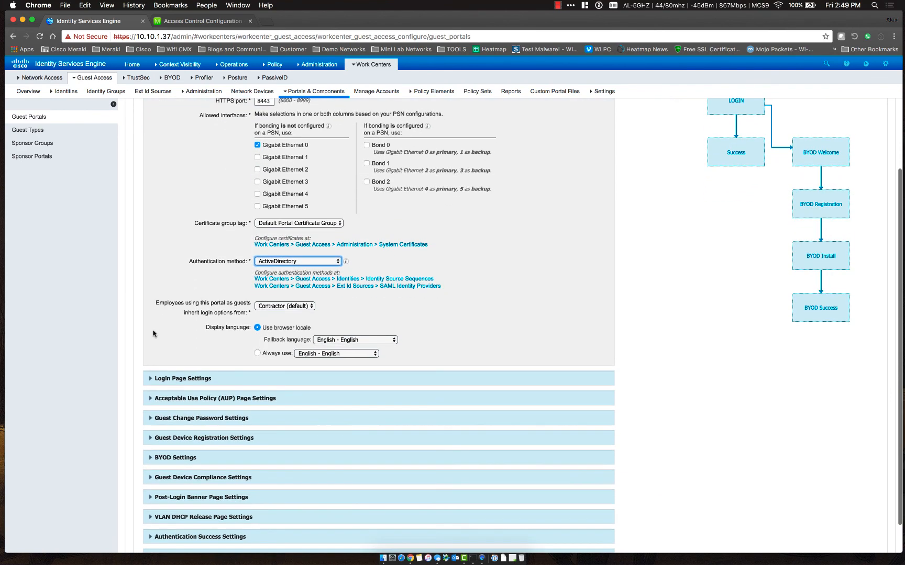
pyautogui.click(278, 307)
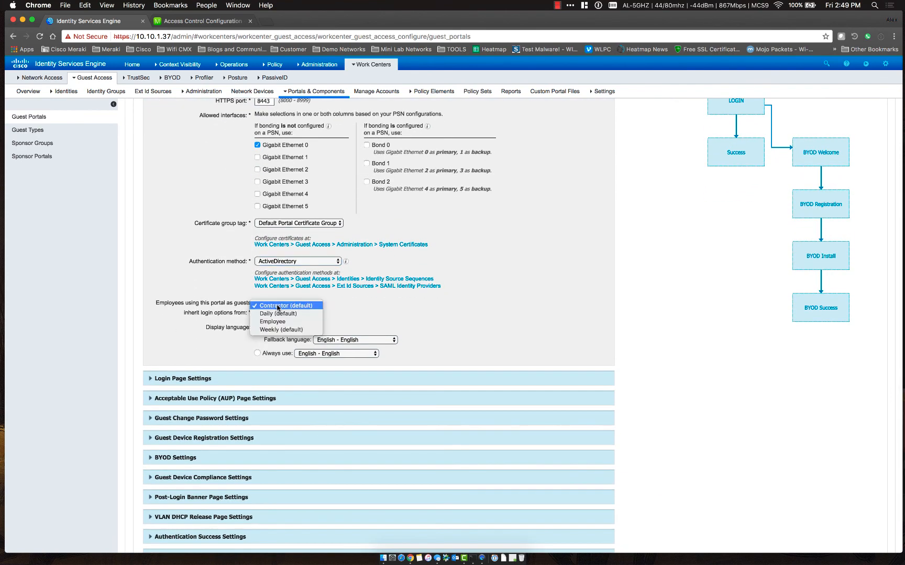
pyautogui.click(153, 315)
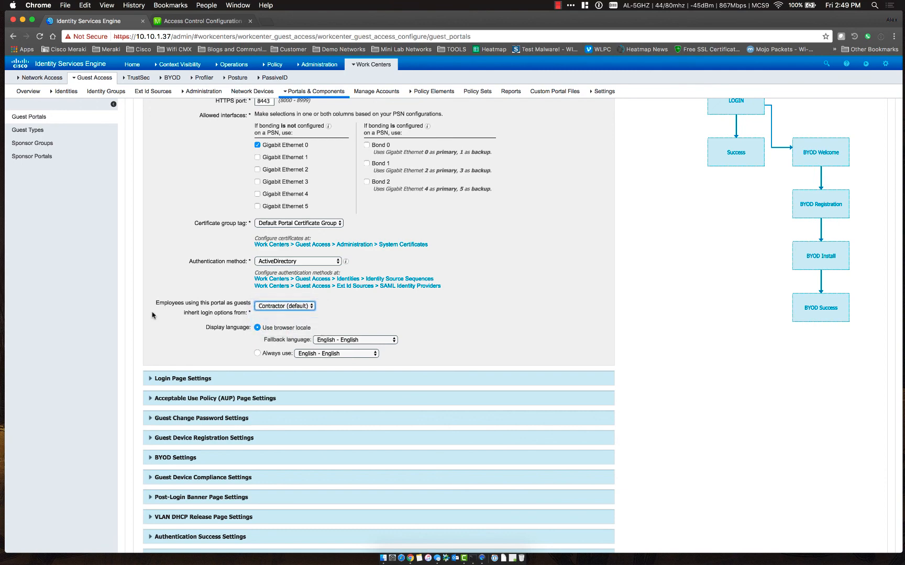
pyautogui.click(466, 322)
pyautogui.scroll(3, 466, 322)
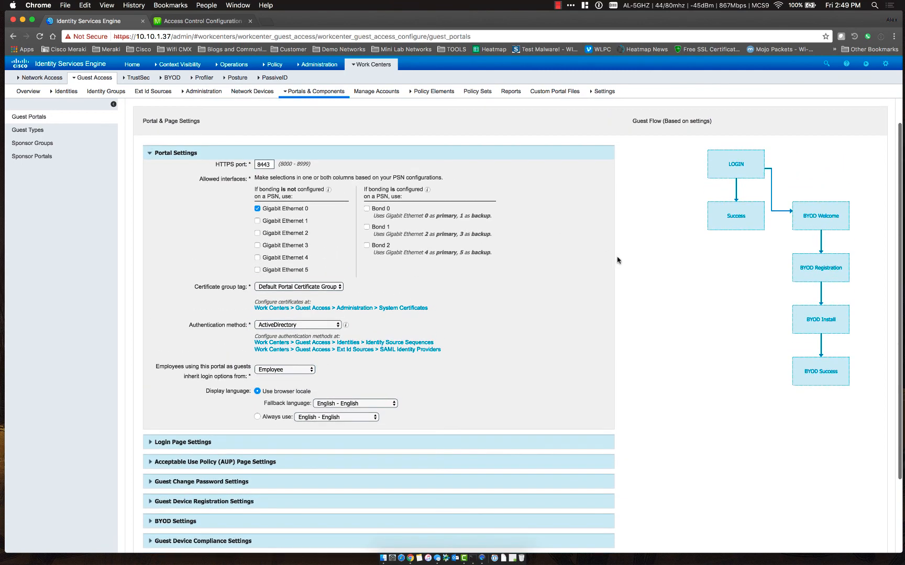
pyautogui.scroll(3, 617, 260)
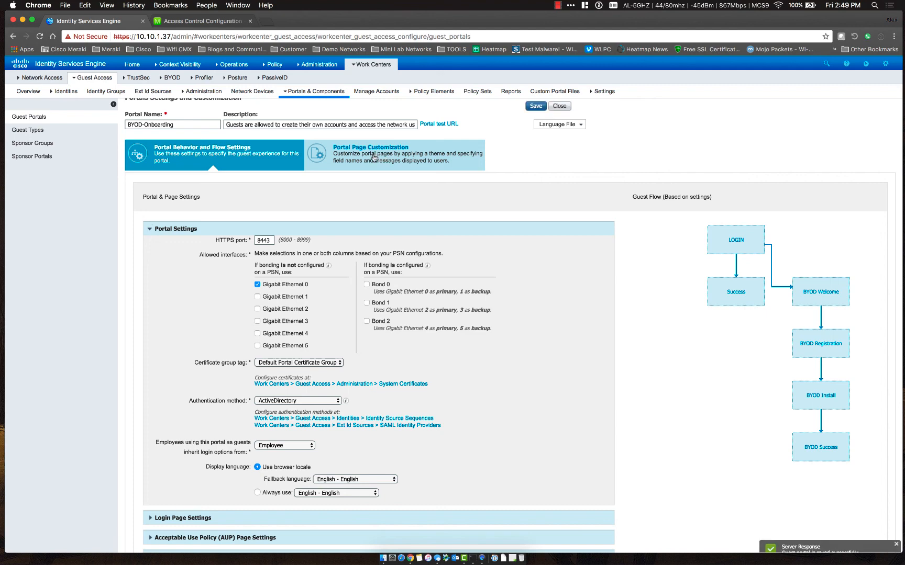
# On the Login page, set the browser page title to BYOD and the content title to Employee Login
pyautogui.click(375, 158)
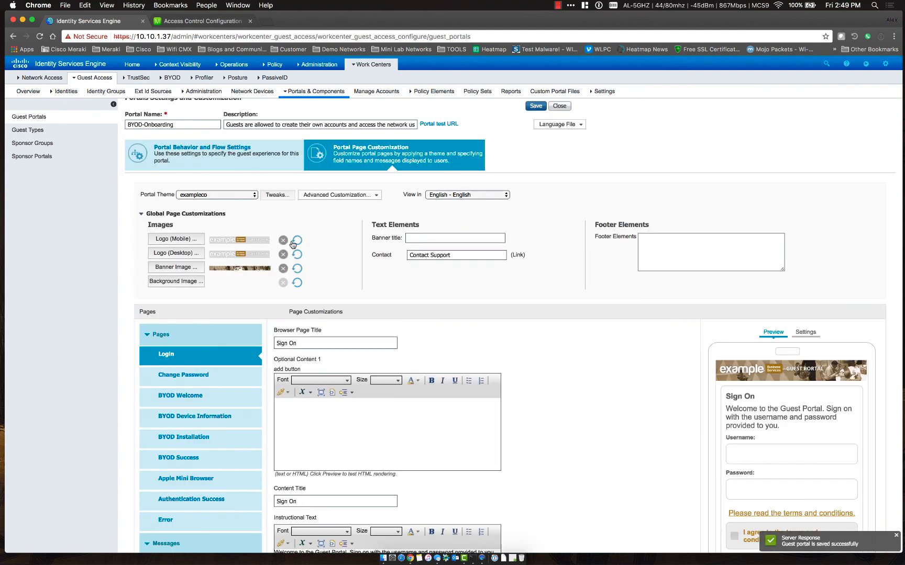
pyautogui.scroll(-2, 601, 400)
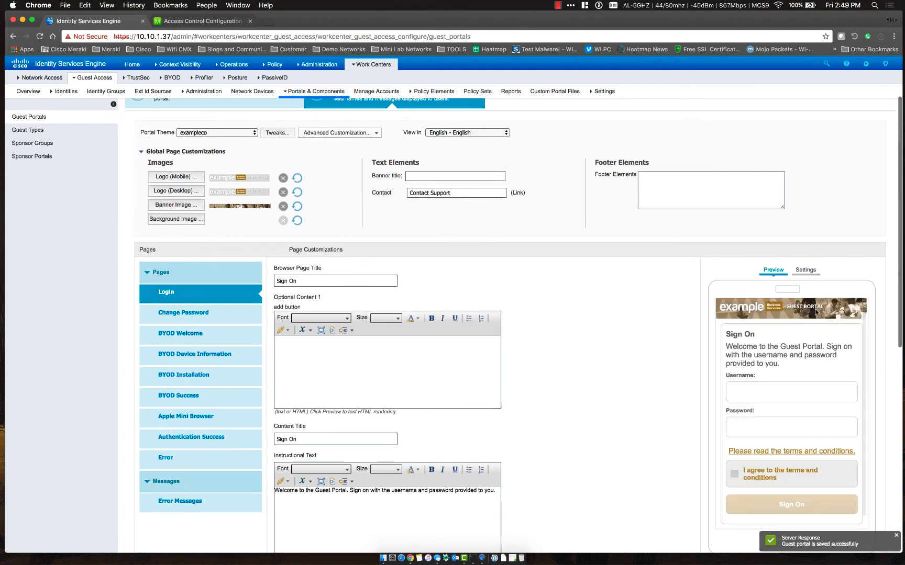
pyautogui.scroll(-1, 569, 365)
pyautogui.scroll(-1, 568, 365)
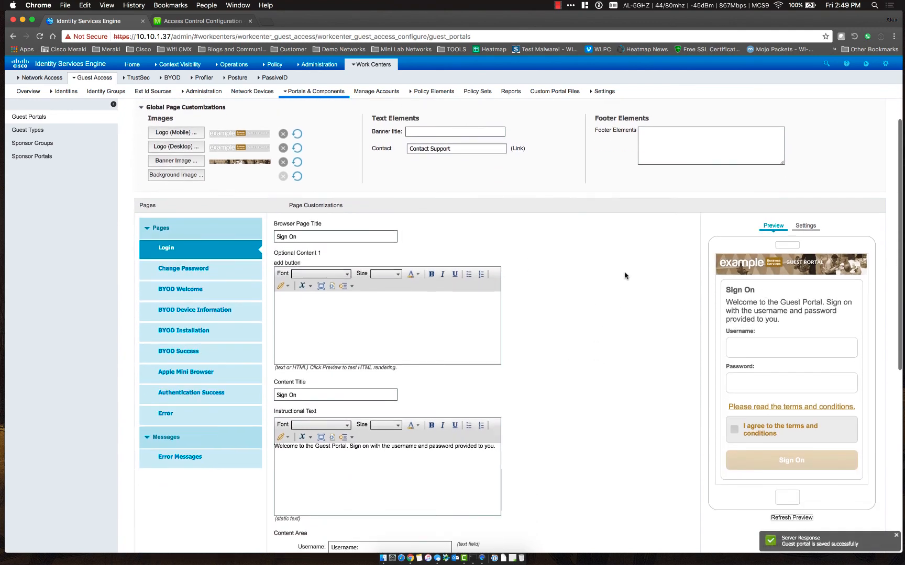
pyautogui.scroll(-2, 624, 275)
pyautogui.scroll(2, 624, 275)
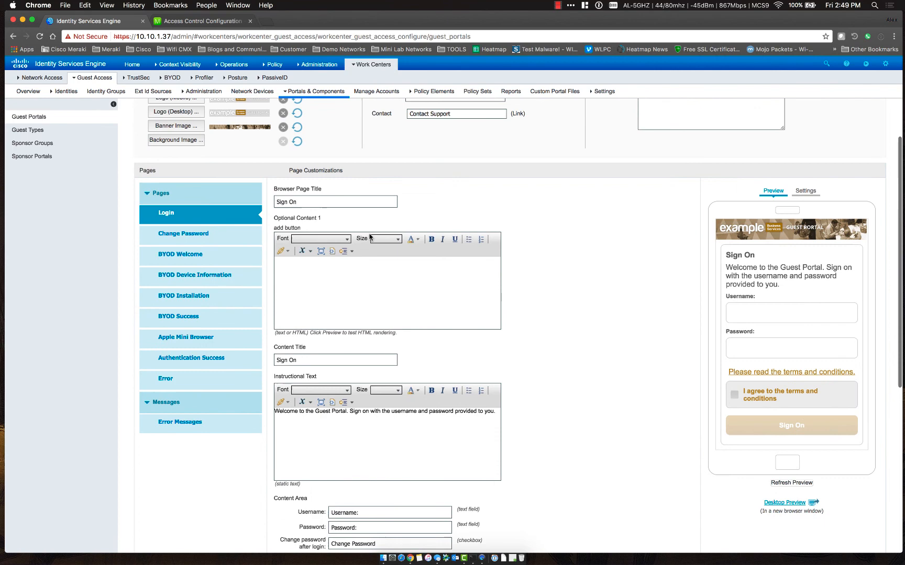
pyautogui.tripleClick(321, 202)
pyautogui.write('BYOD')
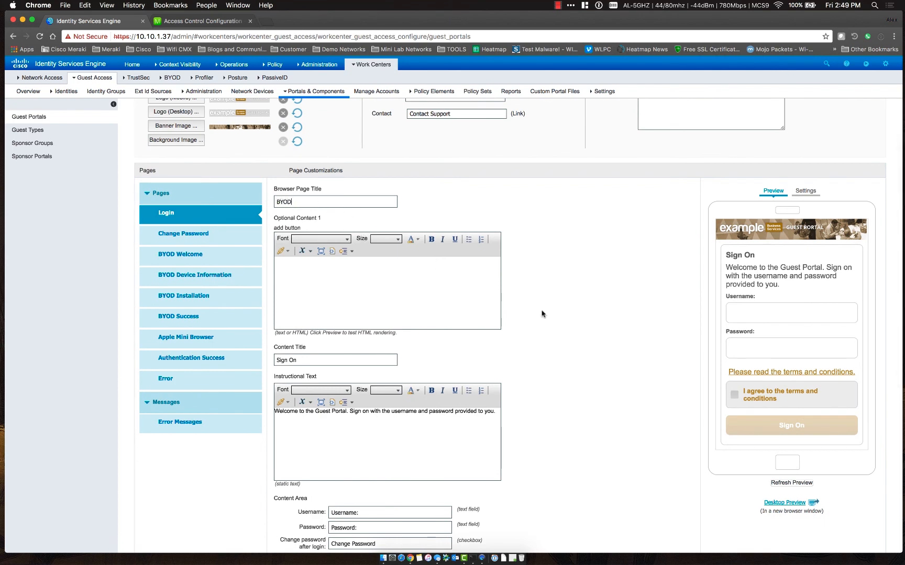
pyautogui.scroll(-5, 541, 313)
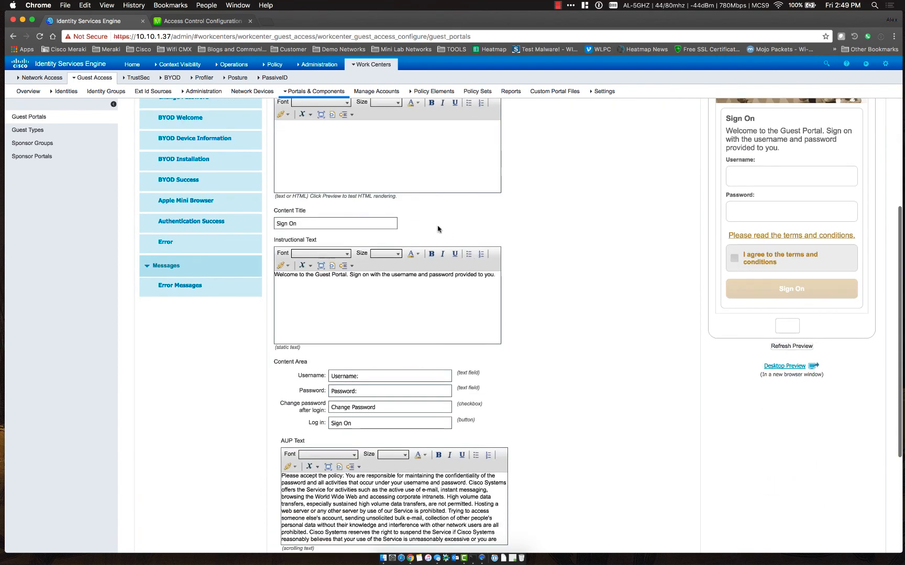
pyautogui.moveTo(314, 224); pyautogui.dragTo(269, 223)
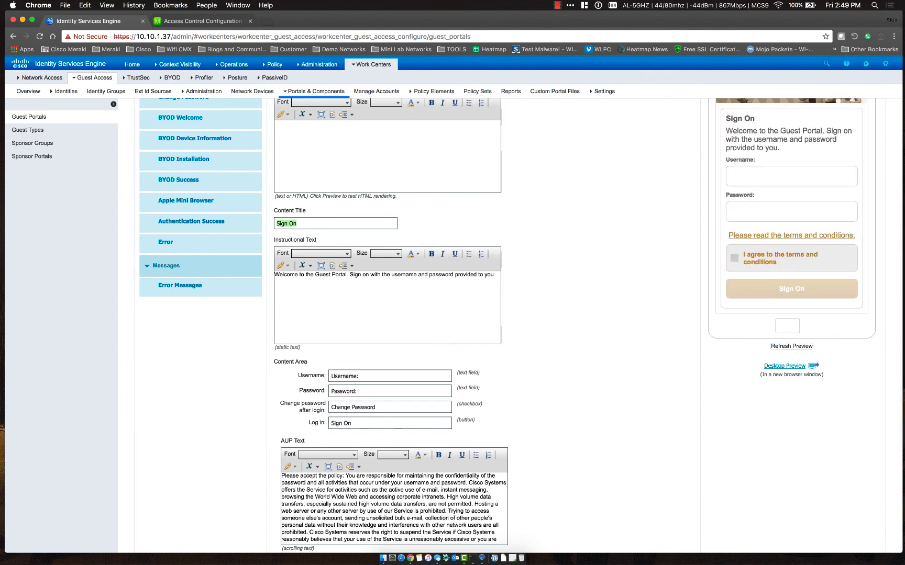
pyautogui.write('Employee Login')
# Relabel the username field as Active Directory Username
pyautogui.click(462, 323)
pyautogui.scroll(-1, 580, 333)
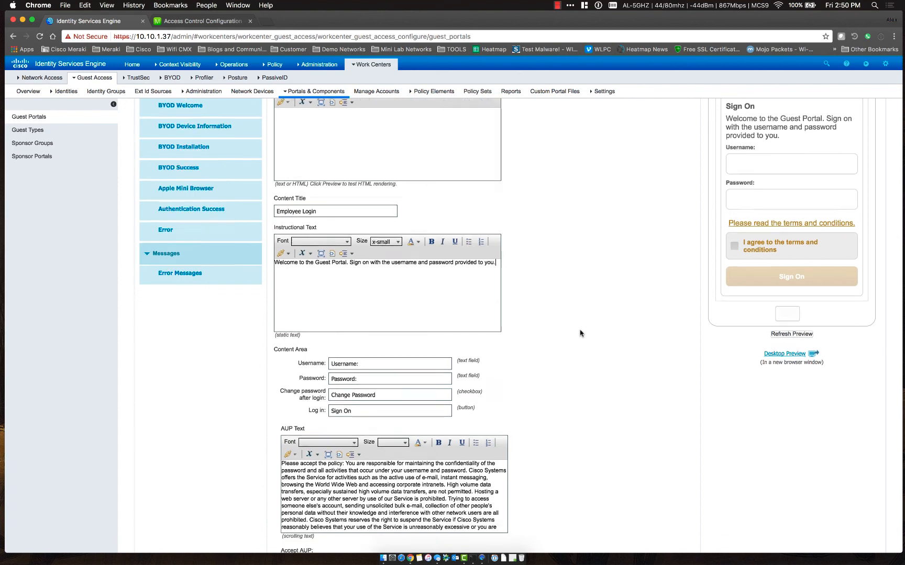
pyautogui.scroll(1, 580, 333)
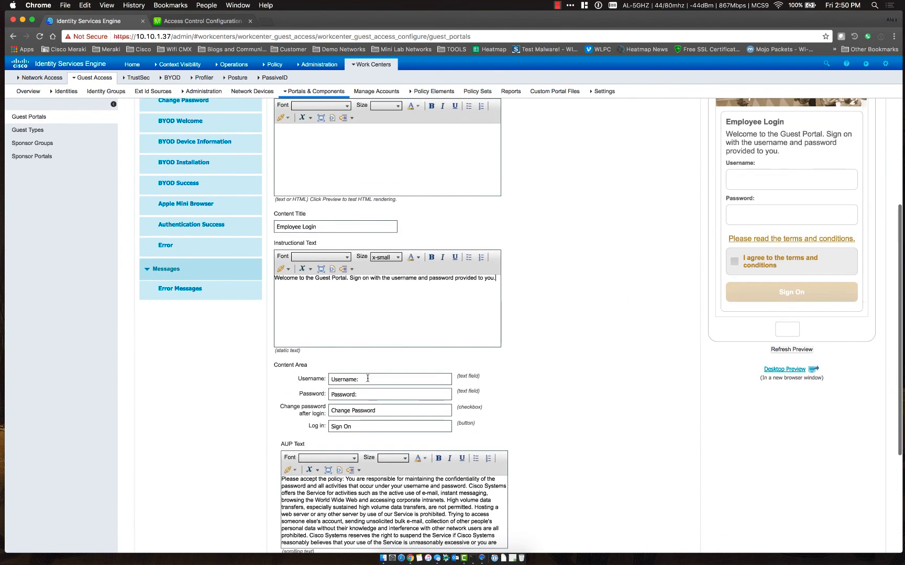
pyautogui.moveTo(368, 379); pyautogui.dragTo(293, 378)
pyautogui.write('tive Directory')
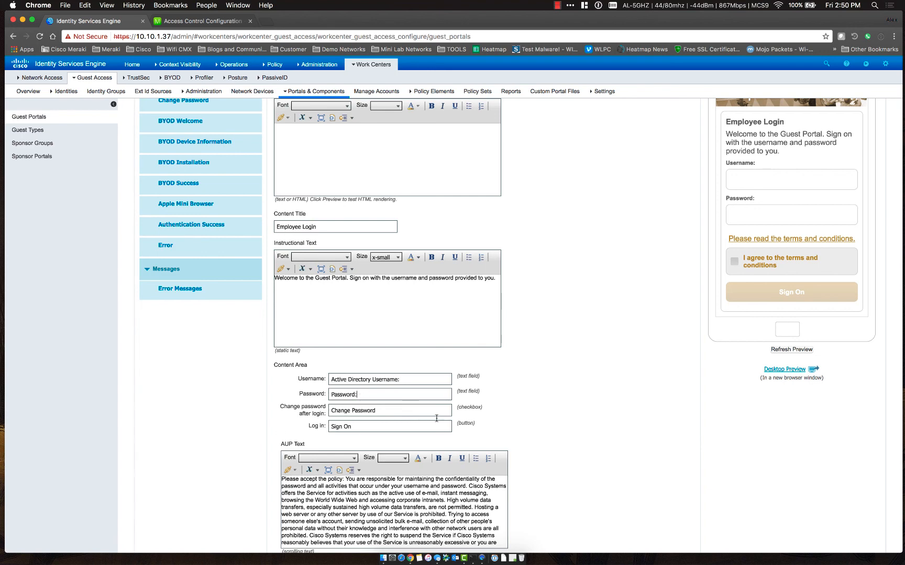
# Replace the instructional text with 'Welcome to the BYOD onboarding portal.' and save the page
pyautogui.scroll(3, 701, 183)
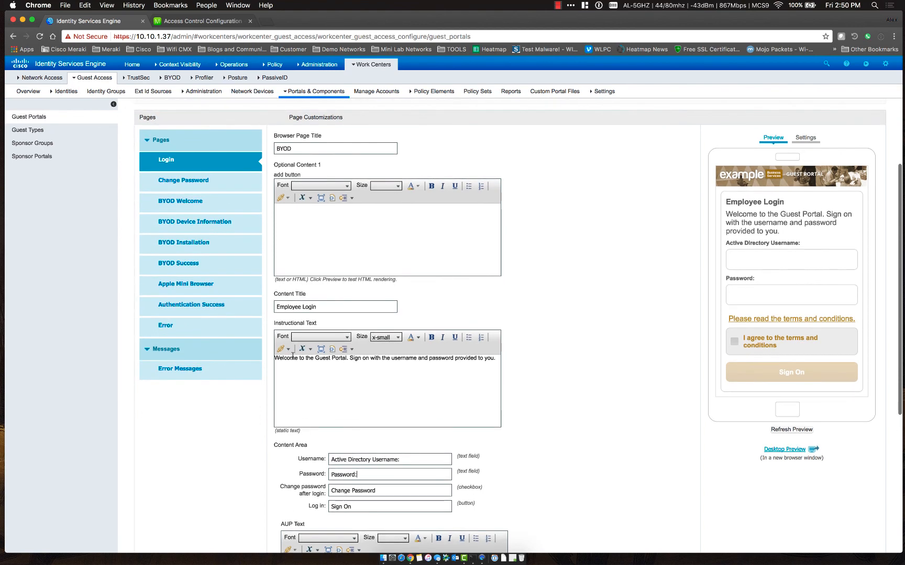
pyautogui.moveTo(492, 358); pyautogui.dragTo(271, 350)
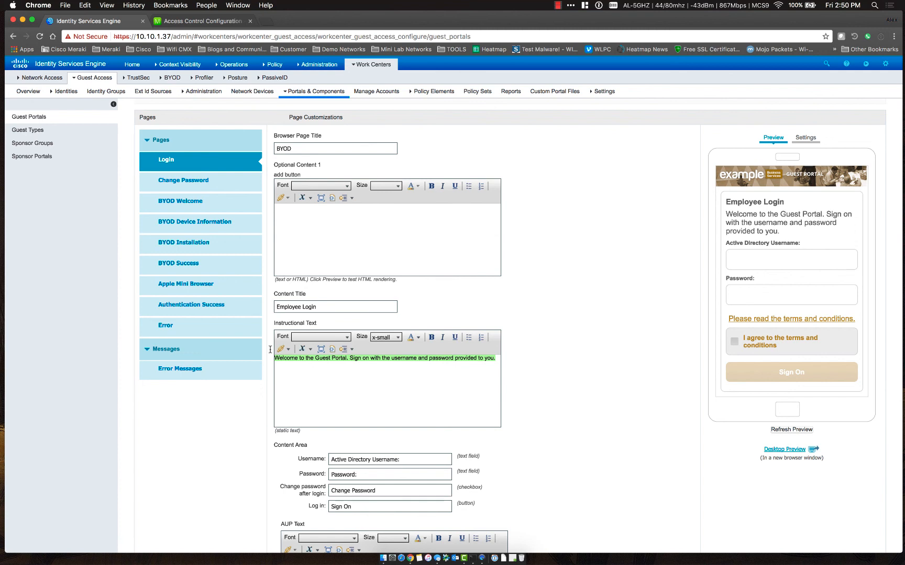
pyautogui.write('Welcome to the')
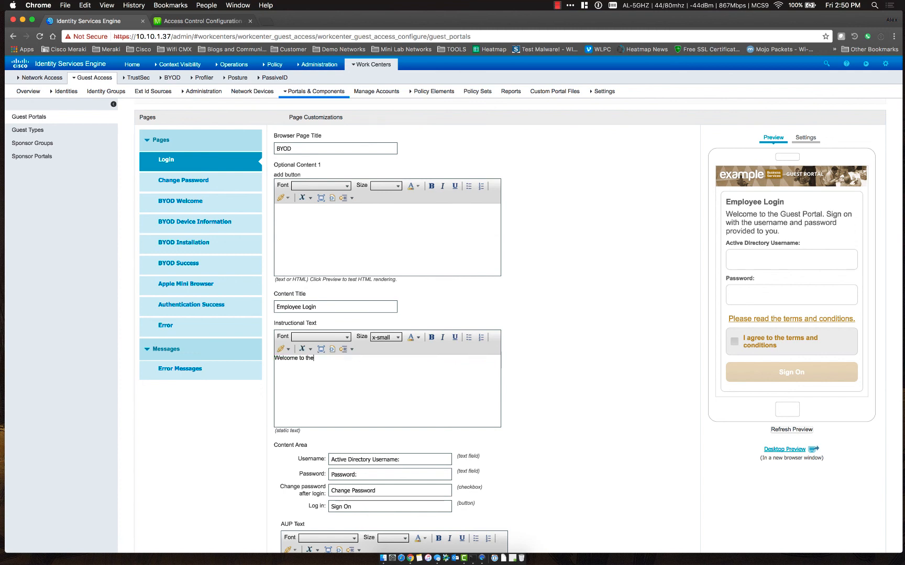
pyautogui.write(' BYOD onboarding portal.')
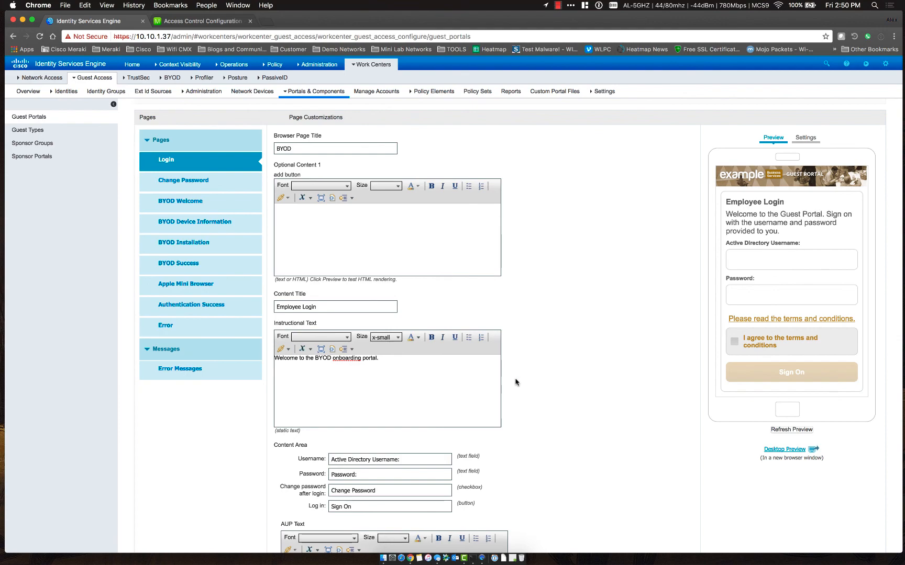
pyautogui.scroll(-10, 516, 381)
pyautogui.scroll(8, 515, 381)
pyautogui.scroll(5, 516, 382)
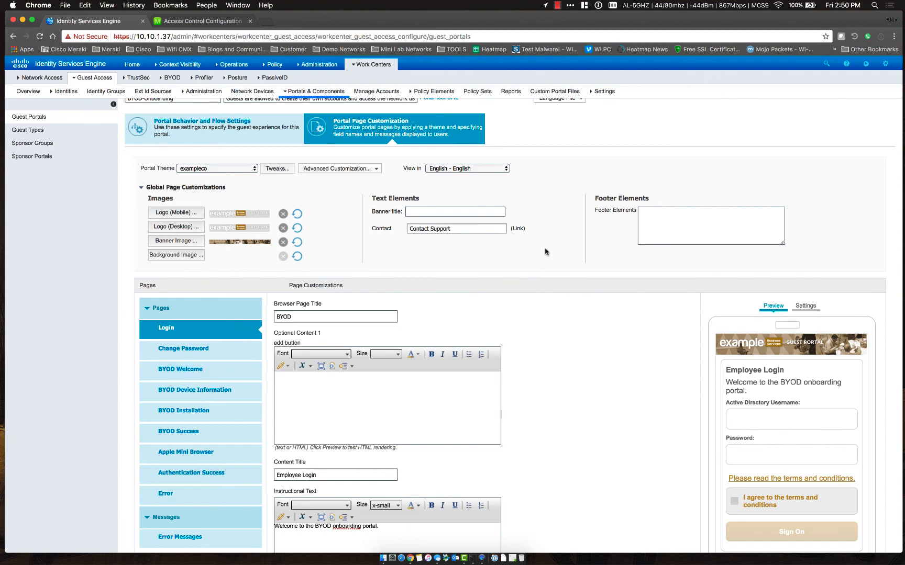
pyautogui.scroll(2, 544, 252)
pyautogui.click(534, 123)
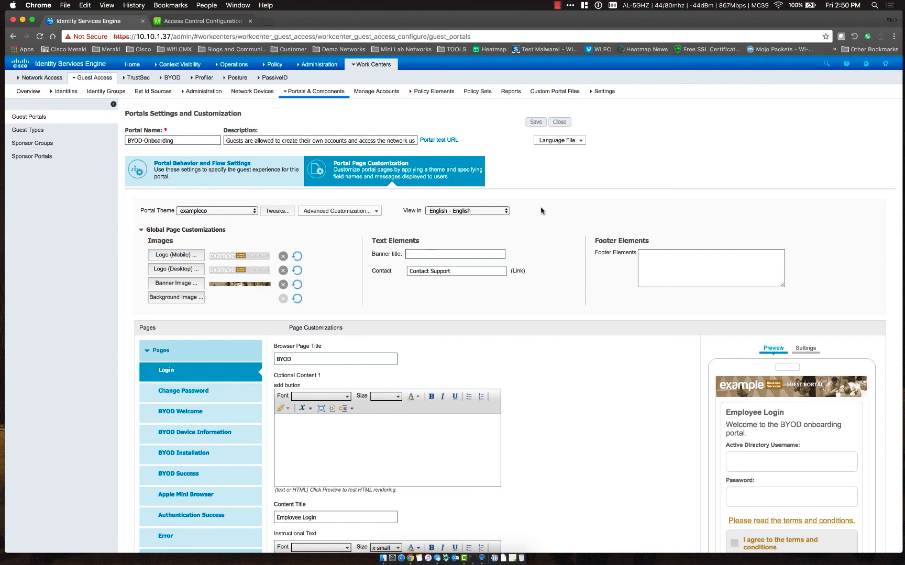
# Show the Policy menu from the top navigation bar
pyautogui.scroll(-1, 568, 188)
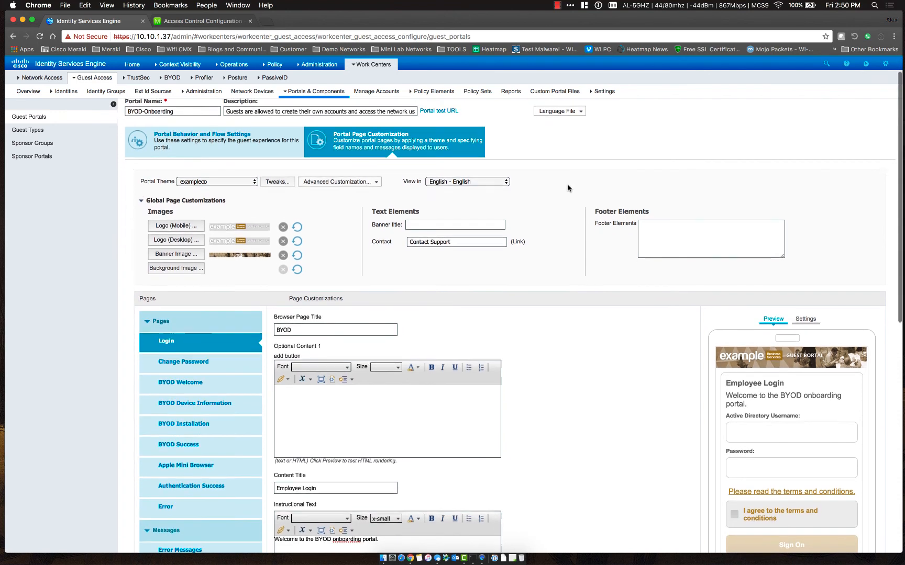
pyautogui.scroll(1, 567, 188)
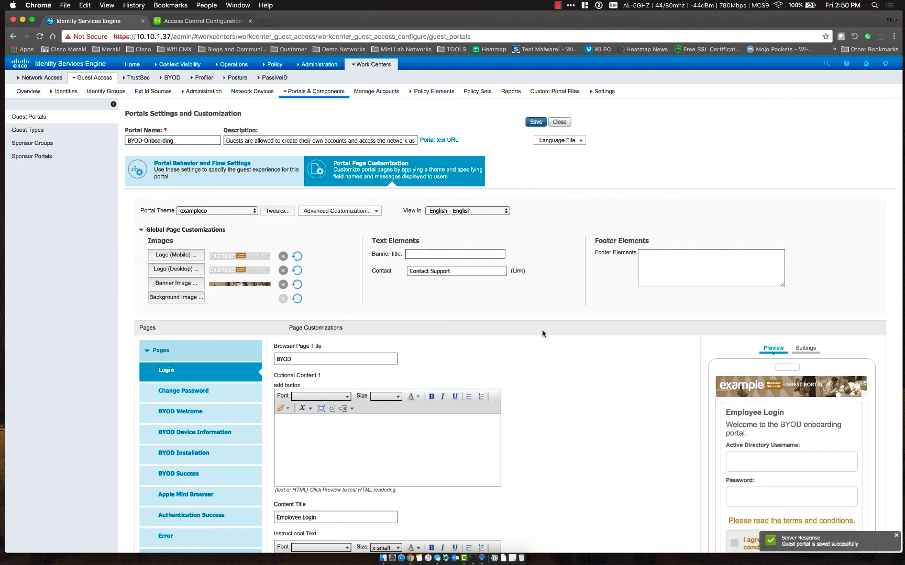
pyautogui.moveTo(249, 66)
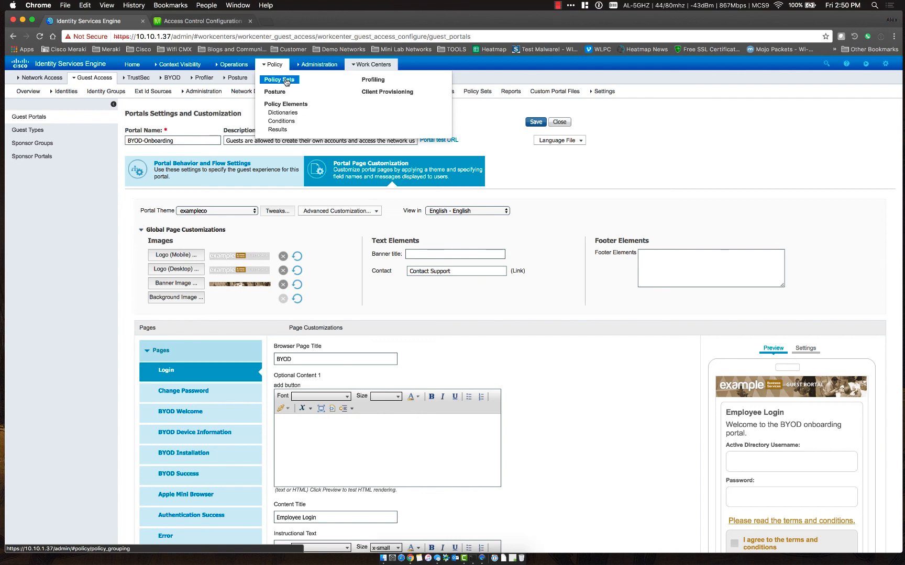
pyautogui.moveTo(320, 68)
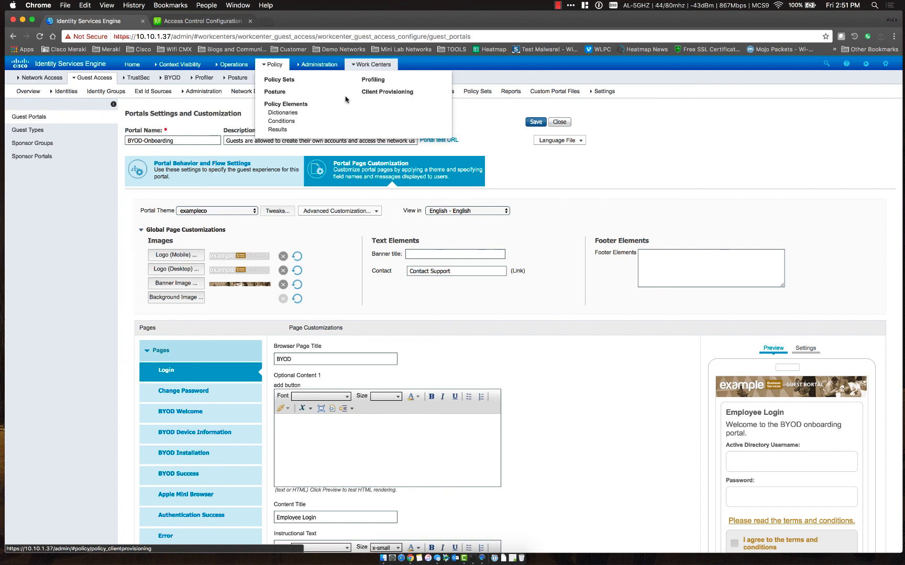
# In the Wireless policy set, insert an authorization rule named BYOD-Redirect above Default
pyautogui.click(288, 83)
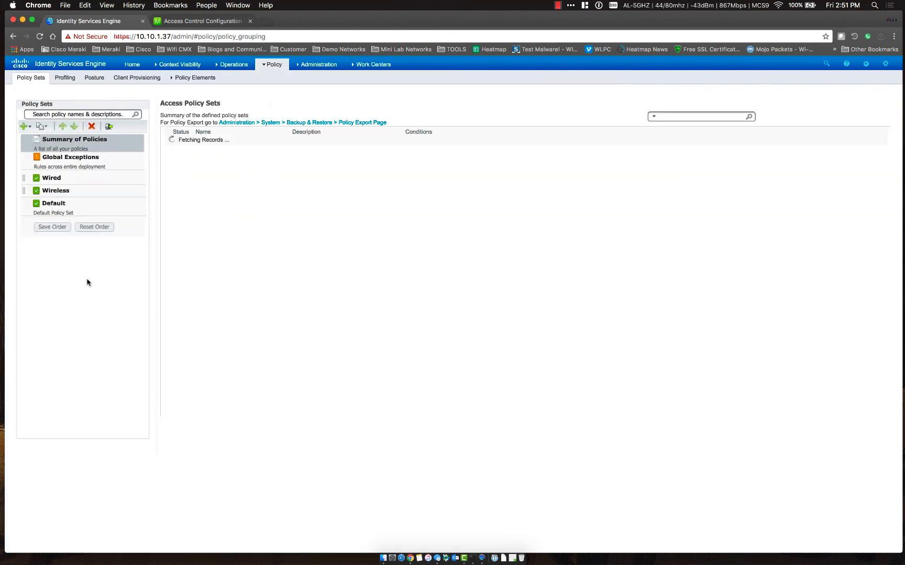
pyautogui.click(89, 191)
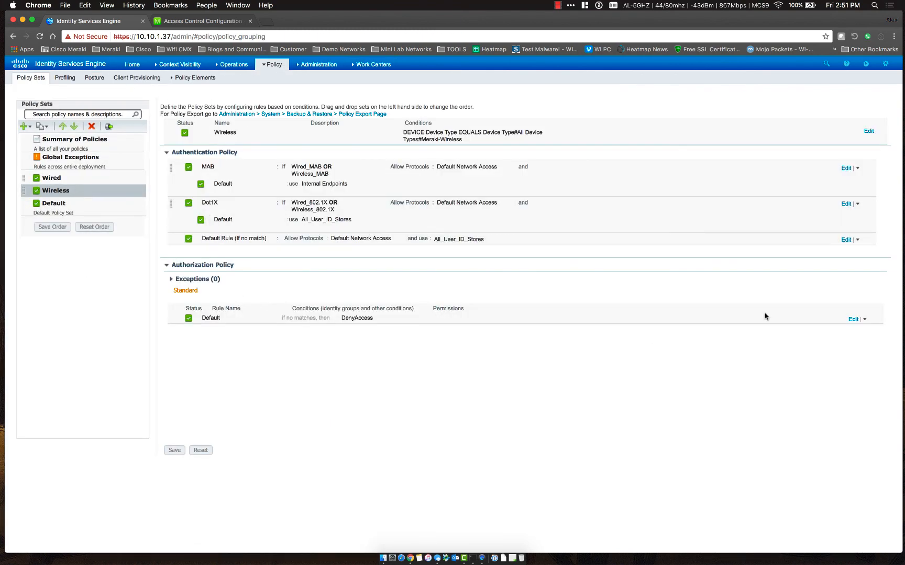
pyautogui.click(865, 319)
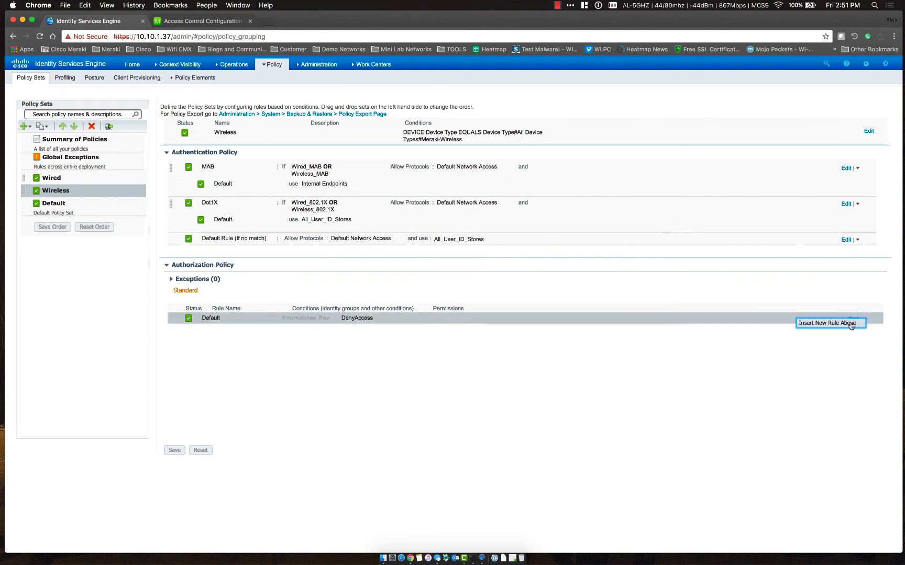
pyautogui.click(851, 320)
pyautogui.moveTo(265, 319); pyautogui.dragTo(197, 322)
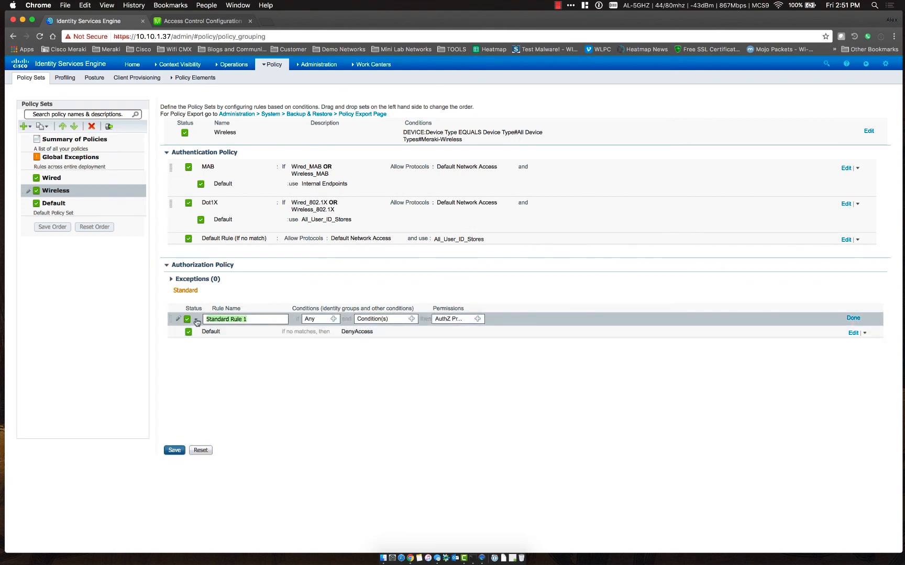
pyautogui.write('BYOD-Redirect')
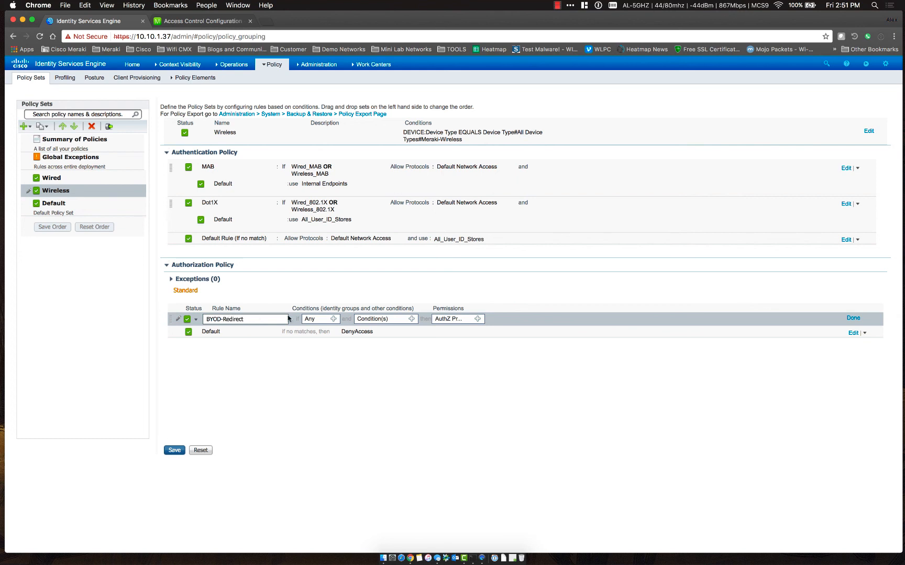
# Start a new custom condition for the rule on the Radius Called-Station-ID attribute
pyautogui.click(411, 319)
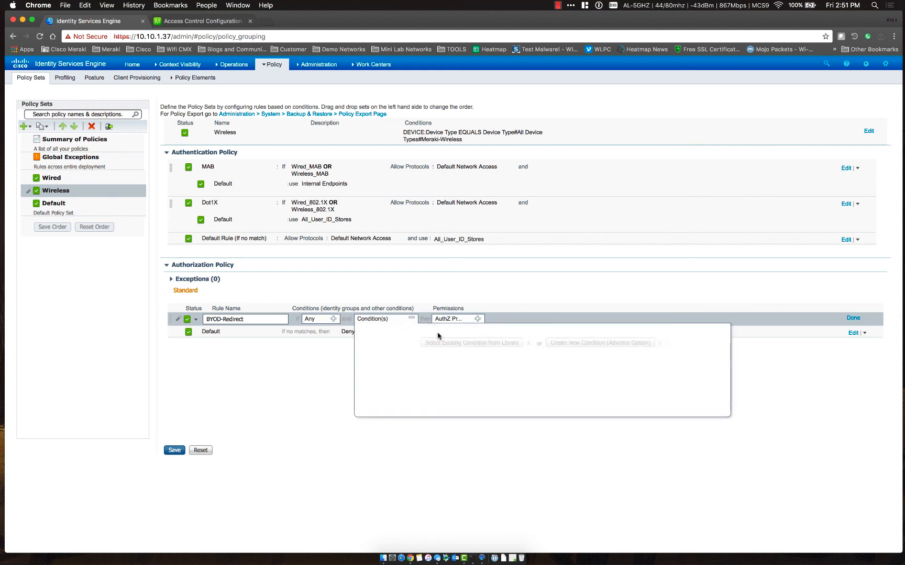
pyautogui.click(592, 343)
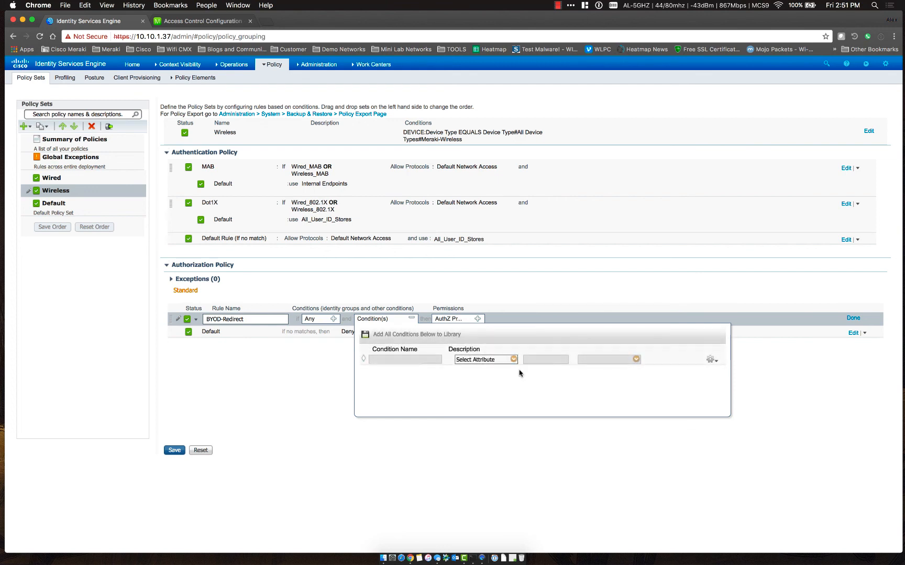
pyautogui.click(513, 360)
pyautogui.scroll(-3, 565, 496)
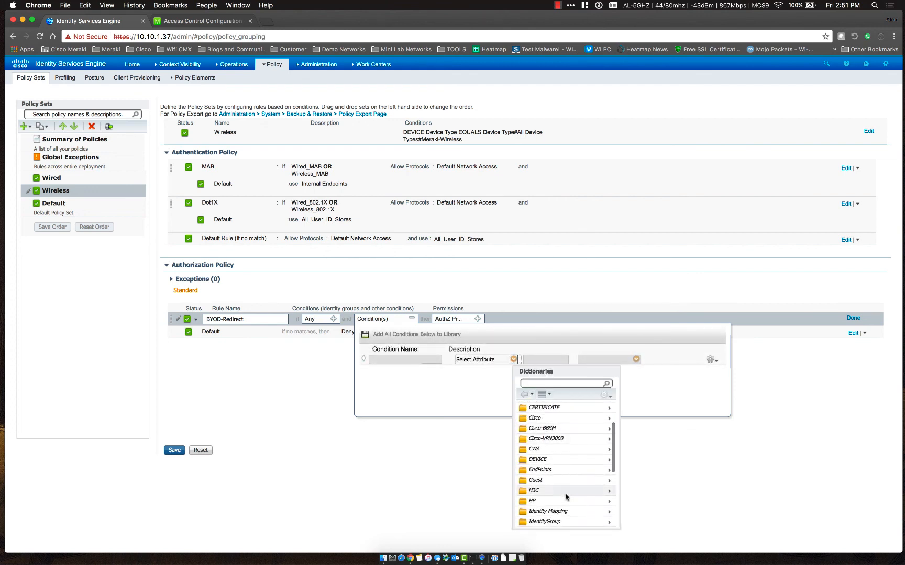
pyautogui.scroll(-8, 565, 496)
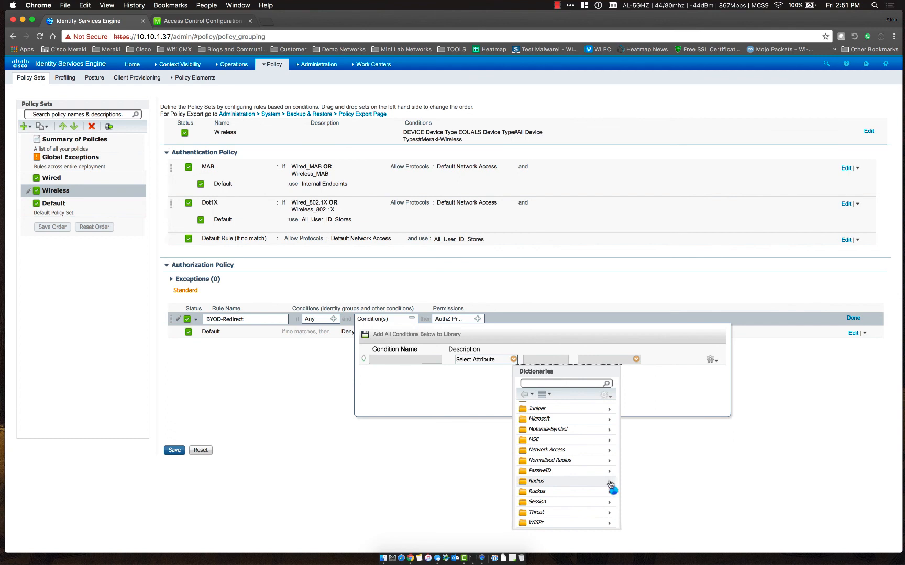
pyautogui.click(608, 481)
pyautogui.click(555, 417)
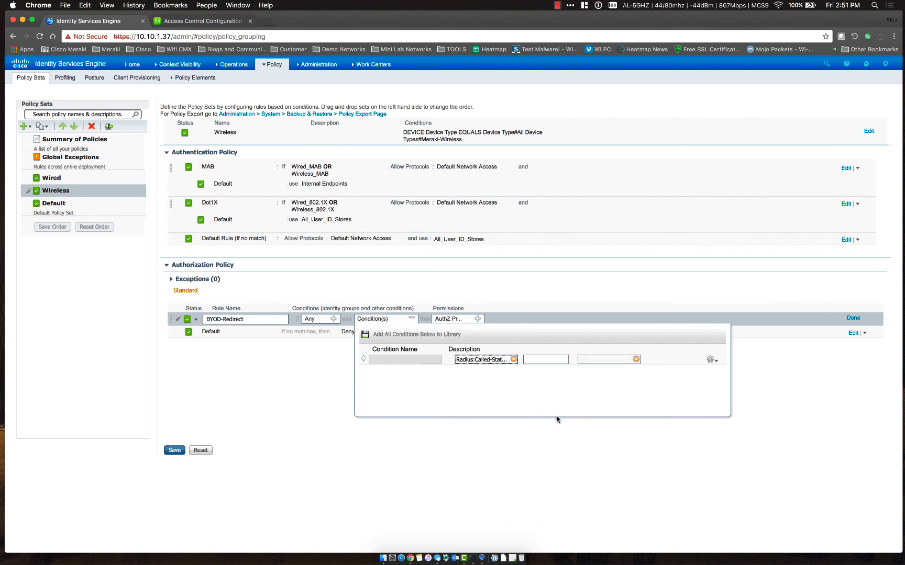
# Set the condition operator to Ends With and the value to BYOD-Onboarding, then keep it
pyautogui.click(593, 359)
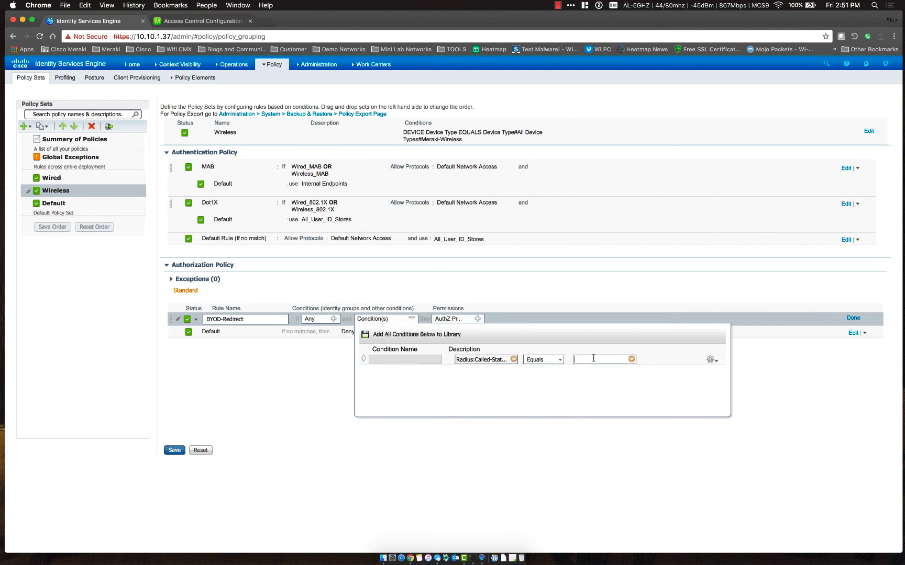
pyautogui.click(556, 361)
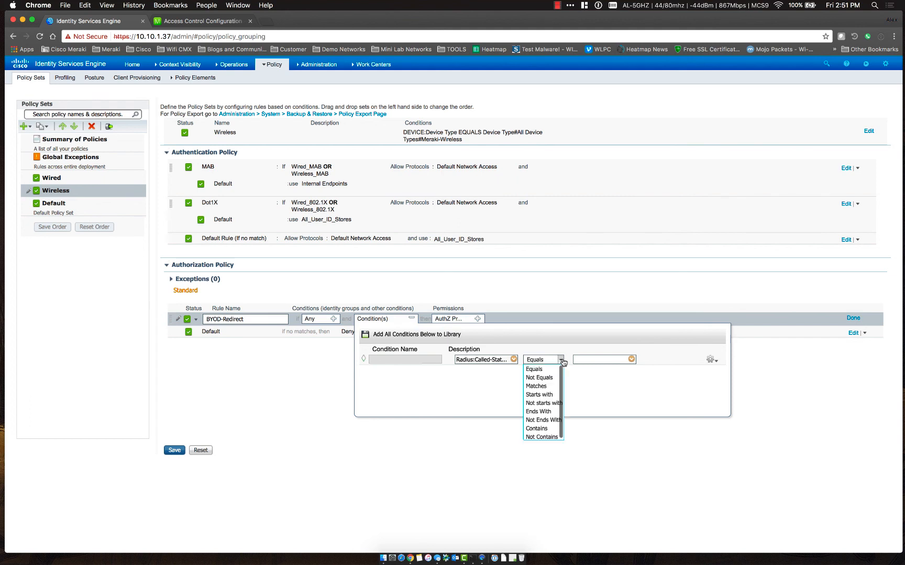
pyautogui.click(545, 412)
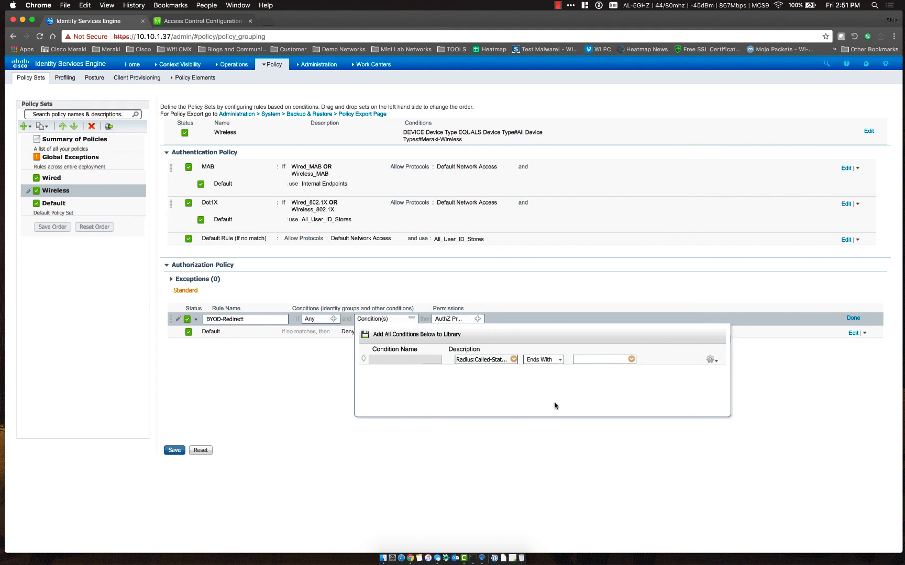
pyautogui.click(594, 361)
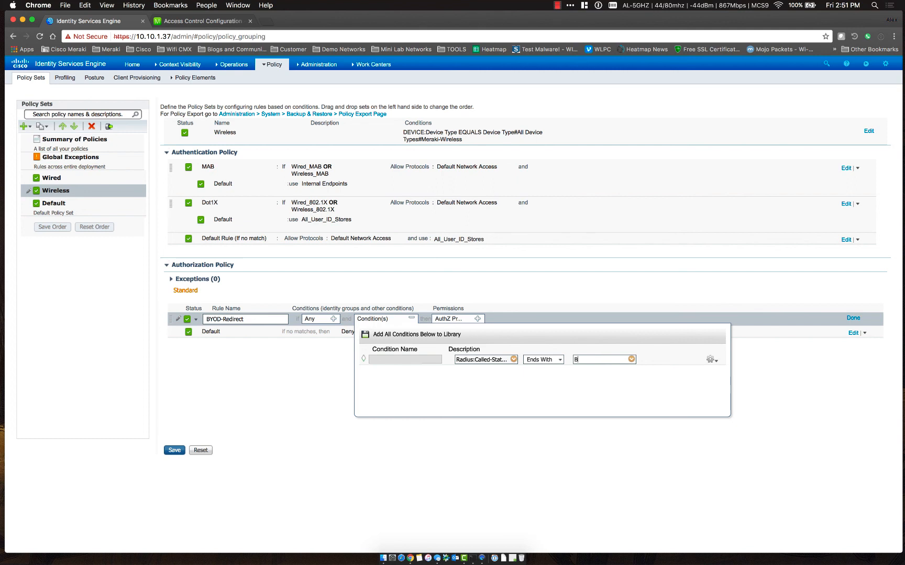
pyautogui.write('BYOD-Onboarding')
pyautogui.click(570, 411)
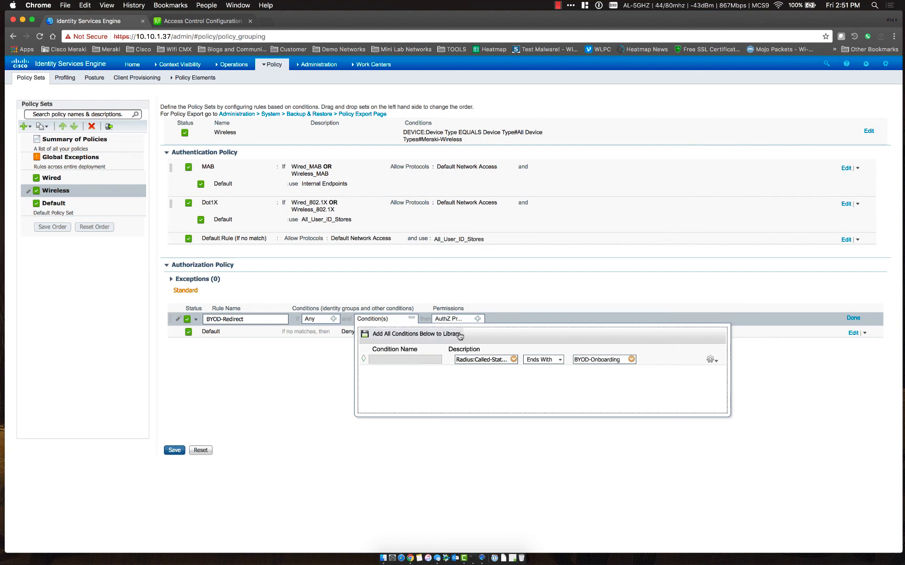
pyautogui.click(286, 377)
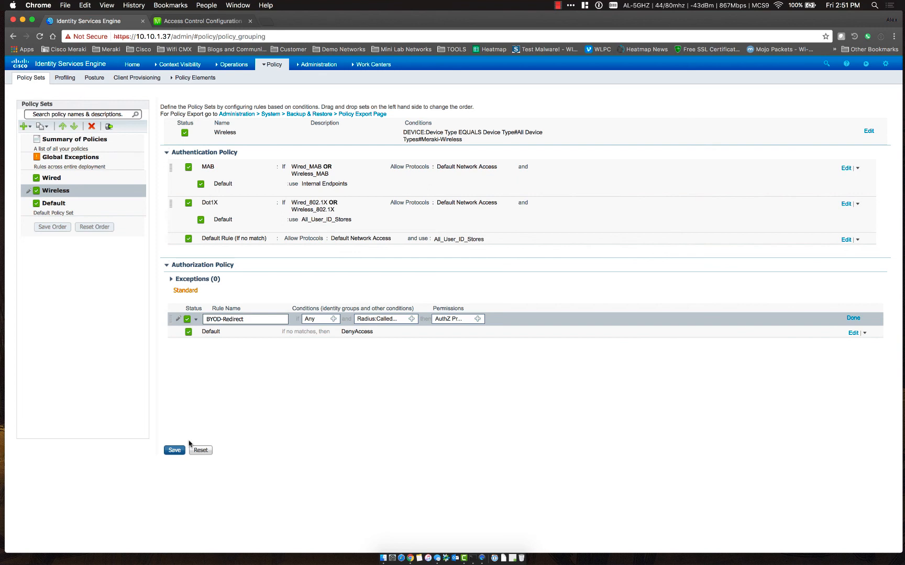
pyautogui.click(478, 320)
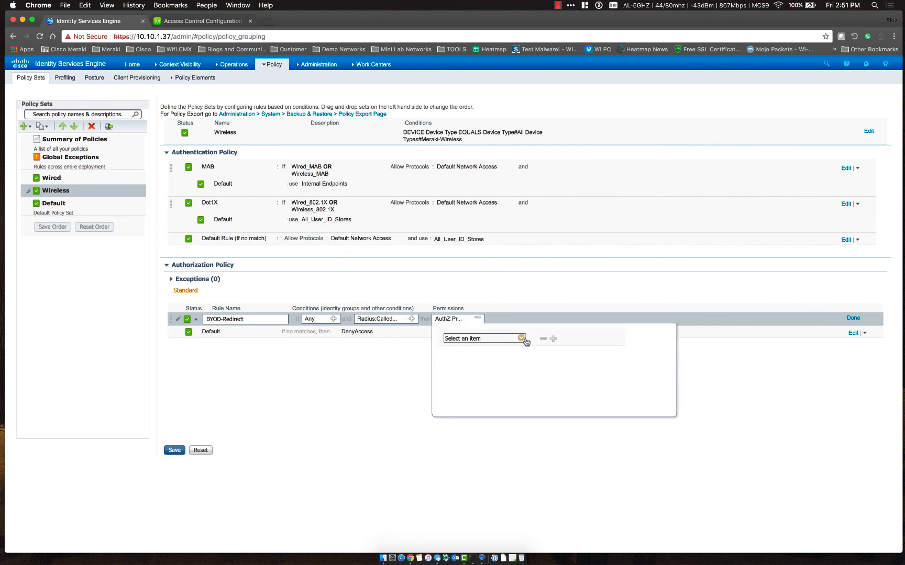
# Grant the BYOD-Redirect rule Standard PermitAccess and save the Wireless policy set
pyautogui.click(521, 338)
pyautogui.click(555, 397)
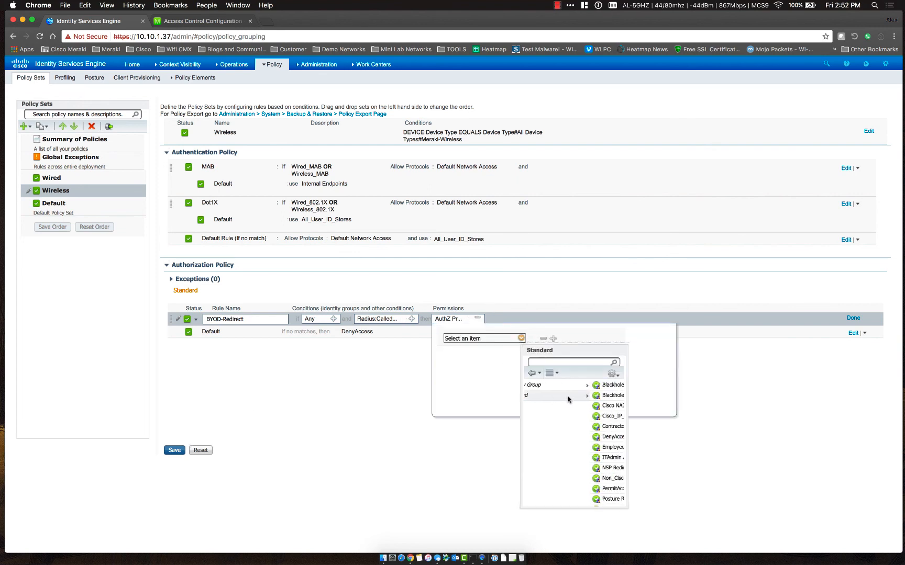
pyautogui.scroll(-4, 571, 461)
pyautogui.scroll(-1, 571, 464)
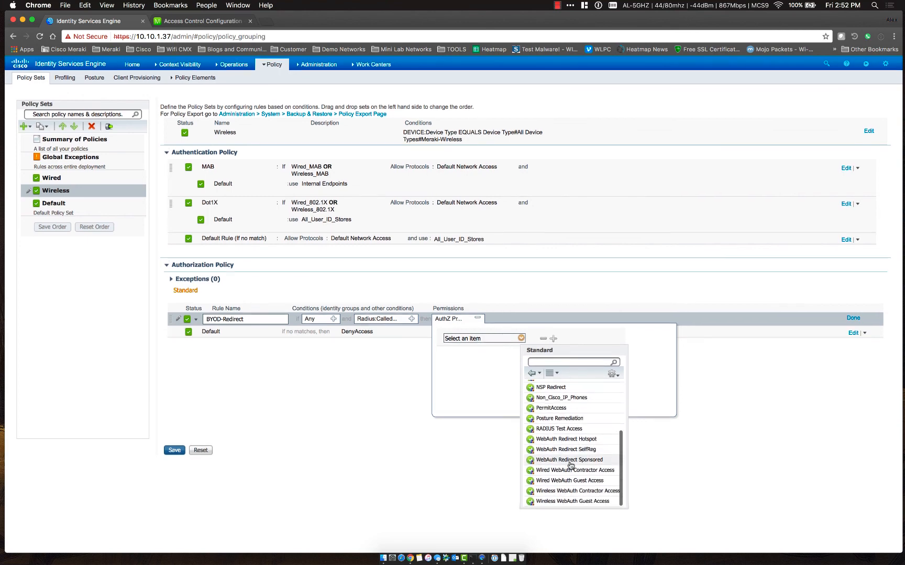
pyautogui.click(551, 407)
pyautogui.click(370, 435)
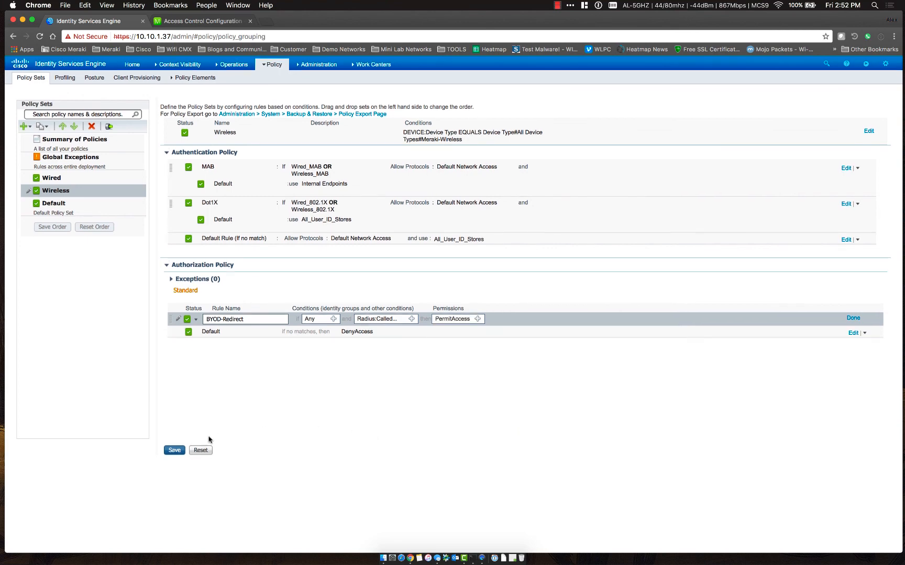
pyautogui.click(174, 450)
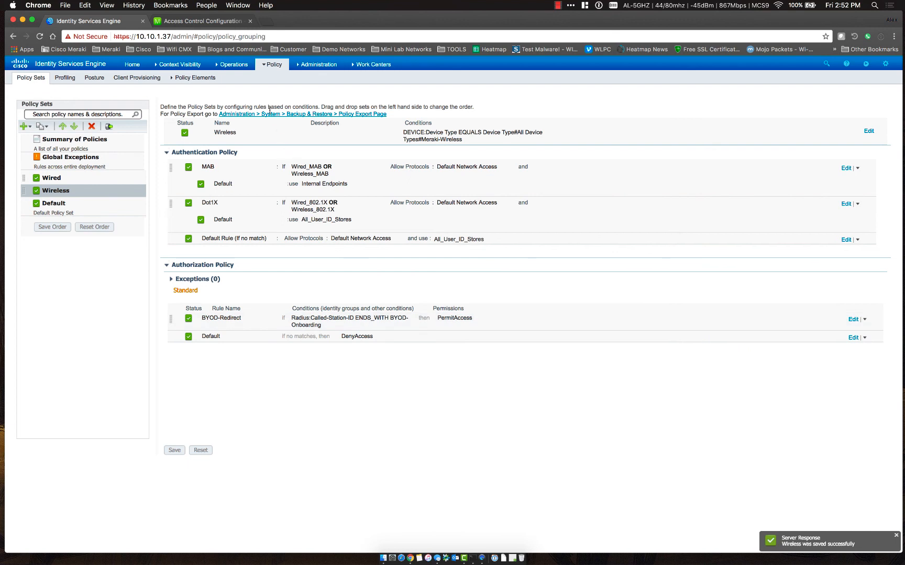
pyautogui.moveTo(198, 83)
pyautogui.click(186, 113)
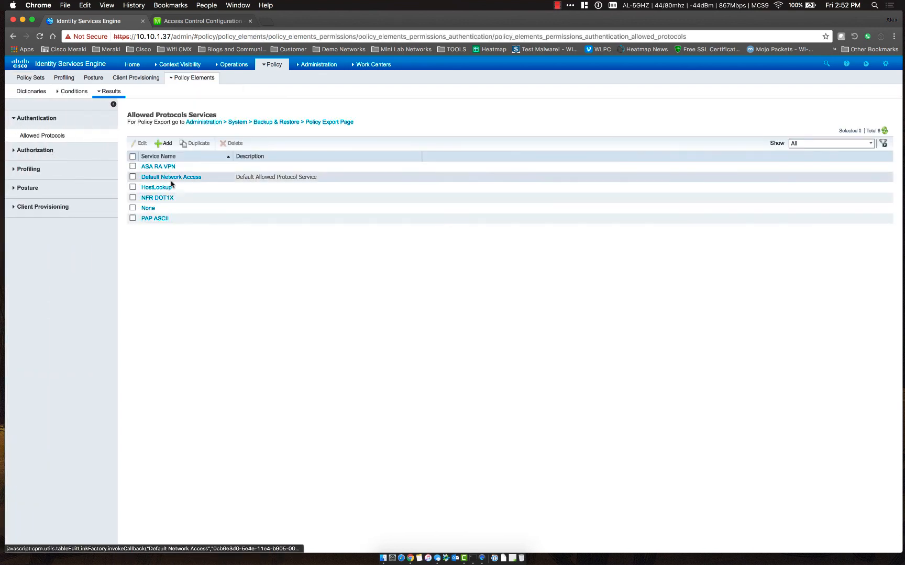
# Start a new authorization profile named BYOD-REDIRECT
pyautogui.click(29, 152)
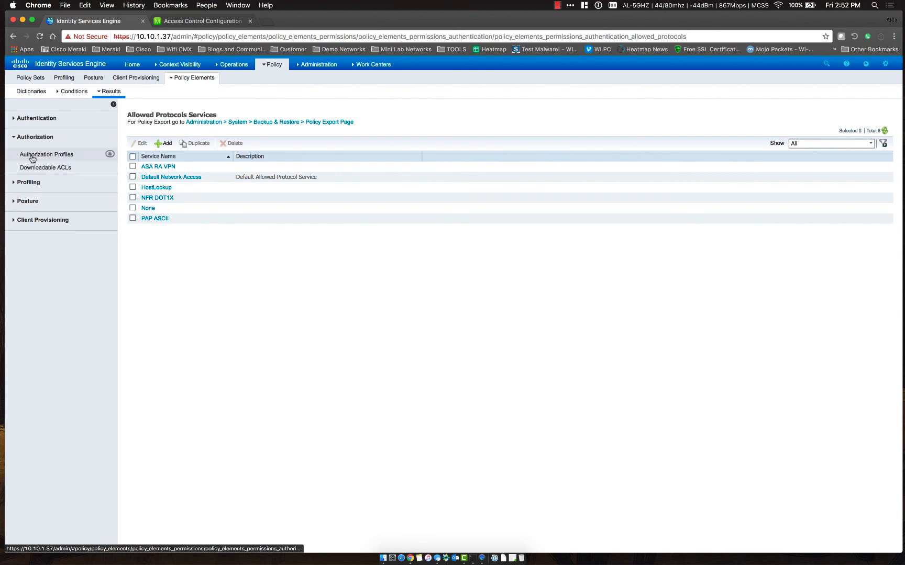
pyautogui.click(46, 155)
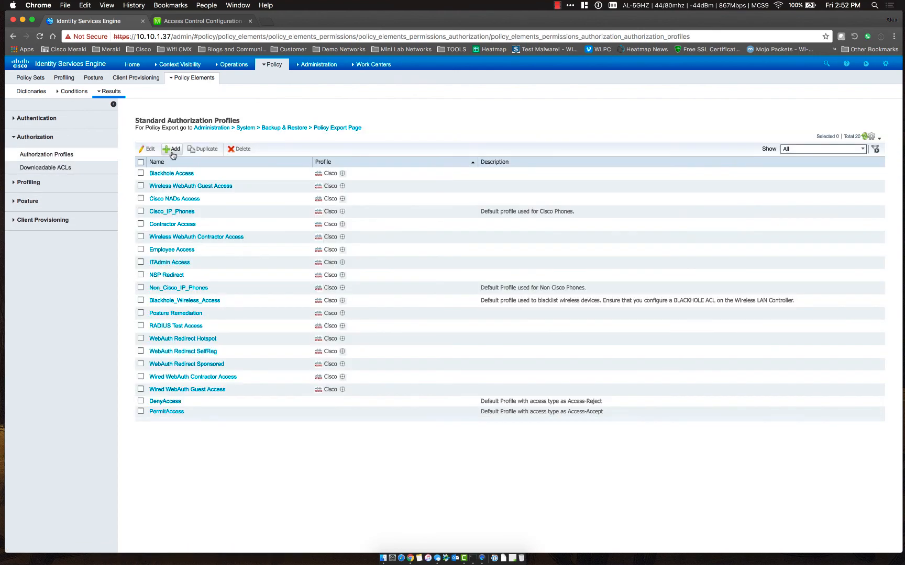
pyautogui.click(172, 149)
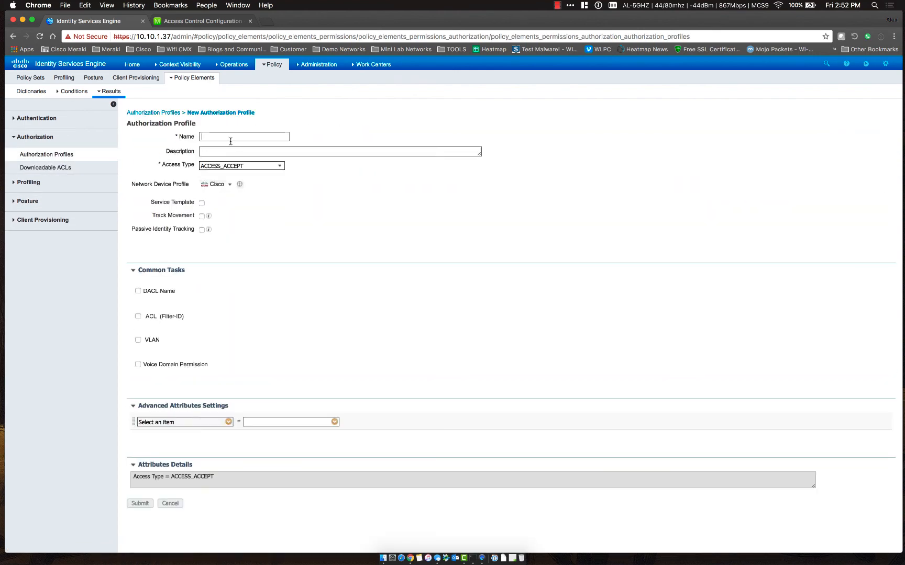
pyautogui.click(230, 137)
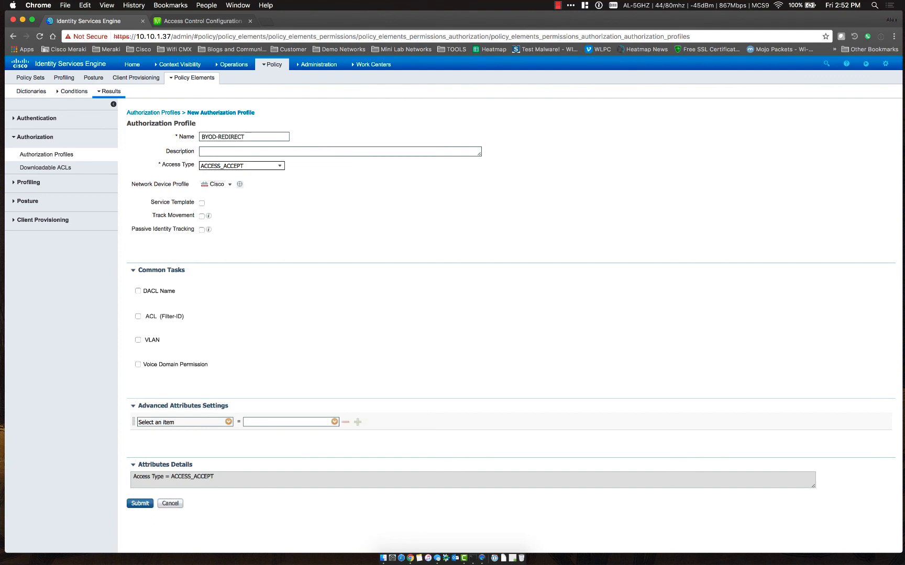
pyautogui.scroll(-5, 145, 303)
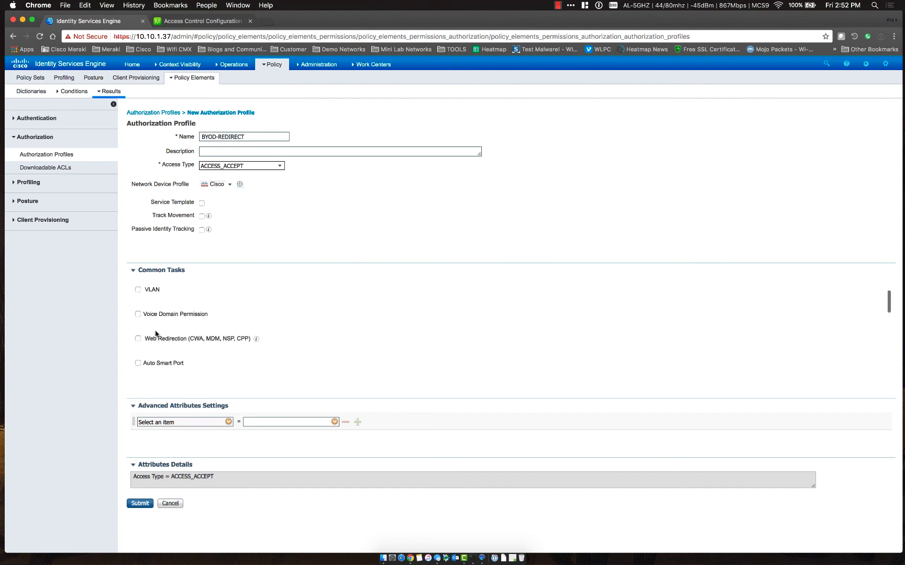
pyautogui.scroll(1, 141, 309)
# Enable Centralized Web Auth redirection with ACL Guest to the BYOD-Onboarding portal
pyautogui.click(137, 305)
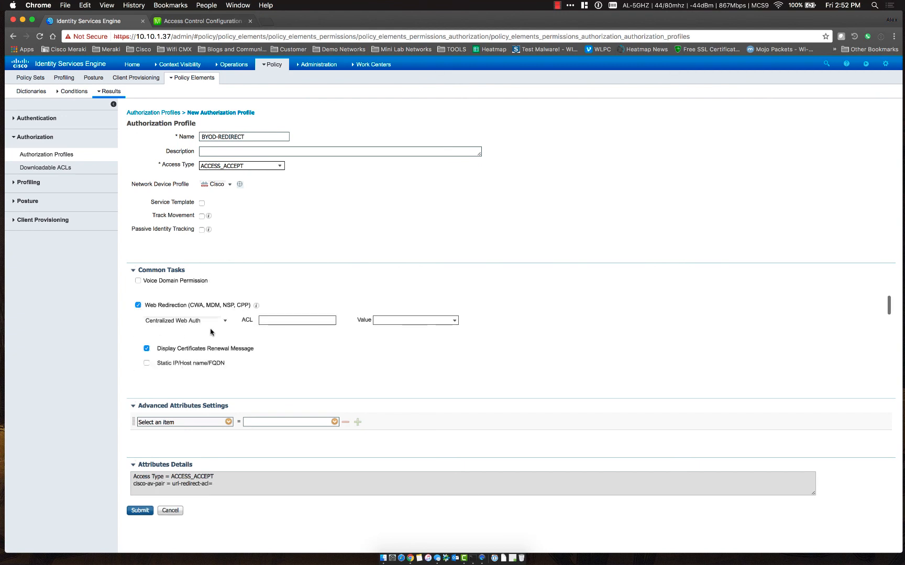
pyautogui.click(277, 320)
pyautogui.write('Guest')
pyautogui.click(454, 320)
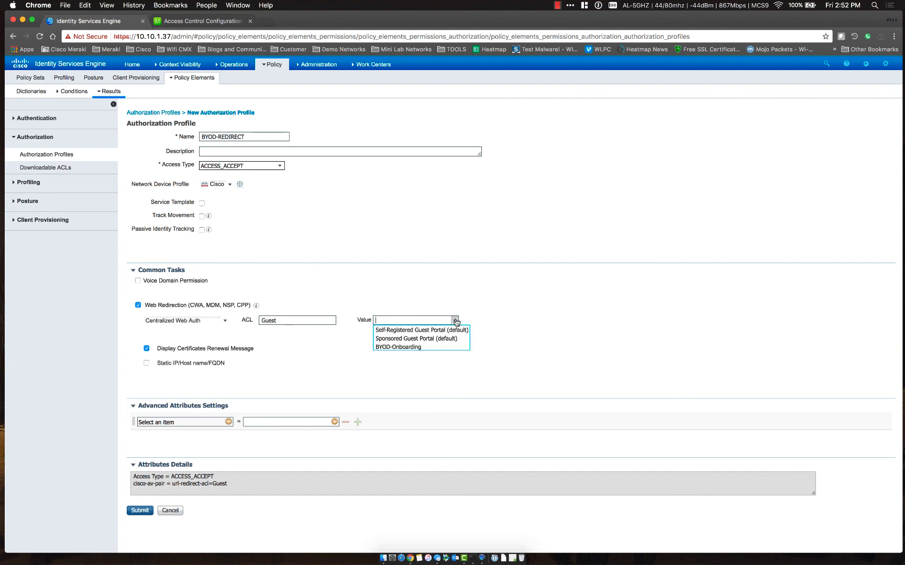
pyautogui.click(413, 347)
pyautogui.scroll(-3, 341, 352)
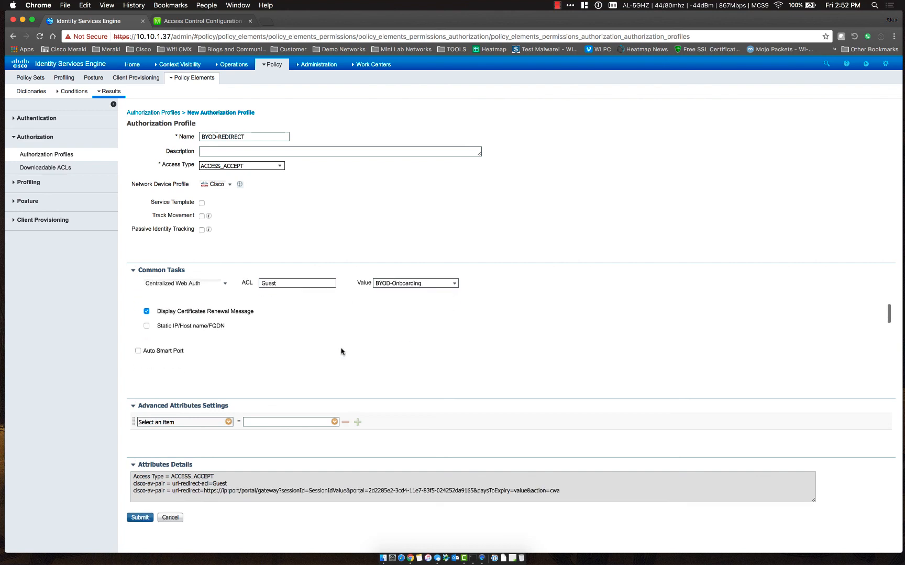
pyautogui.scroll(1, 173, 295)
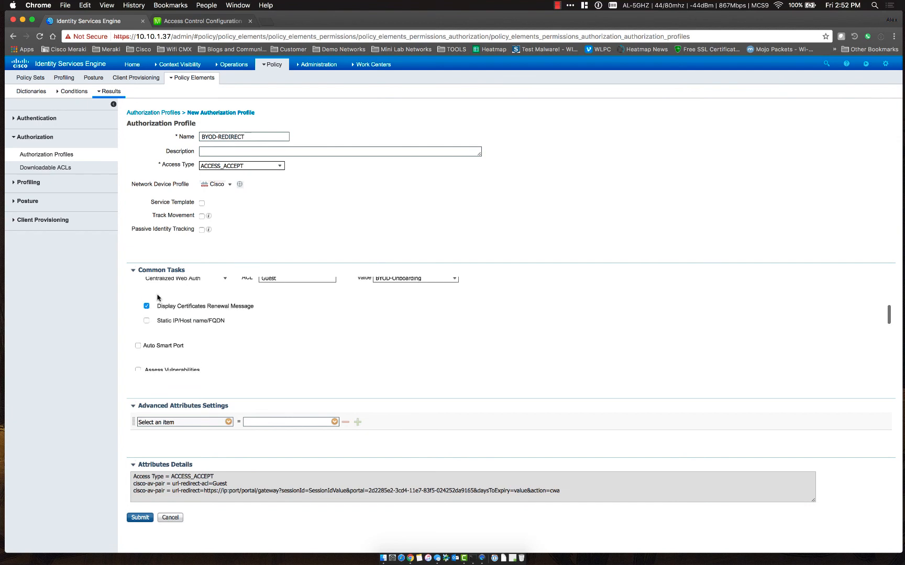
# Set the static redirect IP to 10.10.1.37 and submit the profile
pyautogui.click(146, 320)
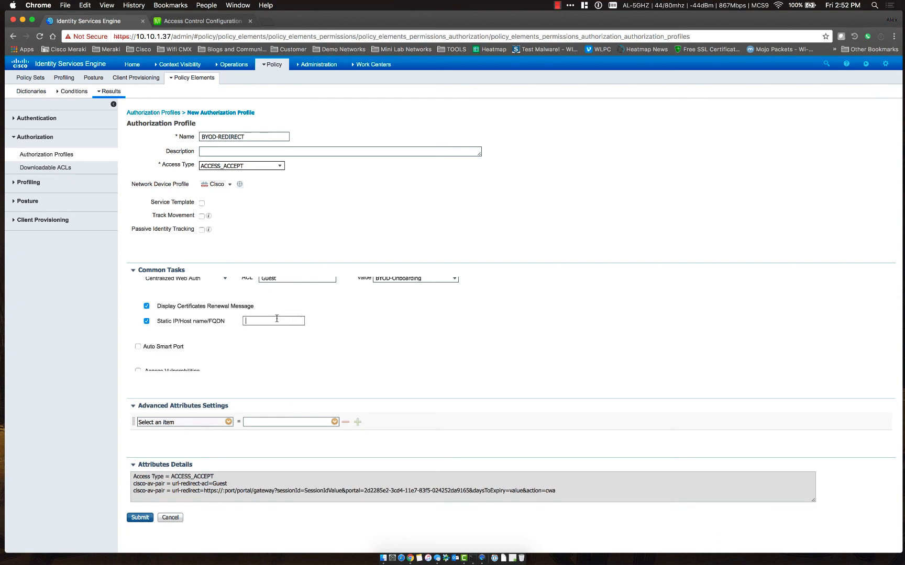
pyautogui.write('10.10.1.37')
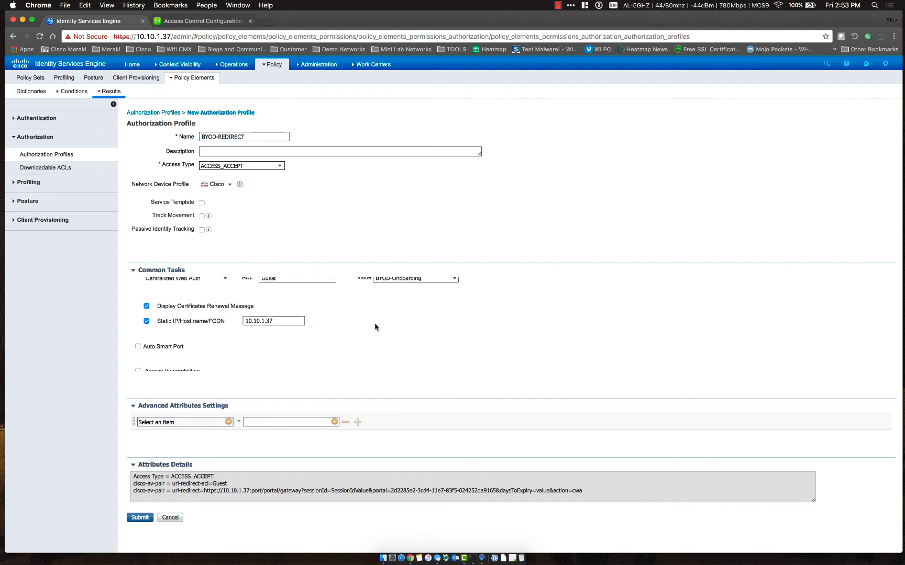
pyautogui.scroll(-2, 322, 327)
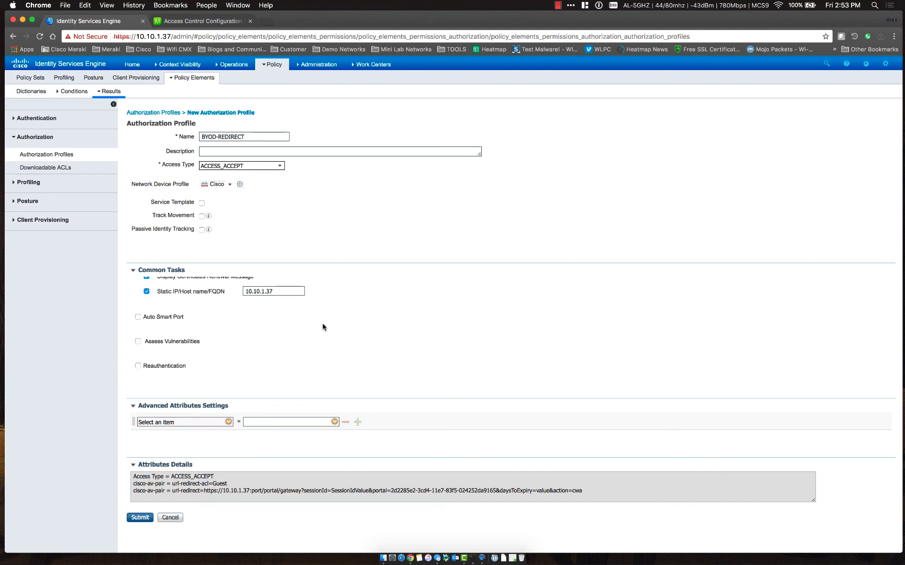
pyautogui.click(135, 519)
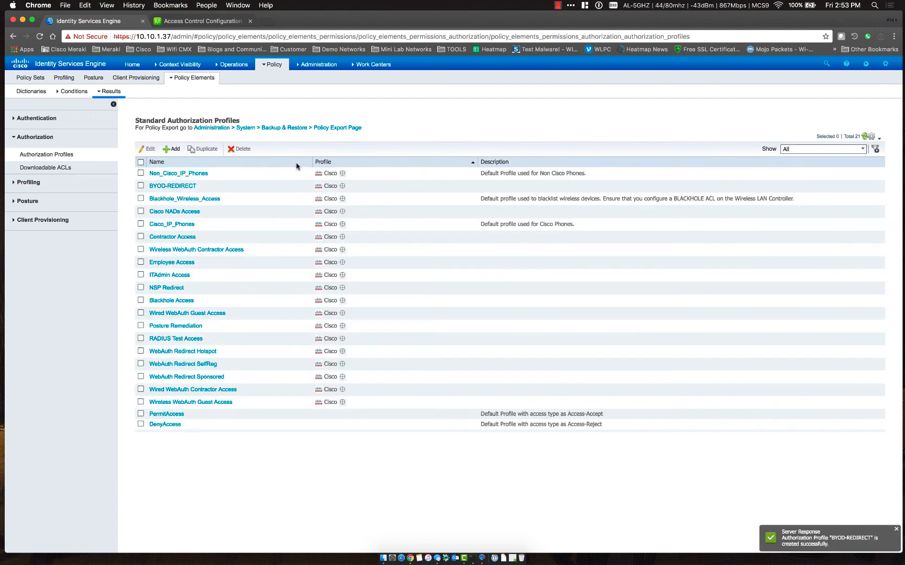
# Open the Wireless policy set and edit the BYOD-Redirect rule's permissions
pyautogui.click(234, 64)
pyautogui.click(272, 64)
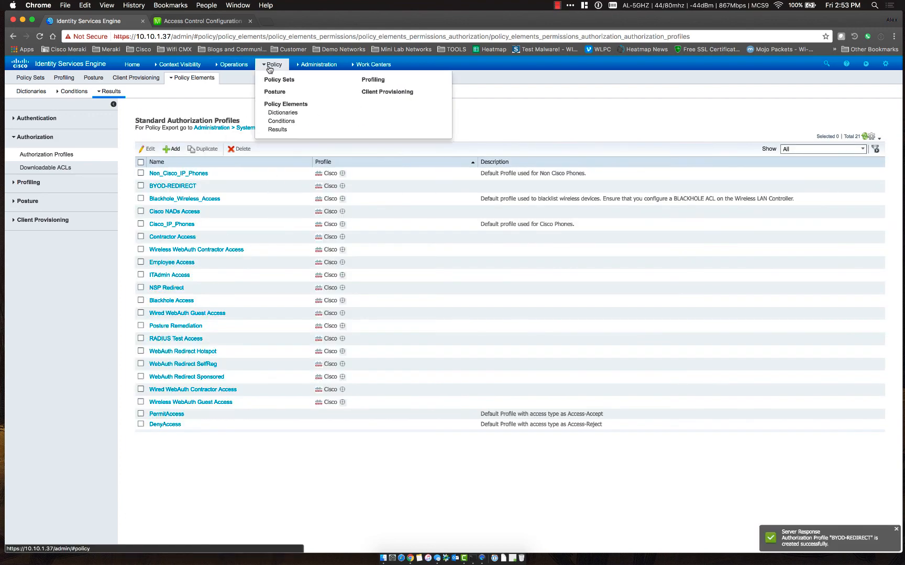
pyautogui.click(285, 80)
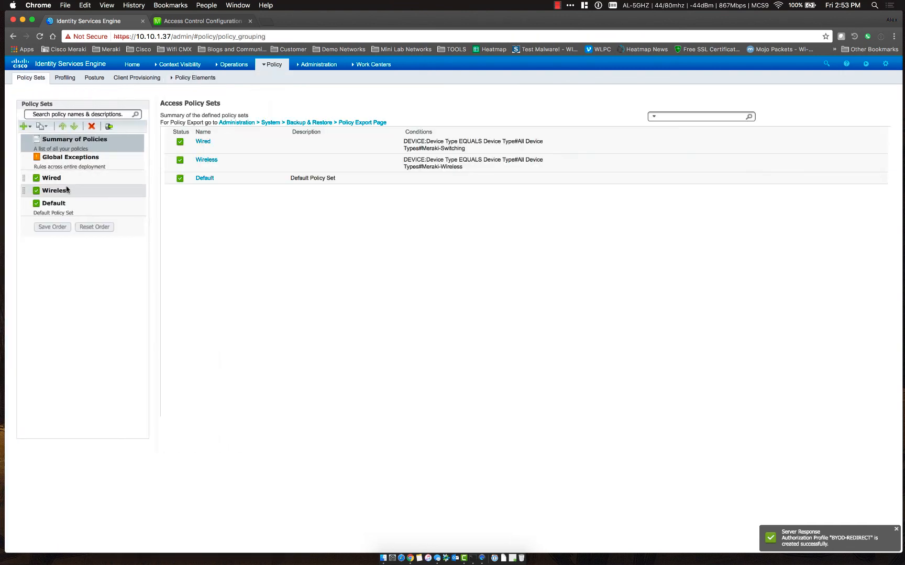
pyautogui.click(62, 192)
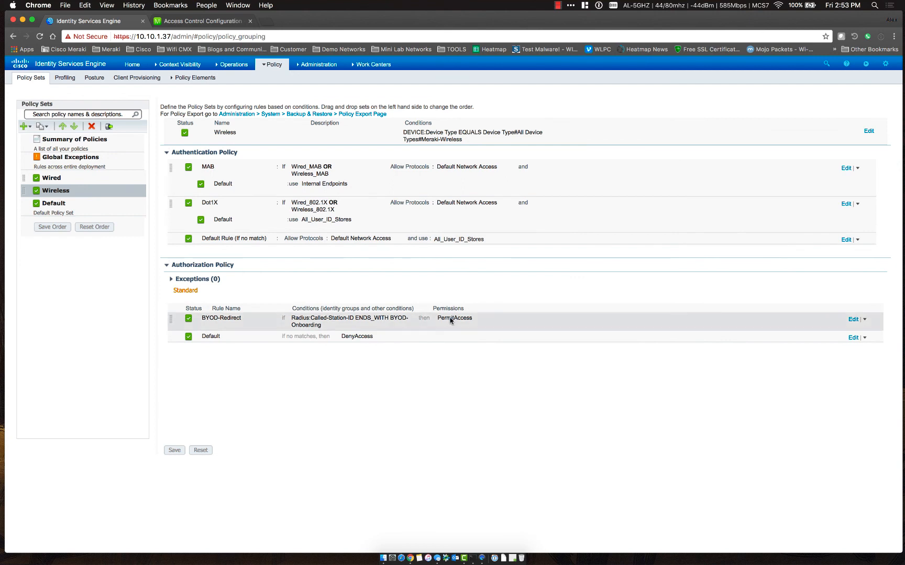
pyautogui.doubleClick(450, 320)
pyautogui.click(477, 319)
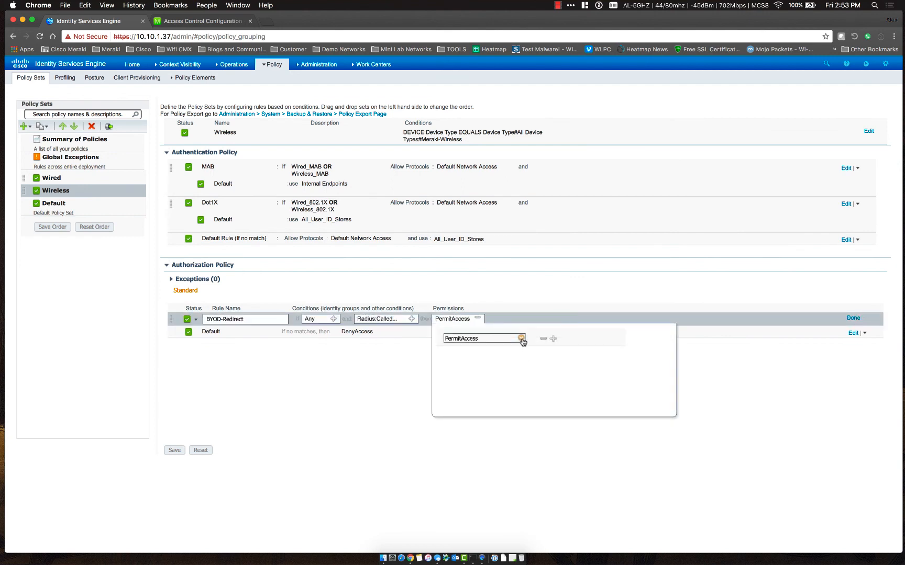
# Replace PermitAccess with Standard BYOD-REDIRECT, save the policy, and bring up the mirrored iPad
pyautogui.click(522, 339)
pyautogui.click(555, 395)
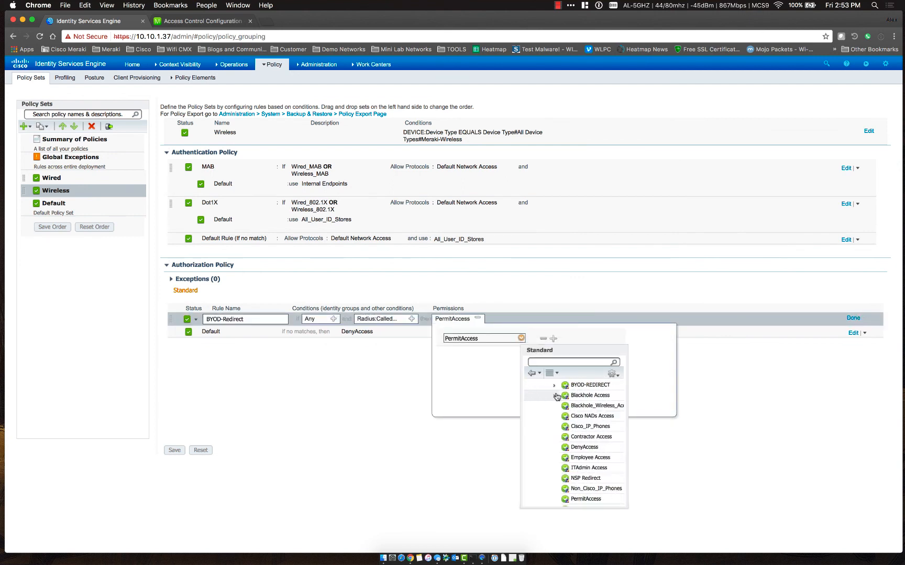
pyautogui.scroll(-2, 546, 478)
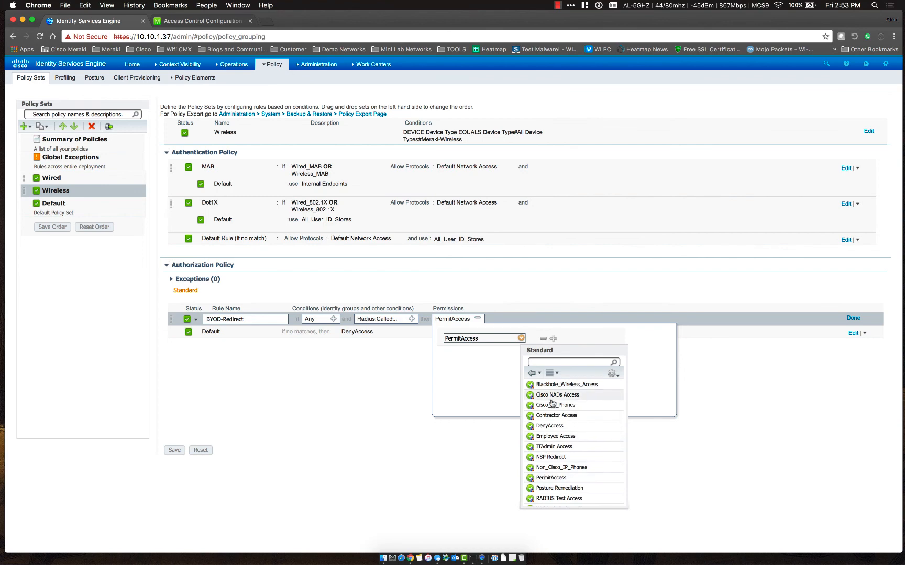
pyautogui.scroll(-3, 553, 456)
pyautogui.scroll(5, 552, 462)
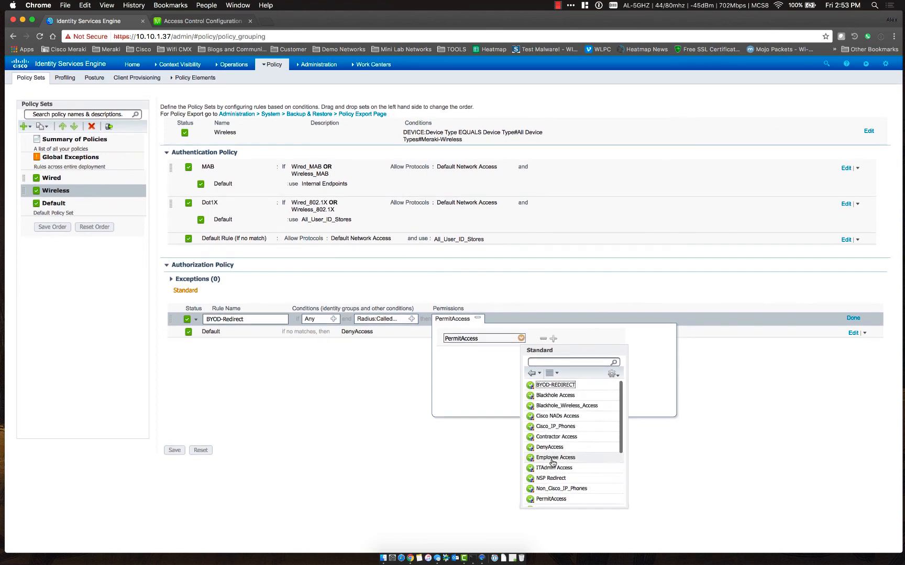
pyautogui.click(554, 388)
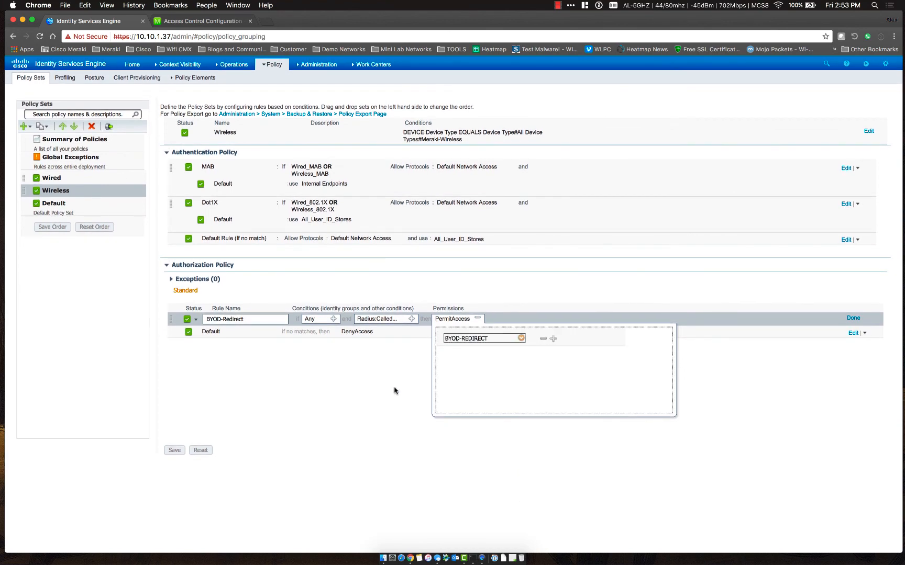
pyautogui.click(175, 450)
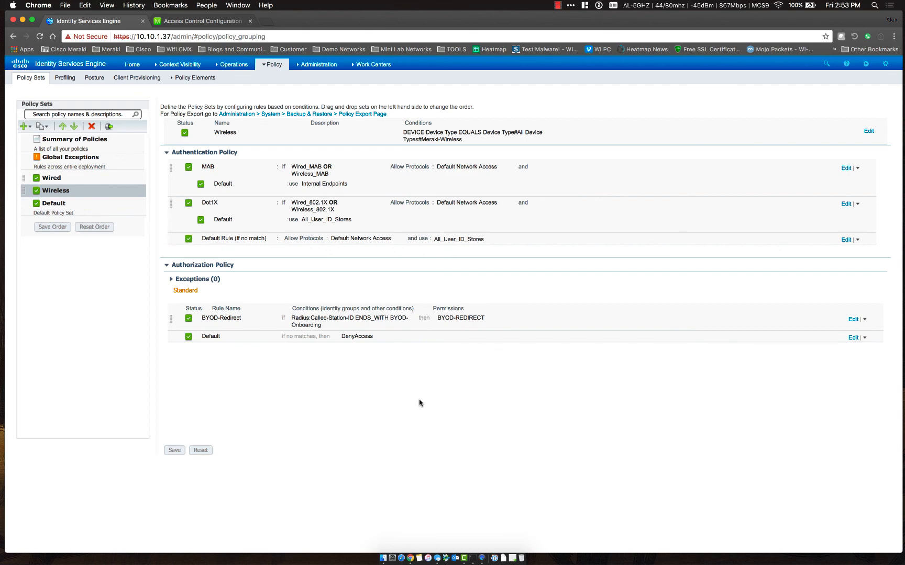
pyautogui.click(483, 553)
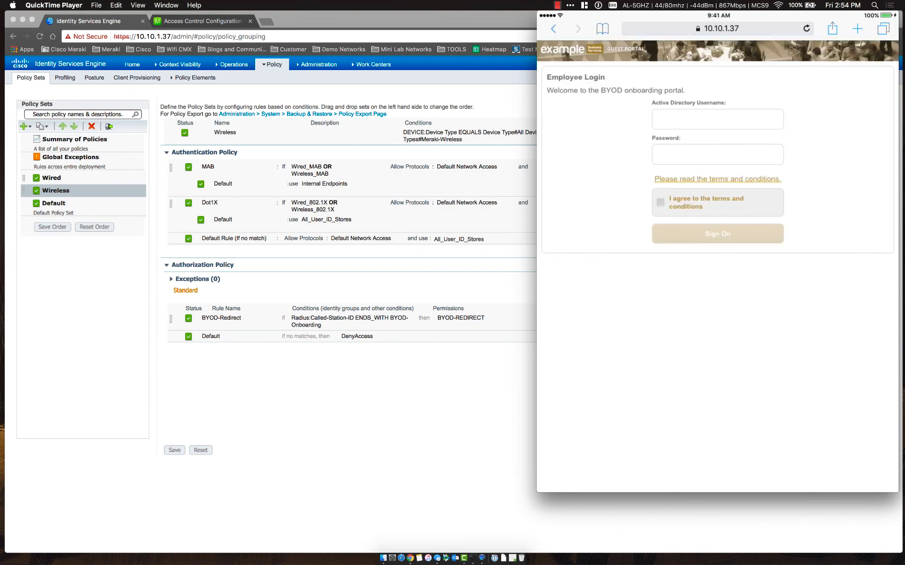
# Select the Active Directory Username field on the iPad, then return to the ISE admin window
pyautogui.click(718, 119)
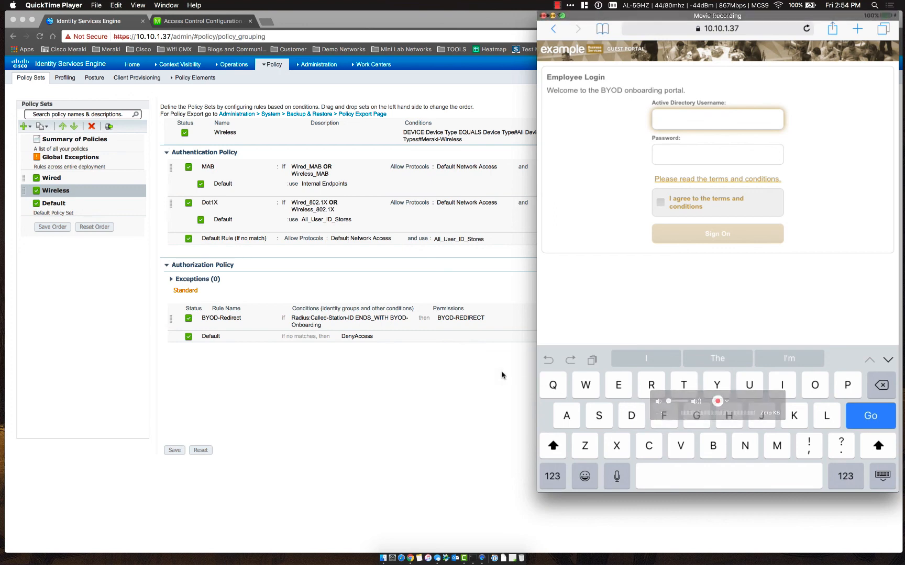
pyautogui.click(379, 386)
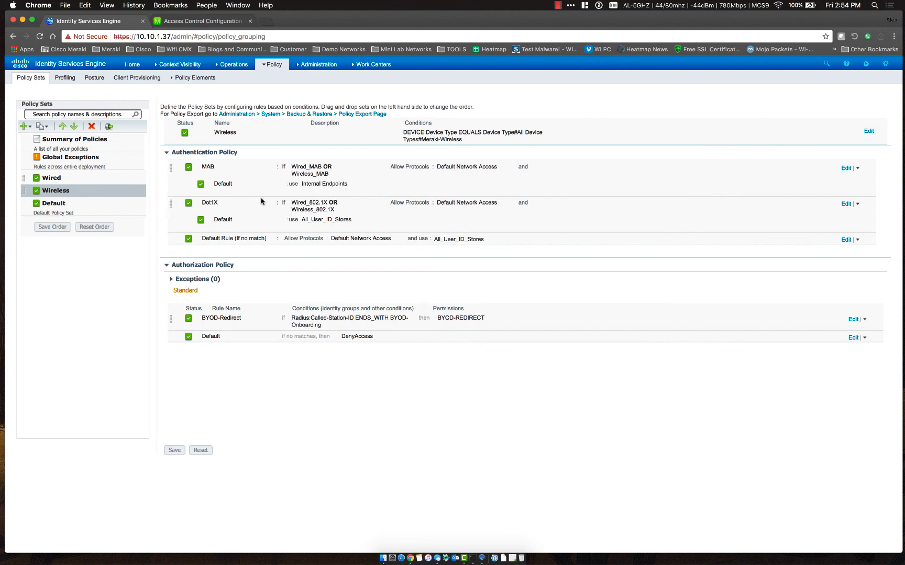
# Review the Client Provisioning policy rules, then go to Administration > System > Certificates
pyautogui.moveTo(272, 67)
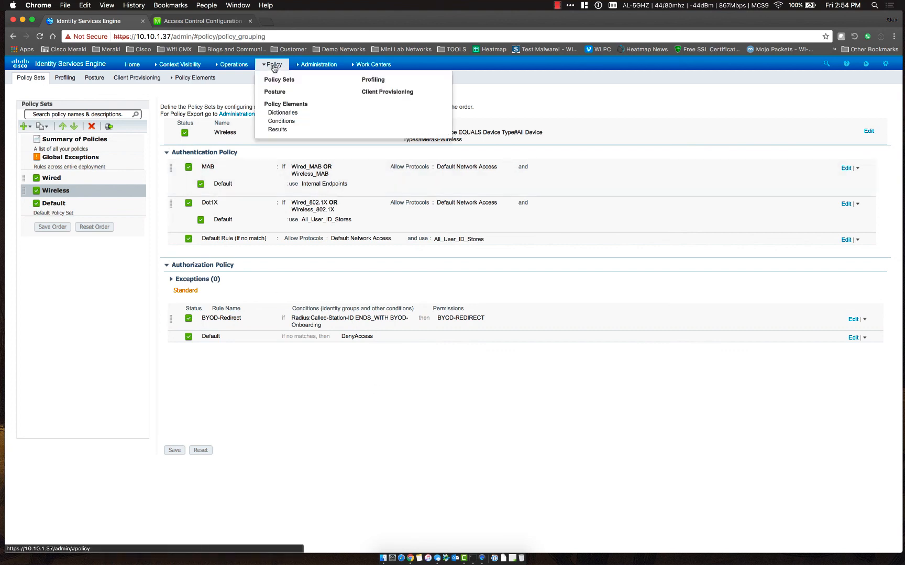
pyautogui.click(385, 92)
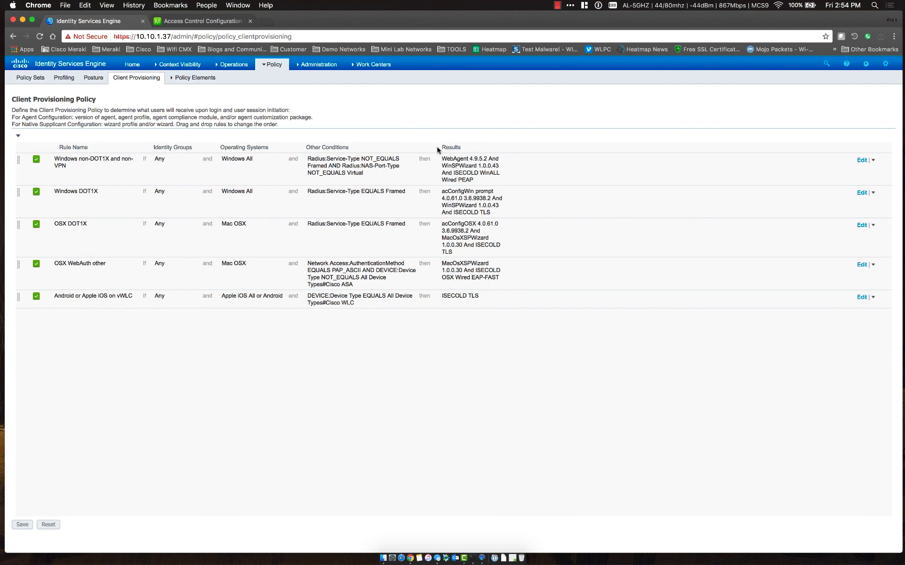
pyautogui.moveTo(440, 148); pyautogui.dragTo(471, 146)
pyautogui.click(471, 146)
pyautogui.click(318, 65)
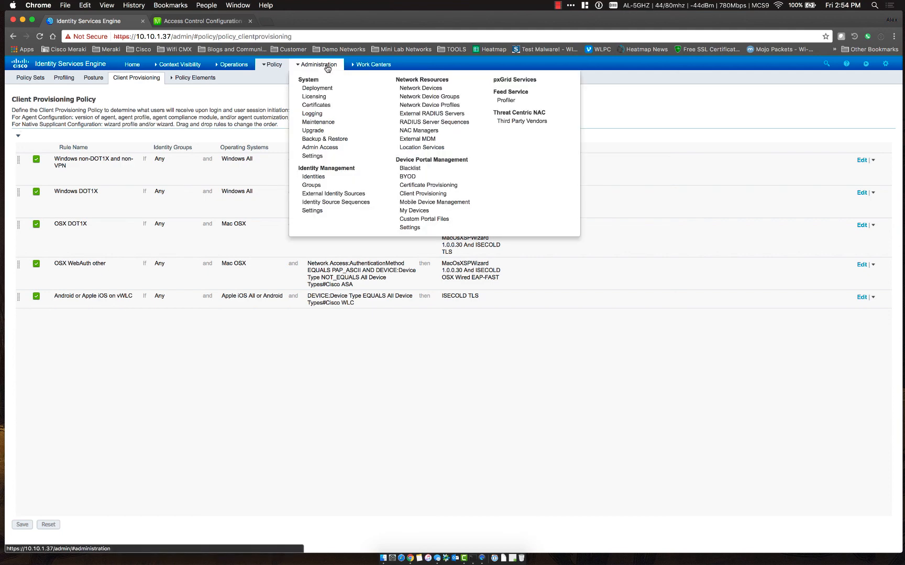
pyautogui.click(317, 105)
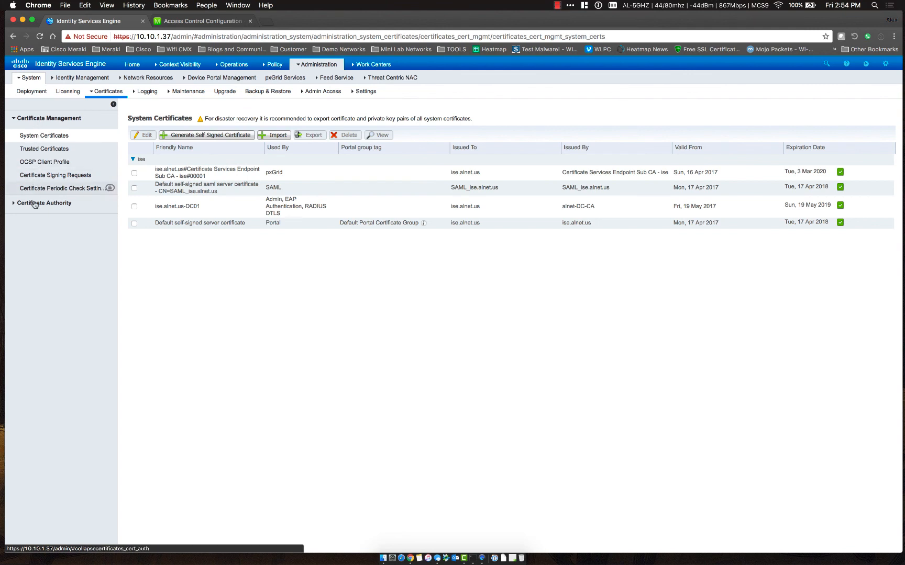
# Start a BYOD certificate template with OU BYOD, organisation alnet, city Castle Rock, state CO, country US
pyautogui.click(14, 203)
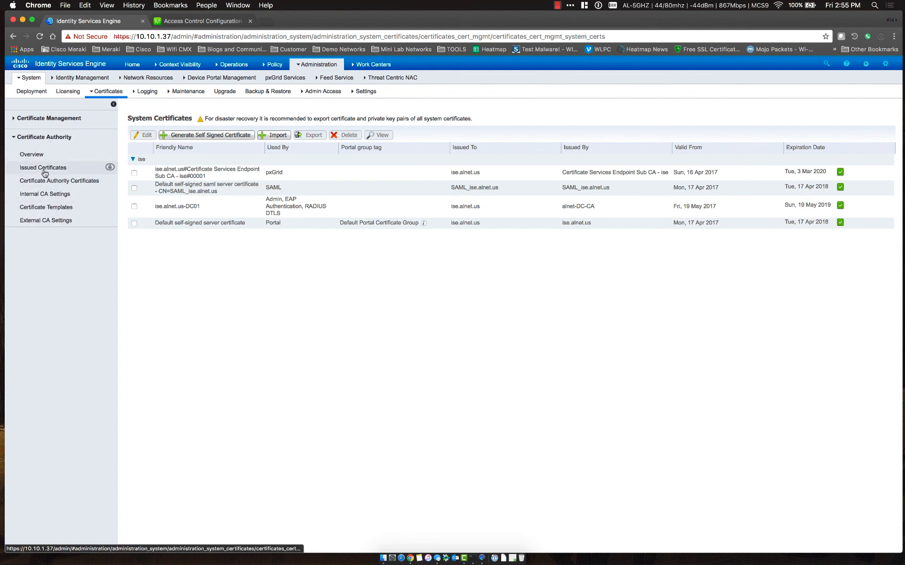
pyautogui.click(45, 208)
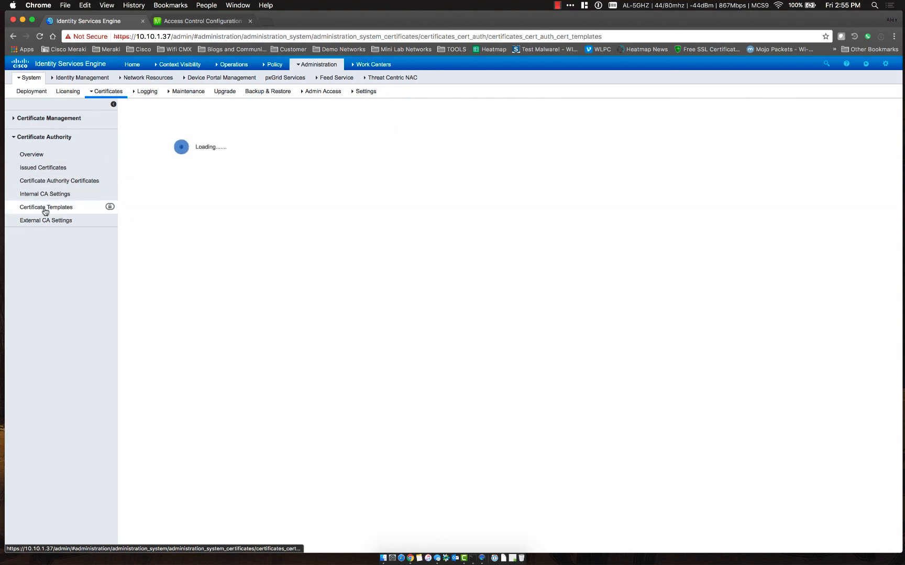
pyautogui.click(164, 136)
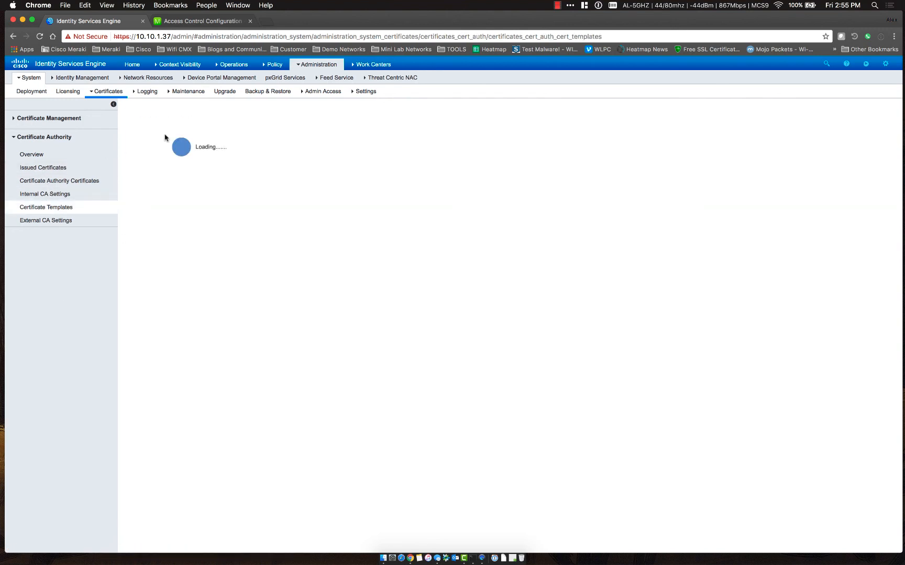
pyautogui.write('BYOD')
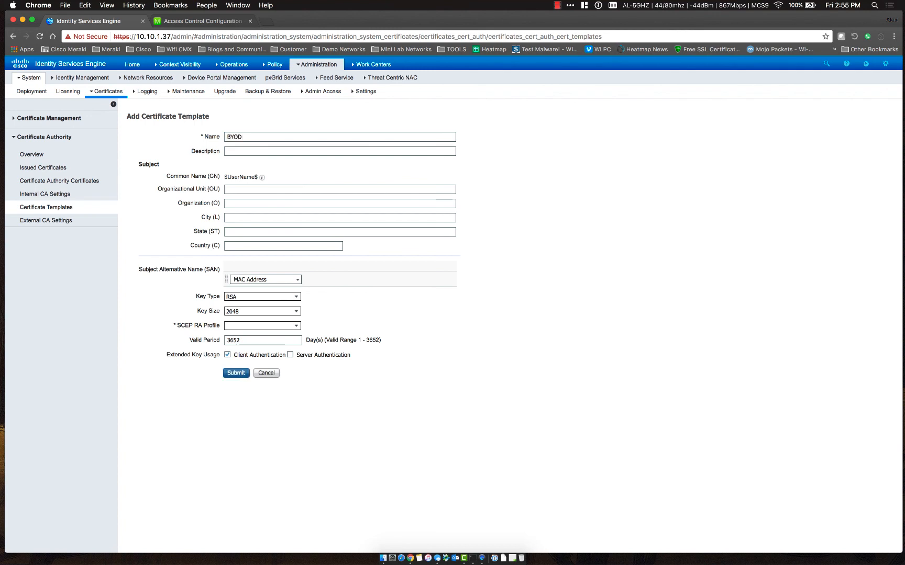
pyautogui.click(285, 189)
pyautogui.write('BYOD')
pyautogui.write('aln')
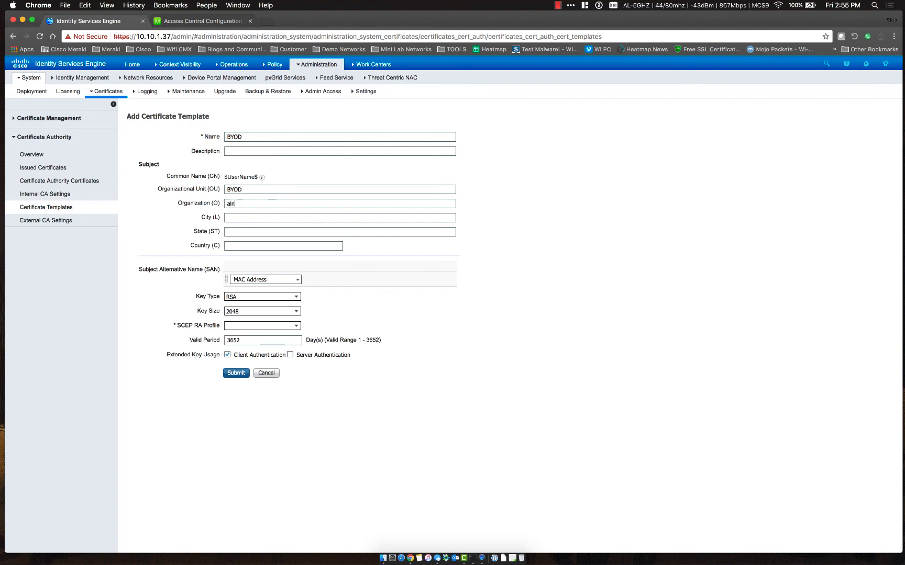
pyautogui.write('et')
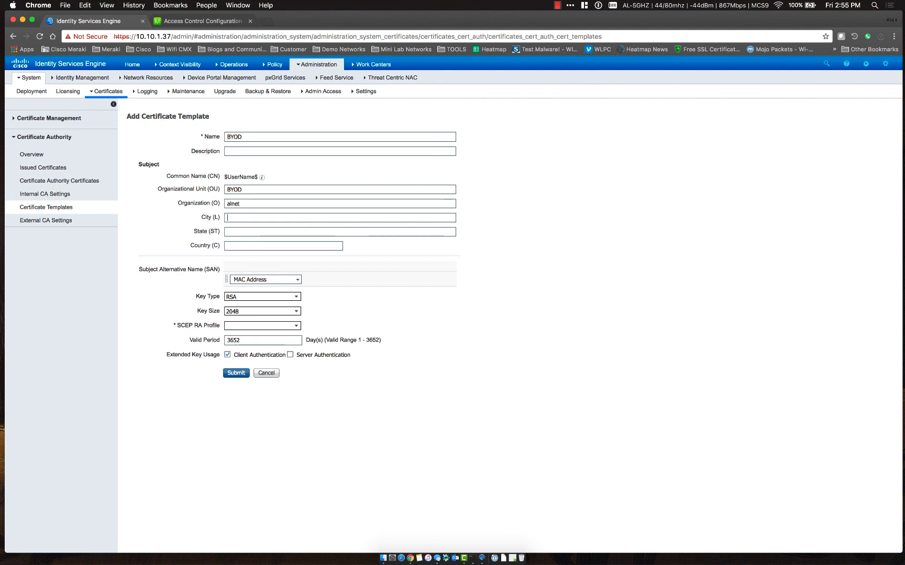
pyautogui.write('Castle ROck')
pyautogui.press('Tab')
pyautogui.write('CO')
pyautogui.write('US')
# Set the SCEP RA profile to ISE Internal CA, validity 365 days, and submit the template
pyautogui.click(298, 327)
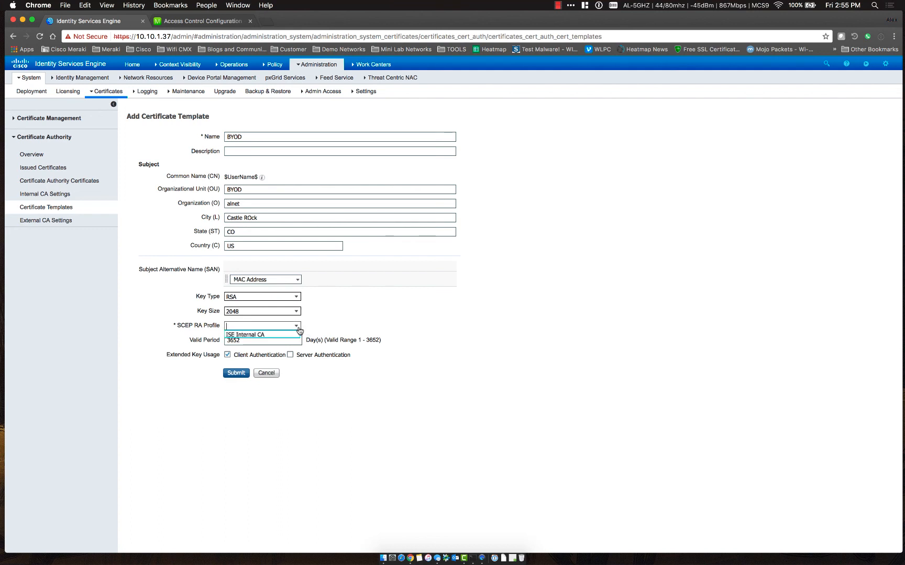
pyautogui.click(249, 335)
pyautogui.press('Tab')
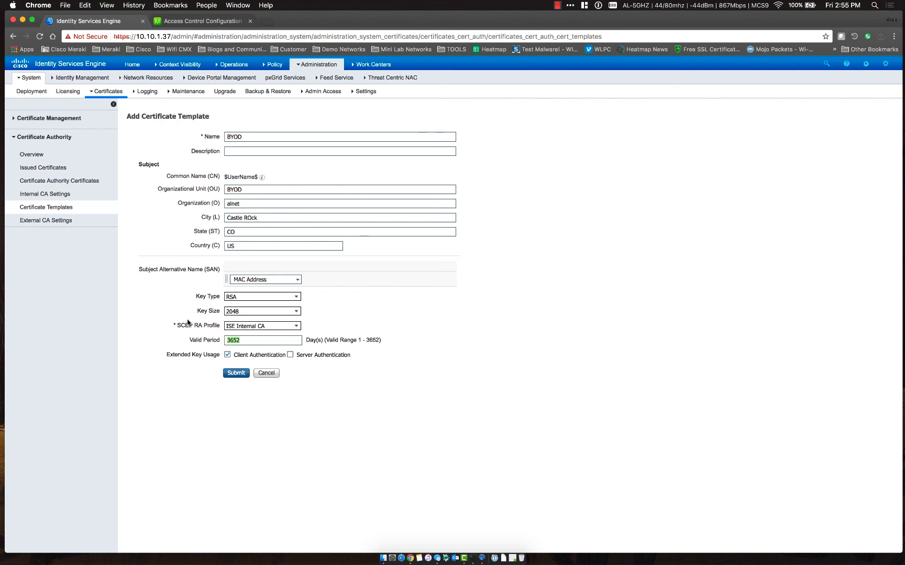
pyautogui.write('365')
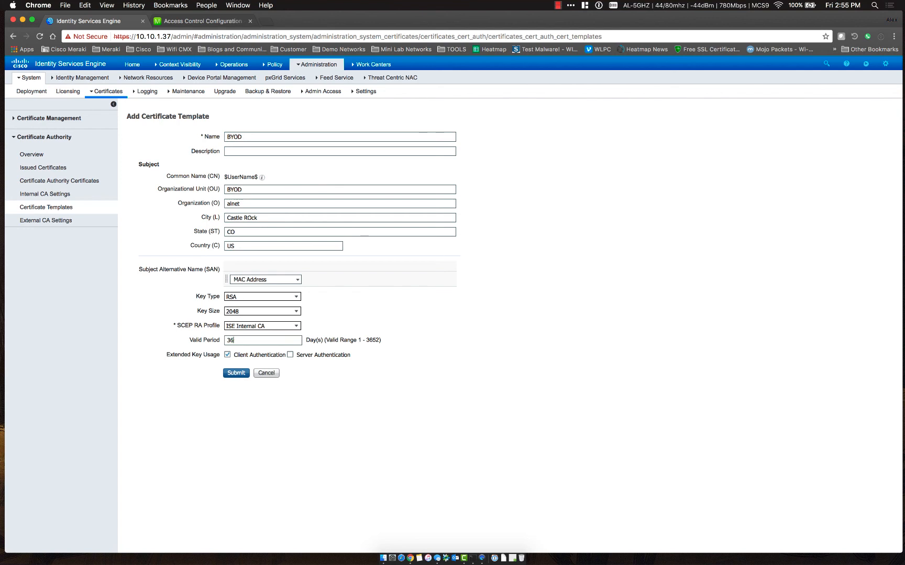
pyautogui.click(236, 373)
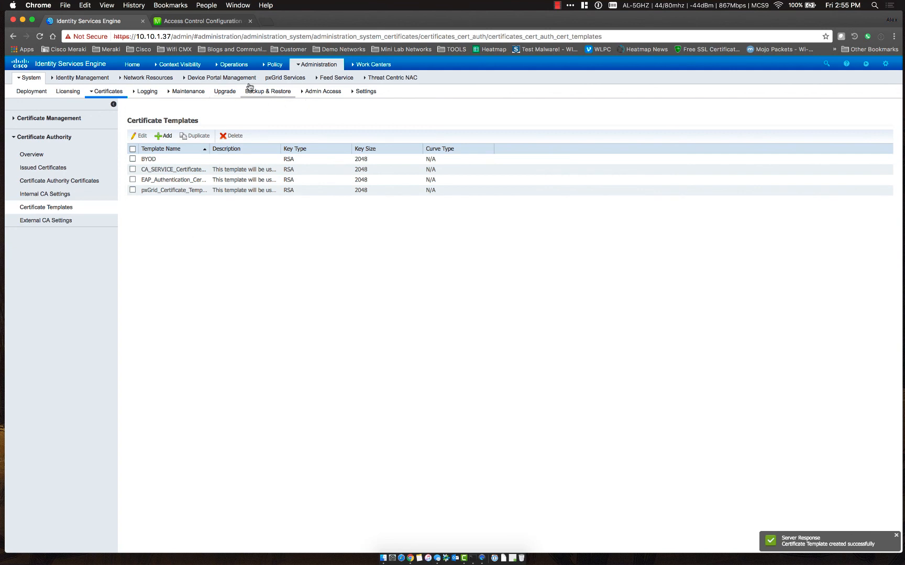
pyautogui.click(272, 65)
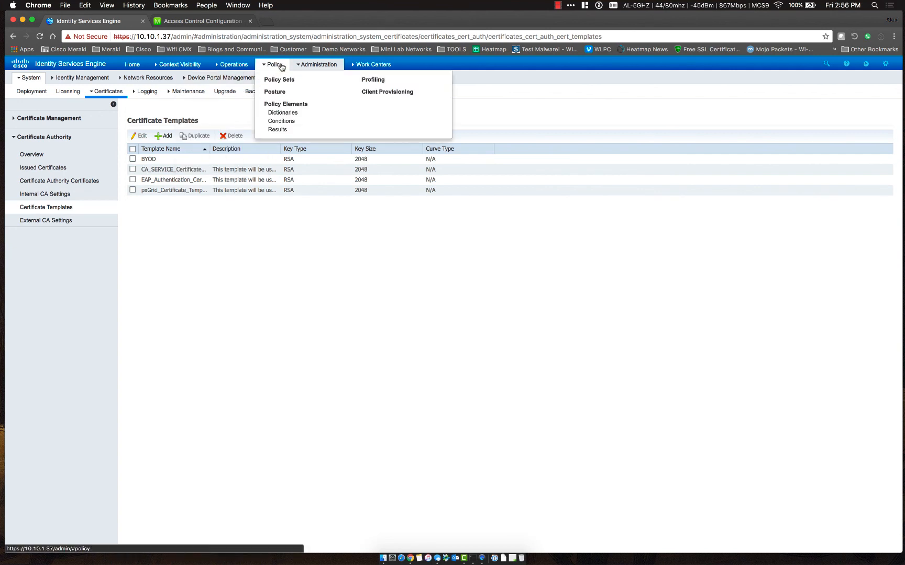
# Open Client Provisioning Resources and add a new Native Supplicant Profile
pyautogui.click(277, 130)
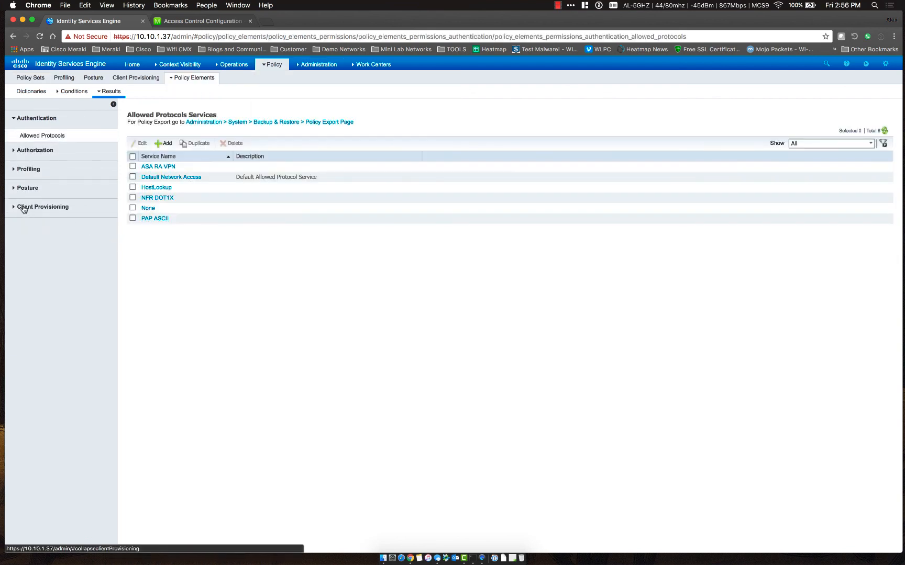
pyautogui.click(23, 208)
pyautogui.click(25, 211)
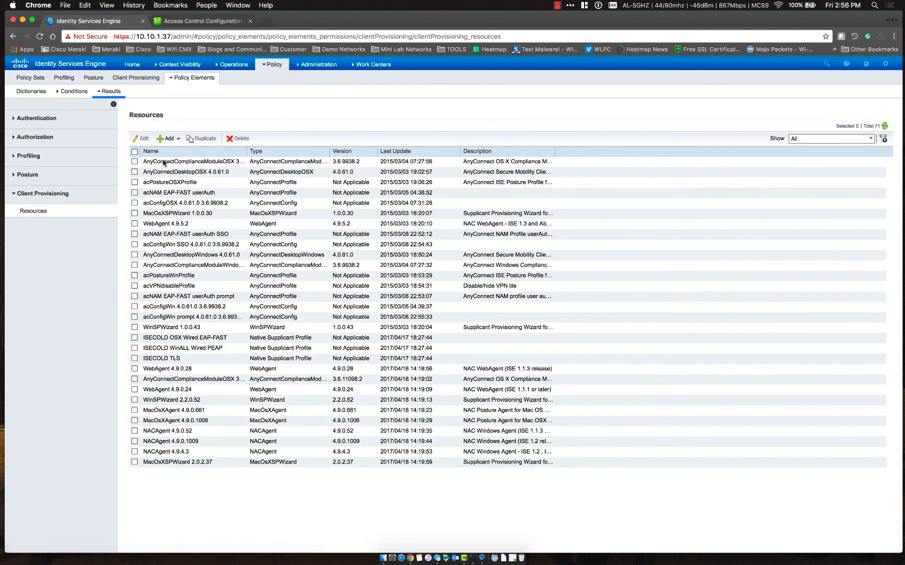
pyautogui.click(168, 138)
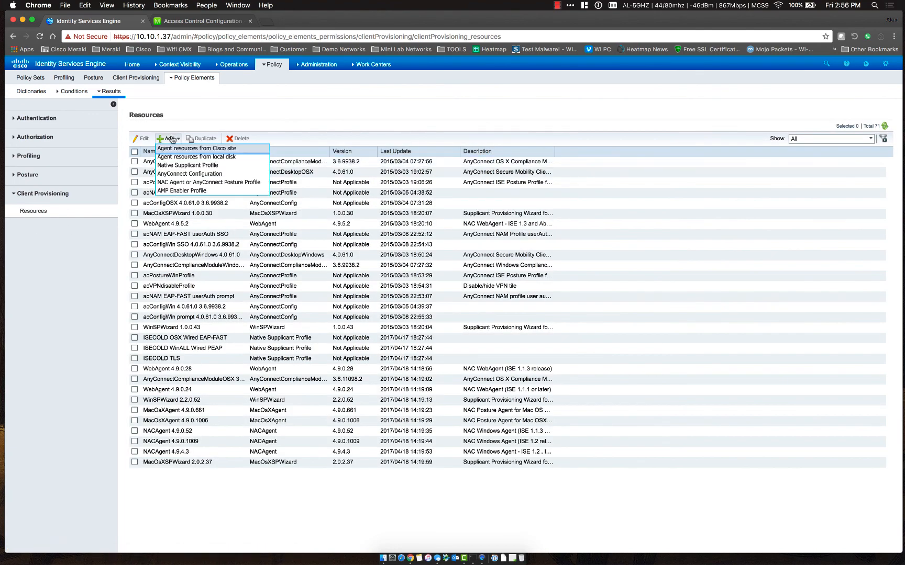
pyautogui.click(191, 166)
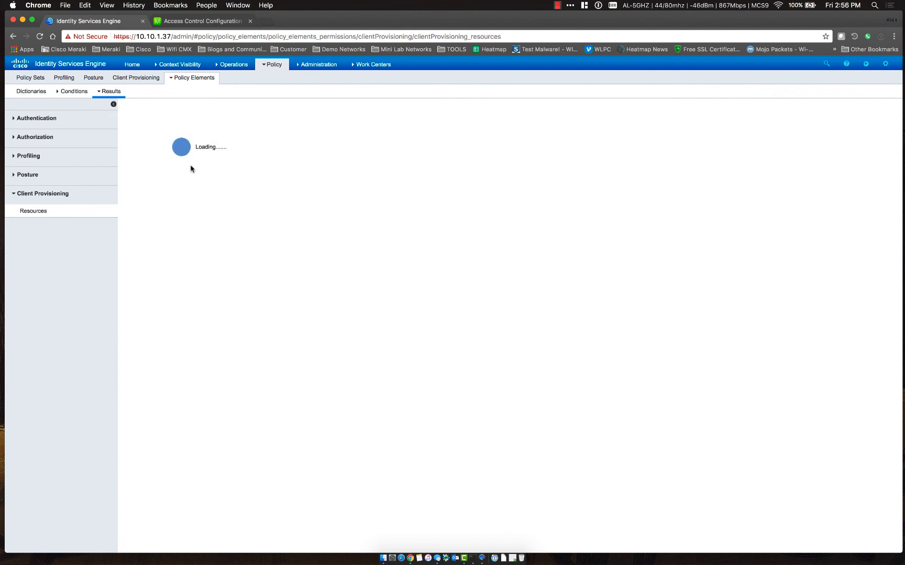
# Name the profile ISE-Secure and leave its operating system as ALL
pyautogui.moveTo(246, 152); pyautogui.dragTo(192, 151)
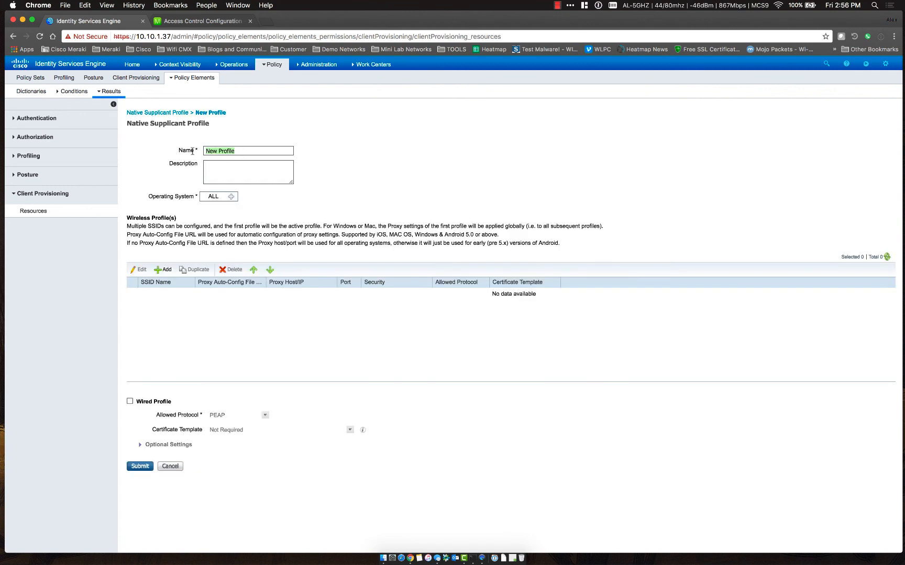
pyautogui.write('ISE-SE')
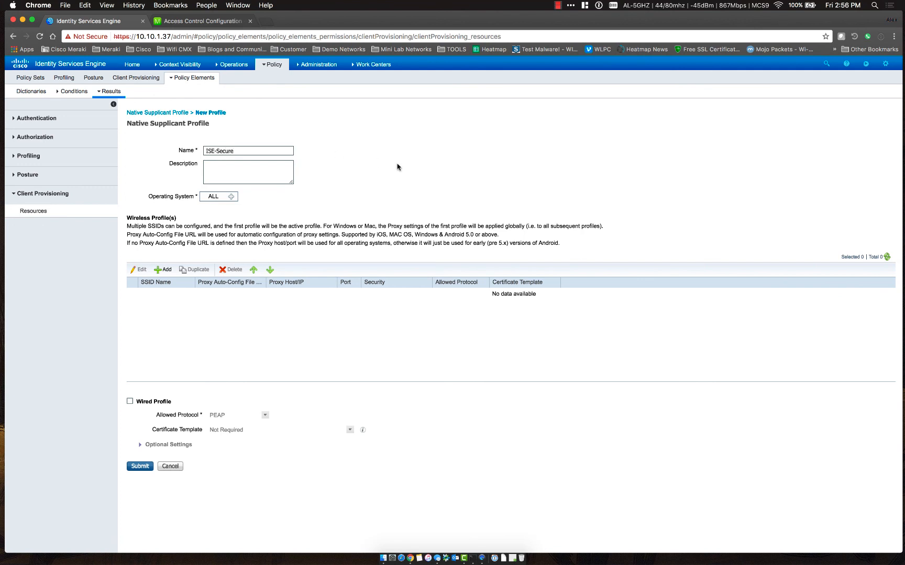
pyautogui.click(231, 196)
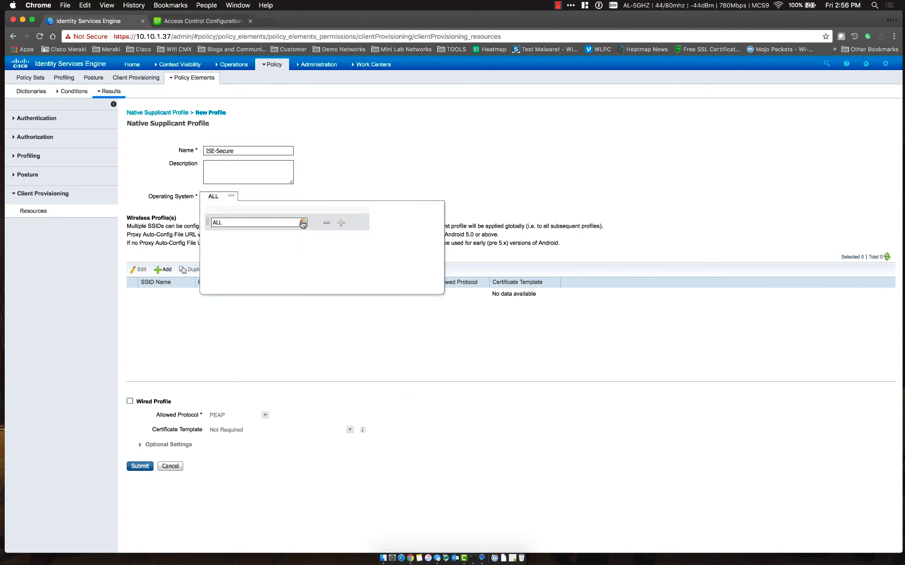
pyautogui.click(303, 222)
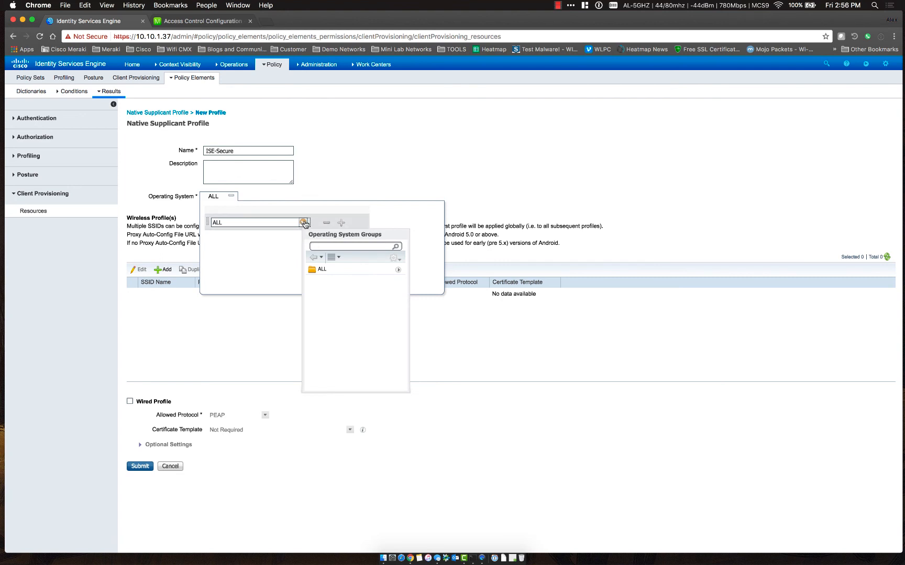
pyautogui.click(304, 224)
pyautogui.click(333, 190)
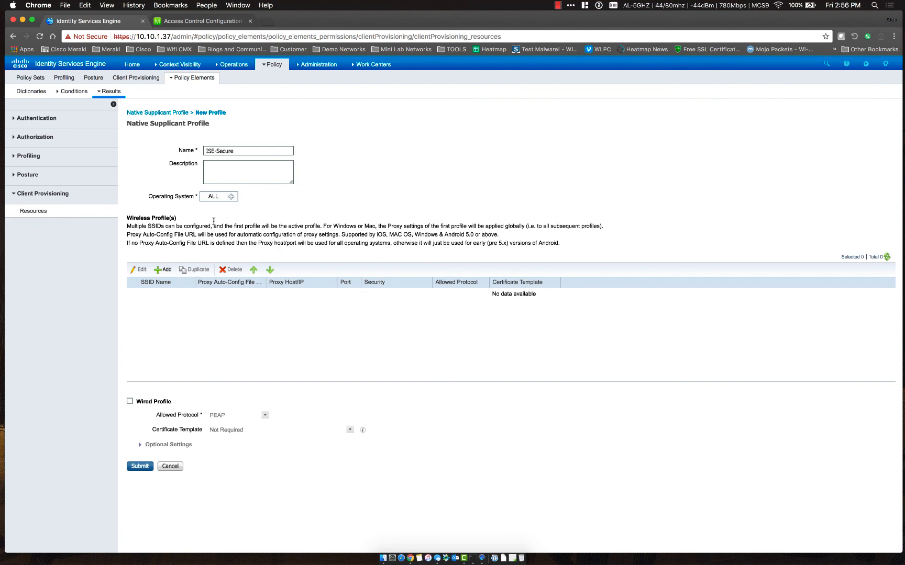
pyautogui.click(159, 271)
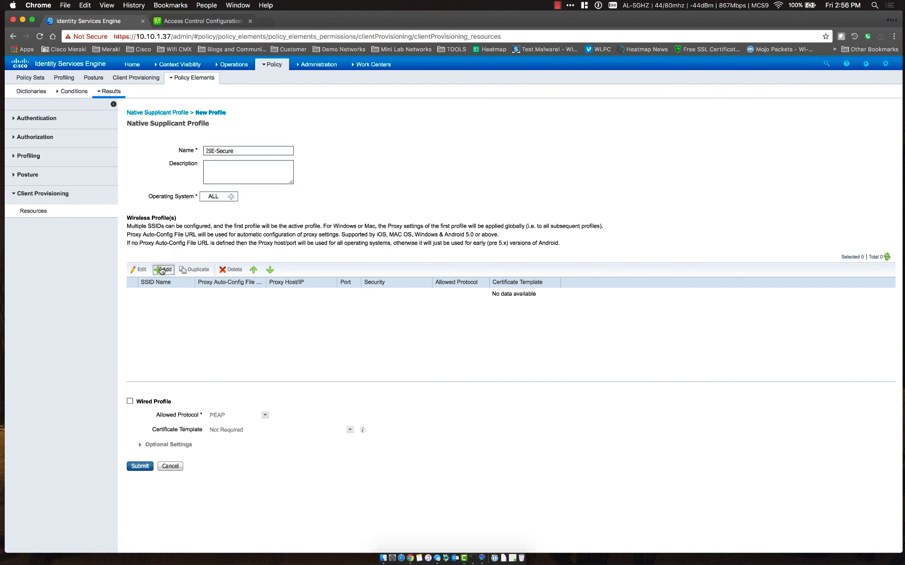
# Add a wireless profile with SSID ISE-Secure and keep WPA2 Enterprise security
pyautogui.click(368, 215)
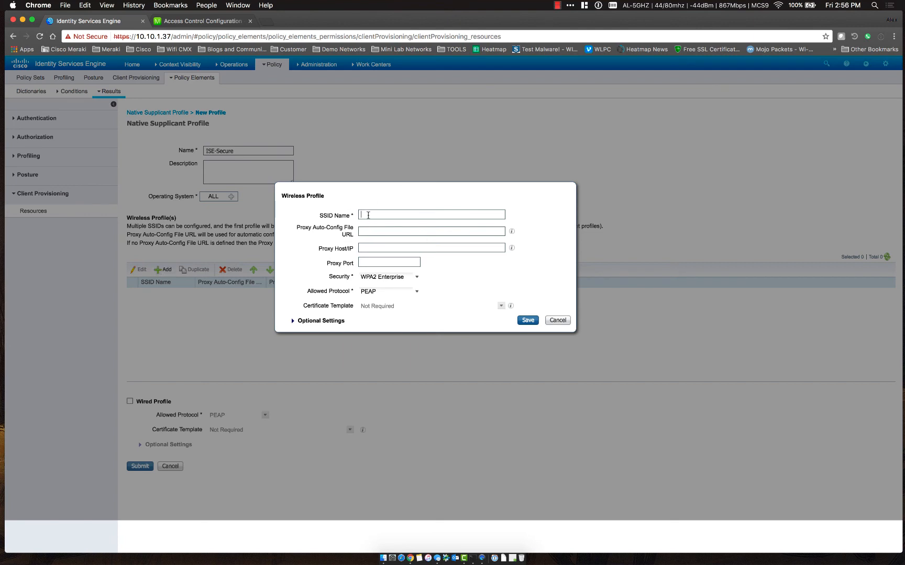
pyautogui.write('ISE-Secure')
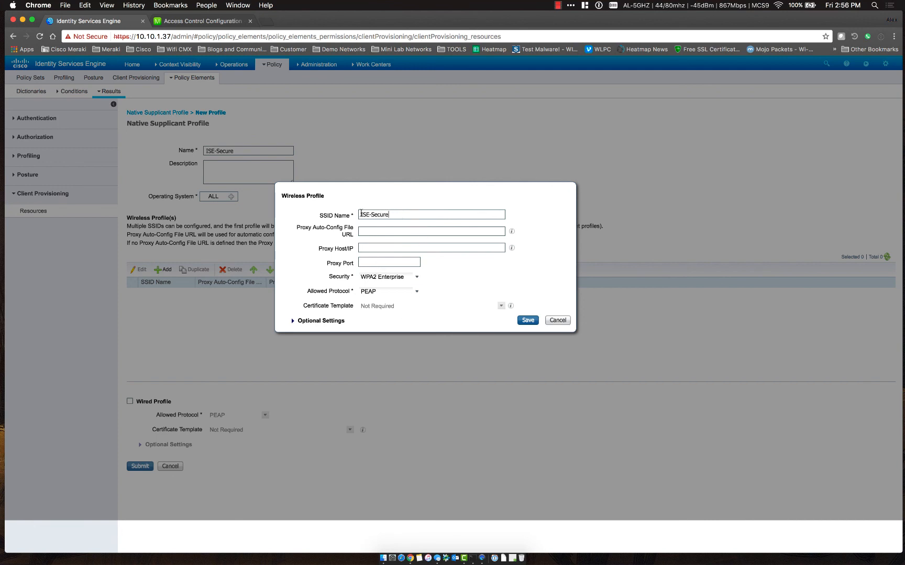
pyautogui.moveTo(361, 214); pyautogui.dragTo(391, 213)
pyautogui.click(391, 213)
pyautogui.click(416, 280)
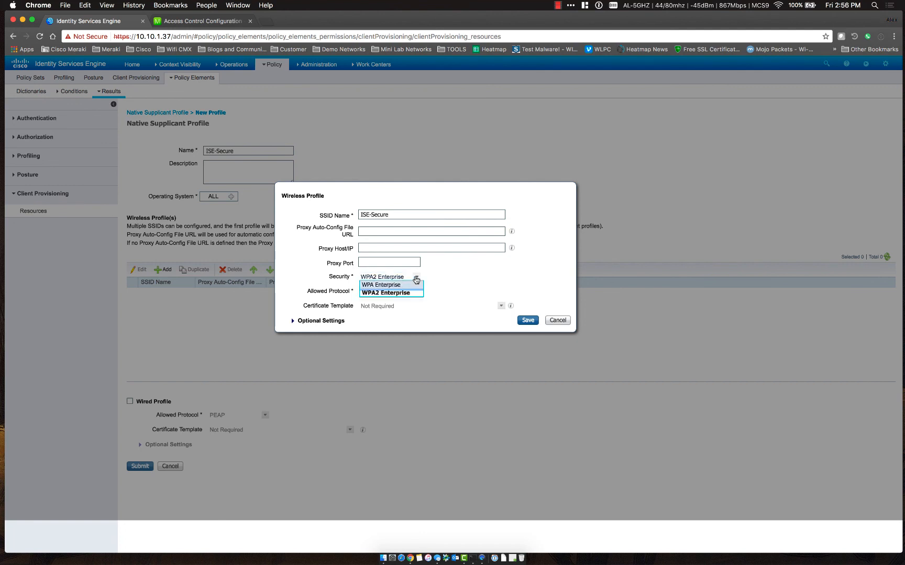
pyautogui.click(415, 287)
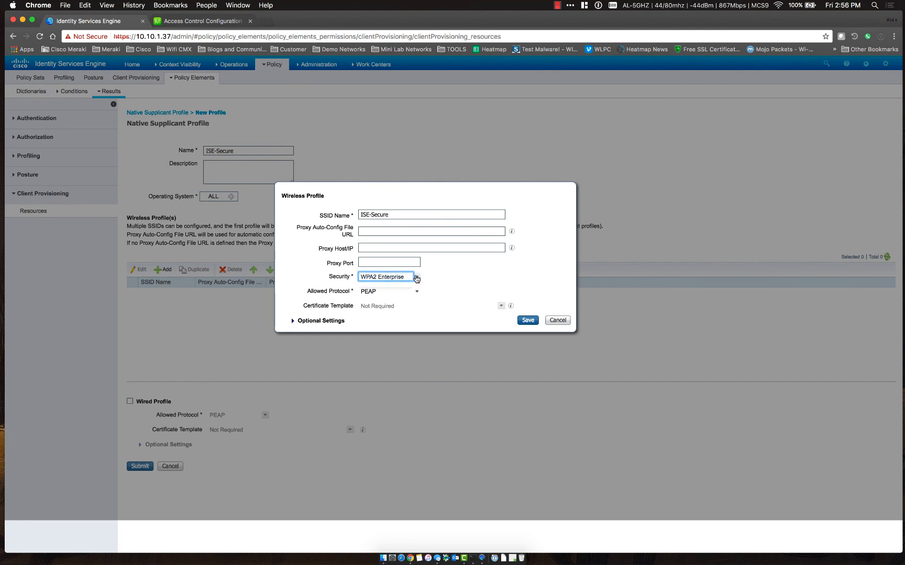
pyautogui.click(417, 279)
pyautogui.click(417, 293)
# Set the allowed protocol to TLS and the certificate template to BYOD
pyautogui.click(418, 292)
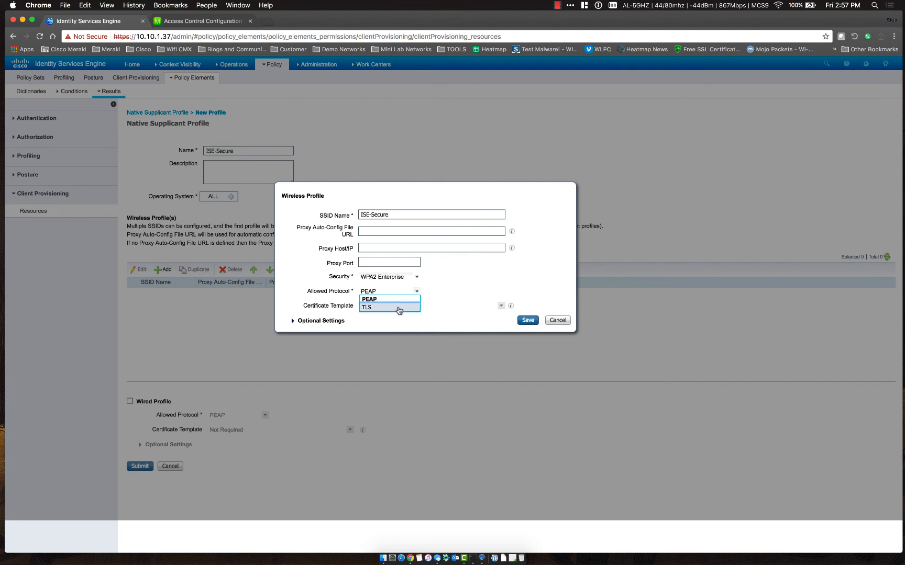
pyautogui.click(398, 309)
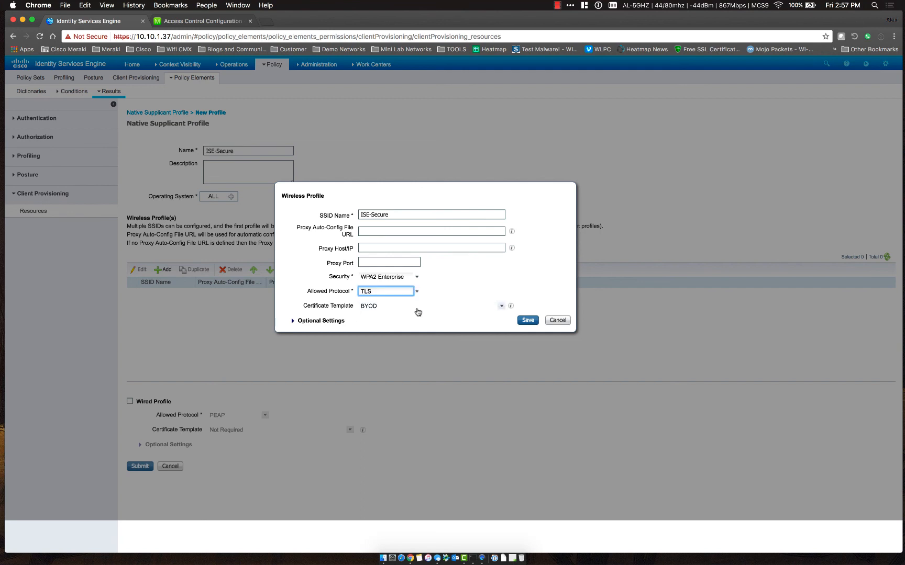
pyautogui.click(501, 306)
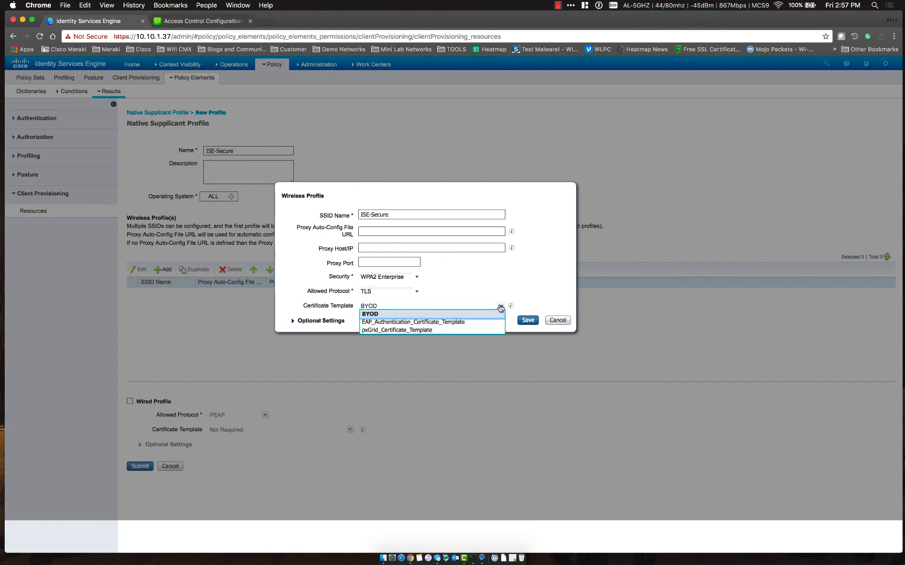
pyautogui.click(474, 314)
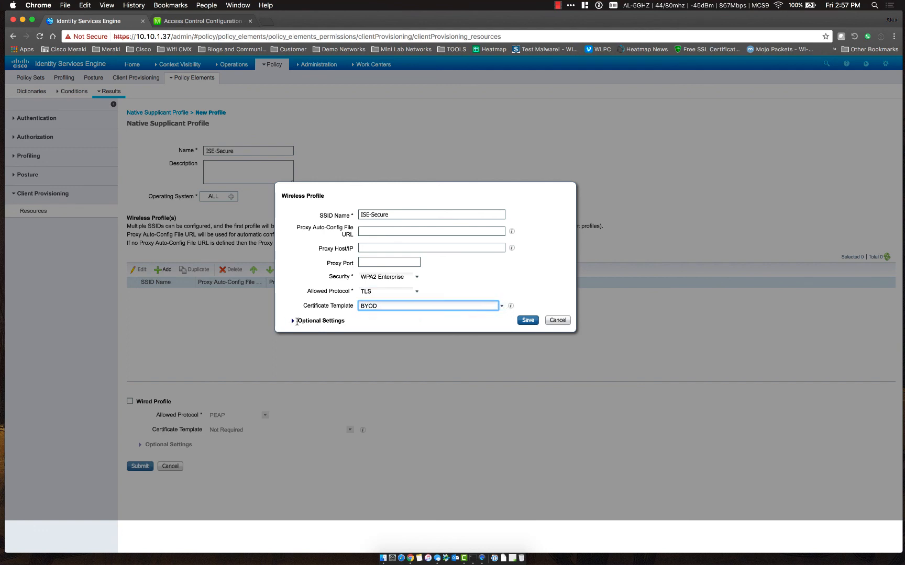
pyautogui.click(297, 321)
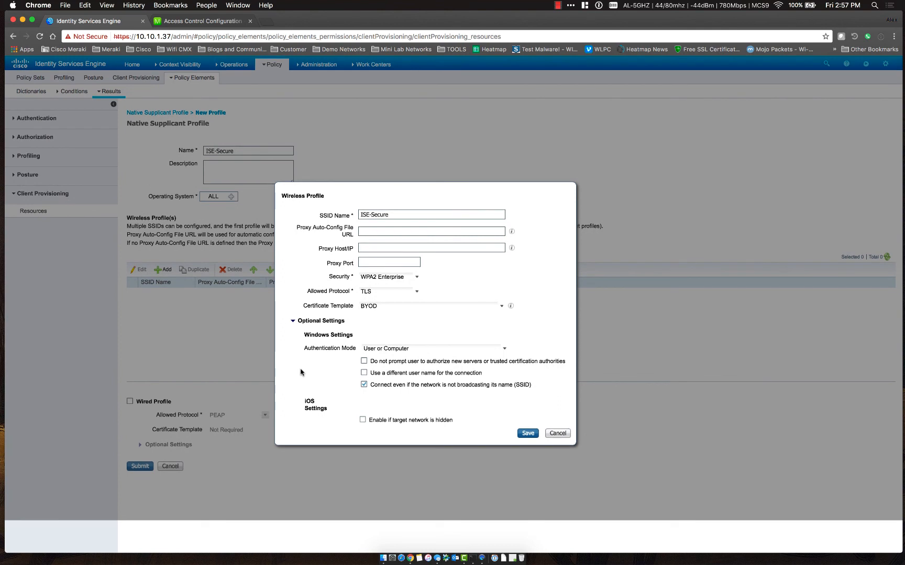
# Keep User or Computer authentication, disable new-server prompts, and enable iOS hidden-network joining
pyautogui.click(504, 349)
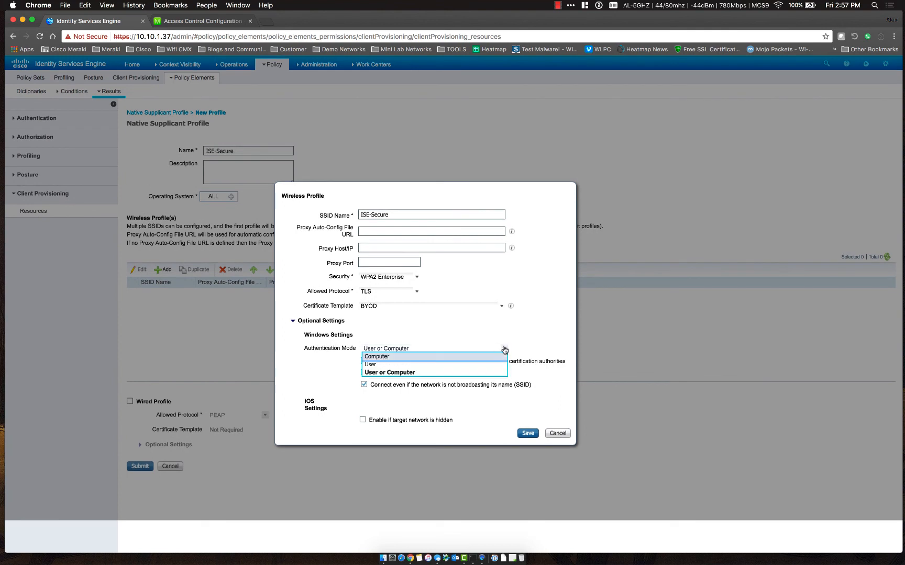
pyautogui.click(488, 372)
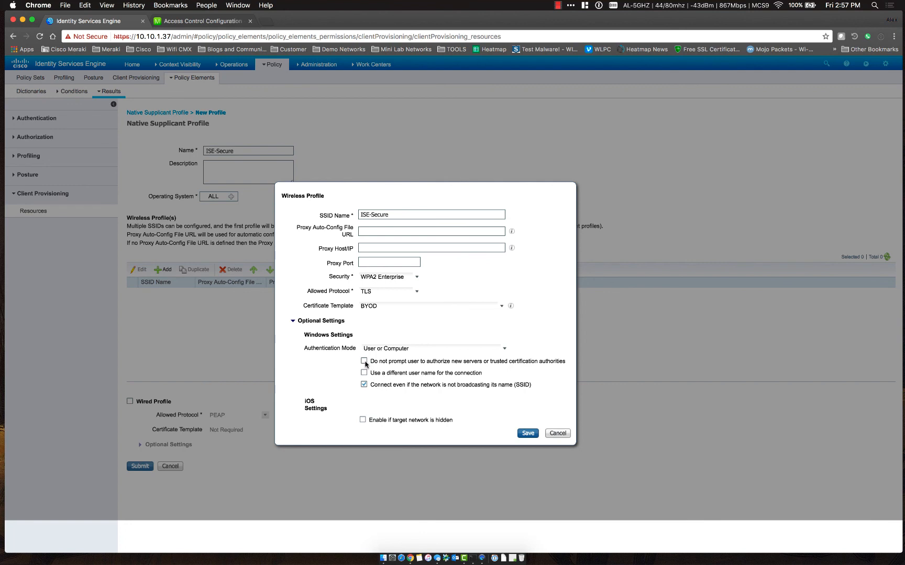
pyautogui.click(364, 361)
pyautogui.moveTo(369, 385); pyautogui.dragTo(537, 386)
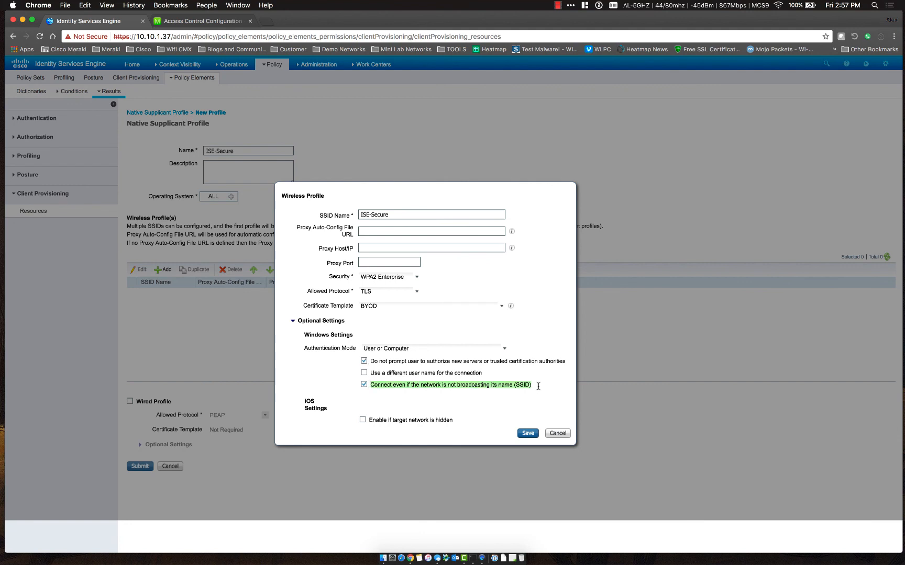
pyautogui.click(463, 407)
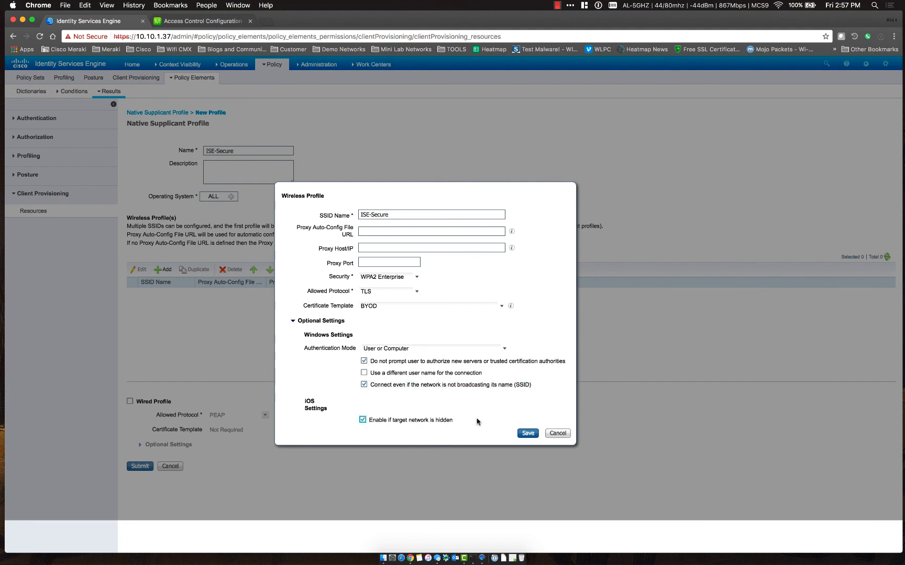
# Save the ISE-Secure wireless entry, then try a wired profile with TLS and the BYOD template
pyautogui.click(528, 434)
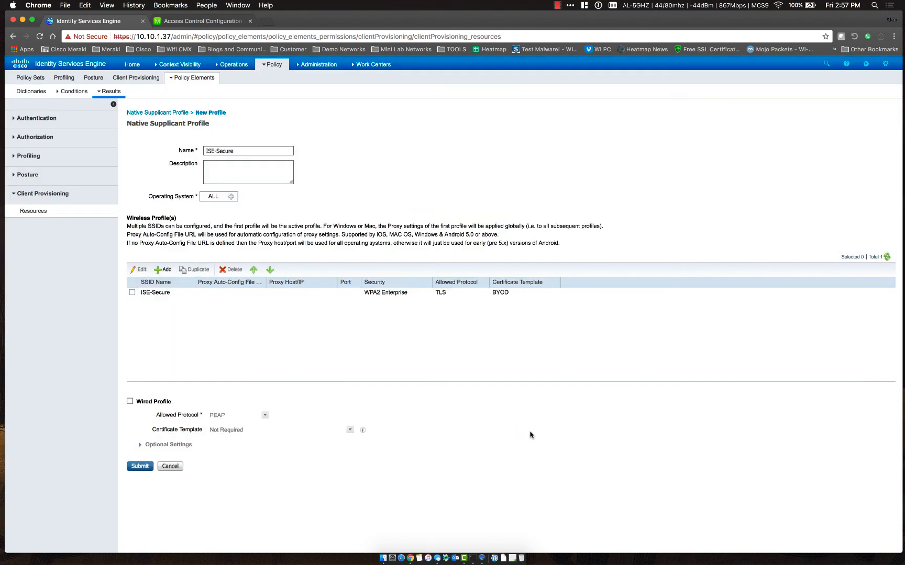
pyautogui.click(130, 402)
pyautogui.click(266, 416)
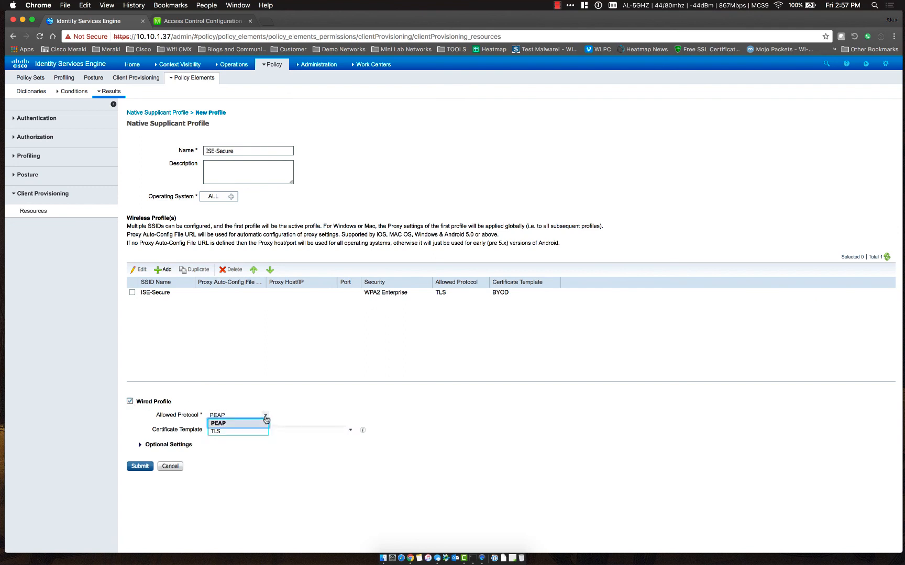
pyautogui.click(239, 432)
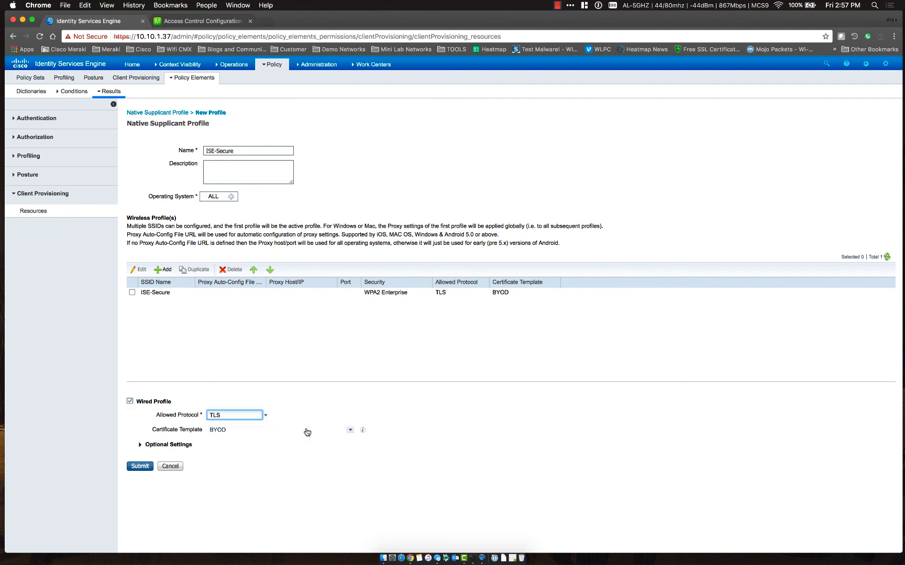
pyautogui.click(350, 431)
pyautogui.click(335, 437)
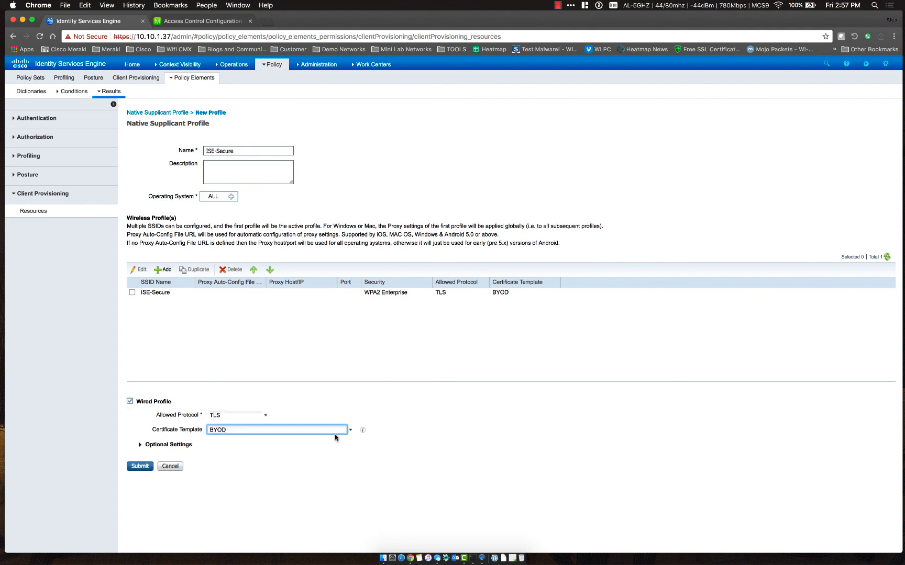
# Turn the wired profile back off and submit the wireless-only native supplicant profile
pyautogui.click(139, 445)
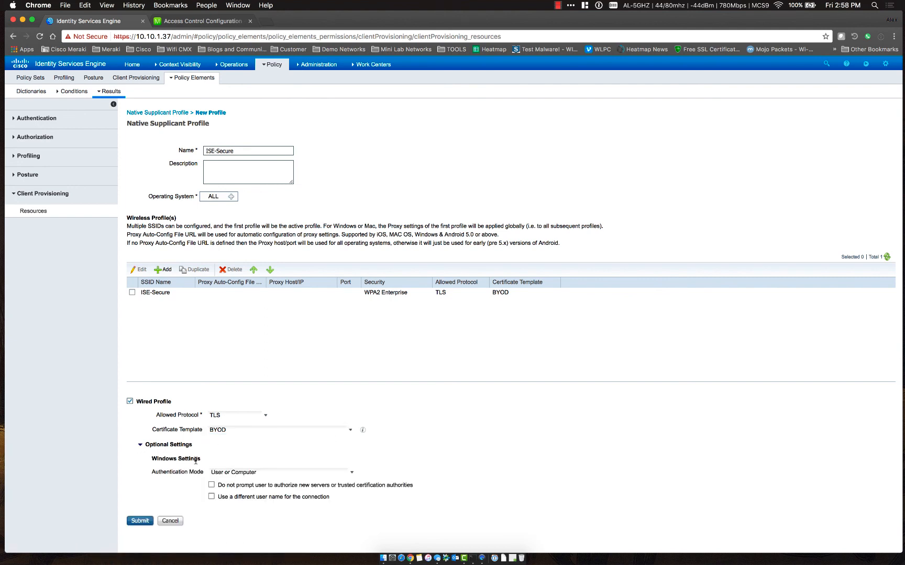
pyautogui.click(130, 401)
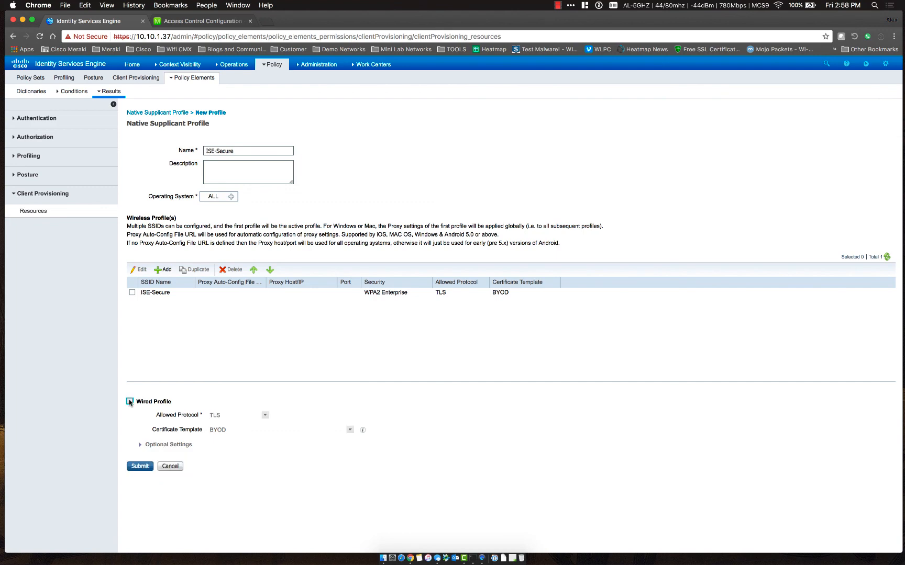
pyautogui.click(138, 466)
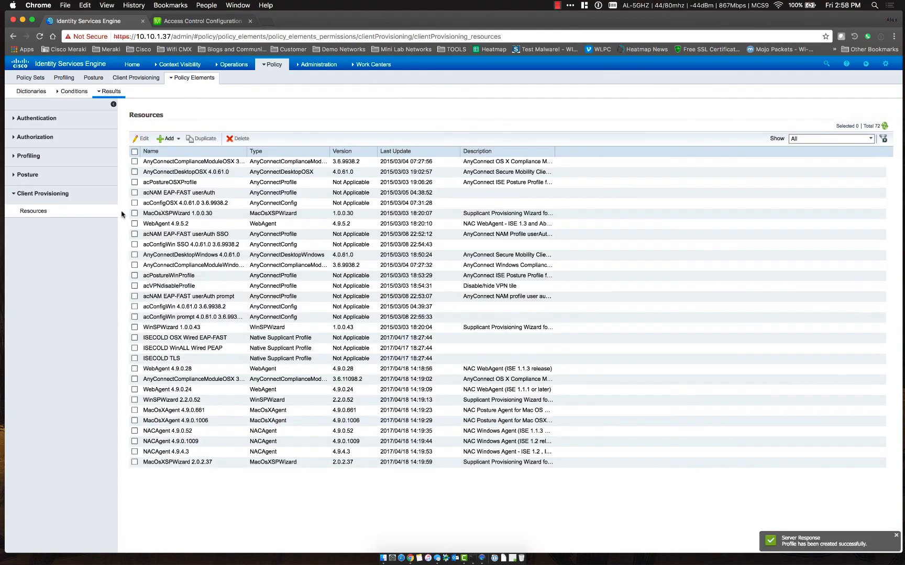
# Review the 72 client provisioning resources, including the native supplicant profiles, and open the Policy menu
pyautogui.scroll(-10, 244, 296)
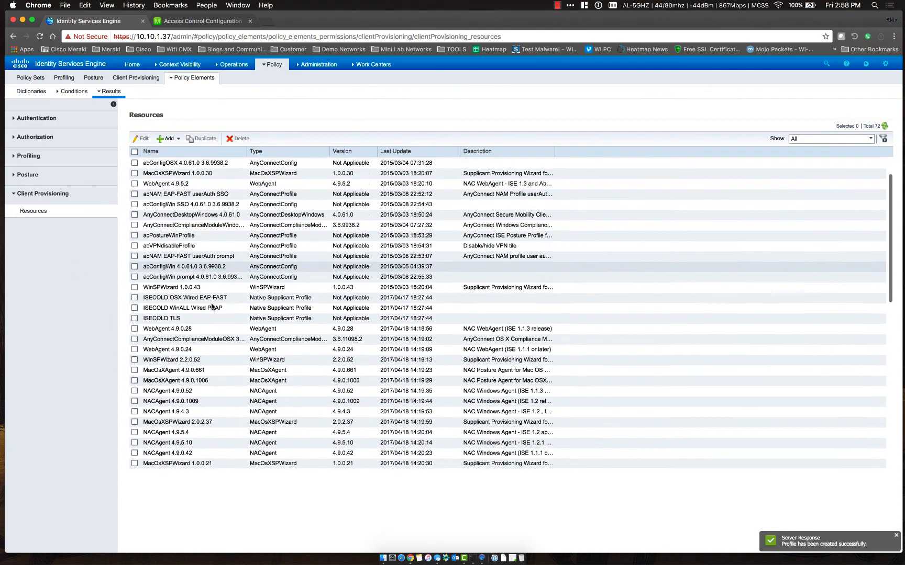
pyautogui.scroll(10, 212, 306)
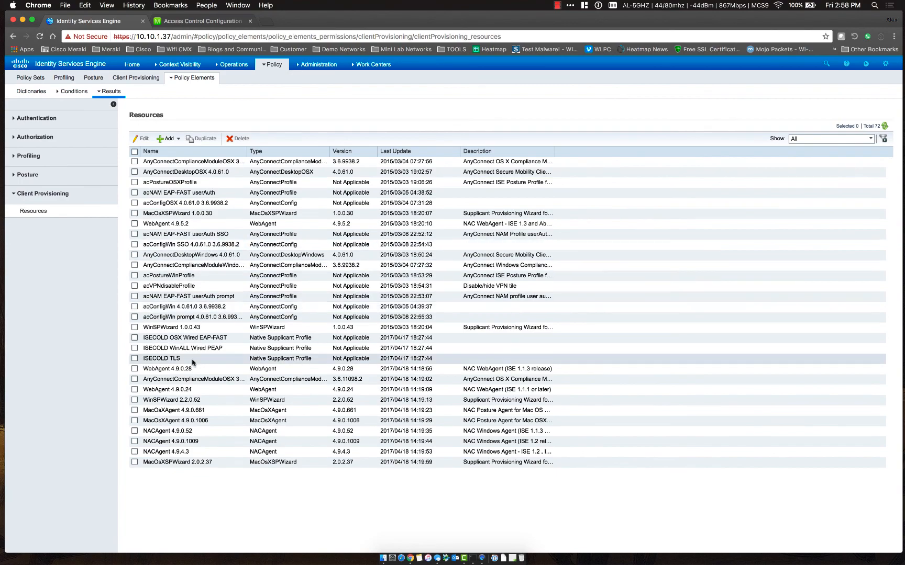
pyautogui.scroll(-5, 193, 362)
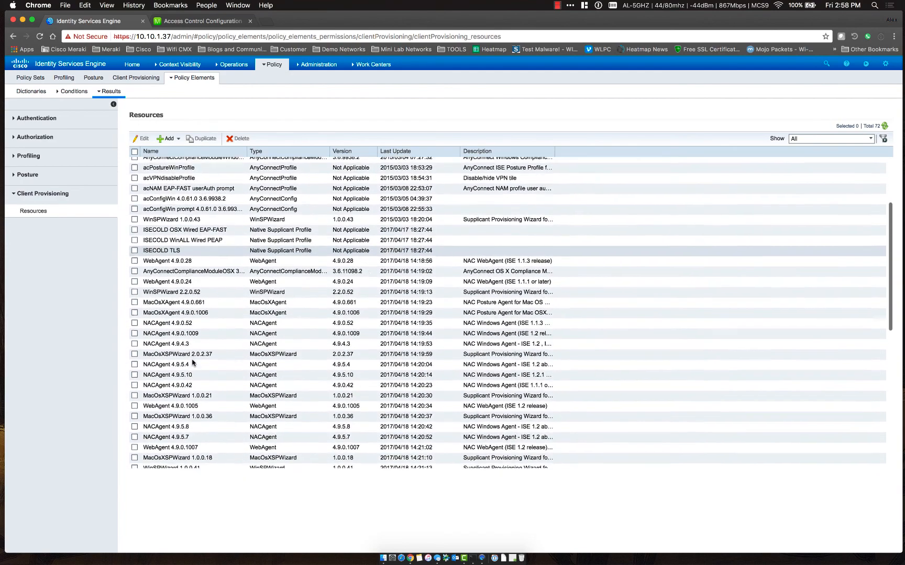
pyautogui.scroll(-6, 193, 363)
pyautogui.scroll(5, 193, 362)
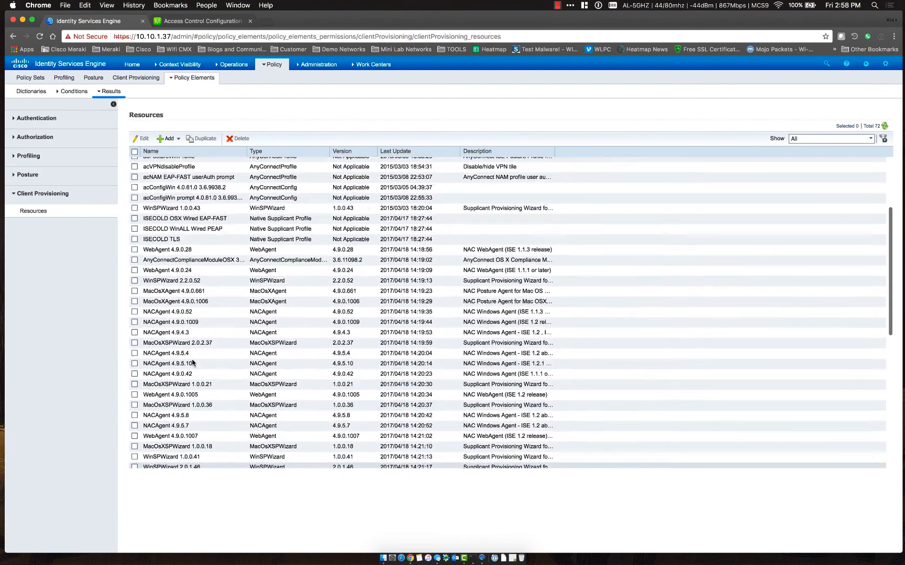
pyautogui.scroll(5, 193, 362)
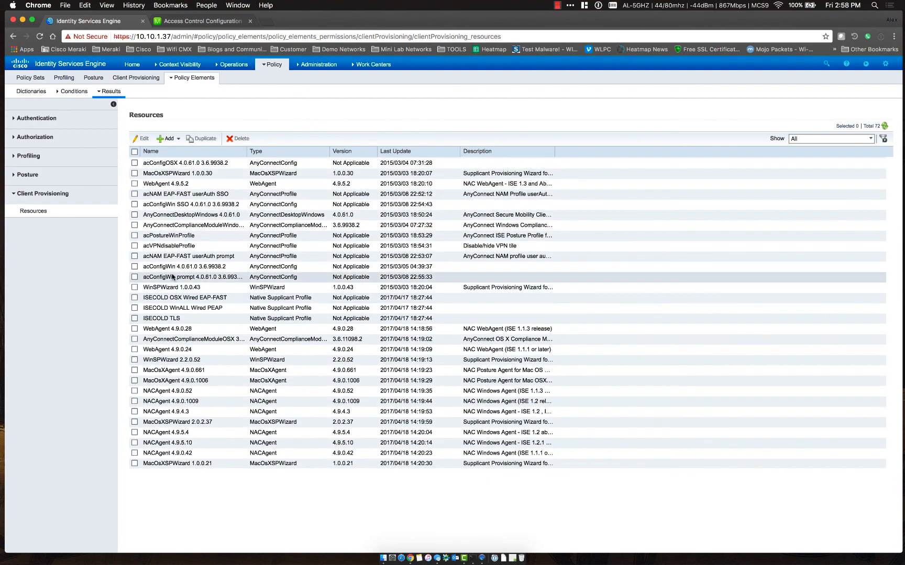
pyautogui.scroll(3, 168, 236)
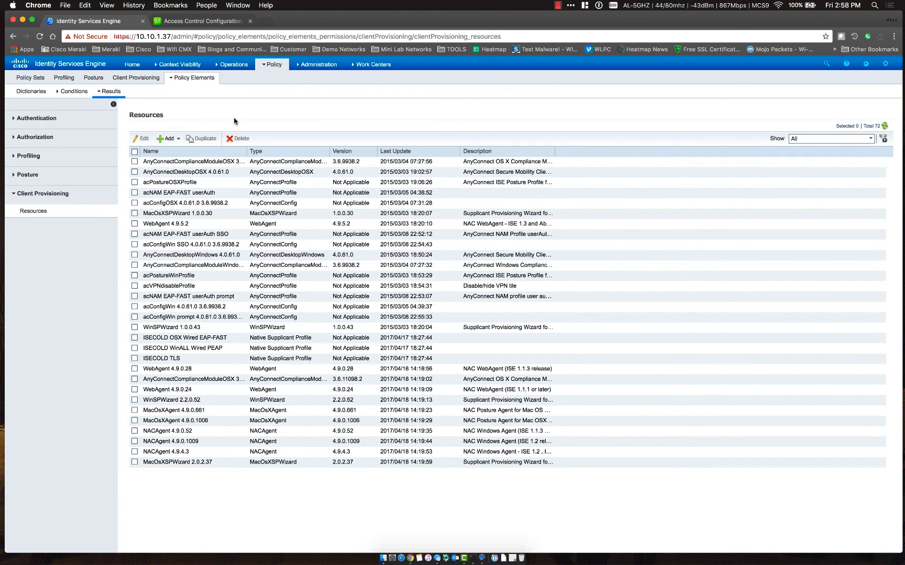
pyautogui.click(267, 67)
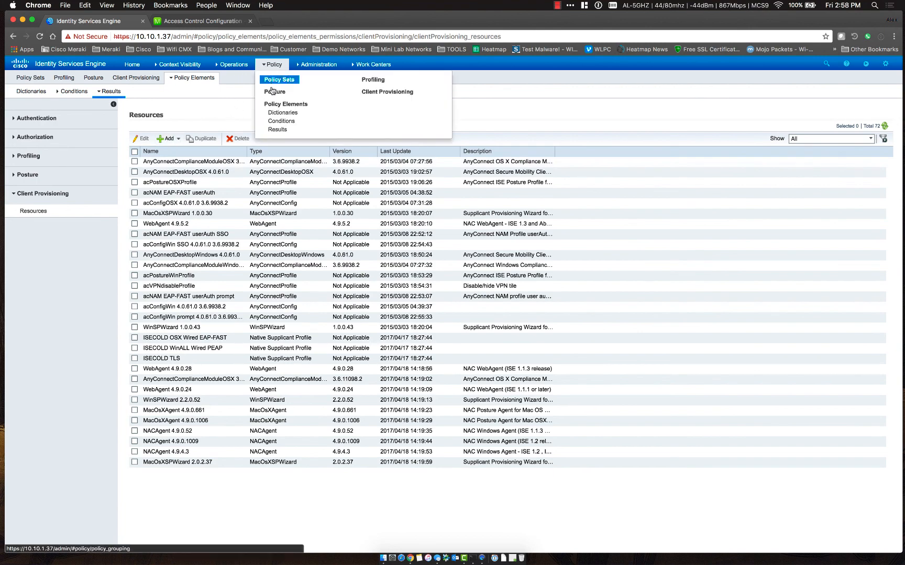
# In Client Provisioning, insert a new rule above the first and clear its placeholder name
pyautogui.click(384, 97)
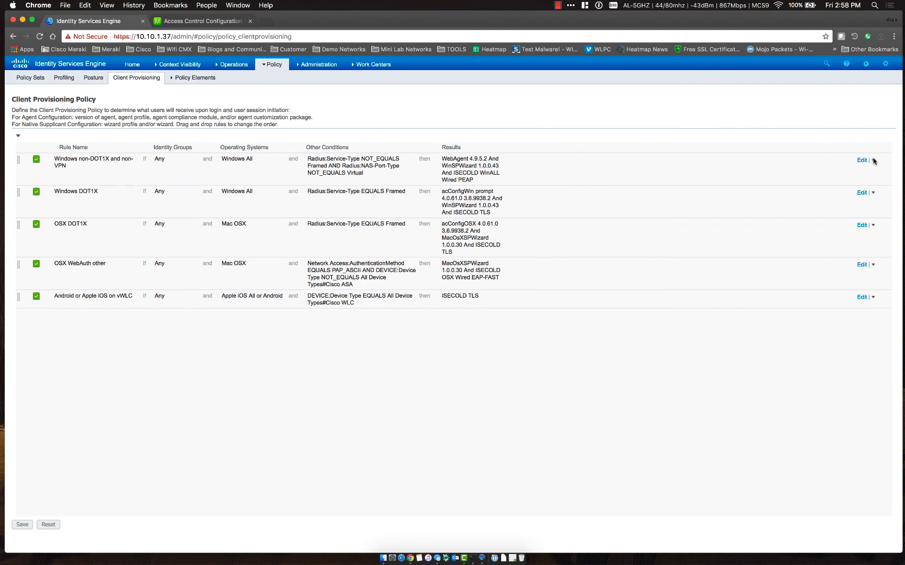
pyautogui.click(873, 162)
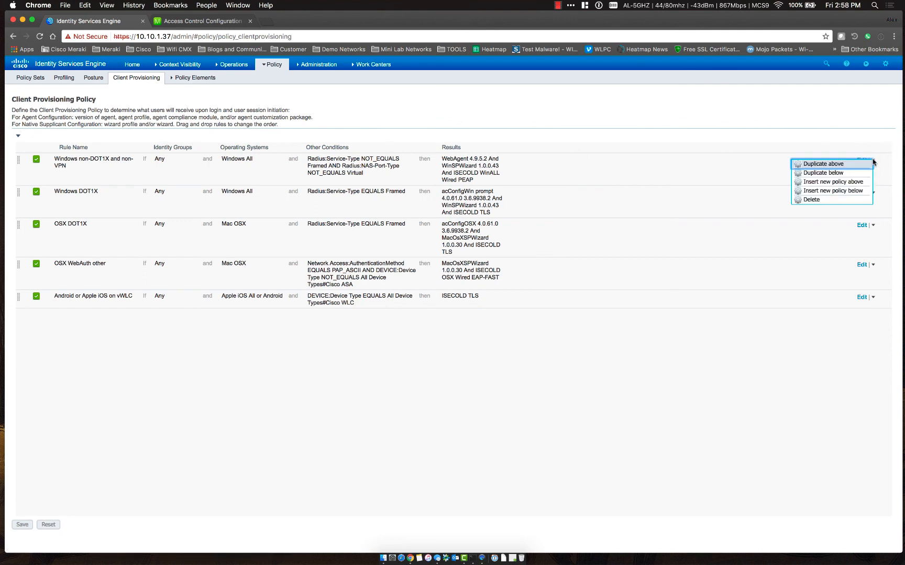
pyautogui.click(833, 183)
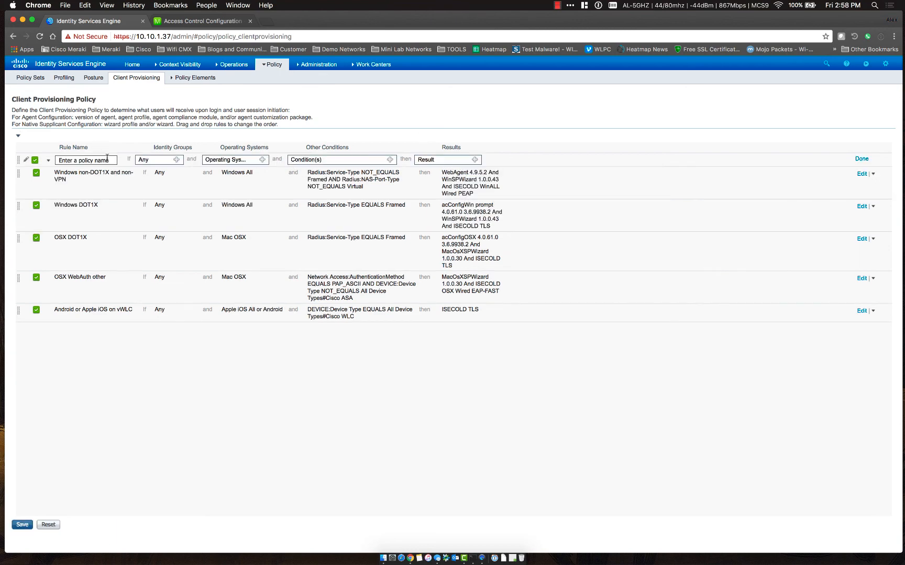
pyautogui.moveTo(110, 160); pyautogui.dragTo(50, 163)
pyautogui.press('BackSpace')
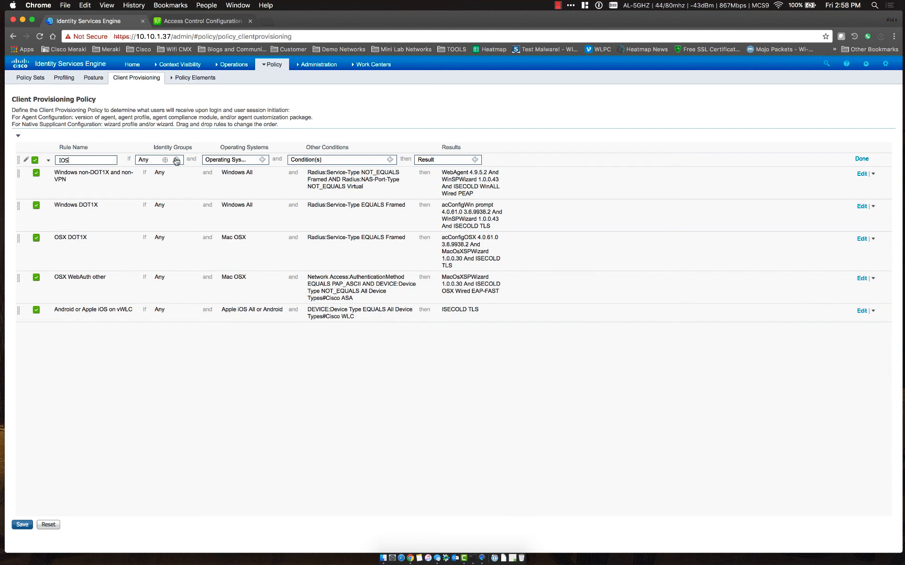
# Keep identity group Any and set the rule's operating system to Apple iOS All
pyautogui.click(176, 160)
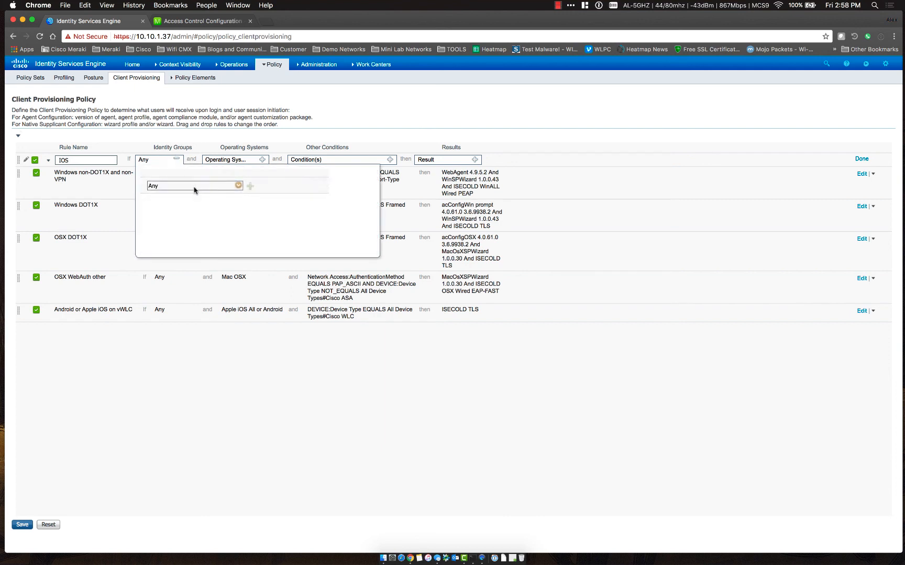
pyautogui.click(238, 186)
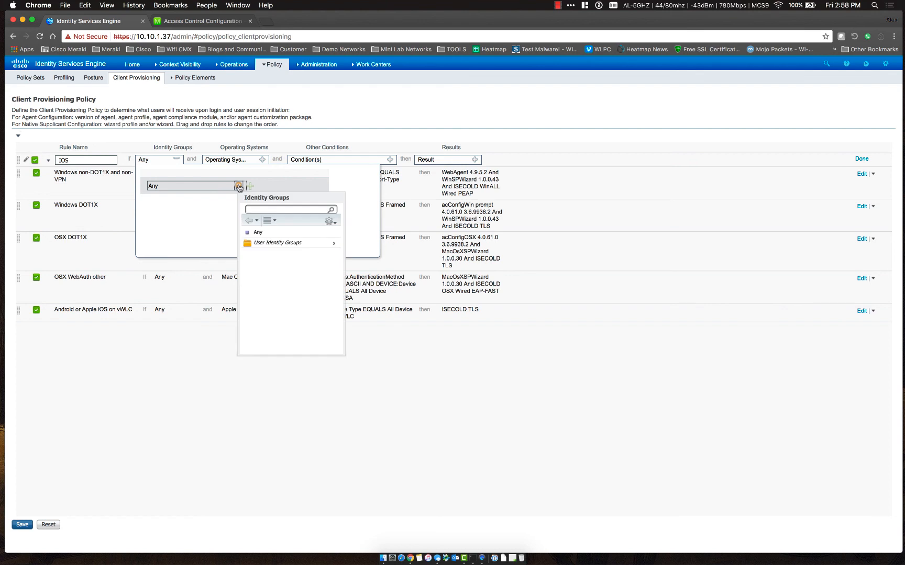
pyautogui.click(298, 234)
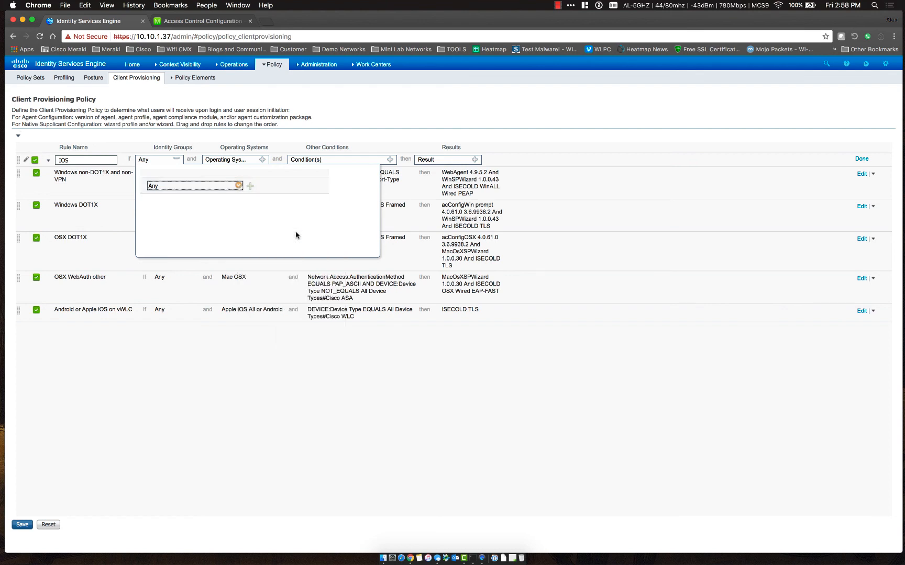
pyautogui.click(177, 161)
pyautogui.click(262, 160)
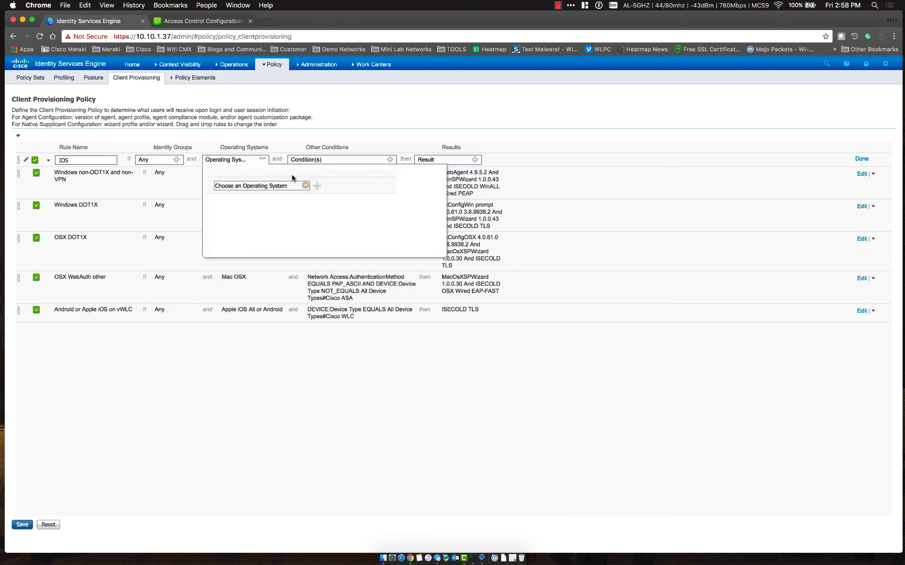
pyautogui.click(306, 186)
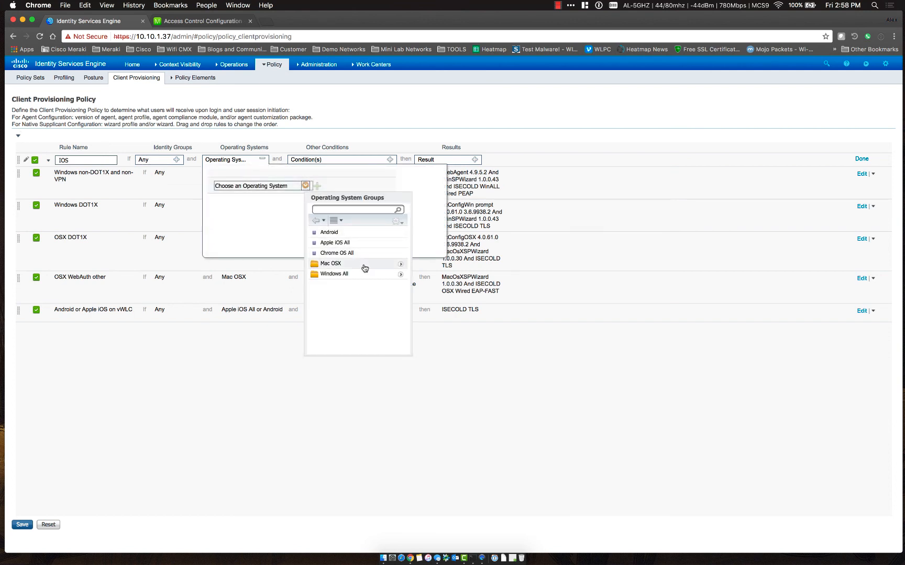
pyautogui.click(363, 242)
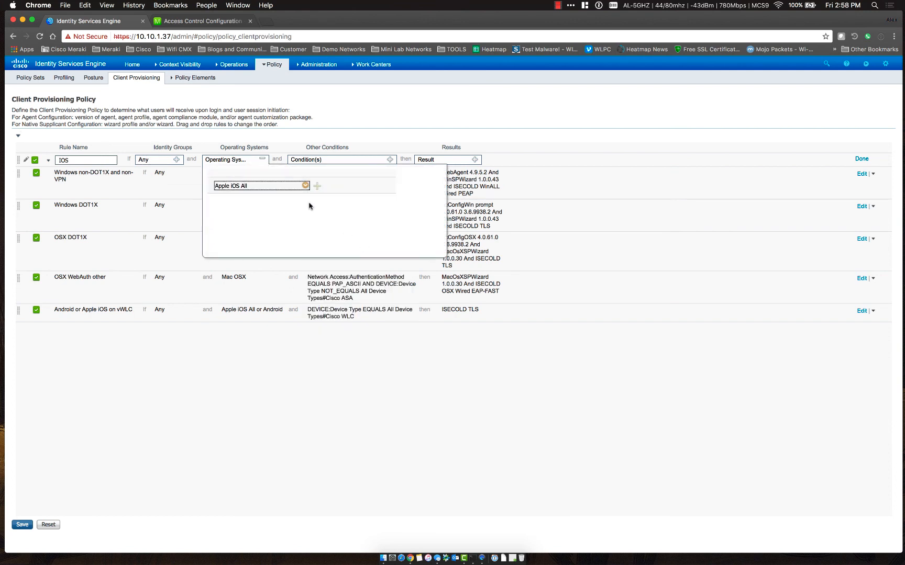
pyautogui.click(262, 160)
# Add the condition alnet:ExternalGroups Equals alnet.us/Users/Domain Users to the rule
pyautogui.click(390, 160)
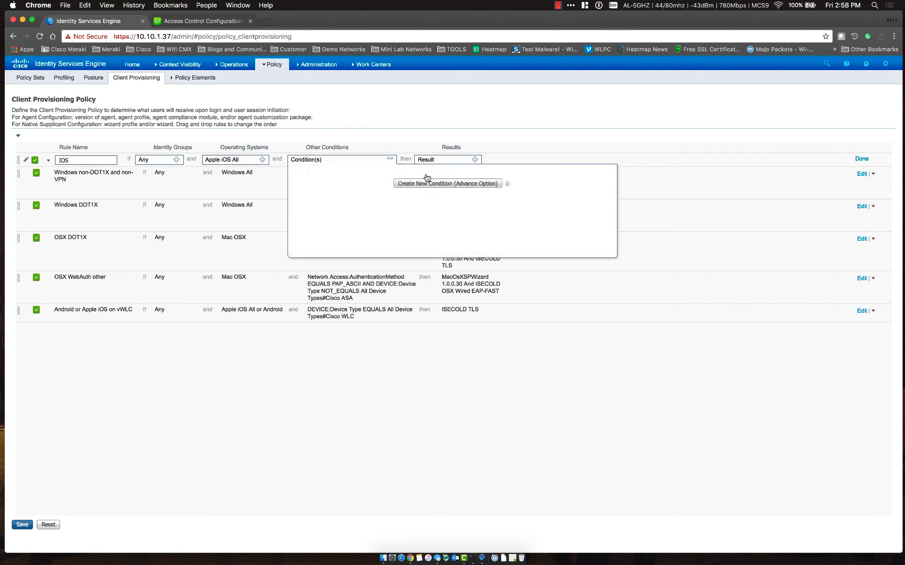
pyautogui.click(464, 186)
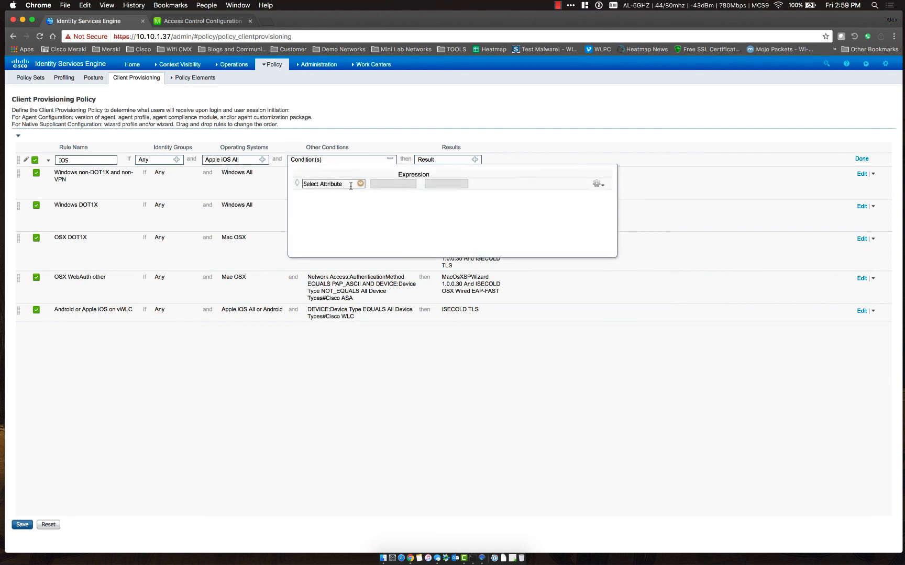
pyautogui.click(360, 183)
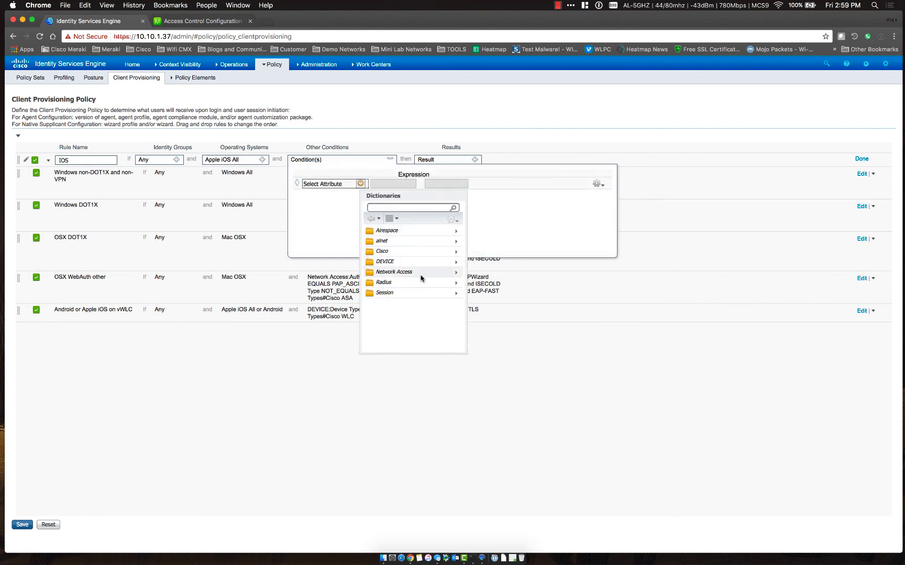
pyautogui.click(432, 241)
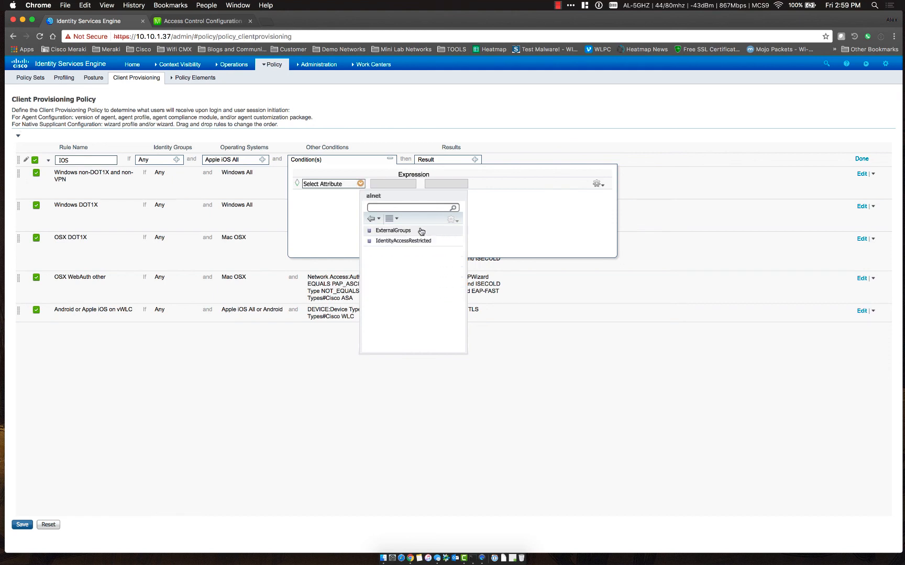
pyautogui.click(420, 232)
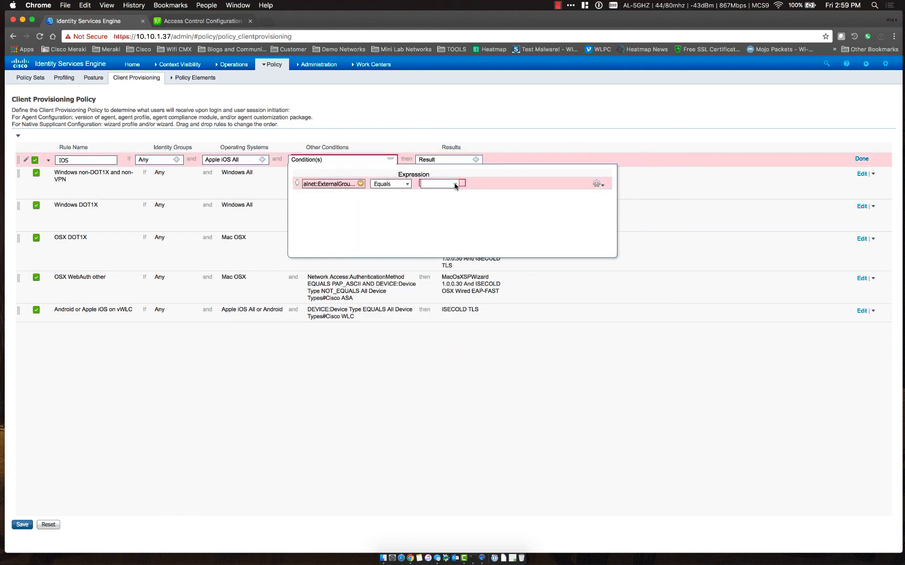
pyautogui.click(457, 184)
pyautogui.click(460, 202)
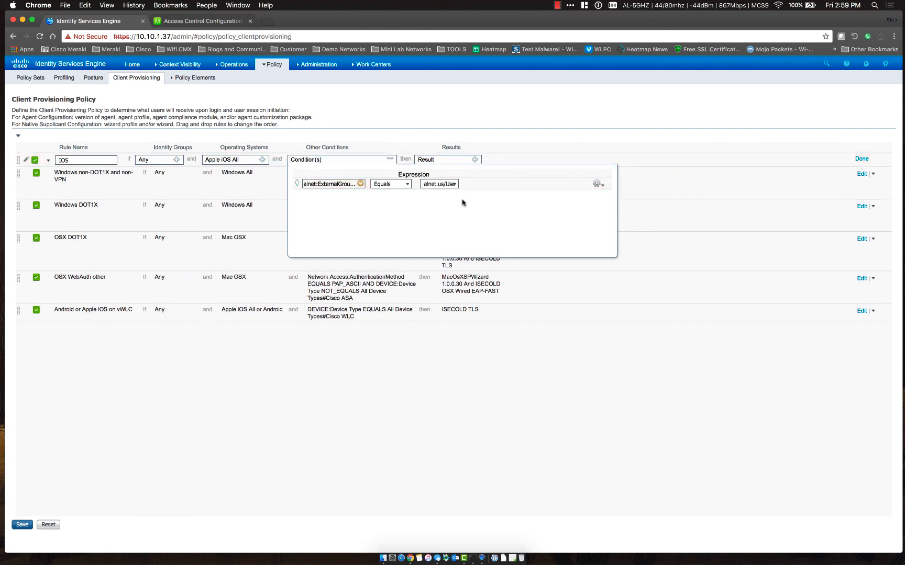
pyautogui.click(390, 159)
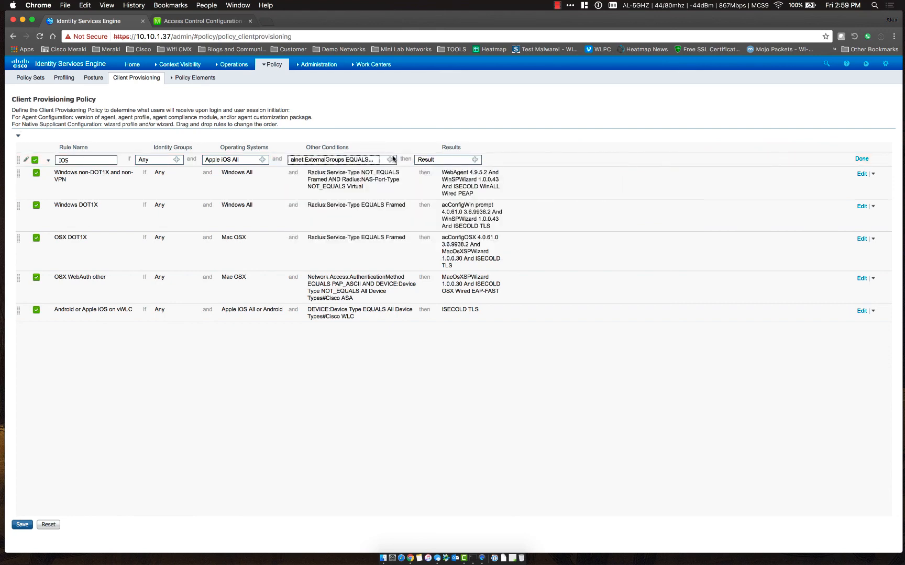
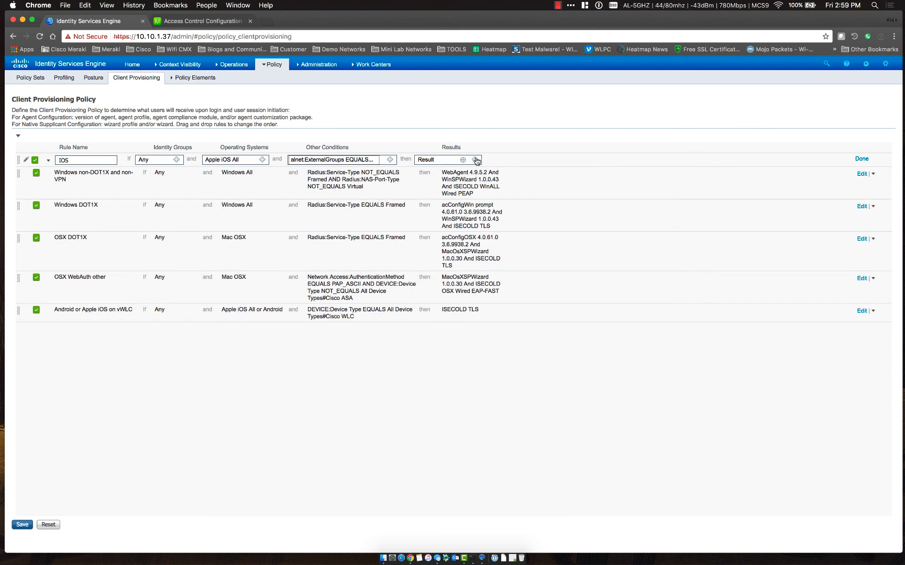
# Set the IOS rule's result to the ISE-Secure wizard profile and save the client provisioning policy
pyautogui.click(475, 160)
pyautogui.click(575, 196)
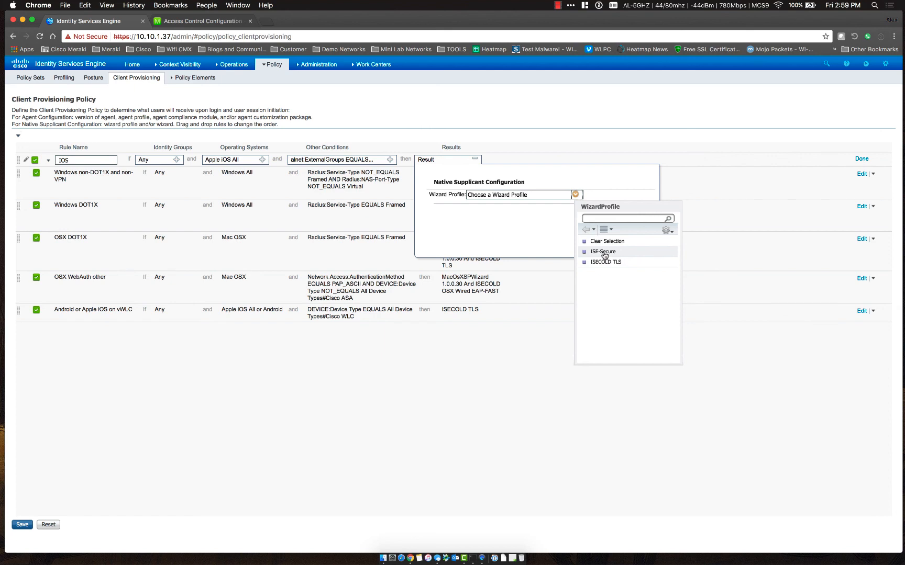
pyautogui.click(603, 252)
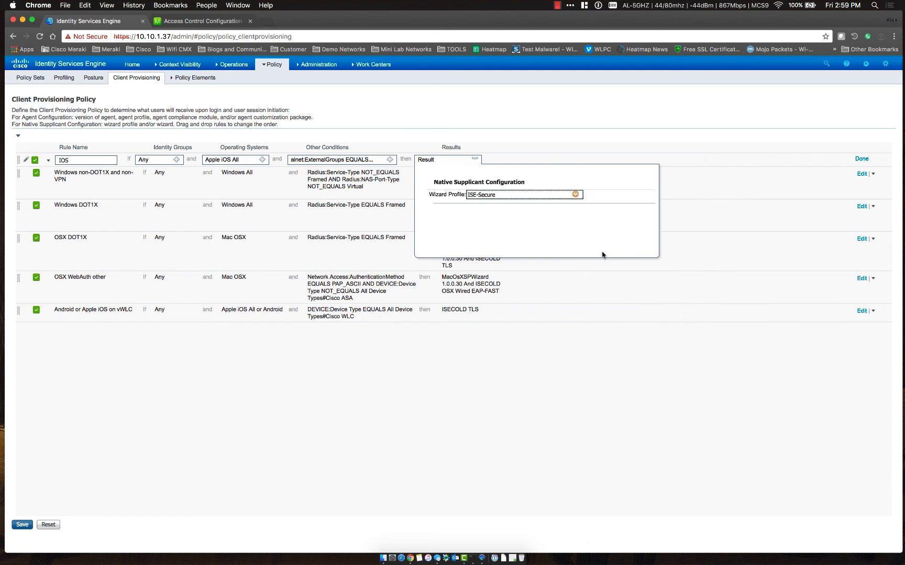
pyautogui.click(475, 158)
pyautogui.click(22, 525)
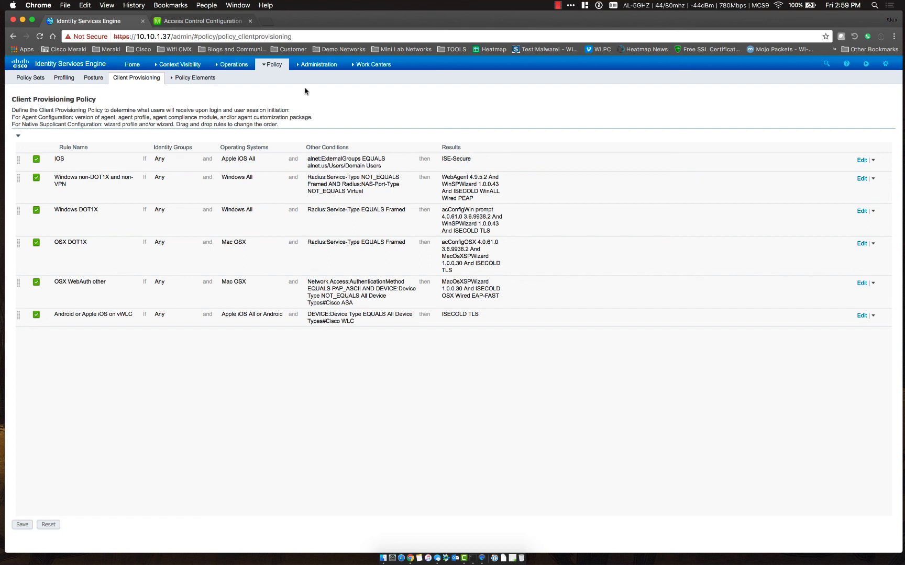
# In the Wireless policy set, insert a new authorization rule above BYOD-Redirect
pyautogui.moveTo(272, 65)
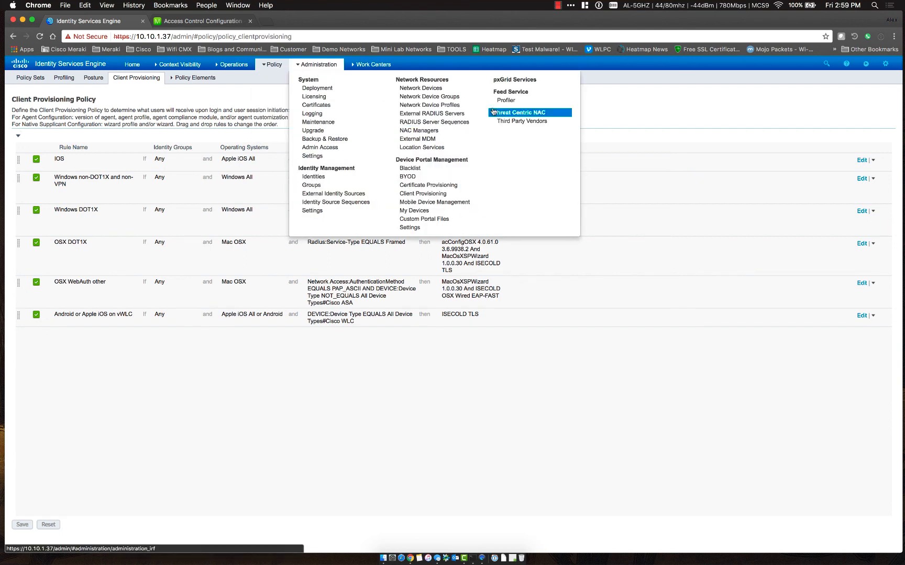
pyautogui.click(279, 81)
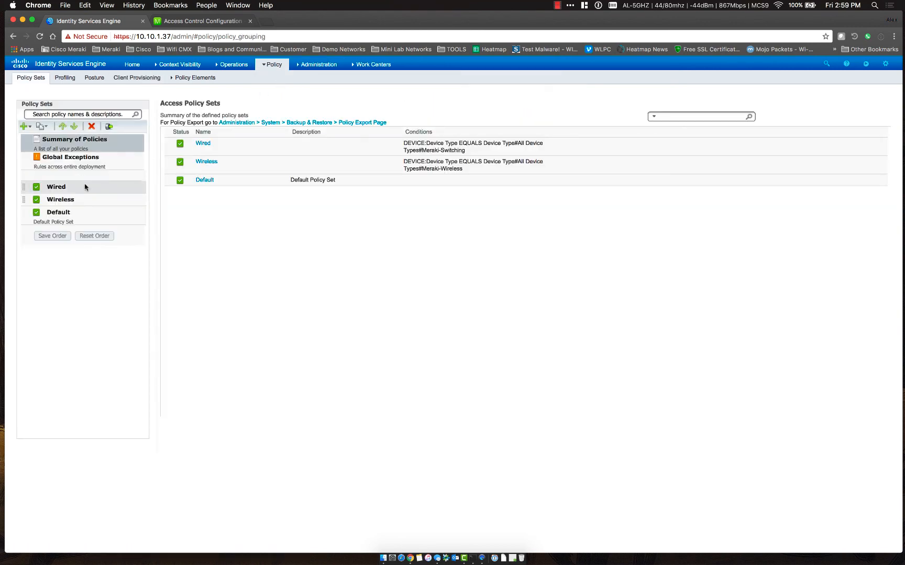
pyautogui.click(62, 199)
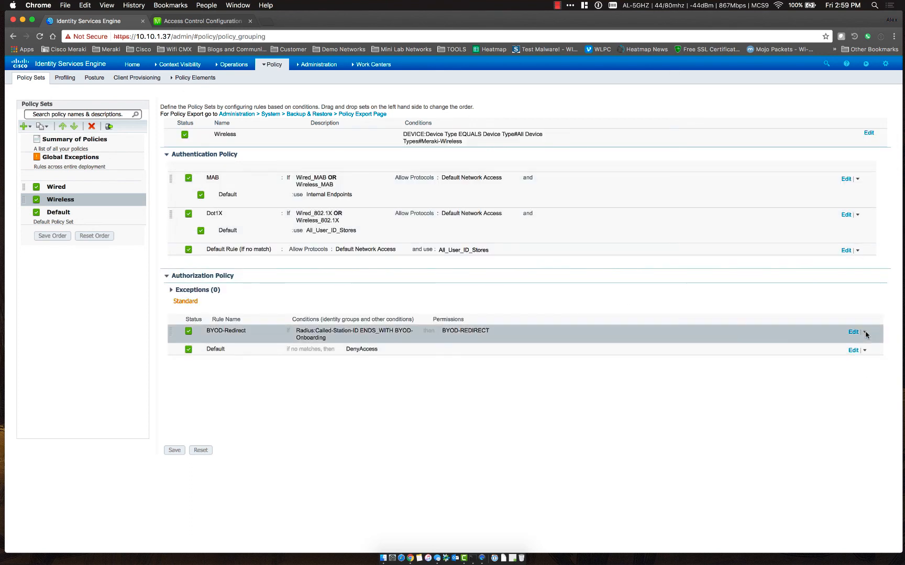
pyautogui.click(865, 333)
pyautogui.click(828, 337)
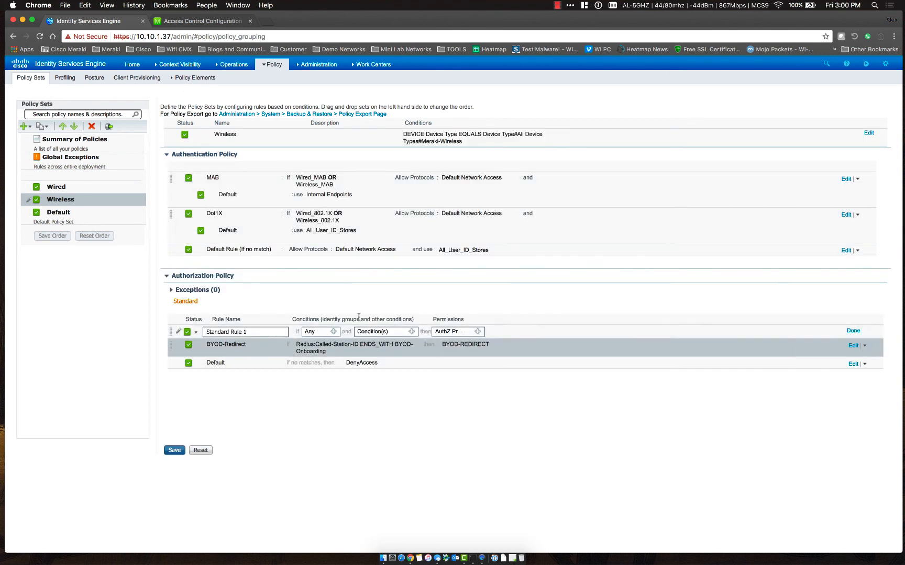
# Name the new rule BYOD-ISE-Secure and restrict it to the RegisteredDevices endpoint identity group
pyautogui.moveTo(250, 333); pyautogui.dragTo(177, 336)
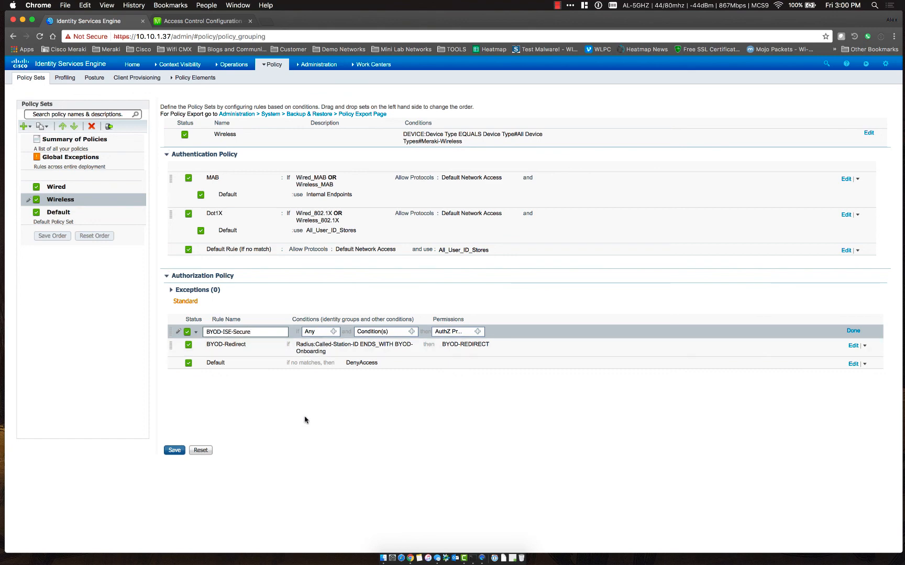
pyautogui.click(333, 331)
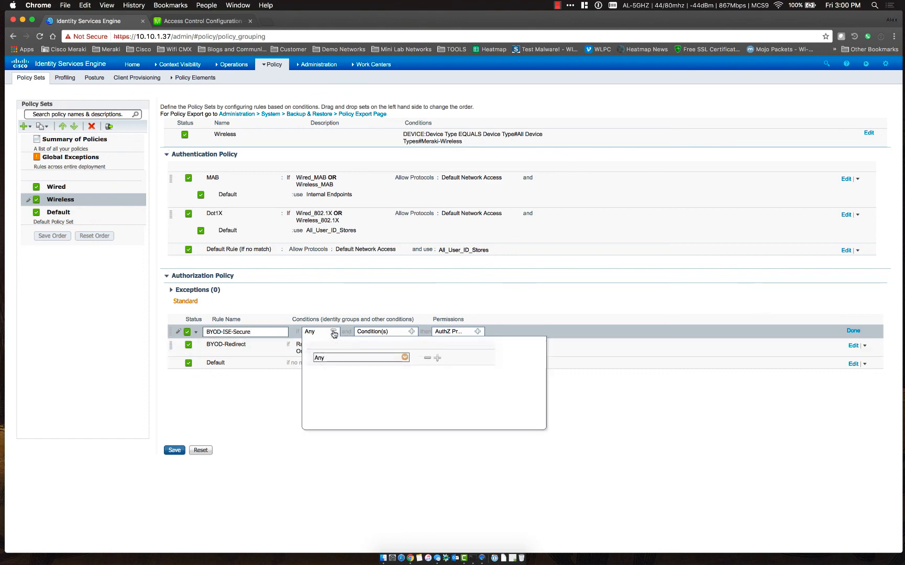
pyautogui.click(405, 357)
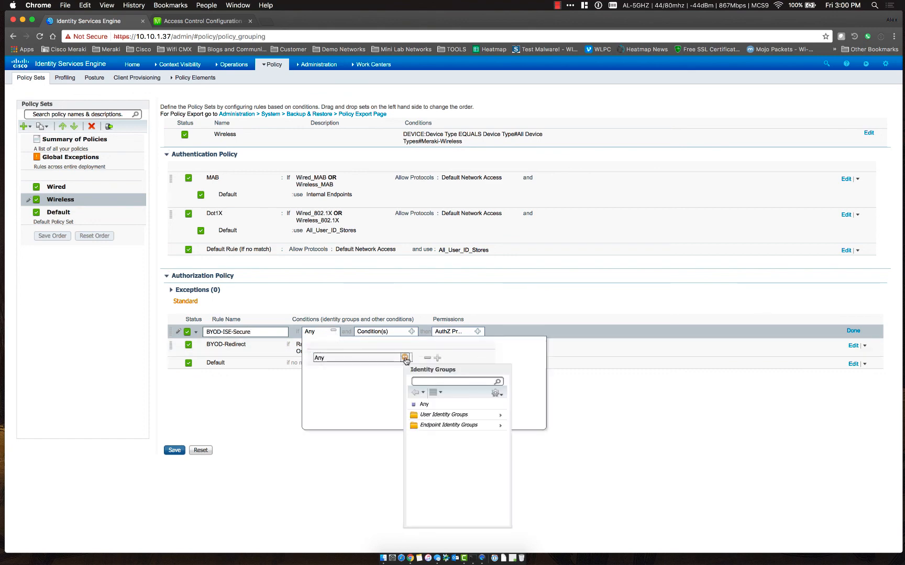
pyautogui.click(465, 426)
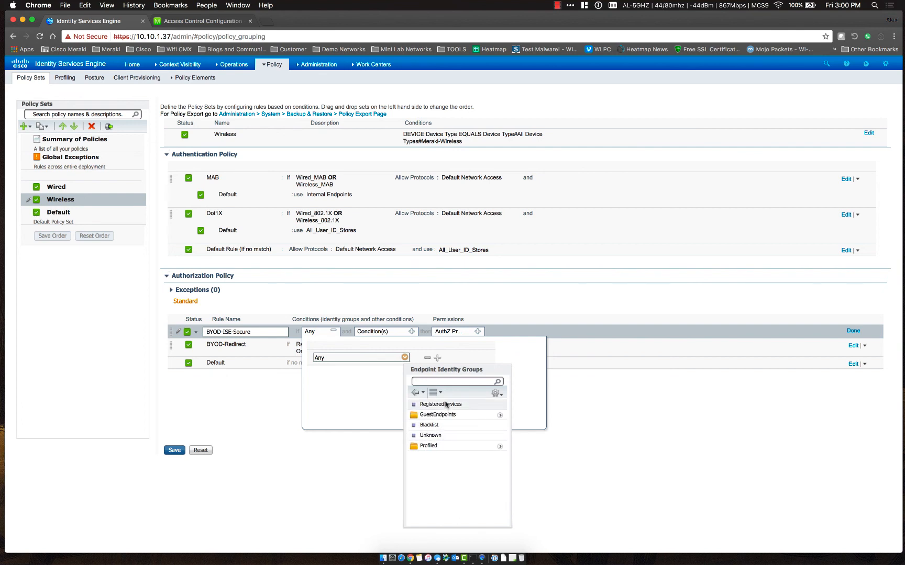
pyautogui.click(446, 404)
pyautogui.click(334, 333)
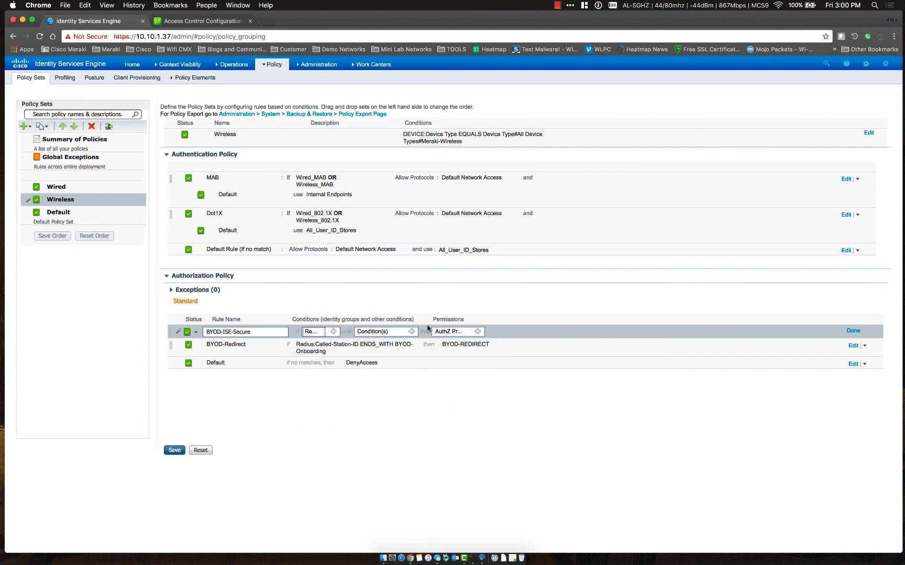
pyautogui.click(412, 331)
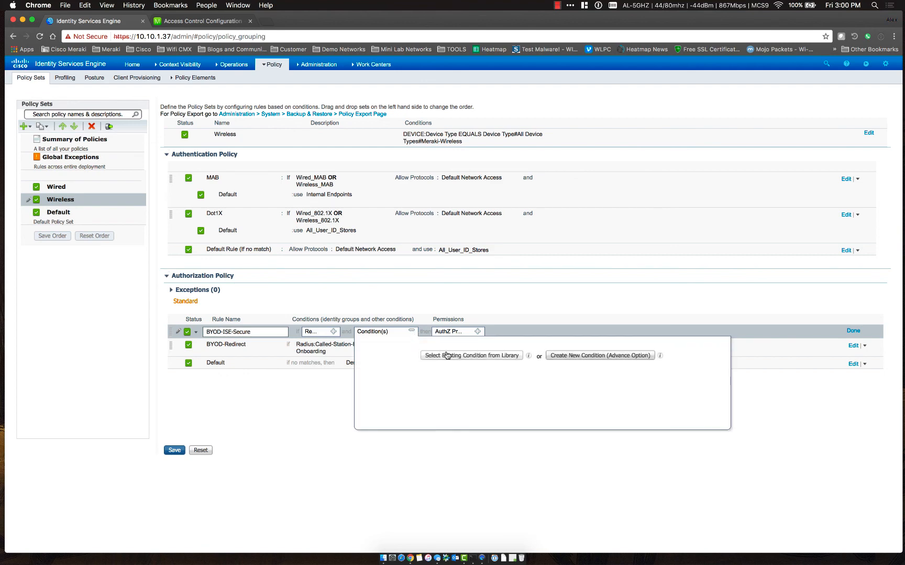
# Start a new condition on the CERTIFICATE dictionary's Subject attribute
pyautogui.click(579, 356)
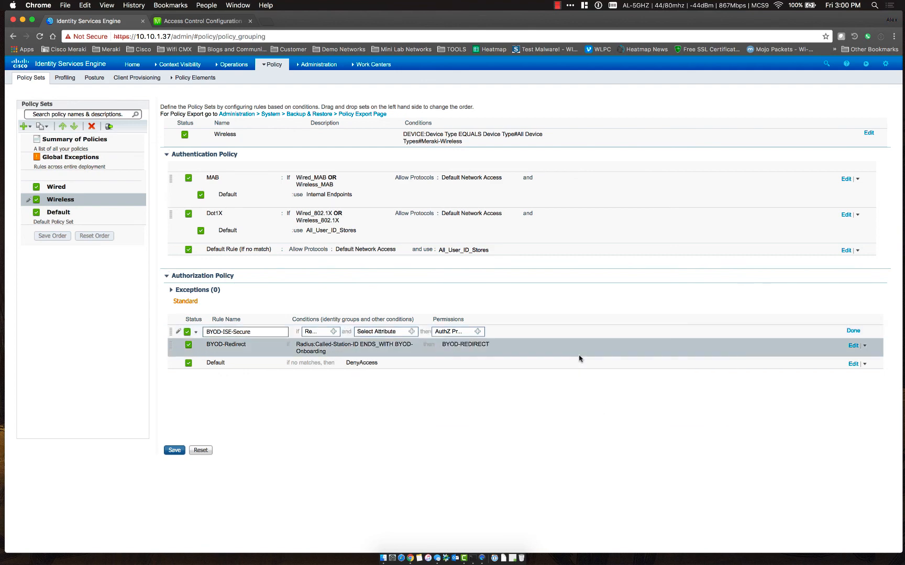
pyautogui.click(416, 331)
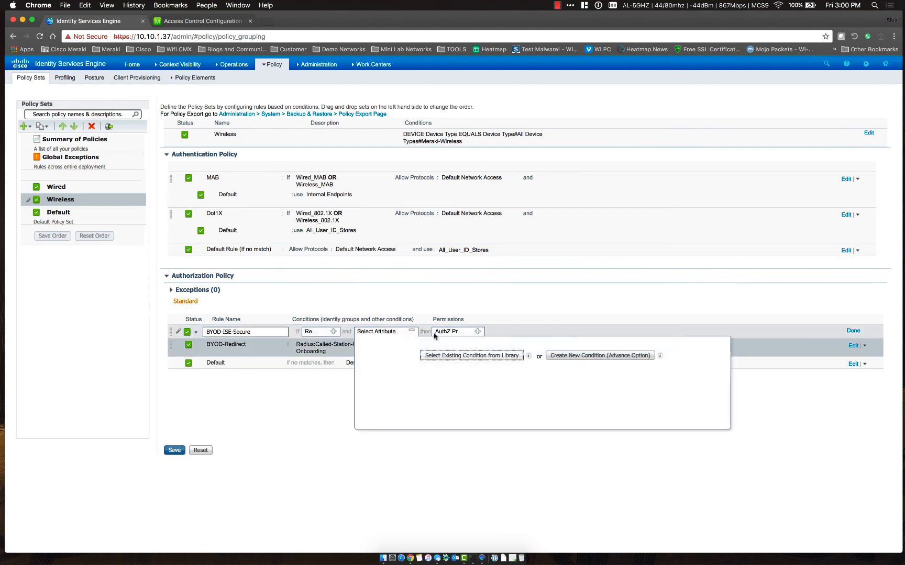
pyautogui.click(610, 359)
pyautogui.click(513, 371)
pyautogui.scroll(-5, 556, 454)
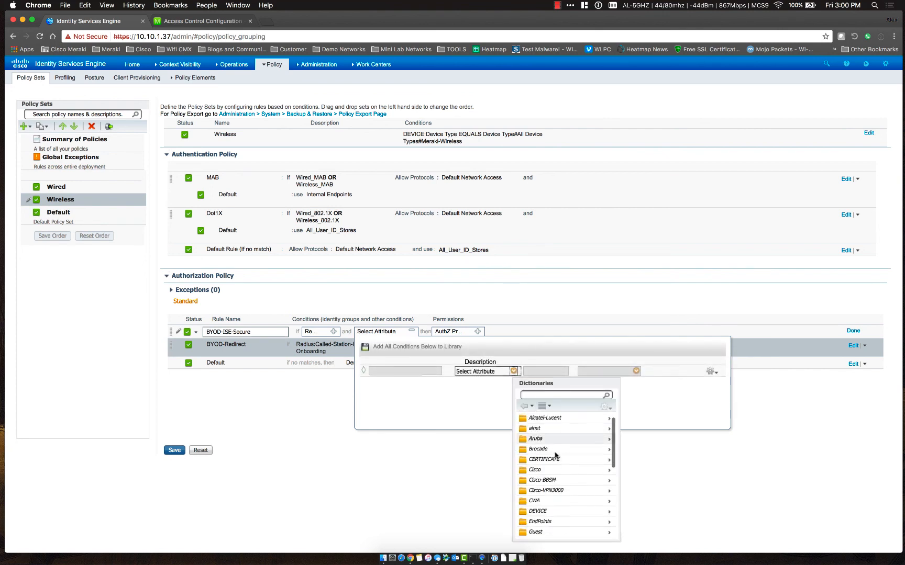
pyautogui.scroll(-4, 556, 454)
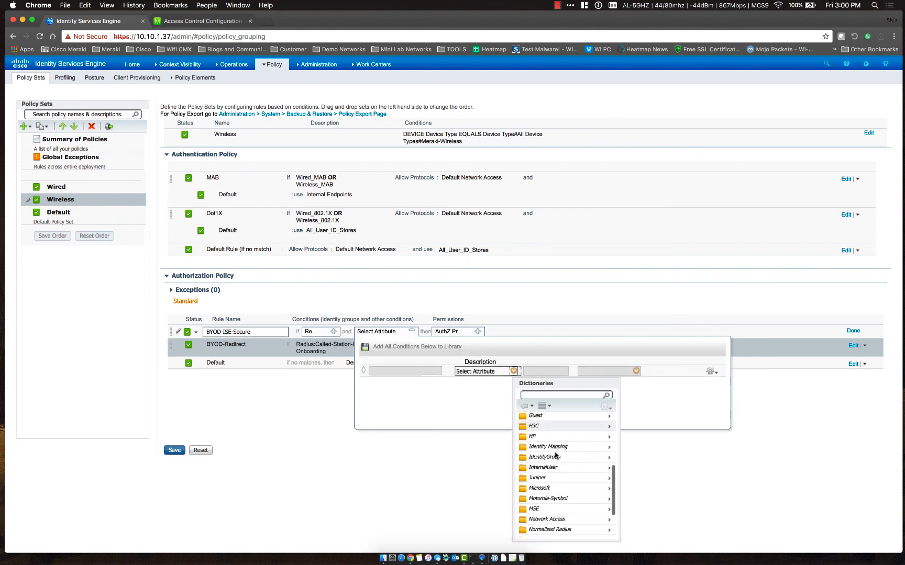
pyautogui.scroll(8, 556, 454)
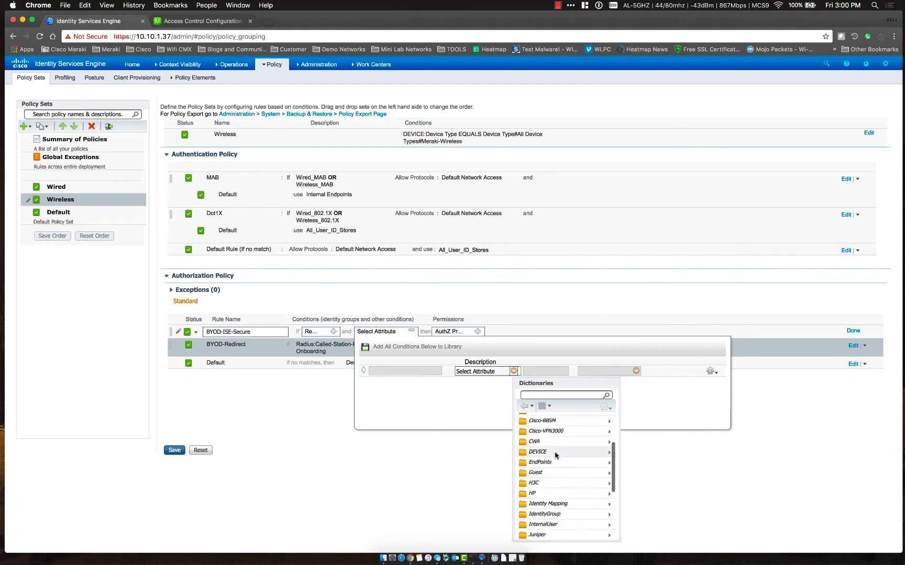
pyautogui.click(556, 435)
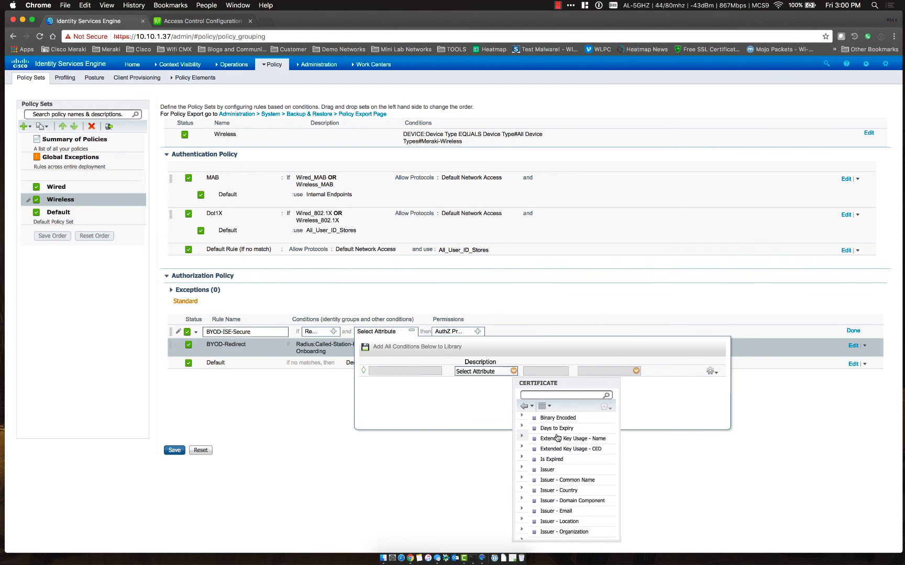
pyautogui.scroll(-3, 563, 494)
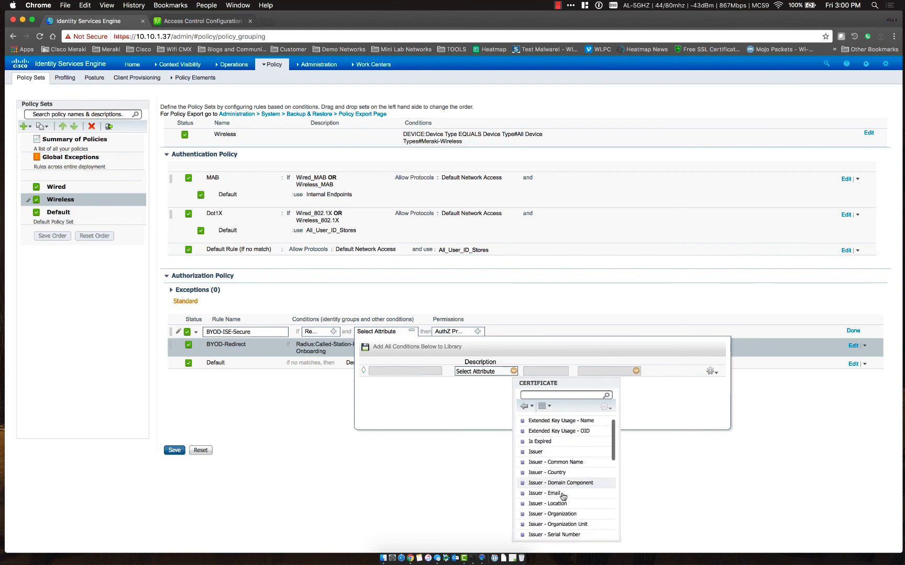
pyautogui.scroll(-5, 562, 496)
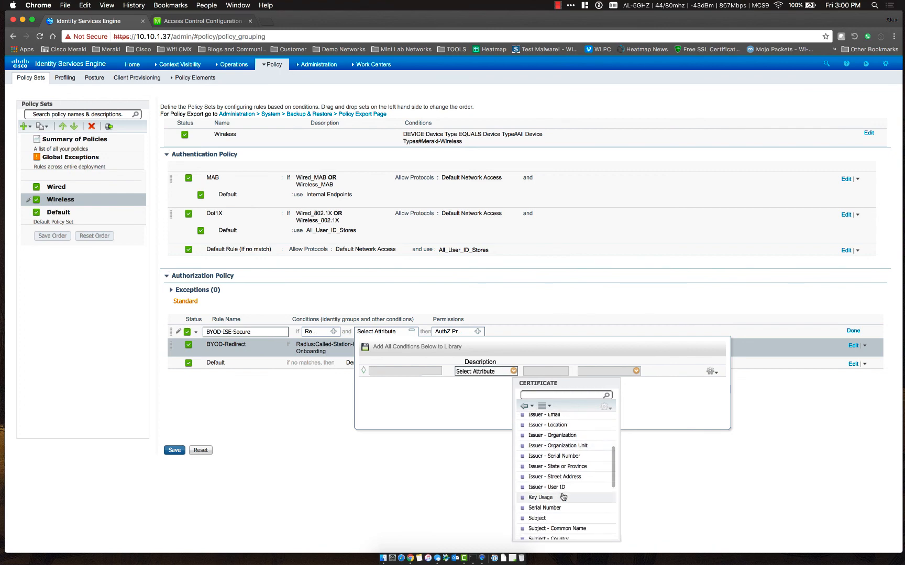
pyautogui.scroll(-5, 563, 496)
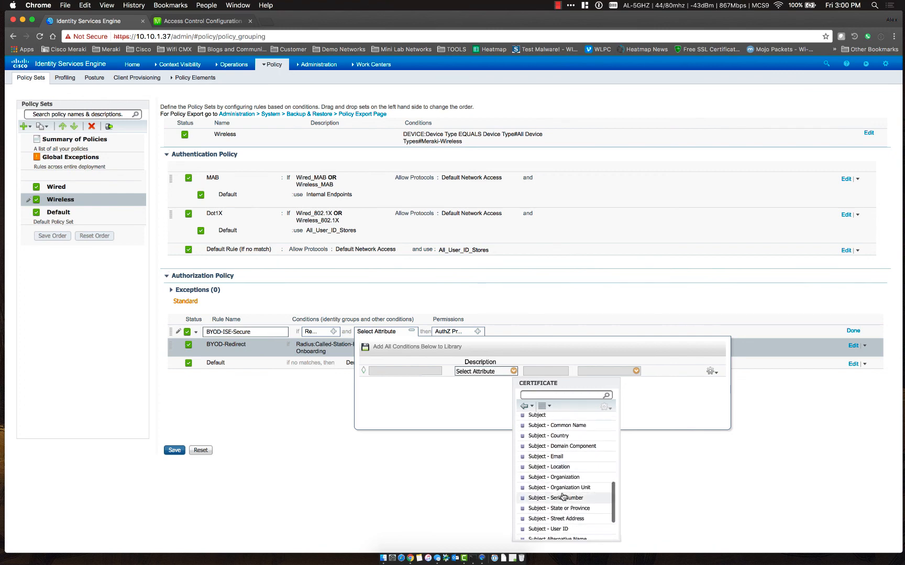
pyautogui.scroll(10, 562, 494)
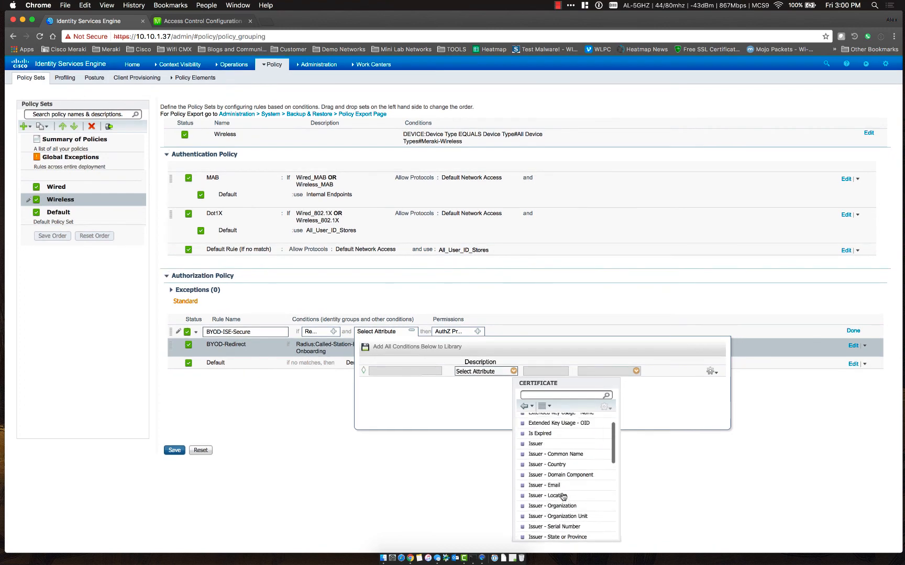
pyautogui.scroll(-5, 563, 488)
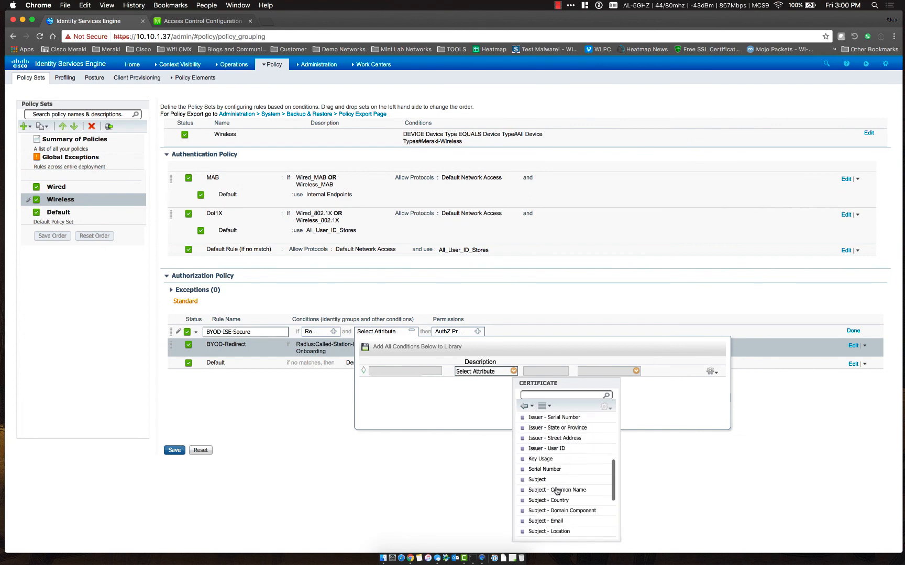
pyautogui.scroll(-3, 557, 492)
pyautogui.click(556, 494)
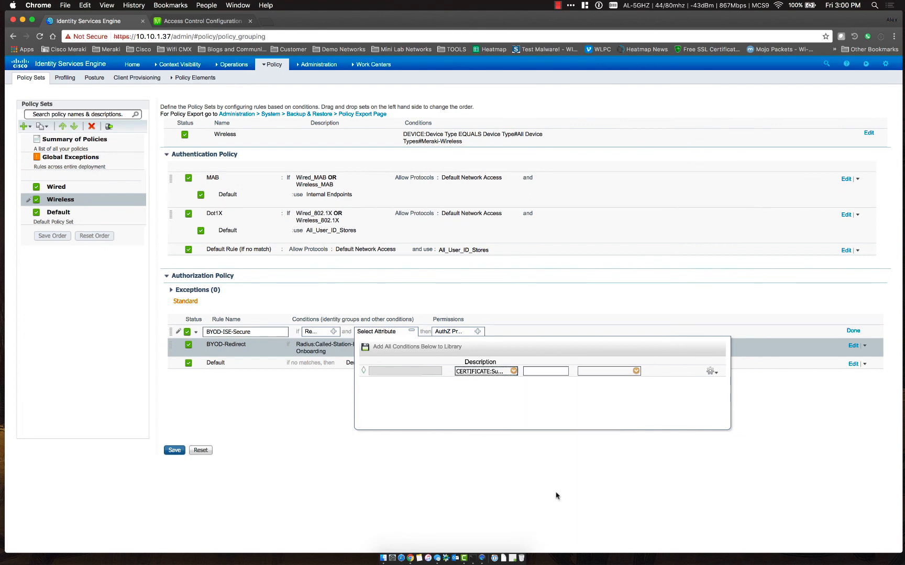
# Make the Subject condition Contains BYOD and add a second AND condition row
pyautogui.click(576, 371)
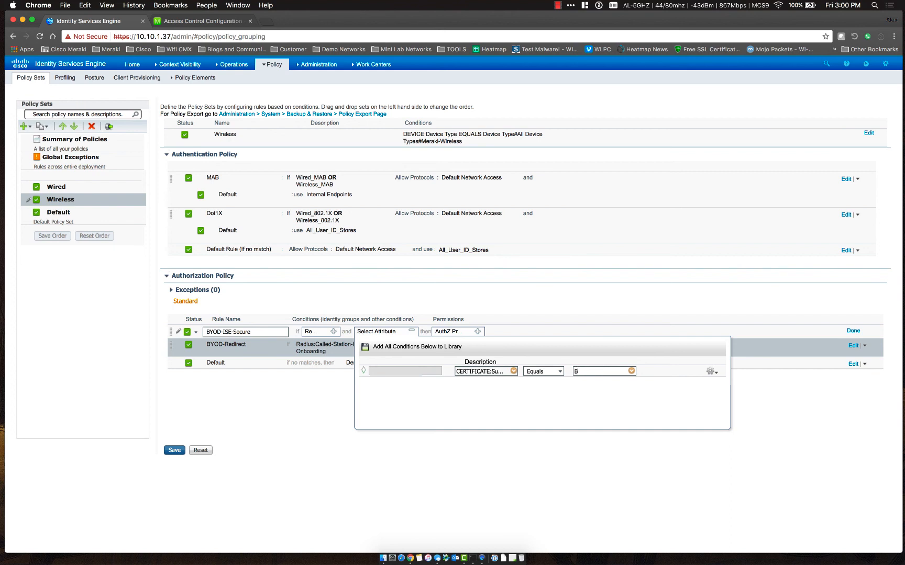
pyautogui.click(561, 375)
pyautogui.click(543, 443)
pyautogui.click(712, 373)
pyautogui.click(725, 379)
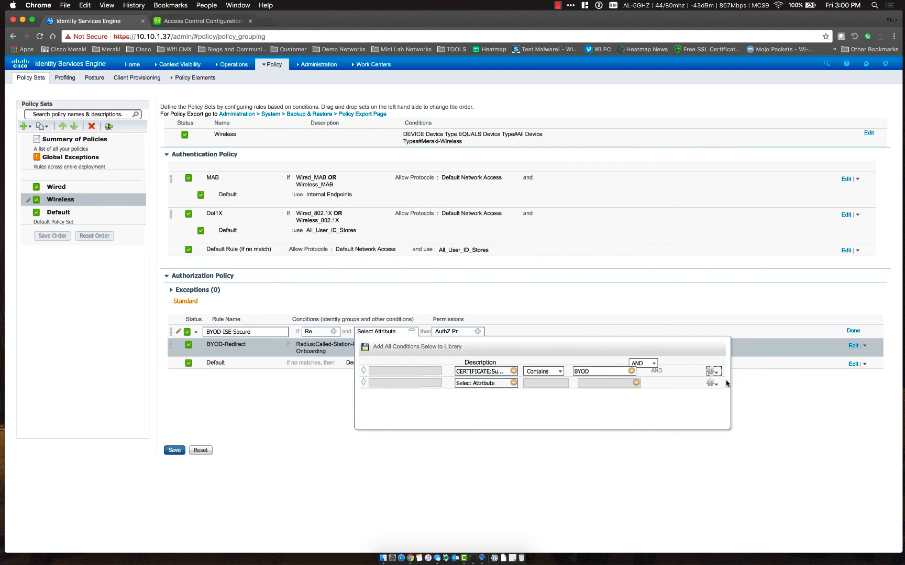
# Set the second condition to Network Access EapAuthentication Equals EAP-TLS and add a third row
pyautogui.click(514, 383)
pyautogui.scroll(-5, 565, 487)
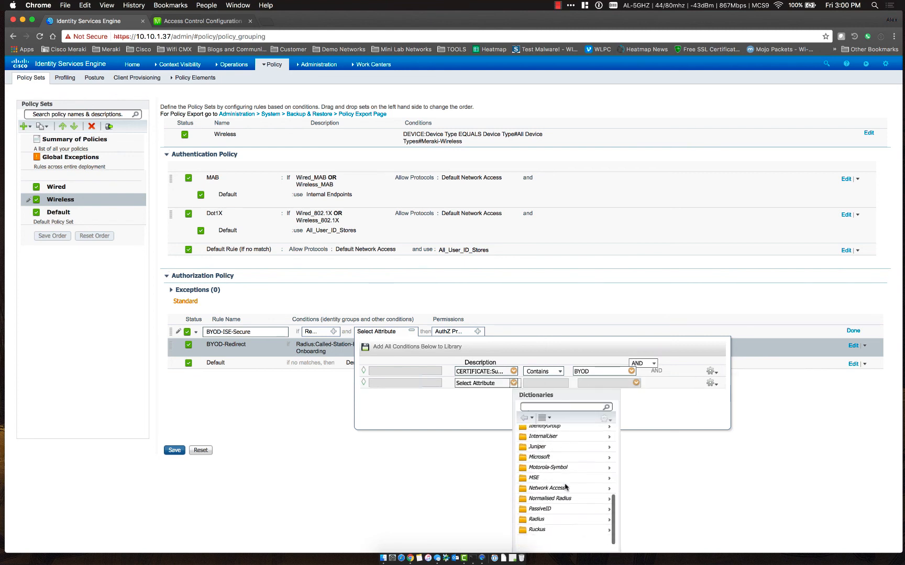
pyautogui.scroll(-1, 566, 487)
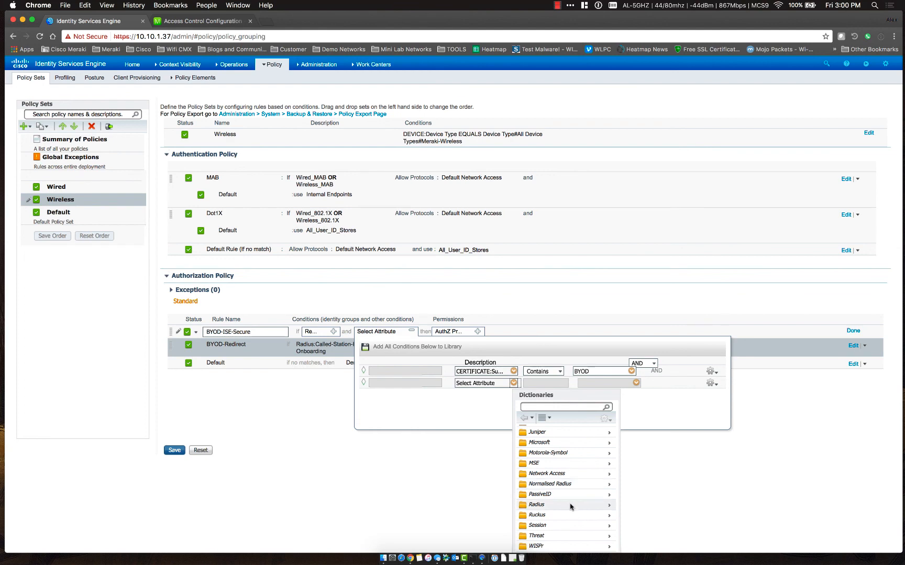
pyautogui.click(607, 474)
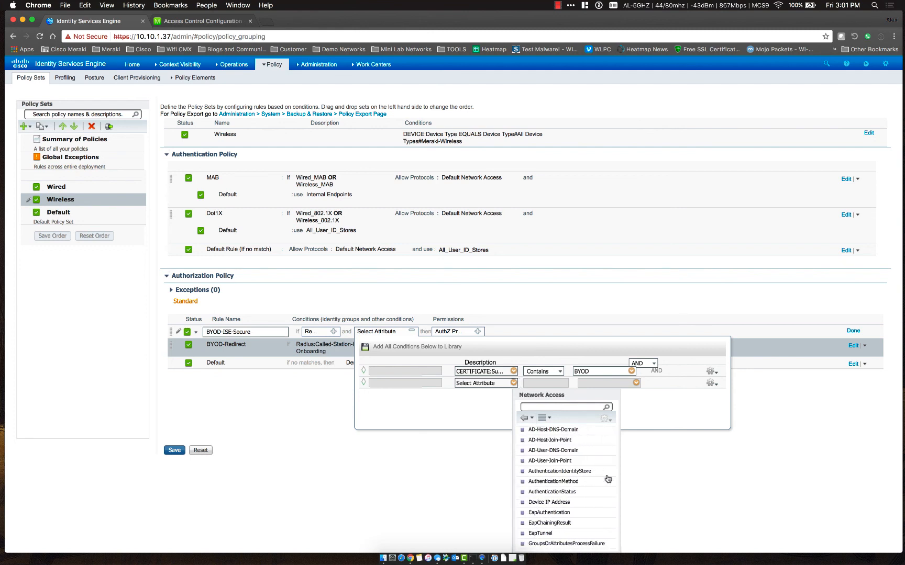
pyautogui.click(557, 513)
pyautogui.click(631, 383)
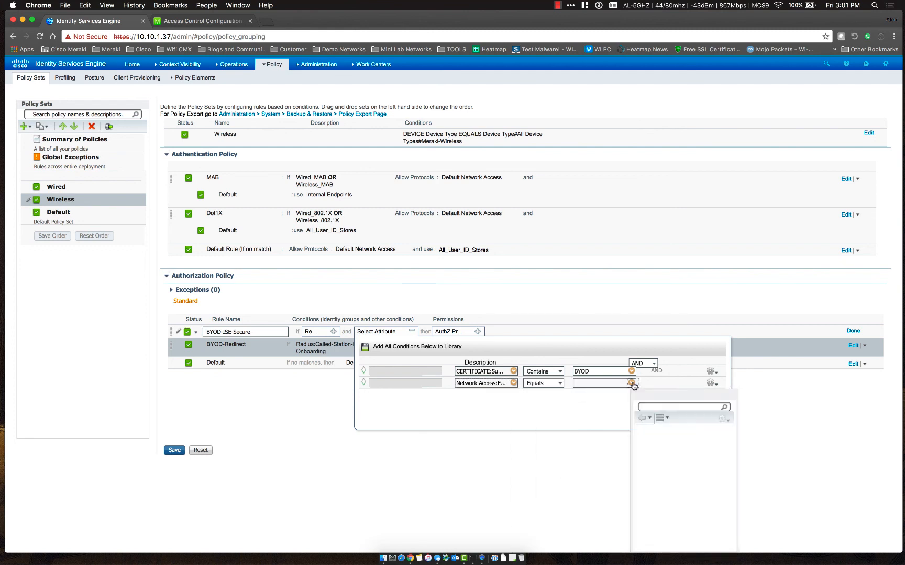
pyautogui.click(664, 464)
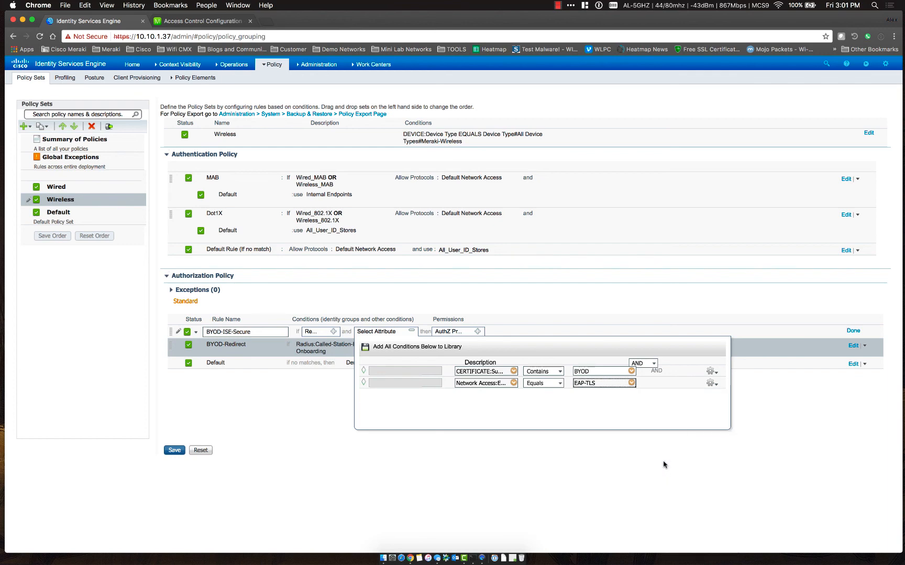
pyautogui.click(714, 386)
pyautogui.click(723, 392)
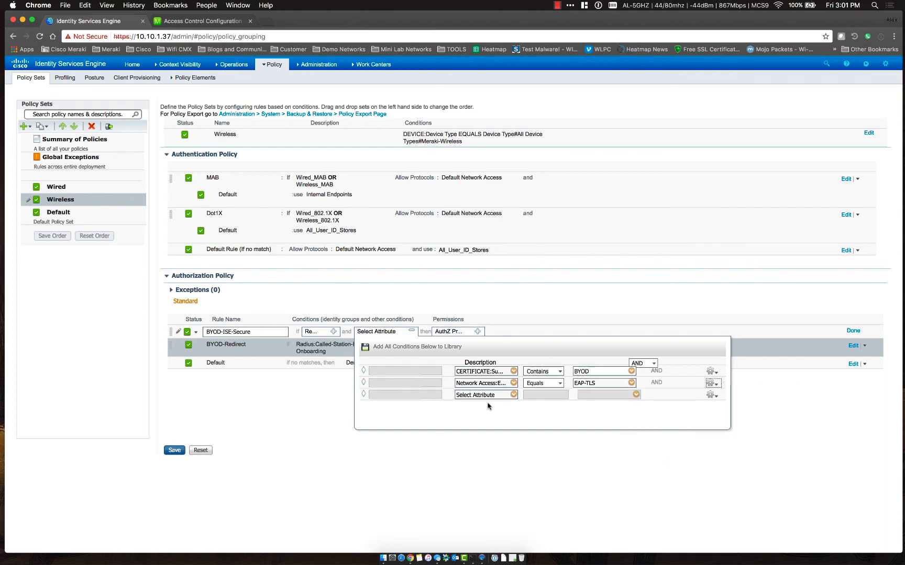
# Set the third condition to Radius Called-Station-ID Ends With ISE-Radius
pyautogui.click(514, 398)
pyautogui.scroll(-1, 557, 349)
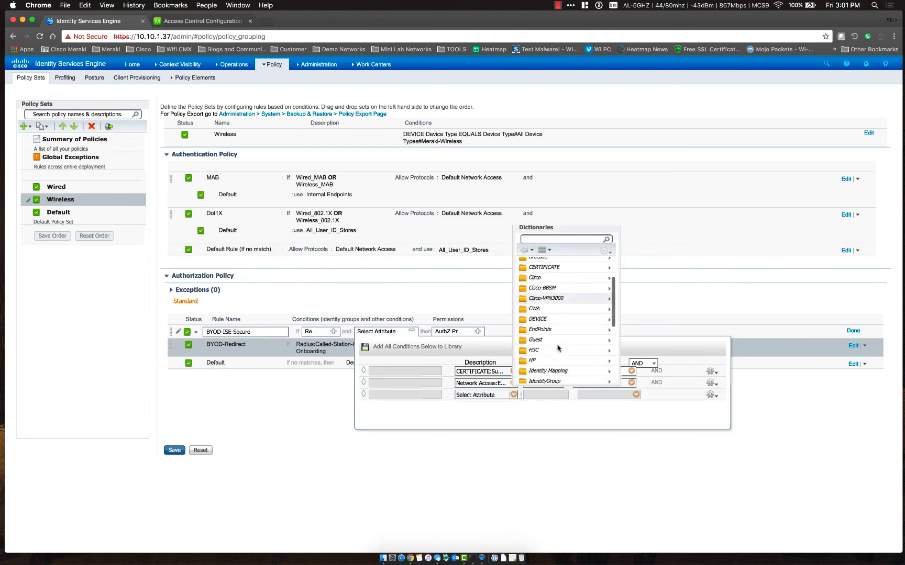
pyautogui.scroll(-6, 558, 349)
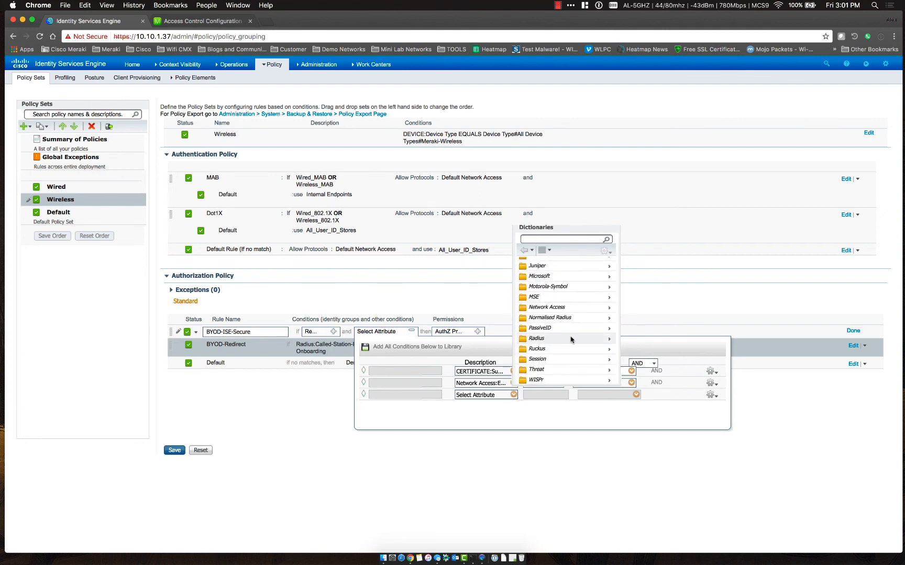
pyautogui.click(595, 340)
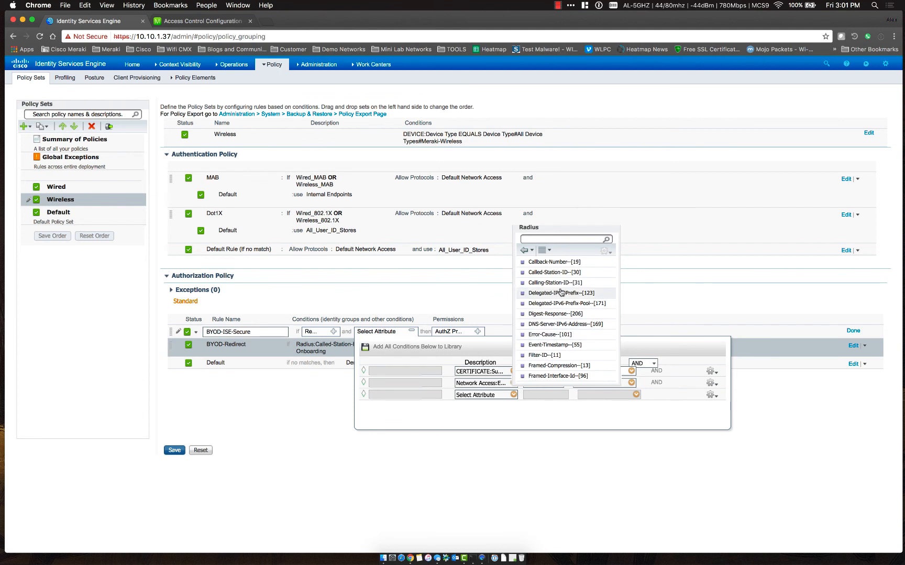
pyautogui.click(562, 274)
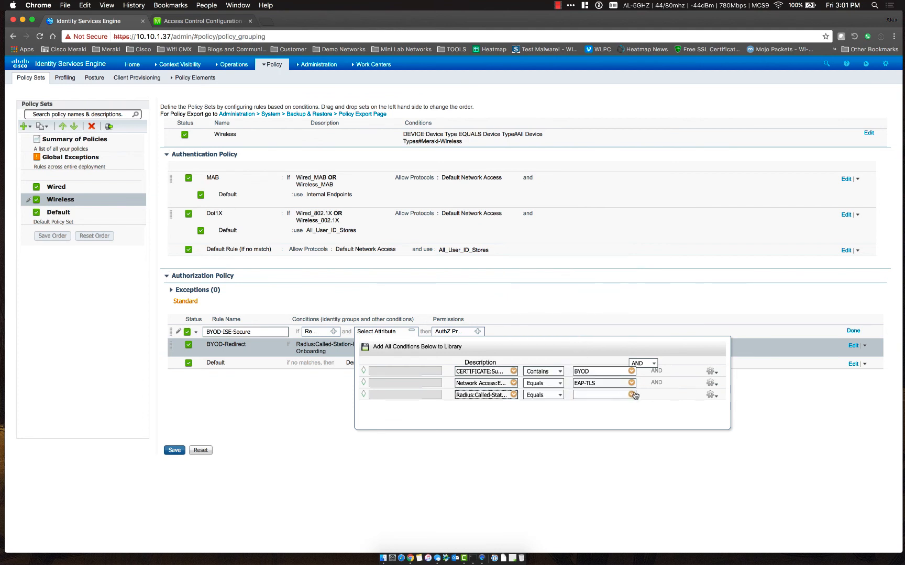
pyautogui.click(559, 397)
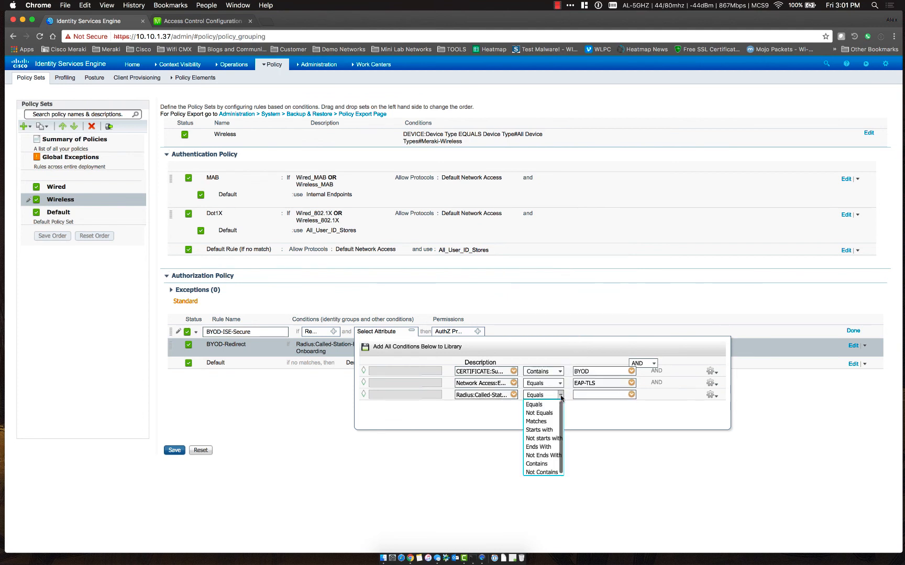
pyautogui.click(545, 427)
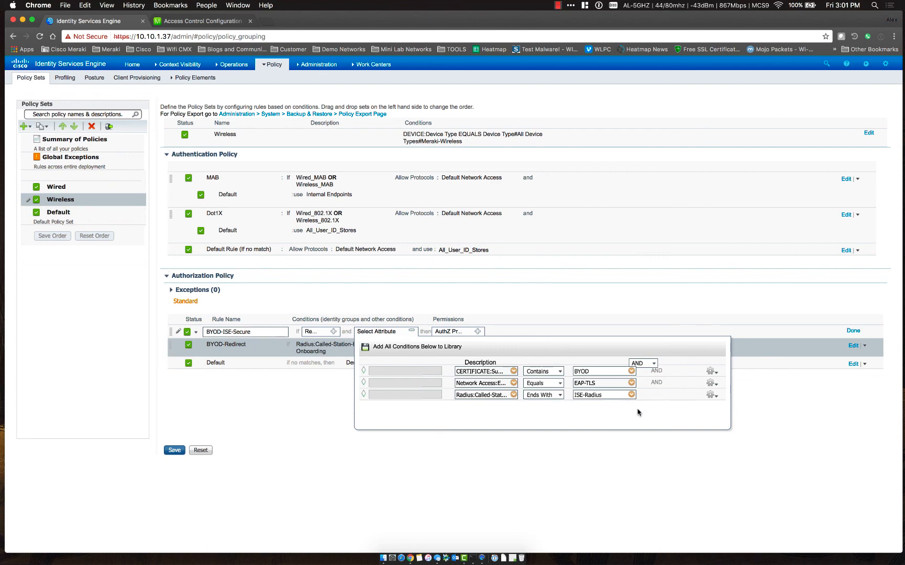
pyautogui.click(412, 331)
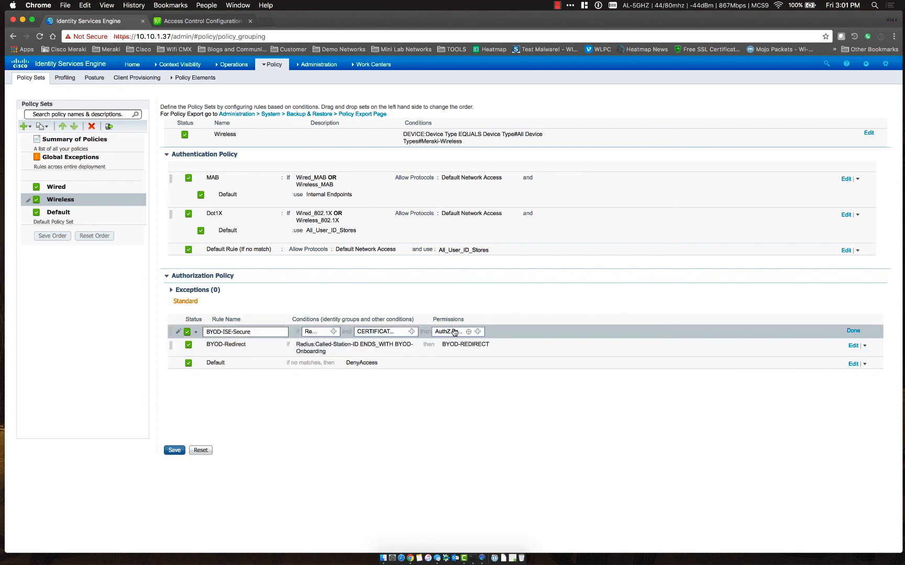
# Grant the Standard PermitAccess profile to BYOD-ISE-Secure and save the authorization policy
pyautogui.click(477, 332)
pyautogui.click(521, 359)
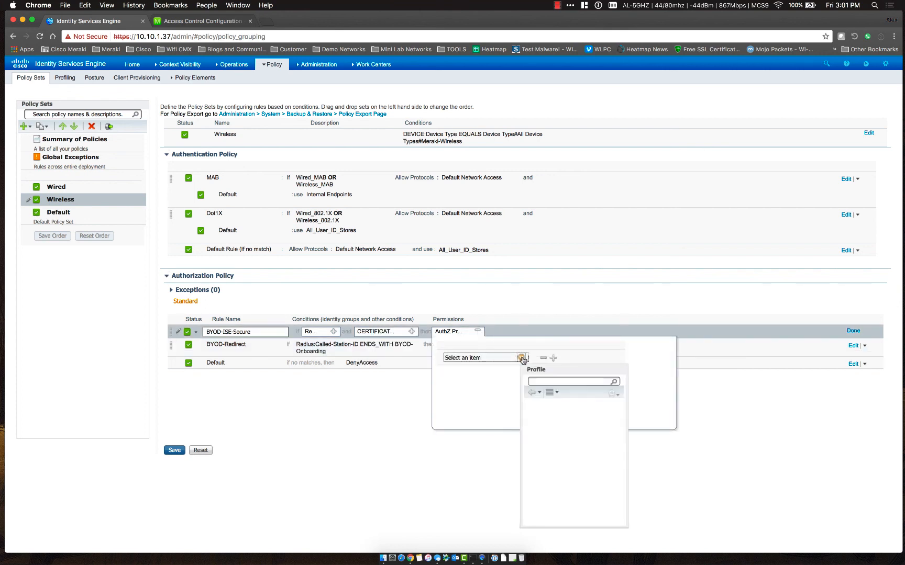
pyautogui.click(562, 419)
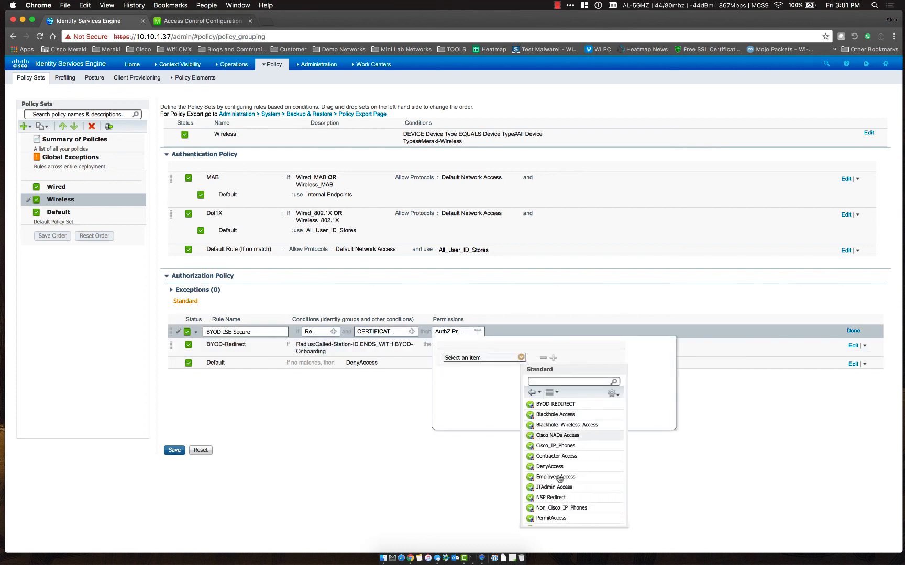
pyautogui.click(552, 518)
pyautogui.click(453, 454)
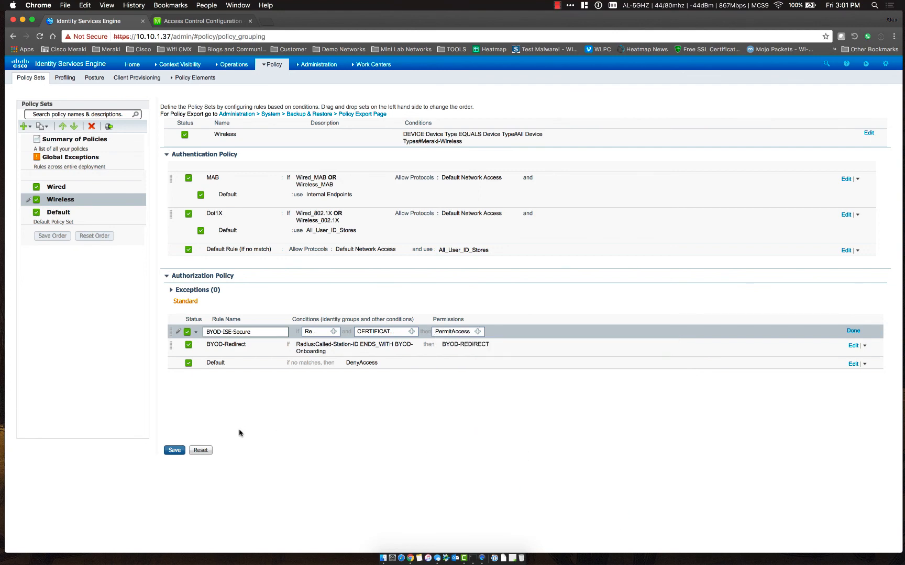
pyautogui.click(174, 451)
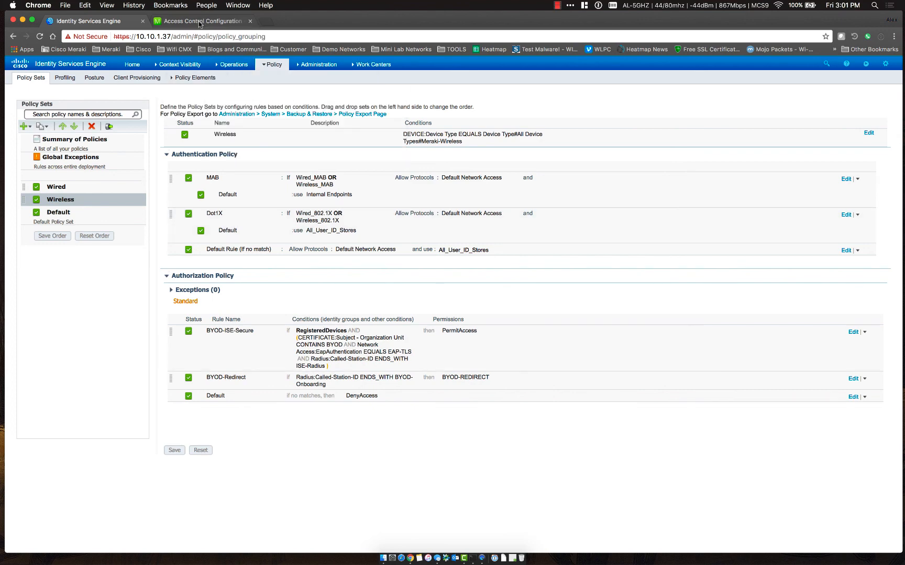
pyautogui.click(199, 22)
# Open the BYOD-Access policy from Network-wide Group policies in Meraki
pyautogui.moveTo(52, 178)
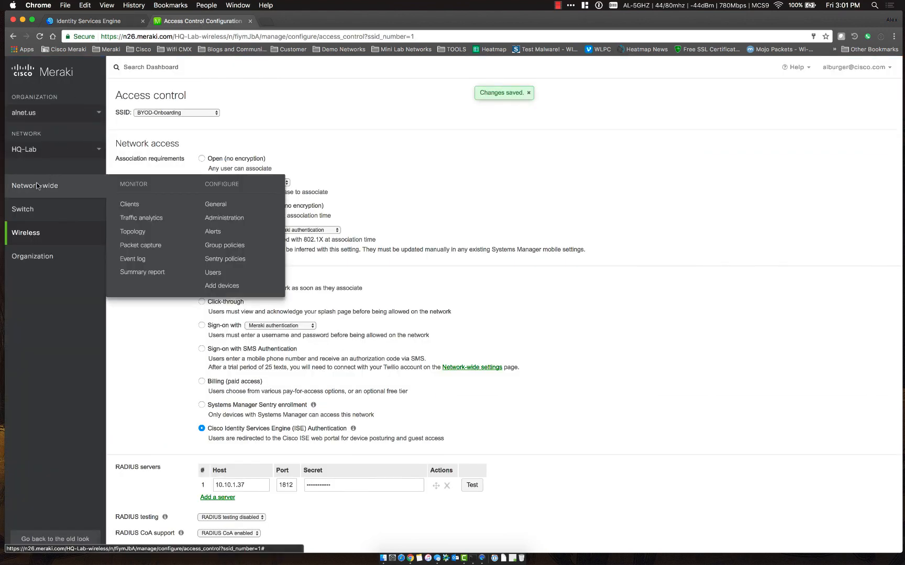
pyautogui.click(220, 248)
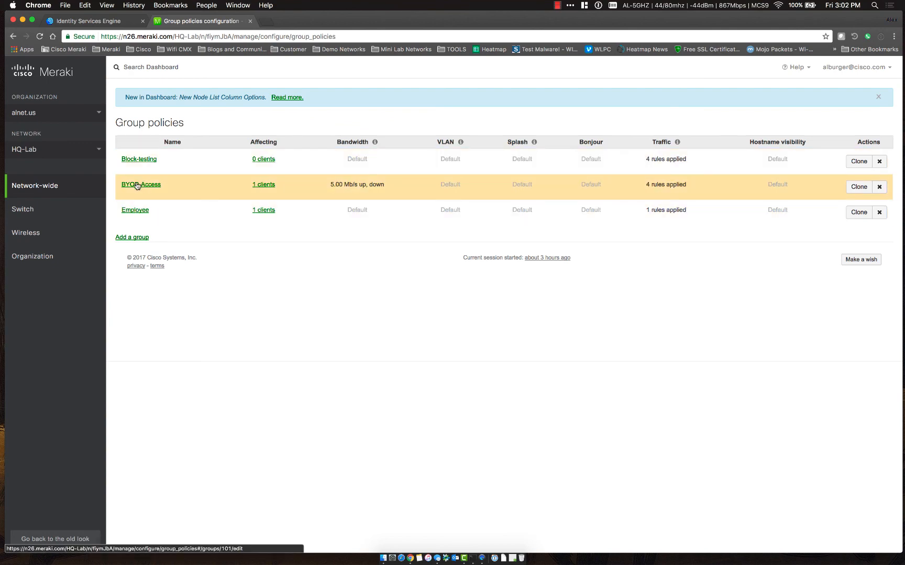
pyautogui.click(137, 186)
pyautogui.scroll(-1, 603, 249)
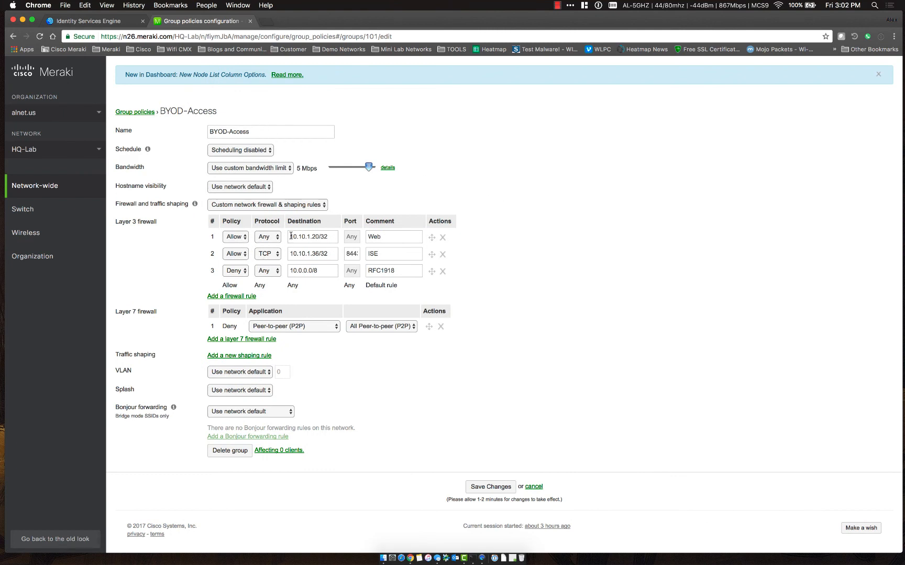
# Change the ISE firewall rule's destination to 10.10.1.37/32 and add a new traffic shaping rule
pyautogui.moveTo(291, 236); pyautogui.dragTo(346, 240)
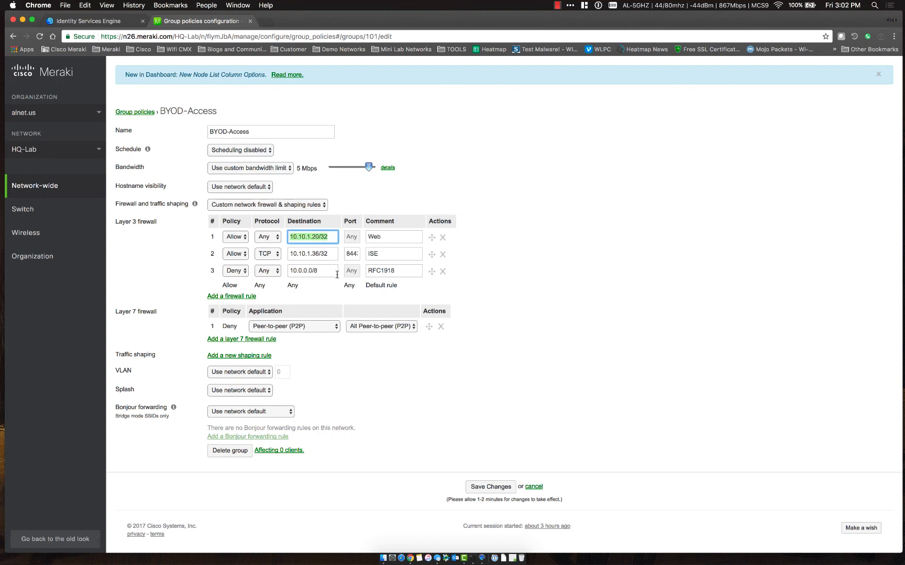
pyautogui.click(335, 255)
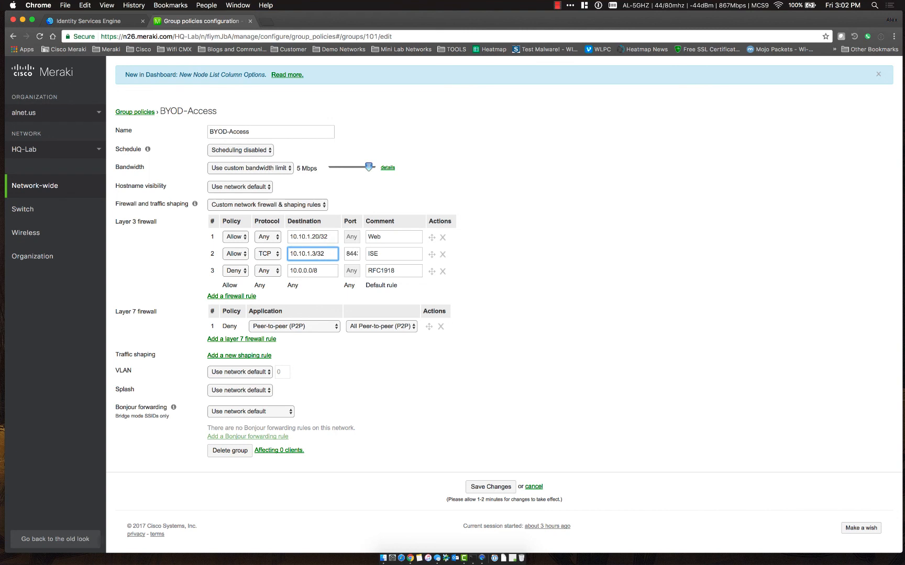
pyautogui.write('7')
pyautogui.click(559, 280)
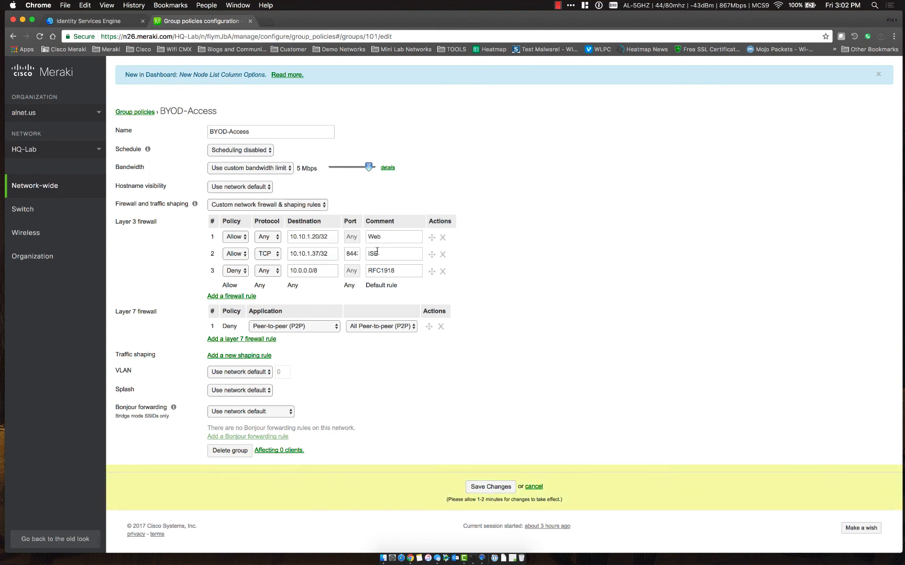
pyautogui.click(349, 253)
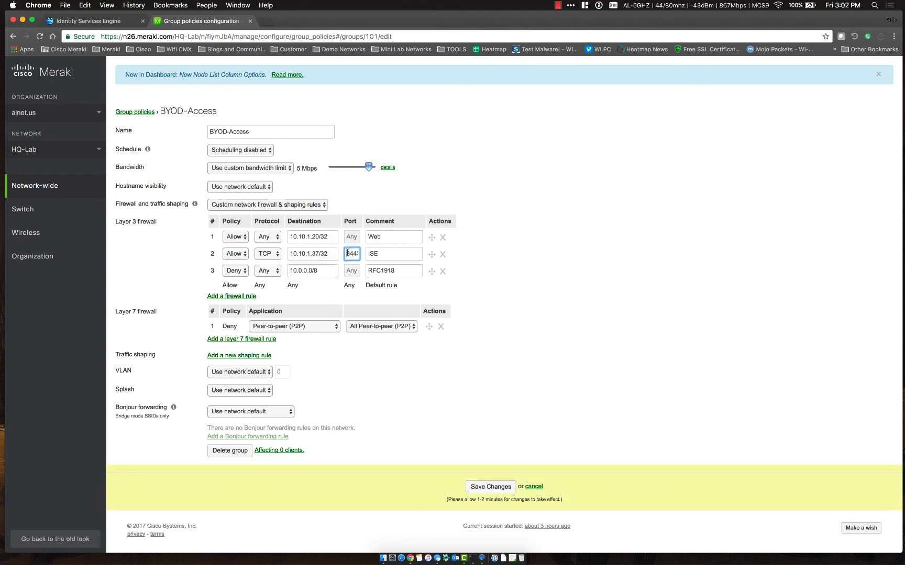
pyautogui.click(506, 263)
pyautogui.moveTo(345, 253); pyautogui.dragTo(353, 252)
pyautogui.click(516, 254)
pyautogui.scroll(-1, 565, 362)
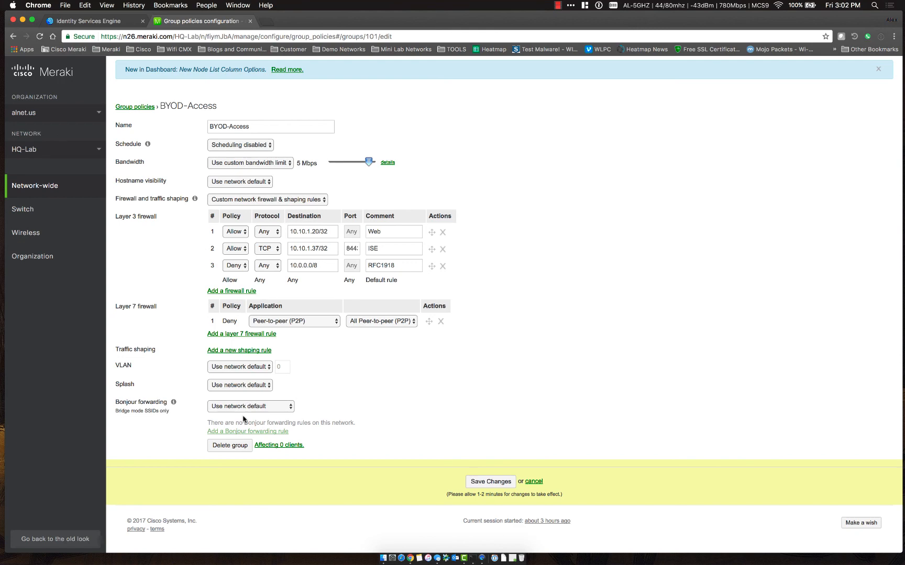
pyautogui.click(239, 351)
# Make shaping rule 1 apply to All Video & music traffic
pyautogui.click(314, 371)
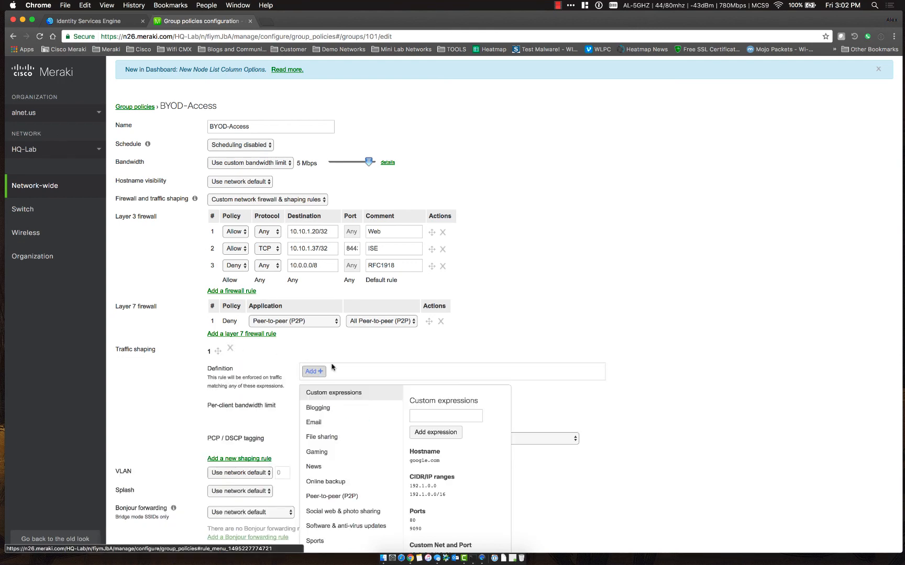
pyautogui.scroll(-3, 365, 534)
pyautogui.moveTo(362, 460)
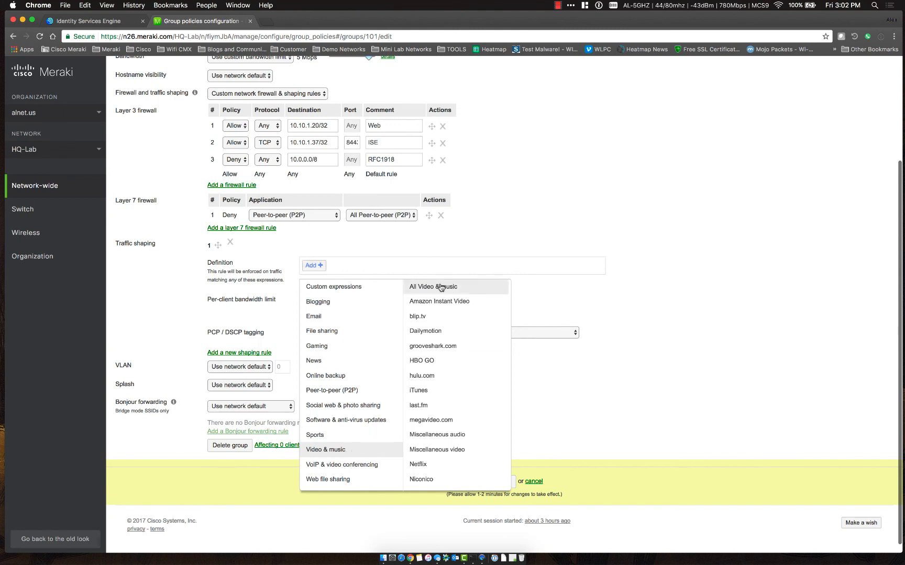
pyautogui.click(441, 287)
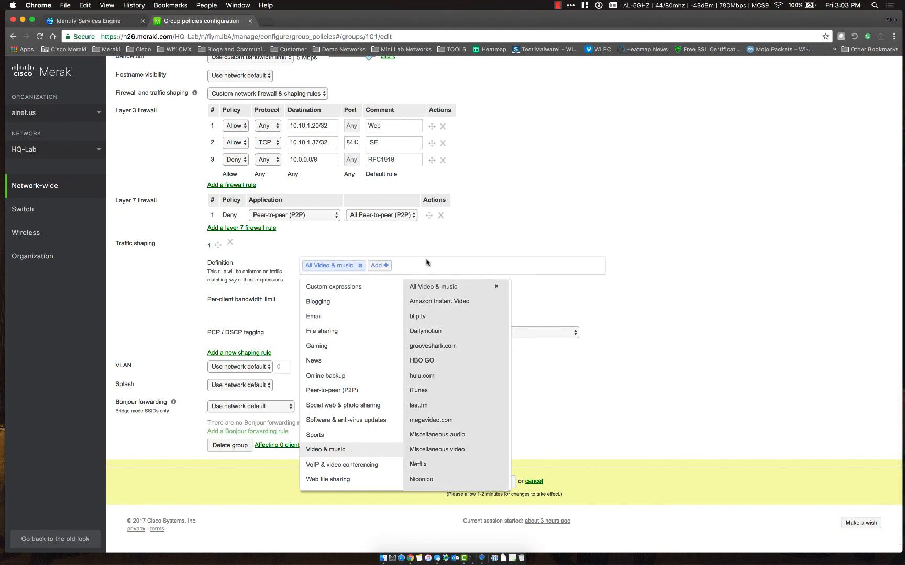
pyautogui.click(474, 225)
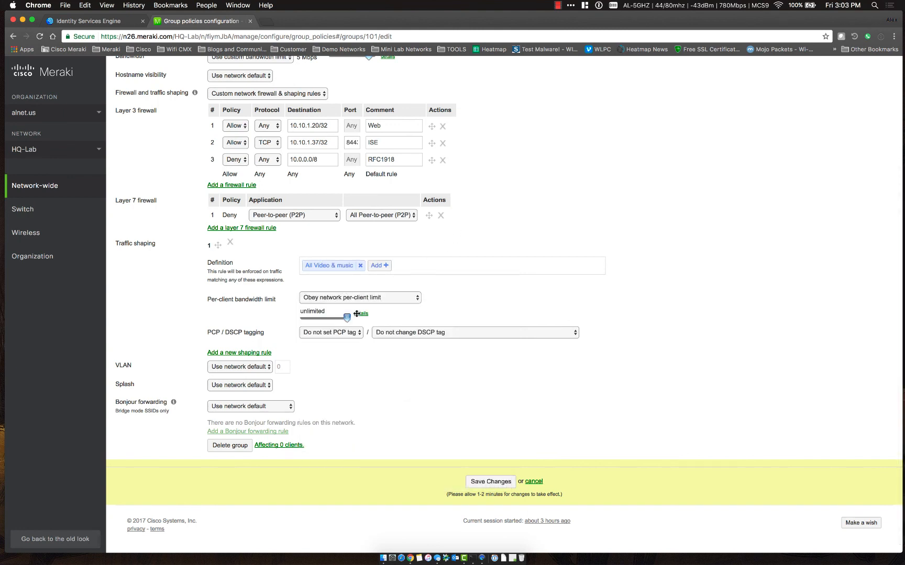
# Limit it to 1 Mbps per client, tag PCP 0 and DSCP 8 (CS1), and save changes
pyautogui.click(369, 301)
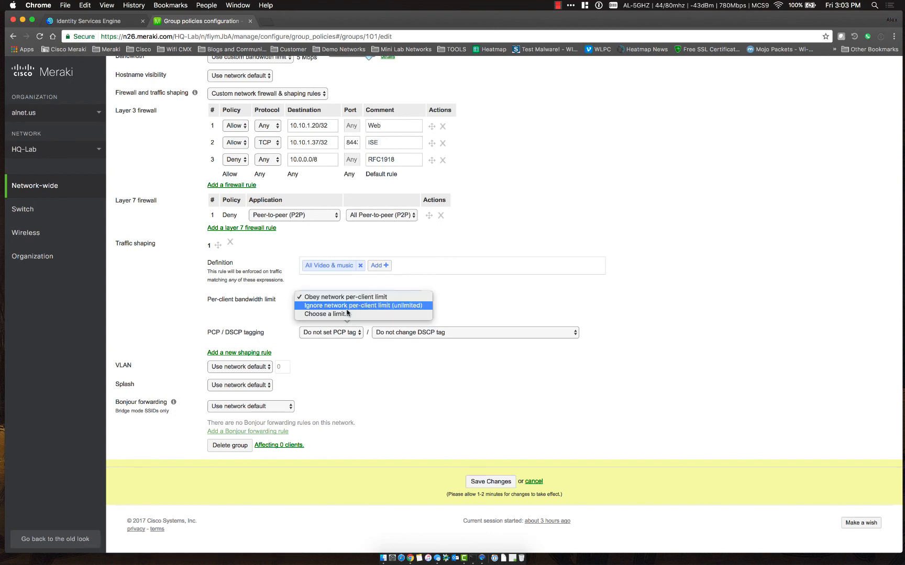
pyautogui.click(326, 314)
pyautogui.moveTo(344, 318); pyautogui.dragTo(326, 317)
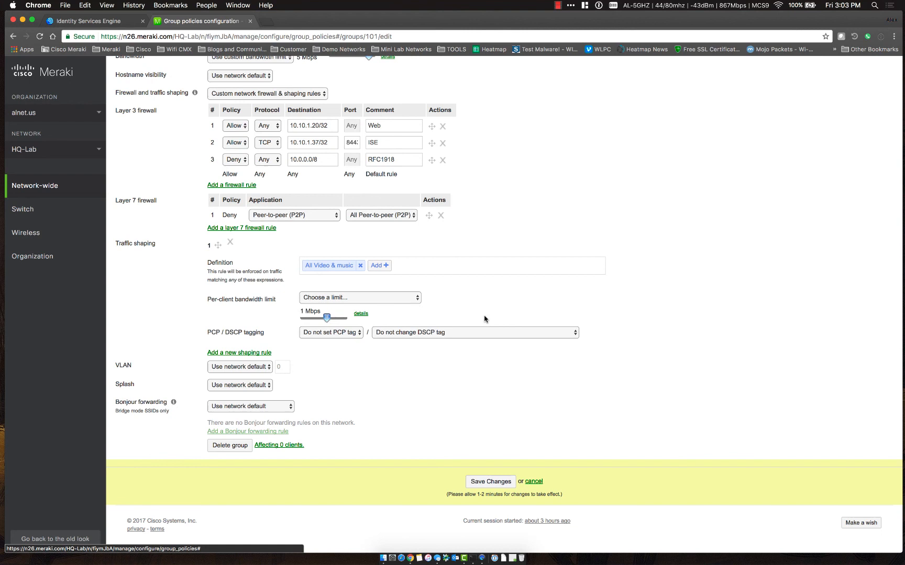
pyautogui.click(345, 333)
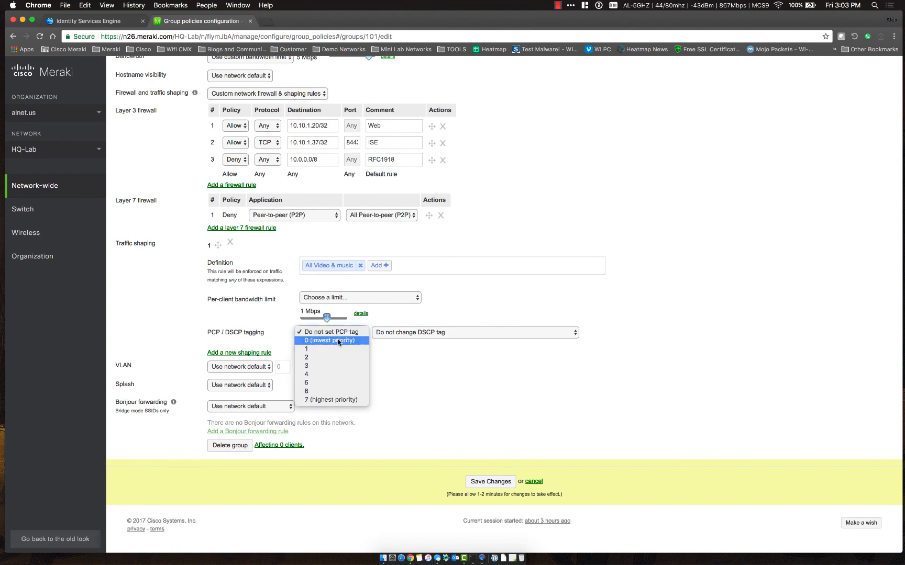
pyautogui.click(338, 342)
pyautogui.click(426, 334)
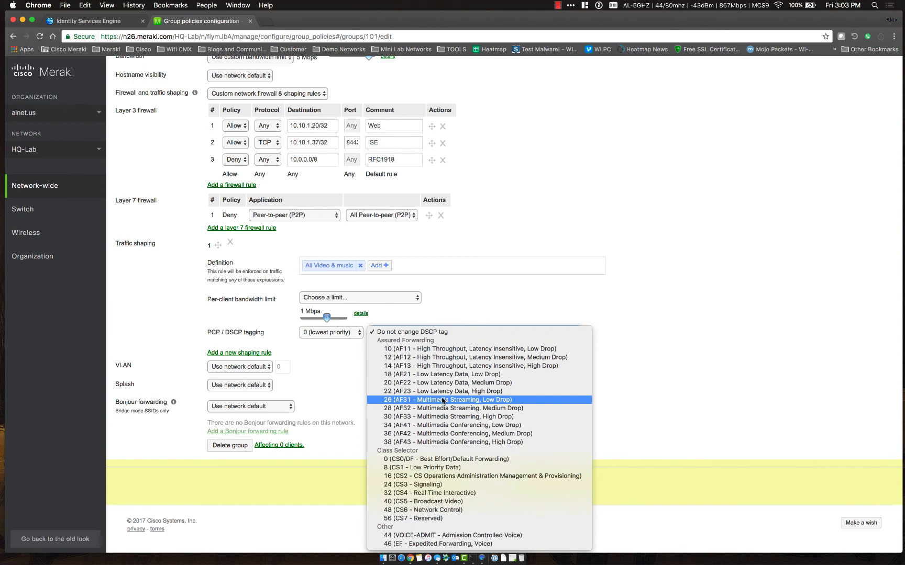
pyautogui.click(438, 470)
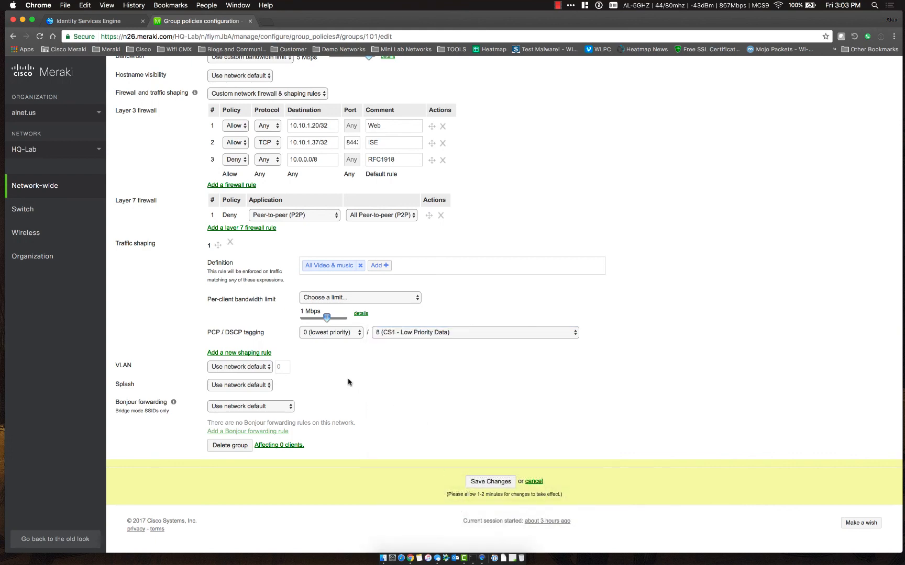
pyautogui.click(491, 481)
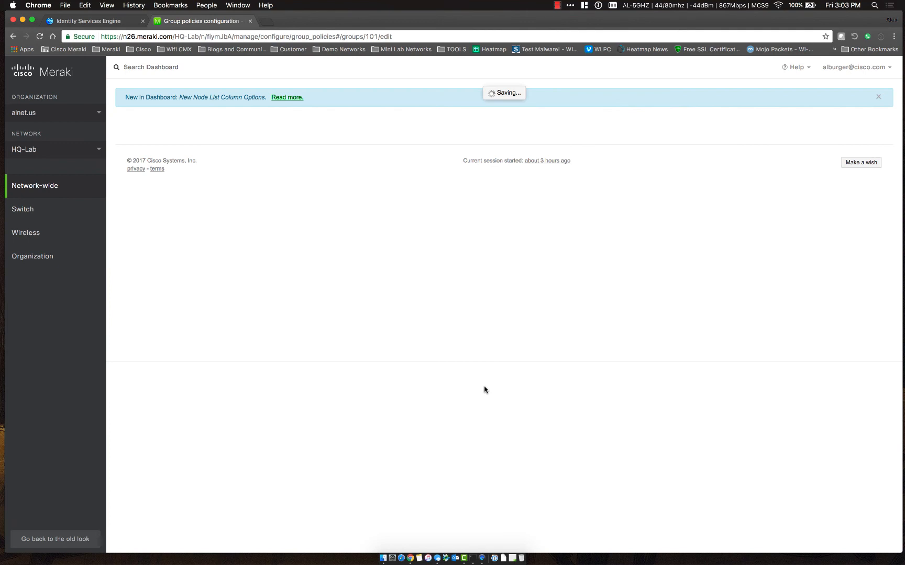
pyautogui.moveTo(257, 154); pyautogui.dragTo(186, 157)
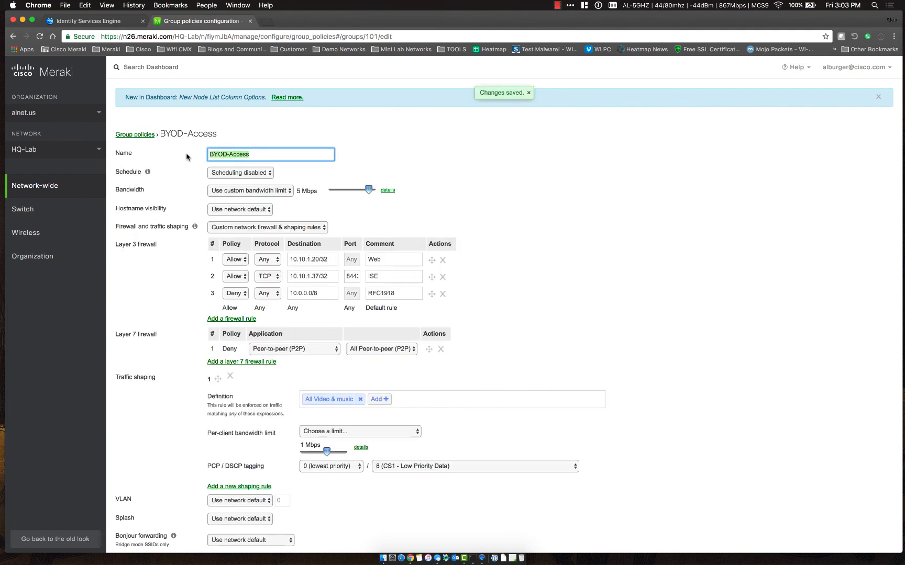
pyautogui.click(234, 122)
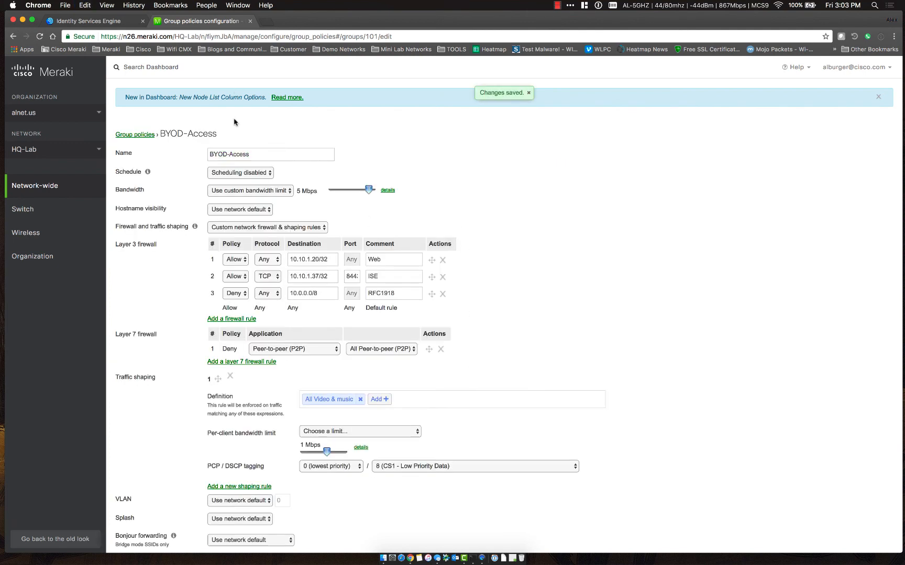
# Check the BYOD-Access policy name in Meraki, then return to the ISE Policy Sets page
pyautogui.click(114, 22)
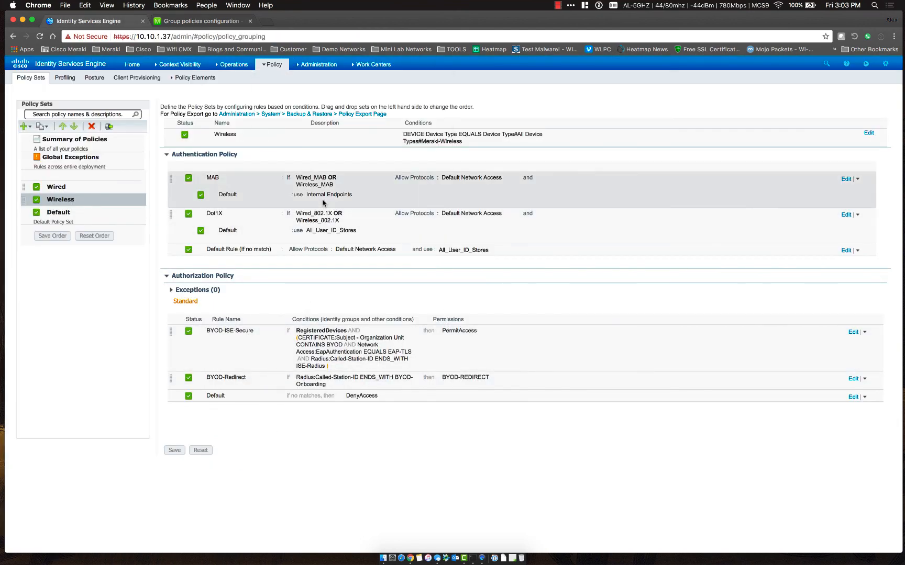
pyautogui.click(216, 22)
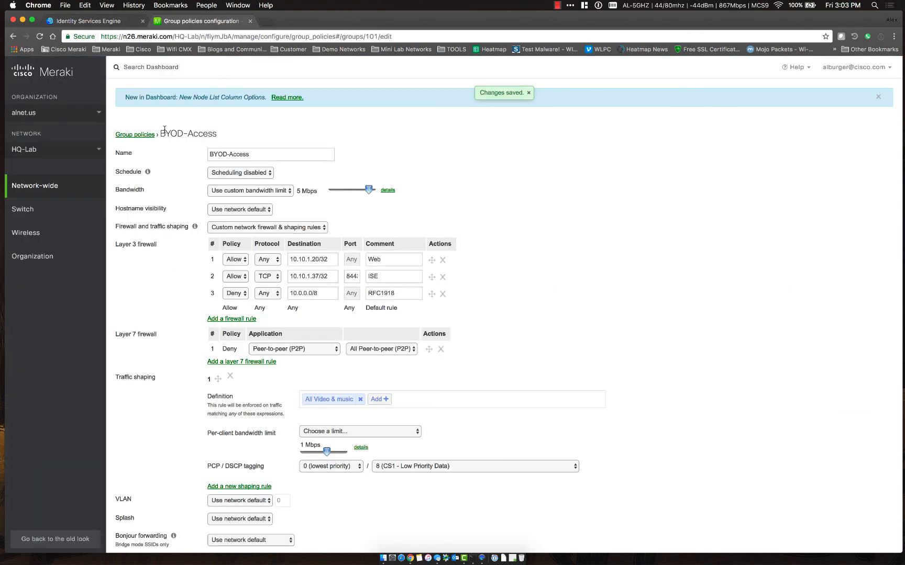
pyautogui.moveTo(162, 131); pyautogui.dragTo(228, 130)
pyautogui.click(229, 130)
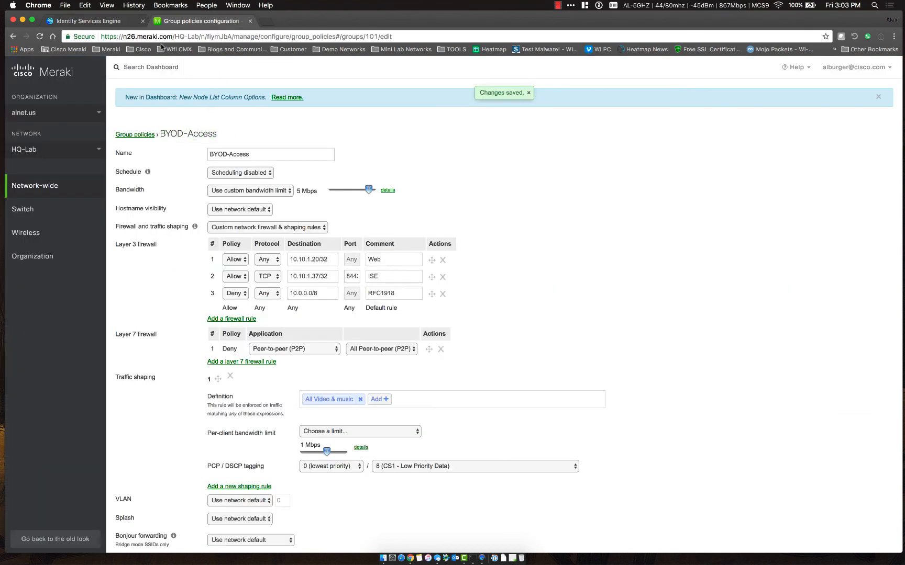
pyautogui.click(123, 25)
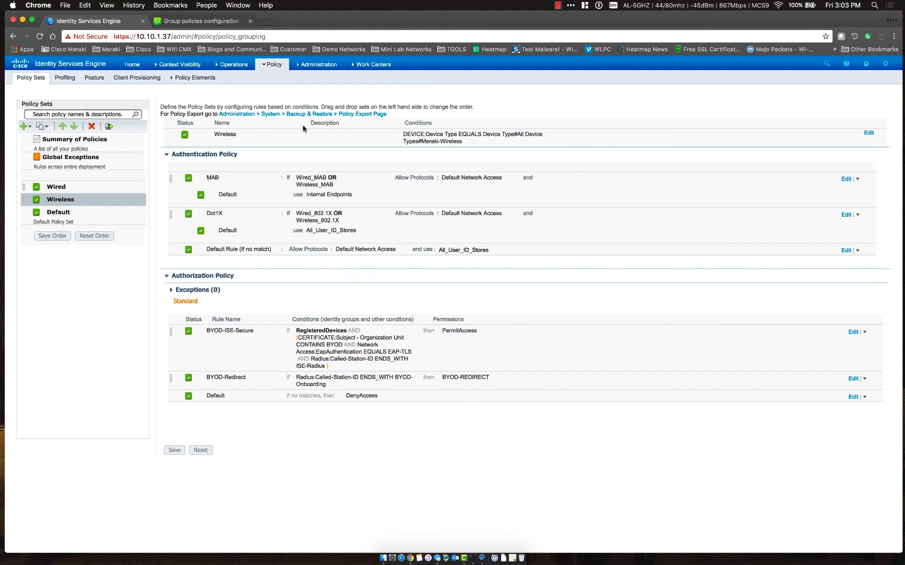
# Start a new authorization profile named BYOD-Access under Policy Elements Results
pyautogui.moveTo(268, 59)
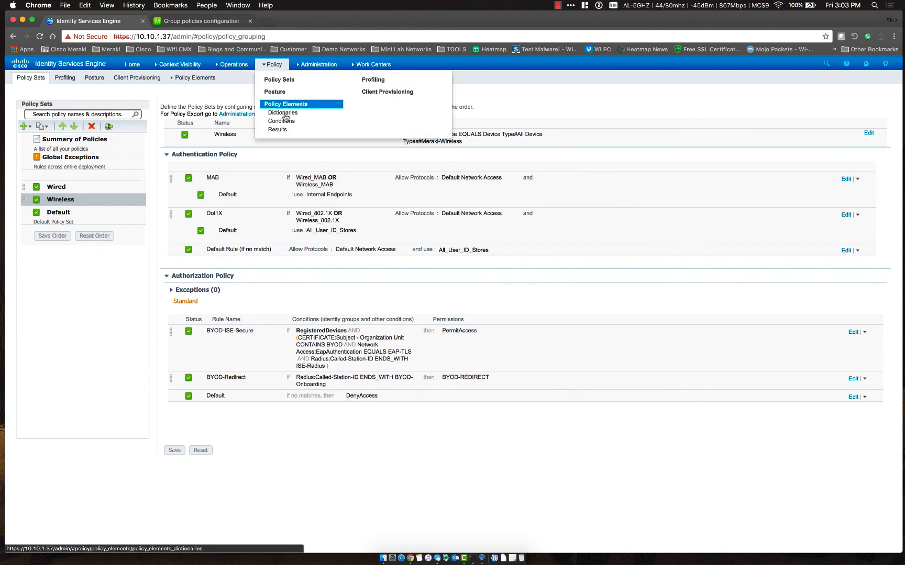
pyautogui.click(282, 131)
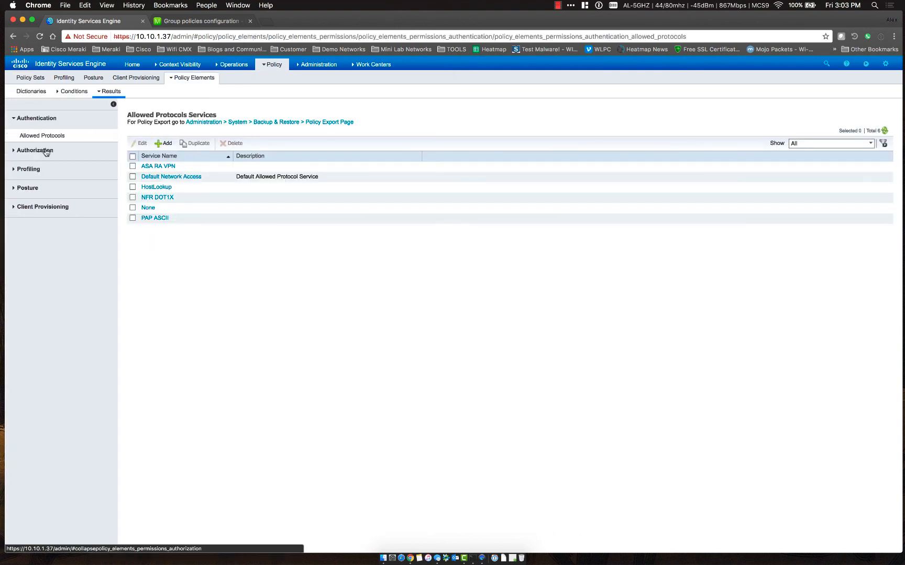
pyautogui.click(34, 151)
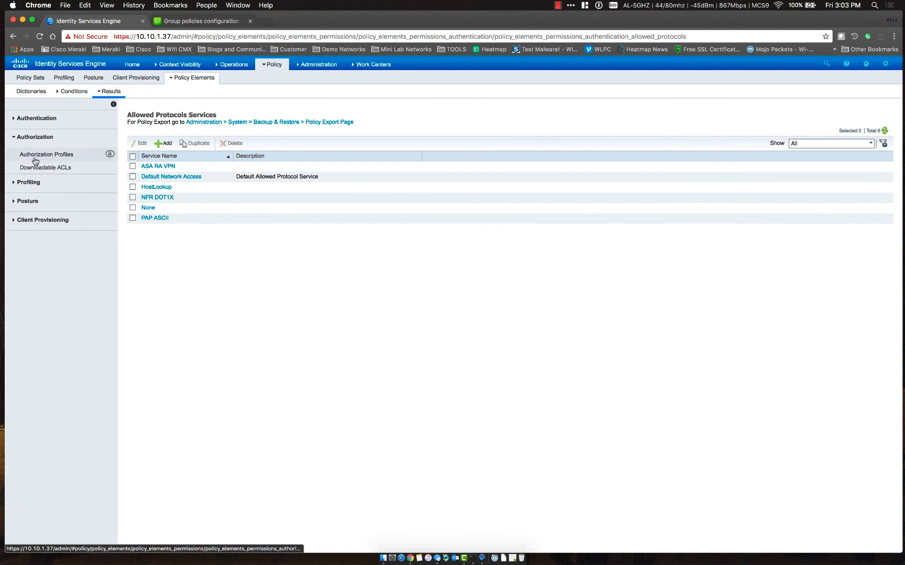
pyautogui.click(34, 156)
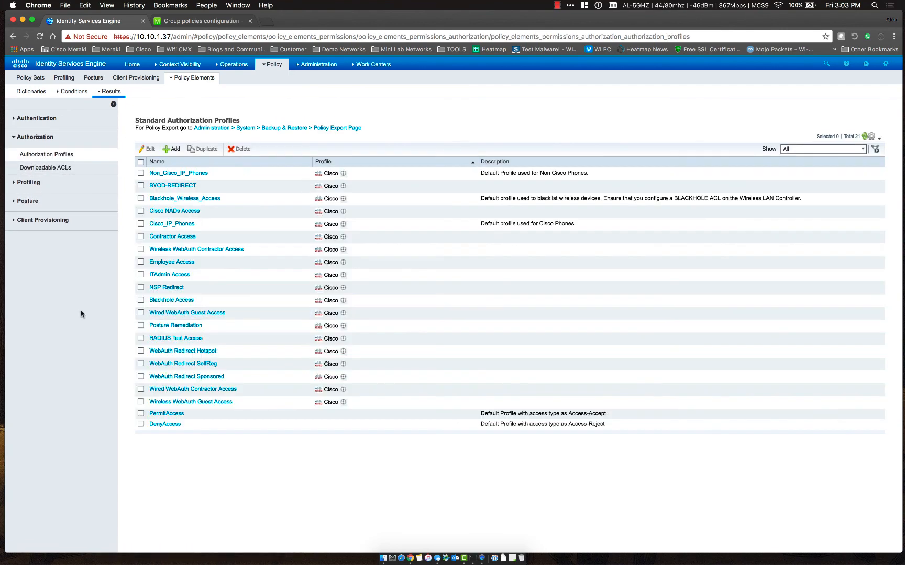
pyautogui.click(170, 149)
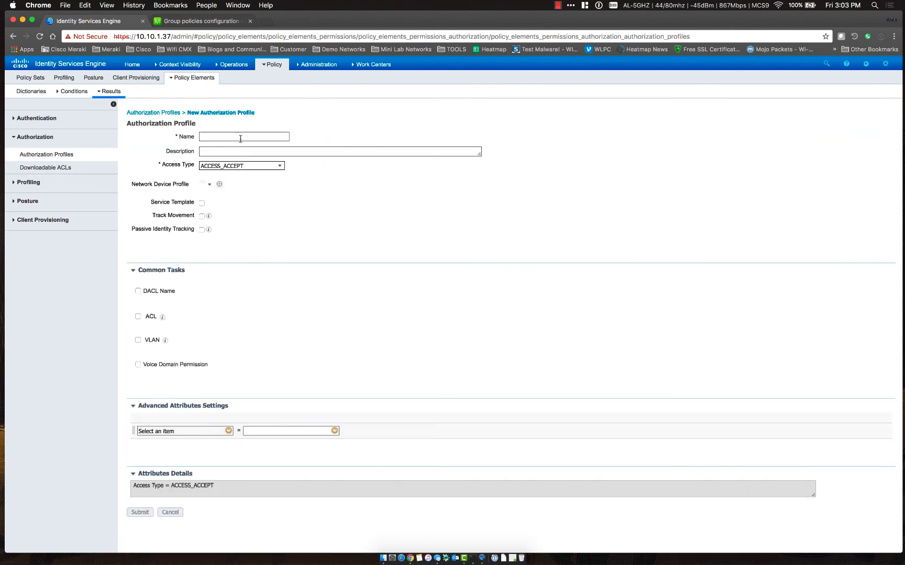
pyautogui.write('BYOD-Acce')
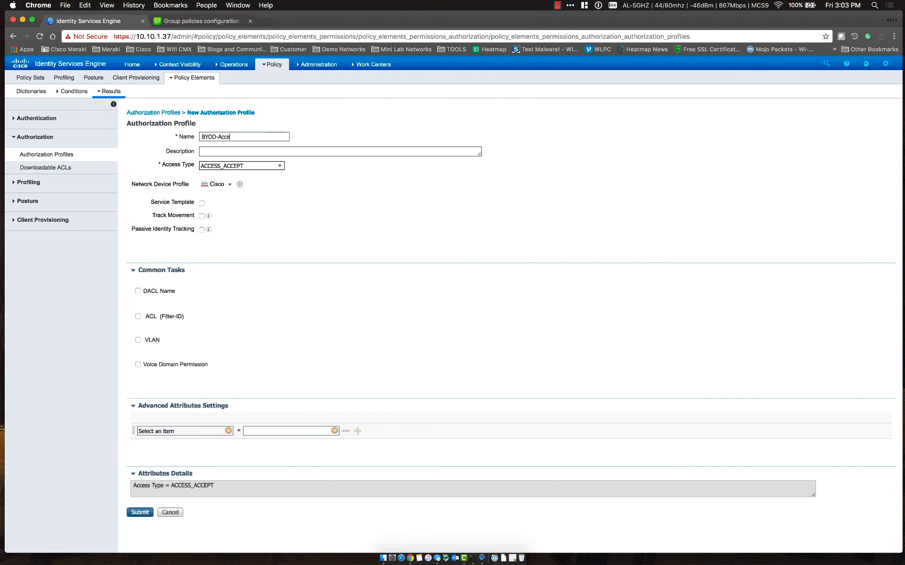
pyautogui.write('ss')
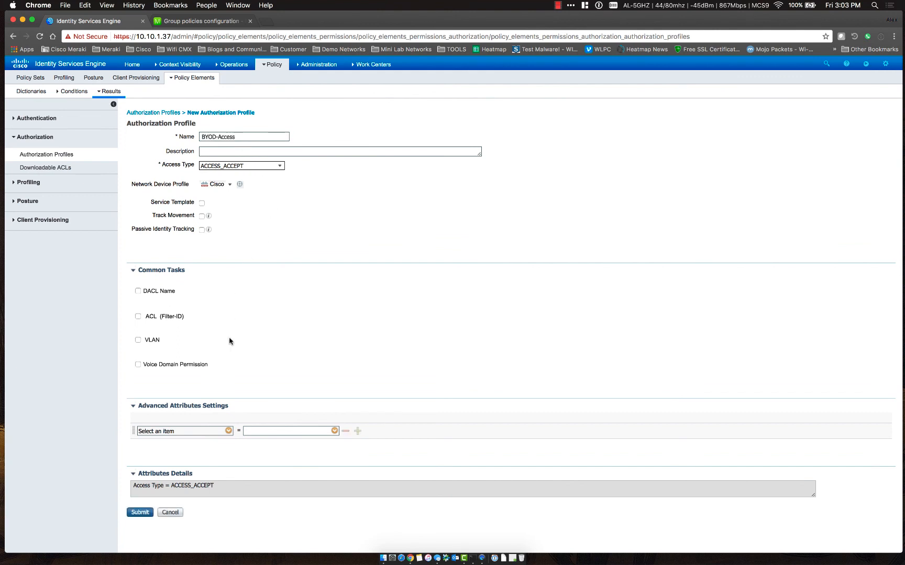
# Add advanced attribute Radius Filter-ID = BYOD-Access and submit the profile
pyautogui.scroll(-10, 229, 341)
pyautogui.scroll(-2, 229, 341)
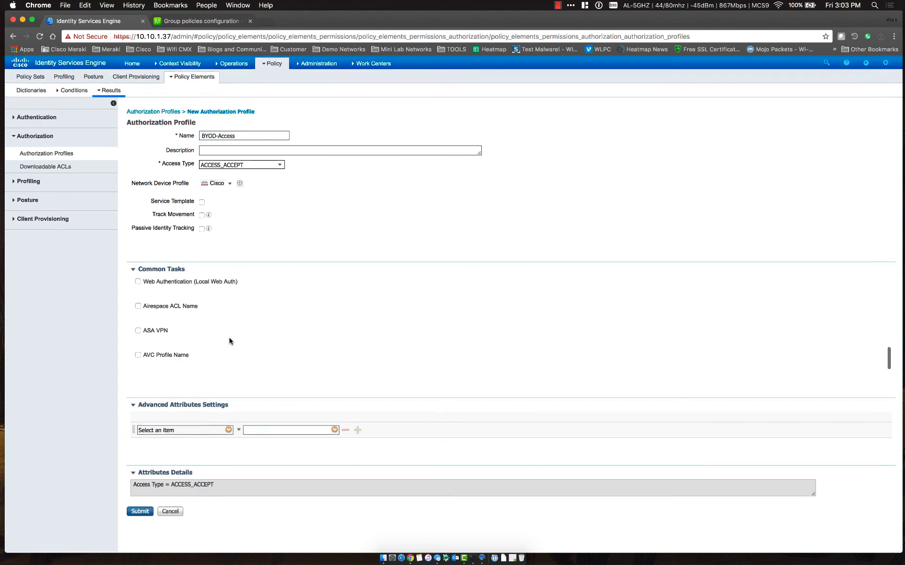
pyautogui.scroll(4, 222, 306)
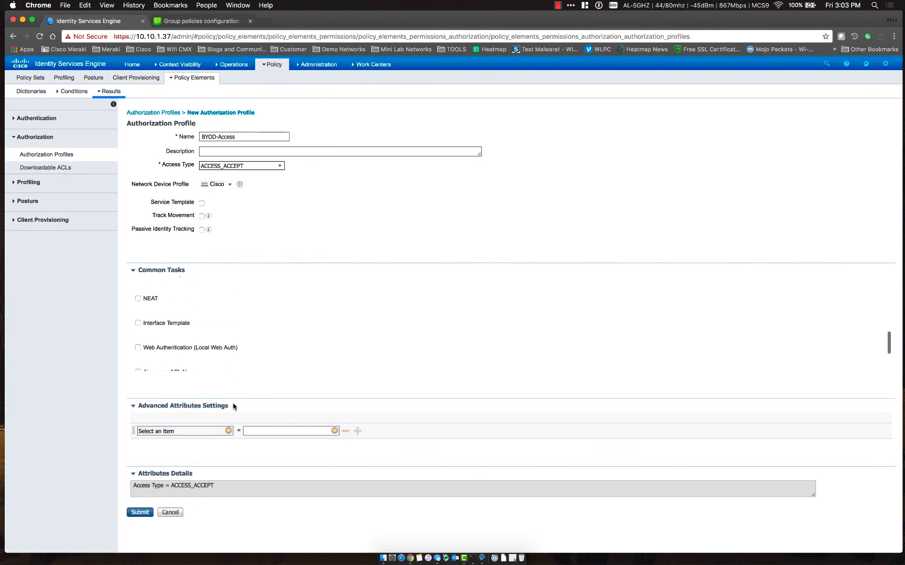
pyautogui.click(228, 431)
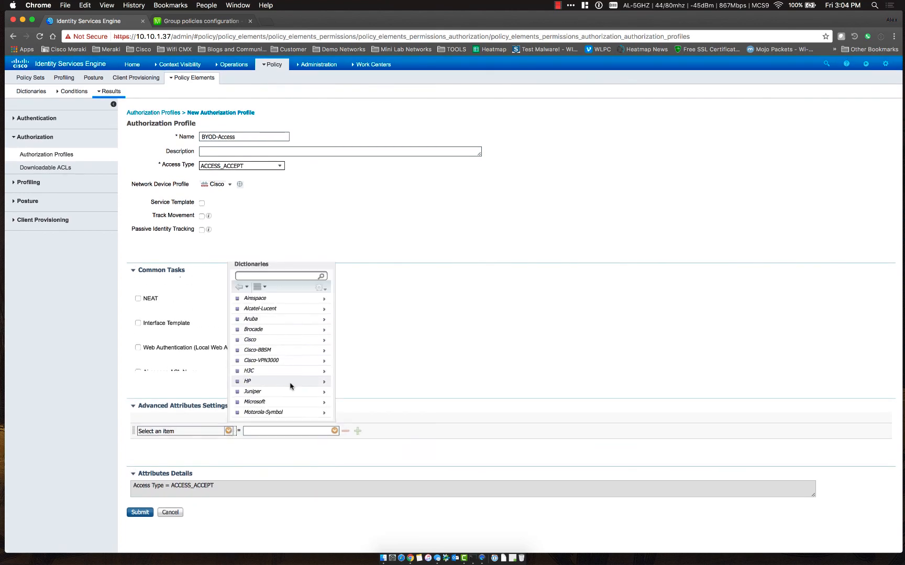
pyautogui.scroll(-3, 289, 384)
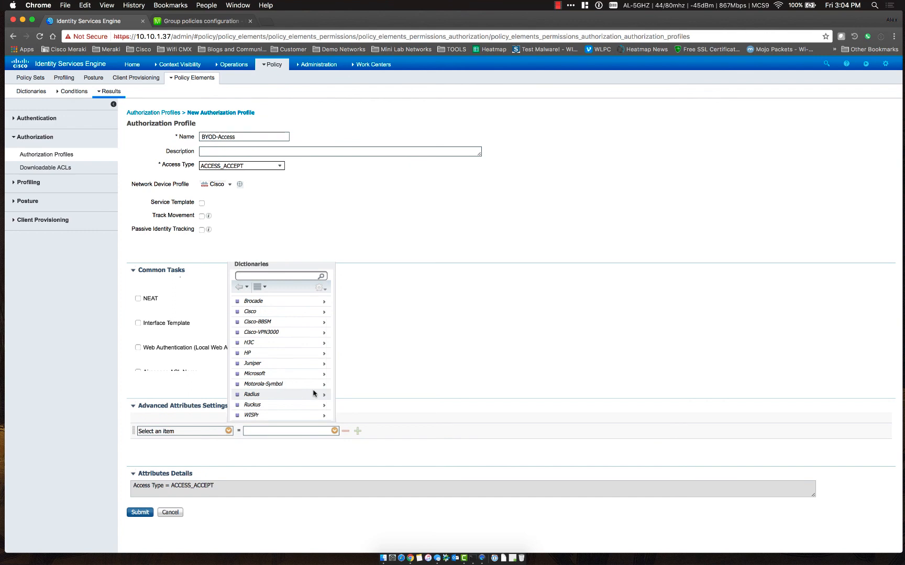
pyautogui.click(314, 393)
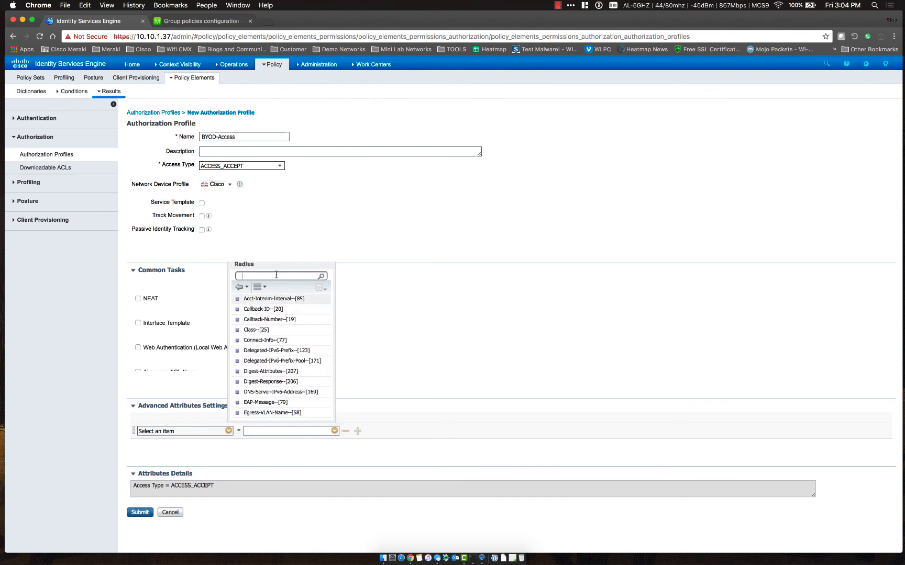
pyautogui.click(309, 280)
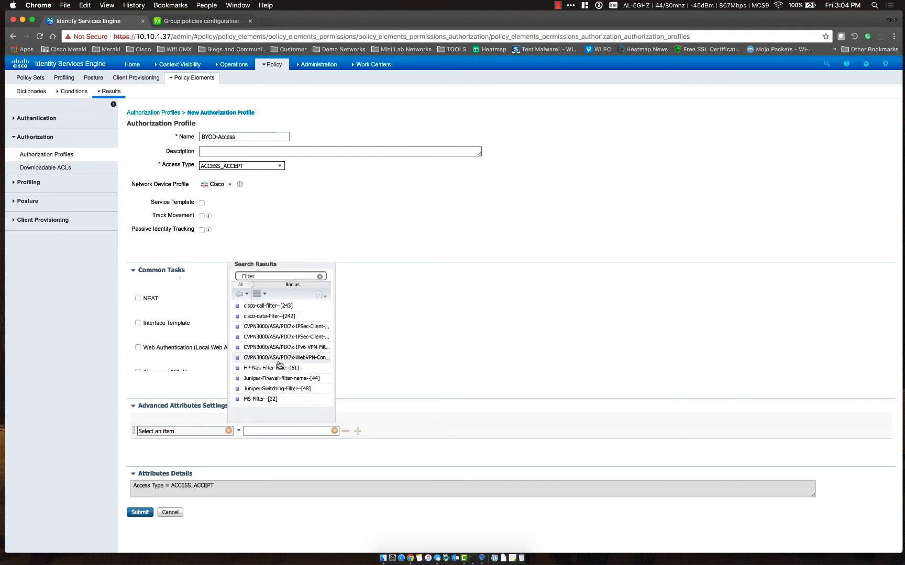
pyautogui.scroll(-2, 275, 369)
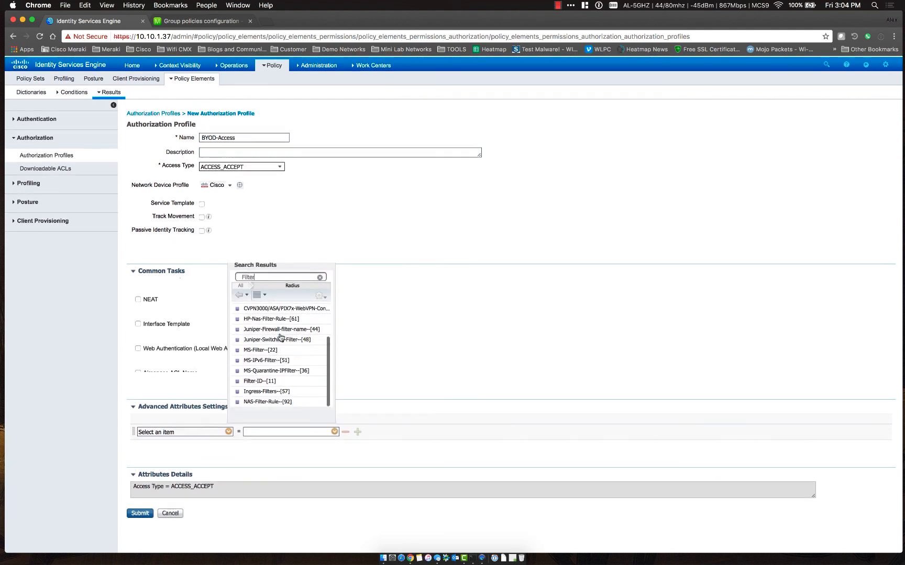
pyautogui.click(259, 379)
pyautogui.click(276, 431)
pyautogui.write('BYOD-Access')
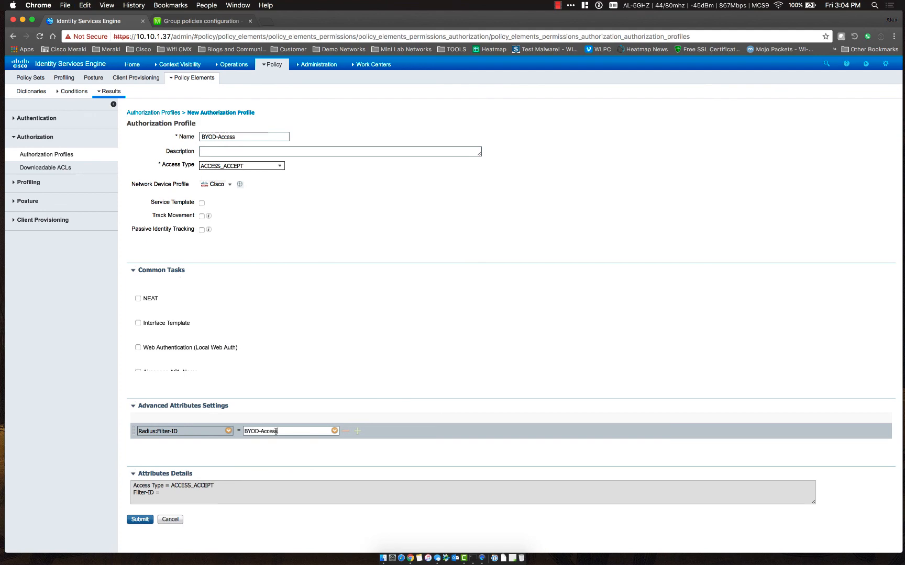
pyautogui.click(140, 519)
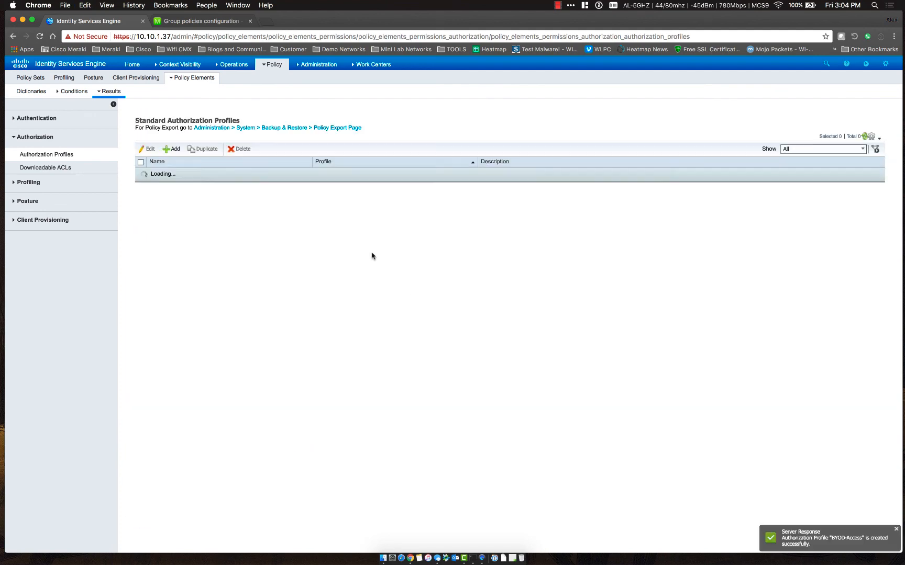
# In the Wireless policy set, switch BYOD-ISE-Secure's permission from PermitAccess to BYOD-Access and save
pyautogui.moveTo(231, 69)
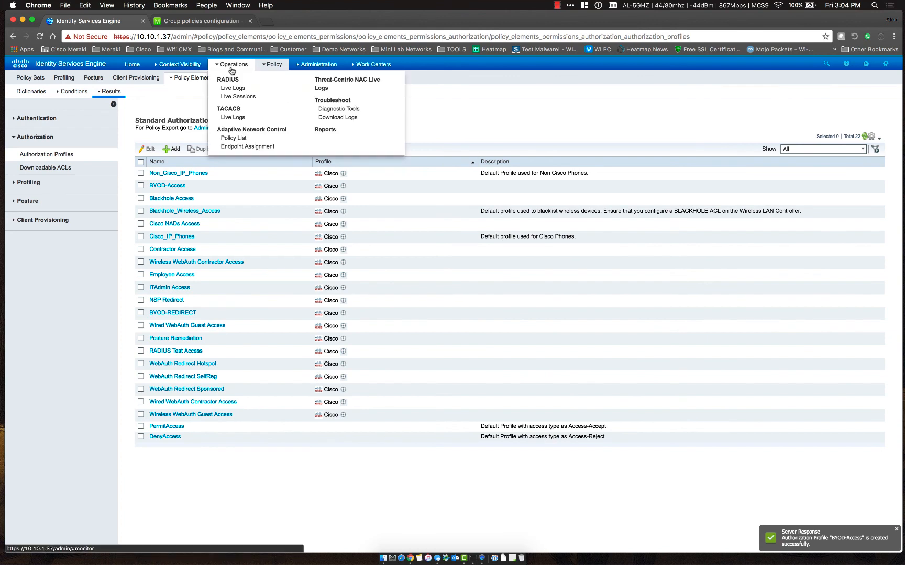
pyautogui.click(270, 78)
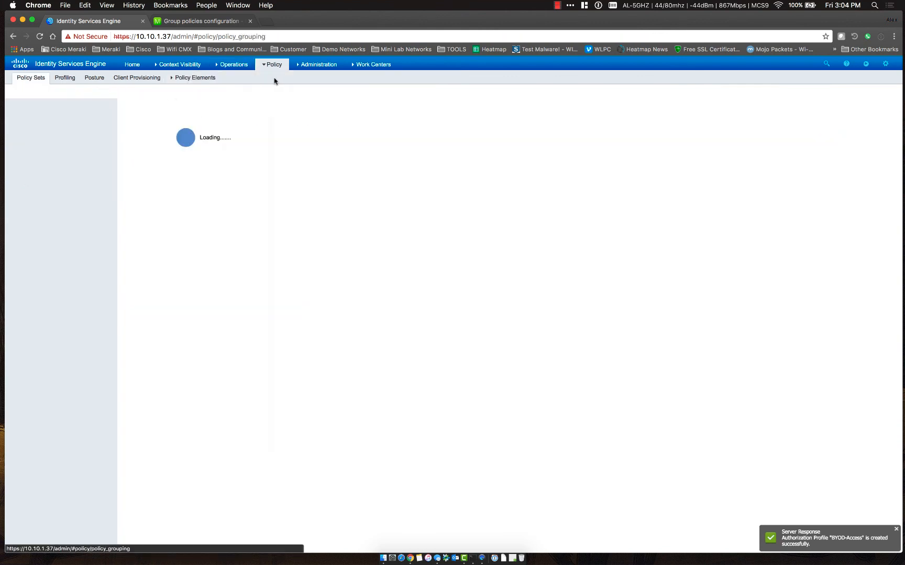
pyautogui.click(58, 200)
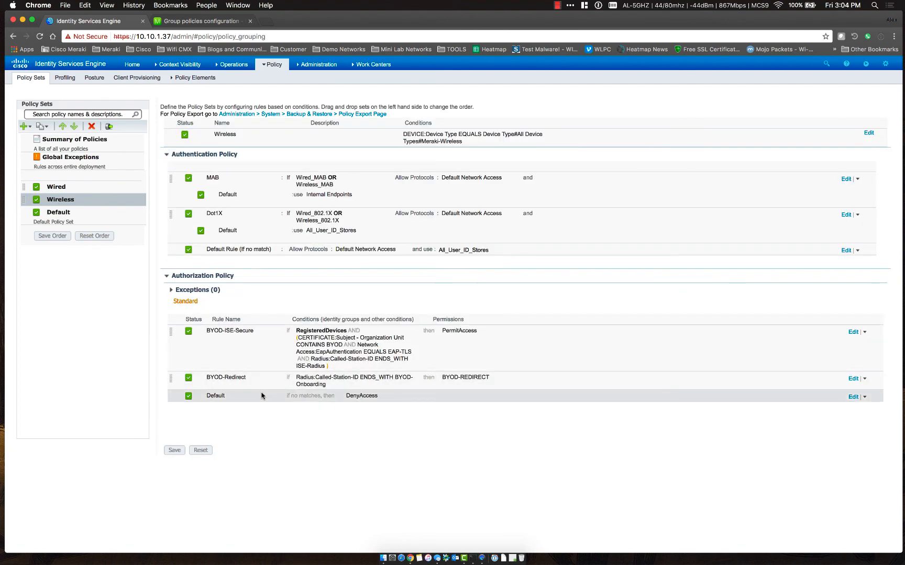
pyautogui.click(452, 336)
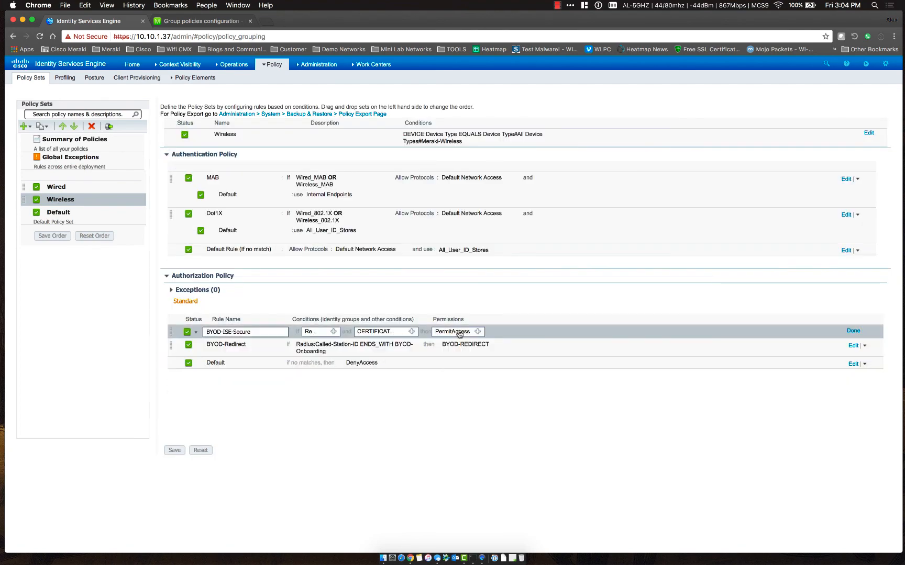
pyautogui.click(478, 331)
pyautogui.click(521, 358)
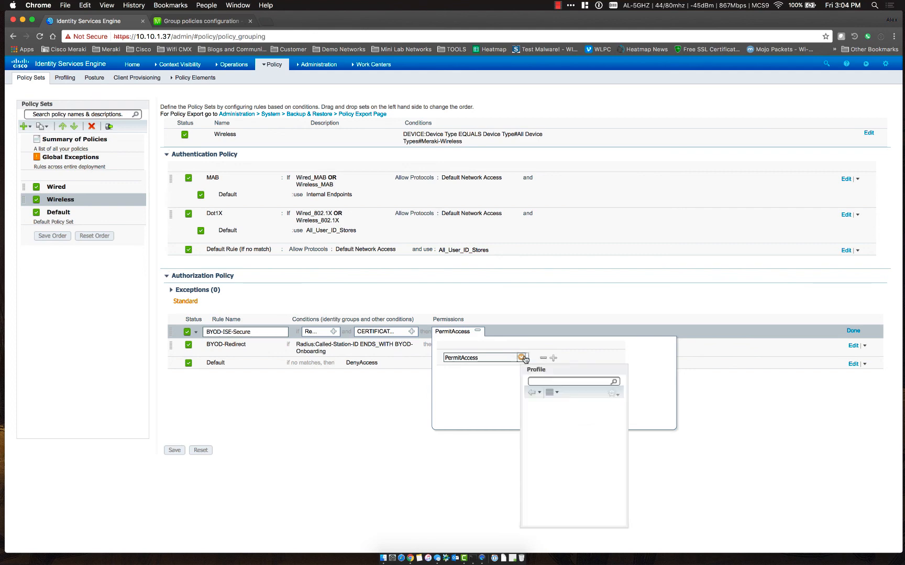
pyautogui.click(572, 416)
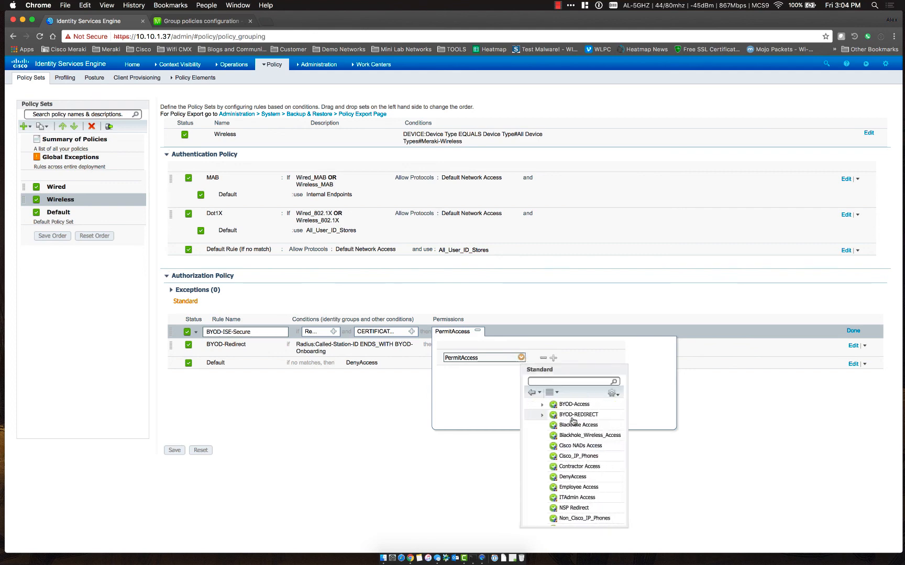
pyautogui.scroll(-3, 561, 485)
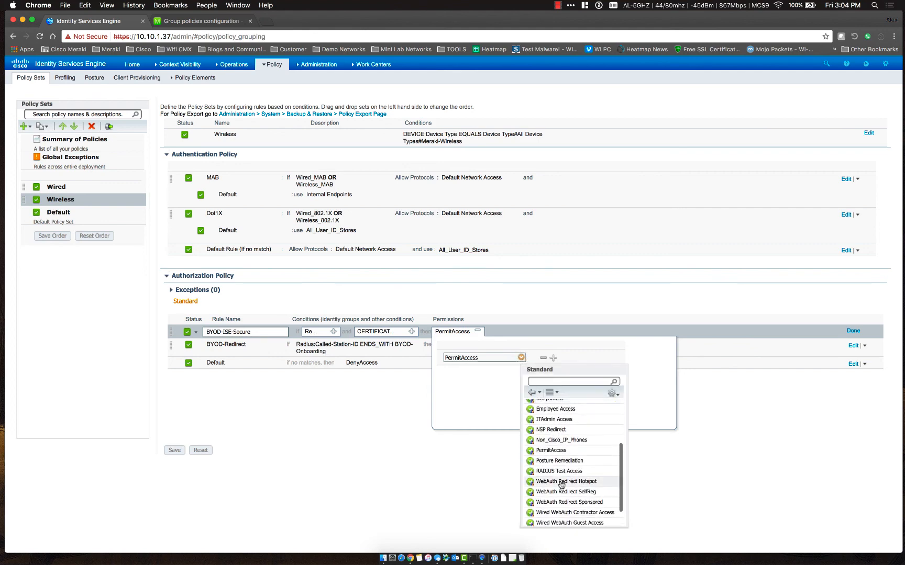
pyautogui.scroll(3, 561, 456)
pyautogui.scroll(2, 559, 454)
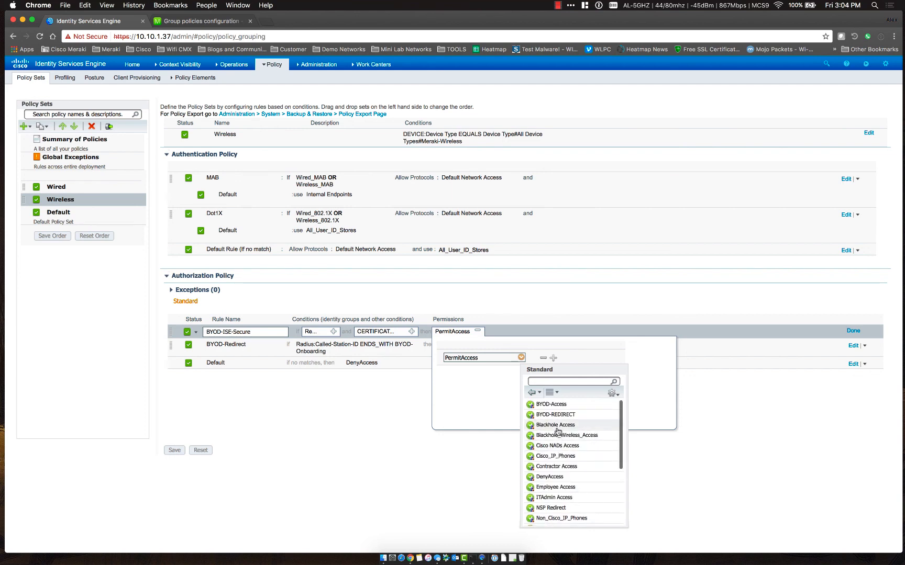
pyautogui.click(556, 407)
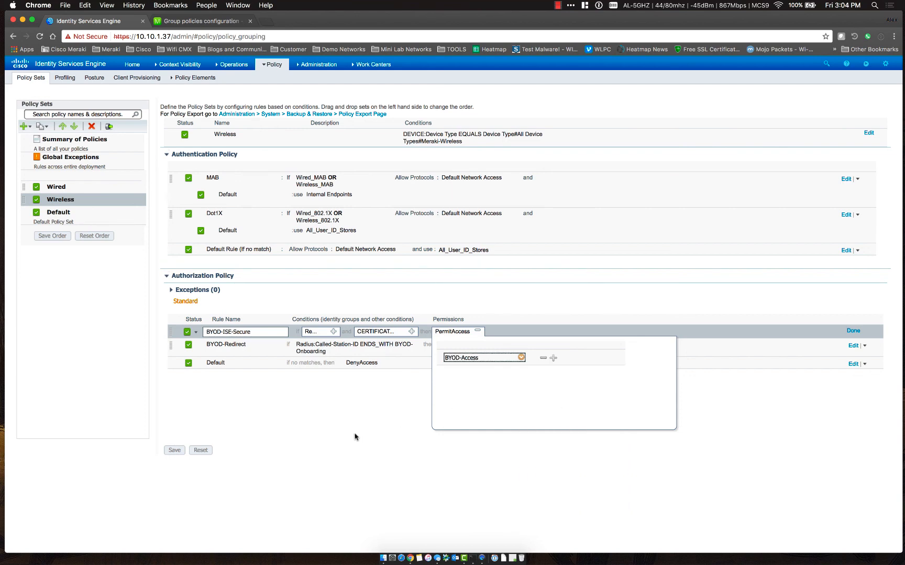
pyautogui.click(175, 450)
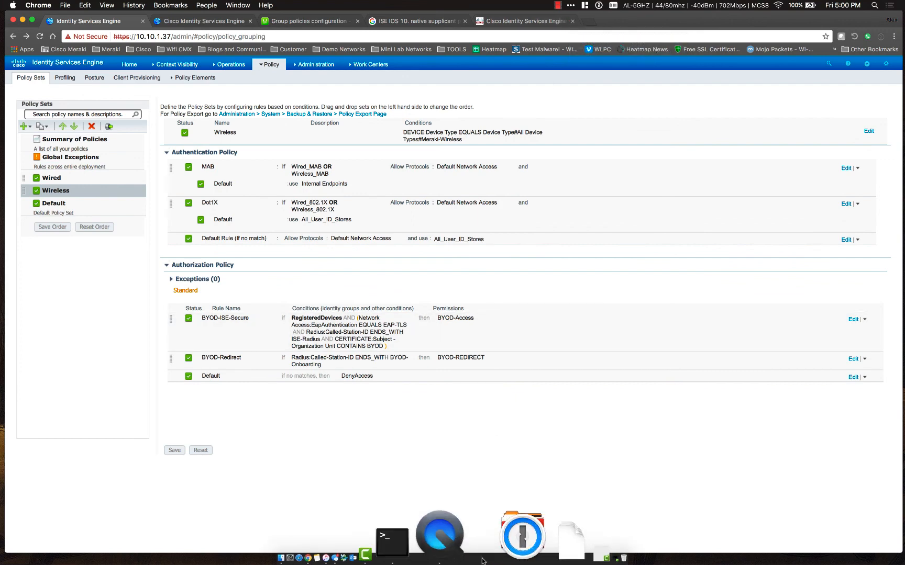
# On the mirrored iPad, browse to msn.com to reach the BYOD portal
pyautogui.click(513, 558)
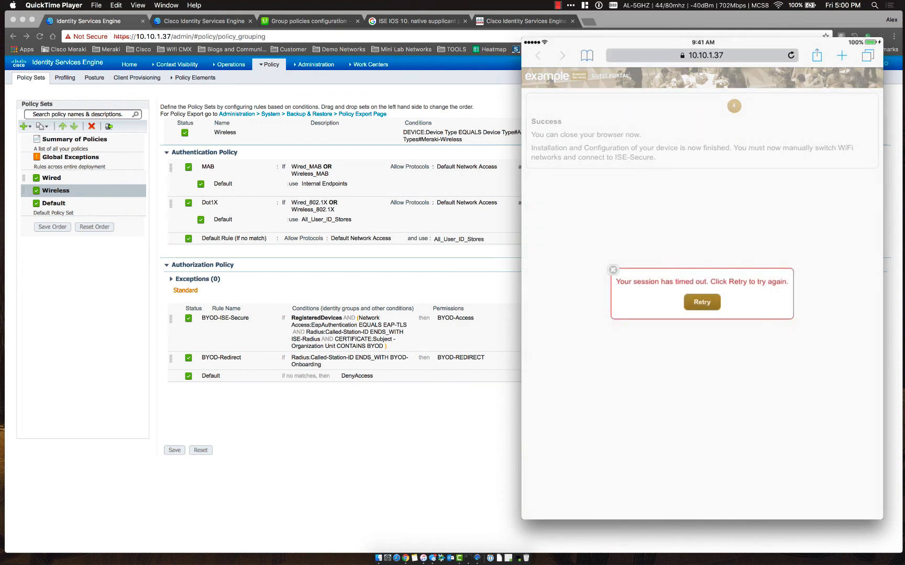
pyautogui.click(702, 55)
pyautogui.write('m')
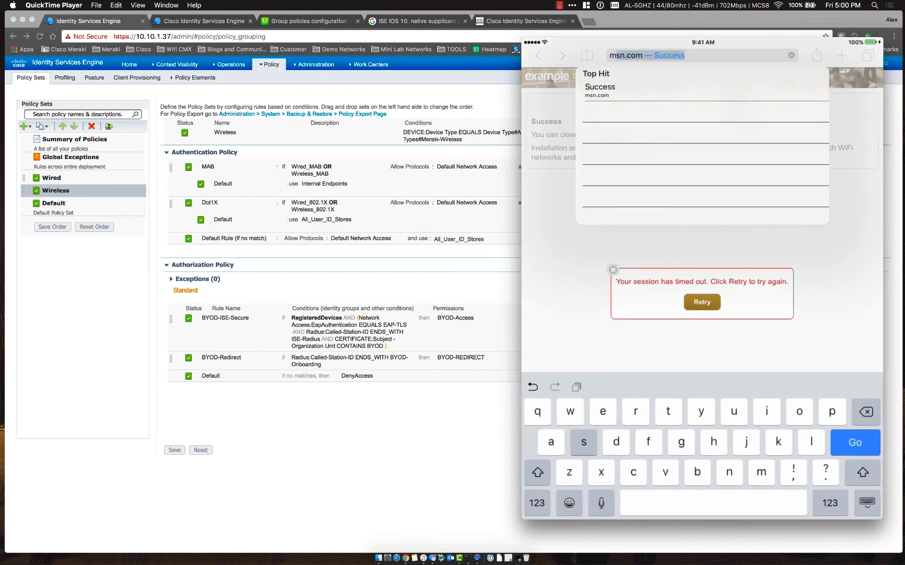
pyautogui.write('sn.com')
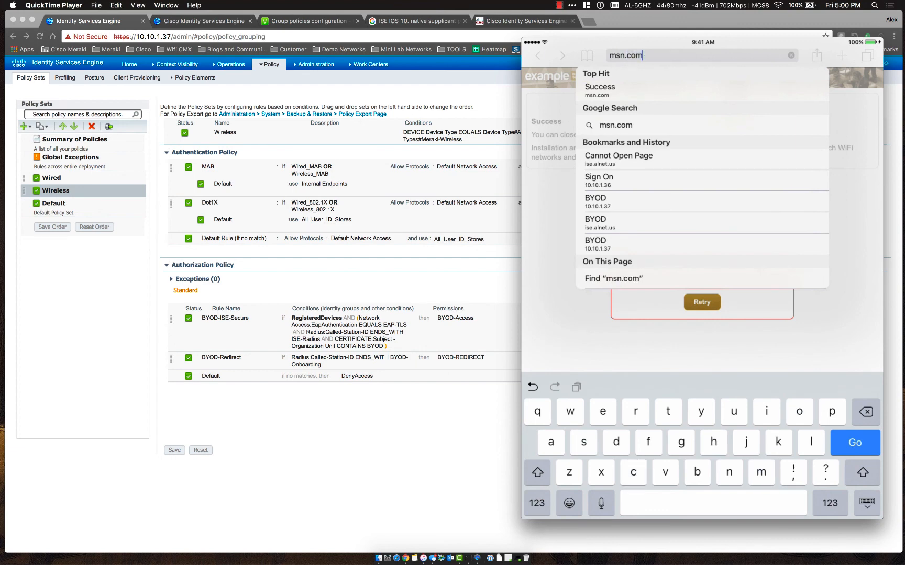
pyautogui.press('Return')
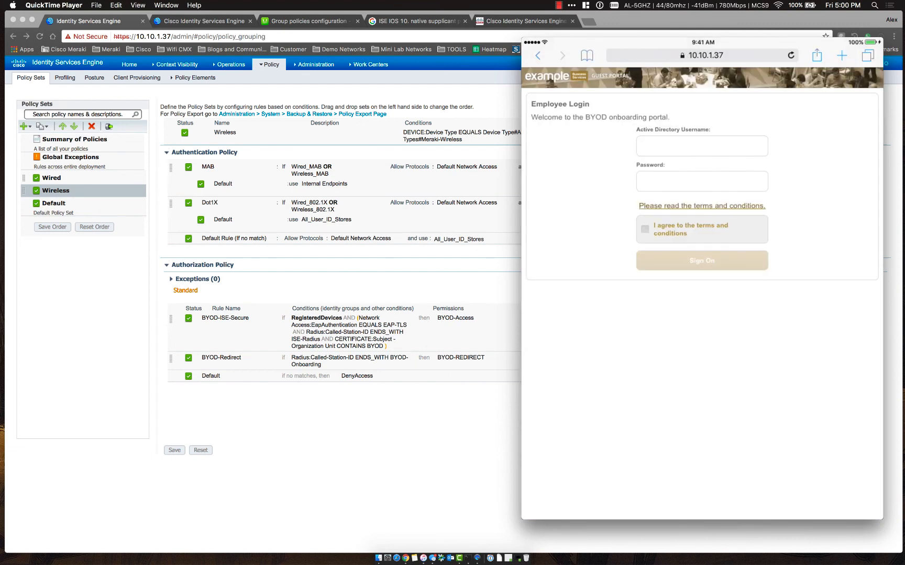
# Sign on to the BYOD portal with the user's credentials, agreeing to the terms
pyautogui.click(701, 147)
pyautogui.write('User')
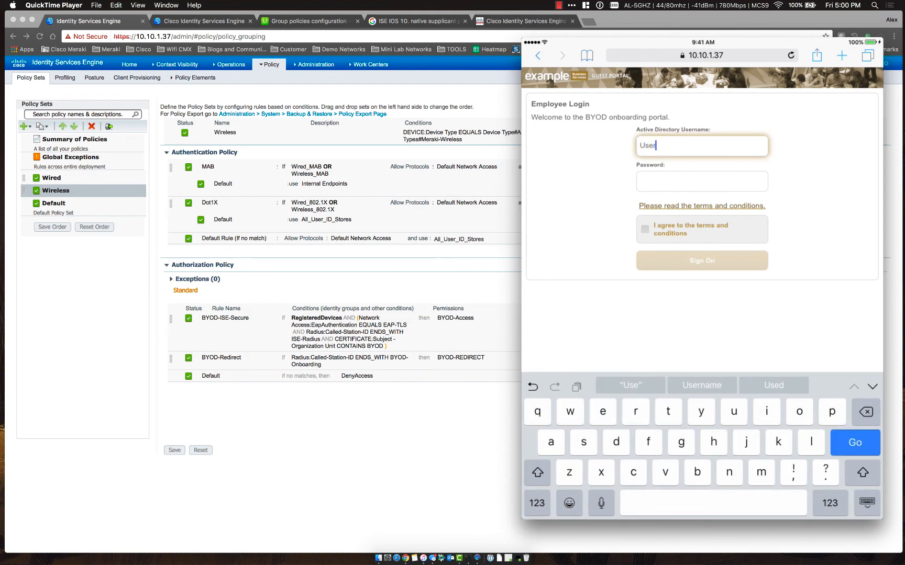
pyautogui.write('1')
pyautogui.click(701, 182)
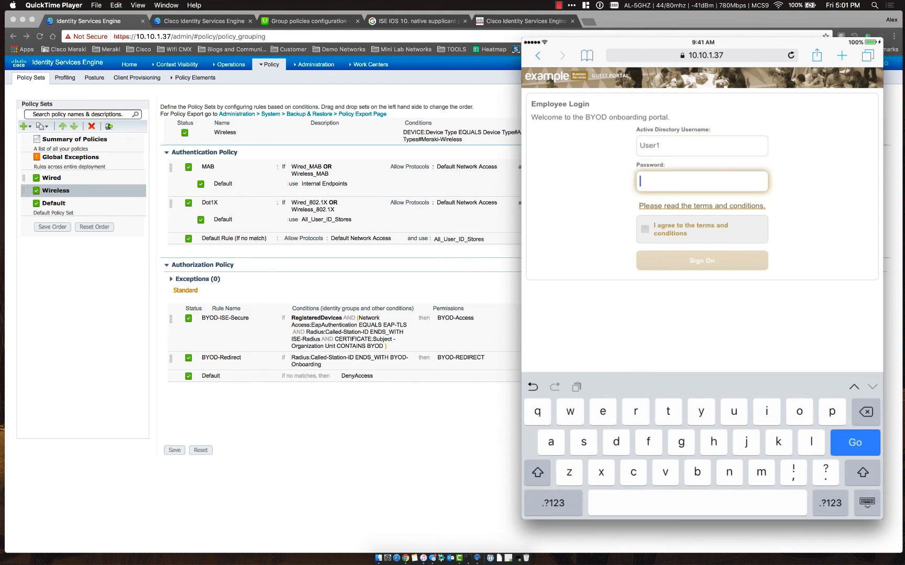
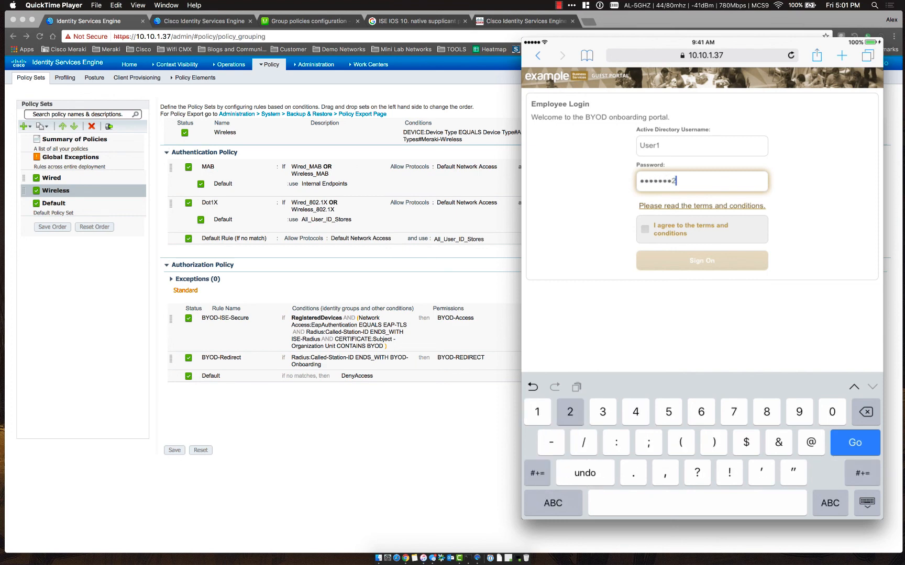
pyautogui.click(645, 229)
pyautogui.click(702, 260)
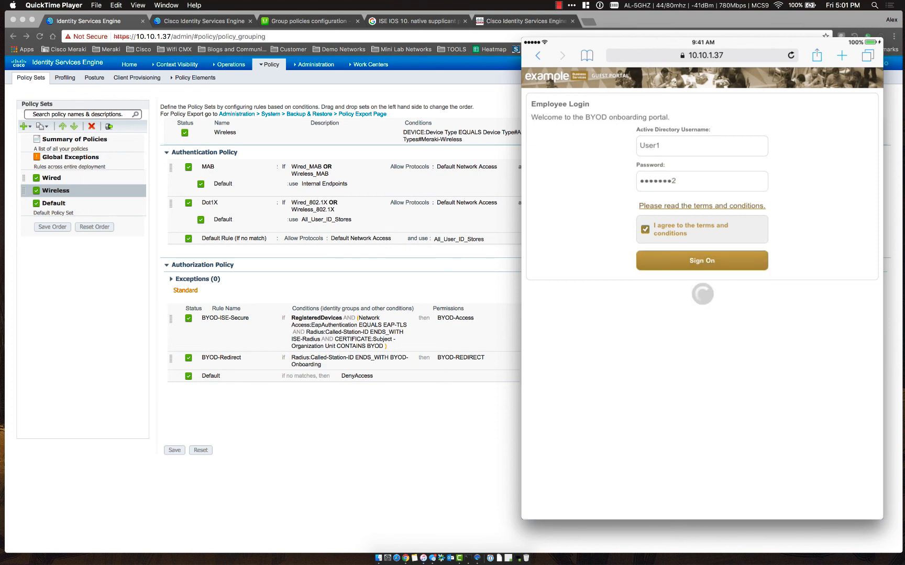
# Start onboarding, name the device 'Ipad', and launch the Apple profile installers
pyautogui.click(701, 179)
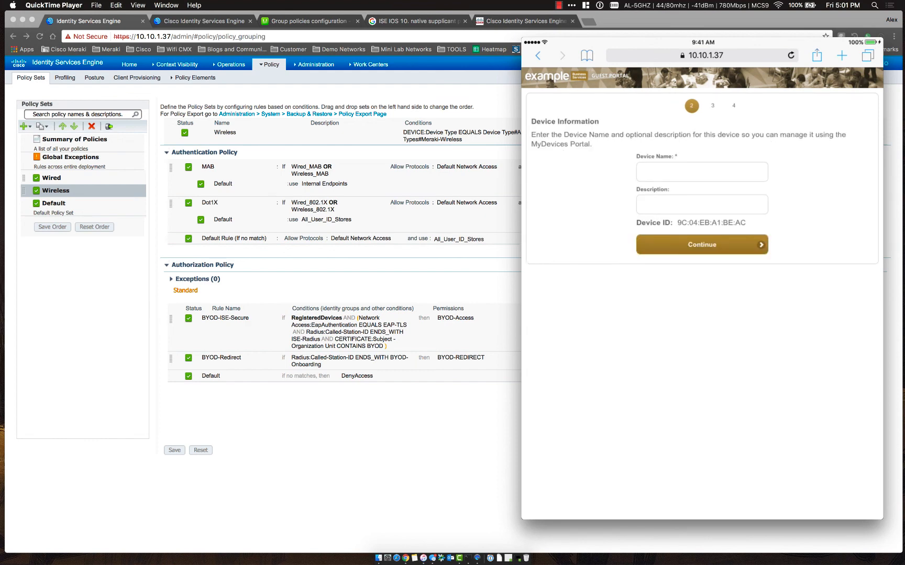
pyautogui.click(701, 171)
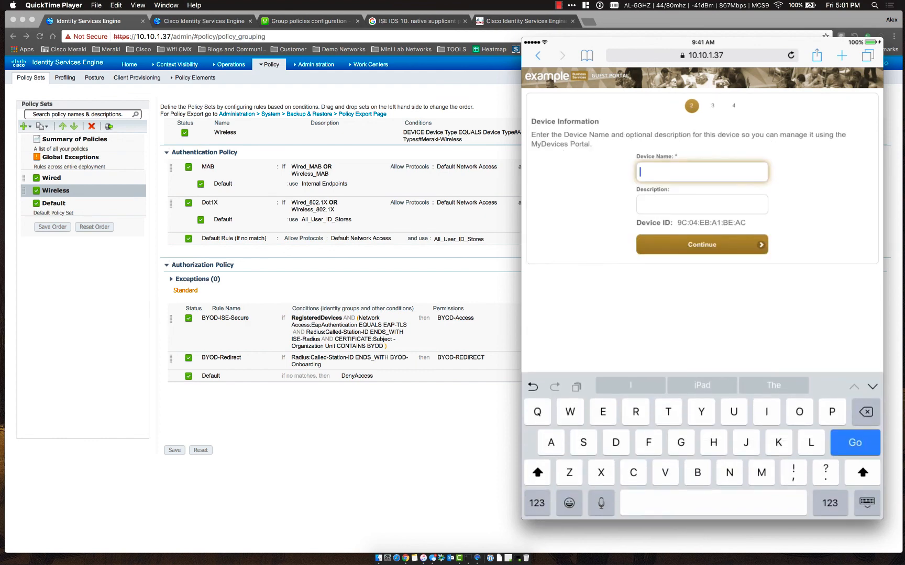
pyautogui.write('Ipad')
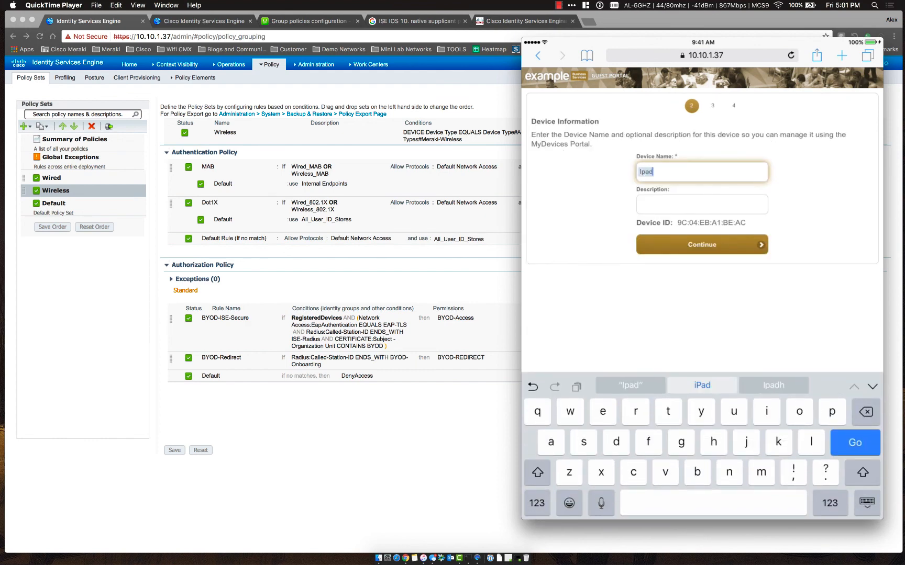
pyautogui.click(702, 244)
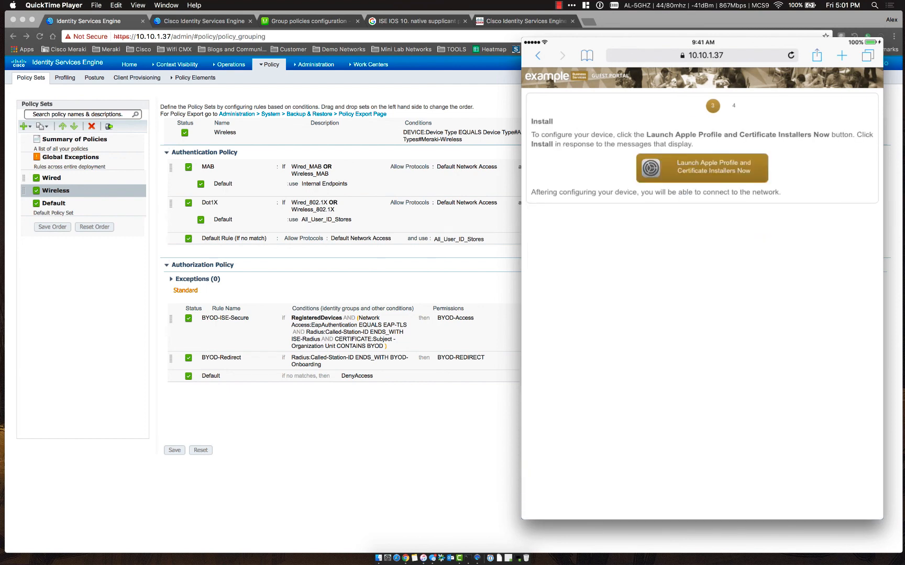
pyautogui.click(702, 168)
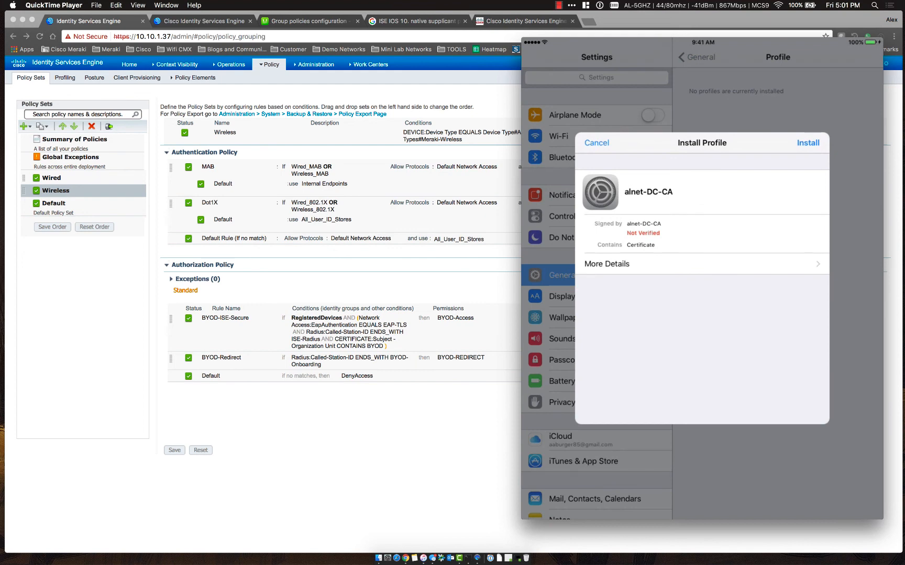
# Install the alnet-DC-CA root certificate profile on the iPad, accepting the certificate warning
pyautogui.click(808, 143)
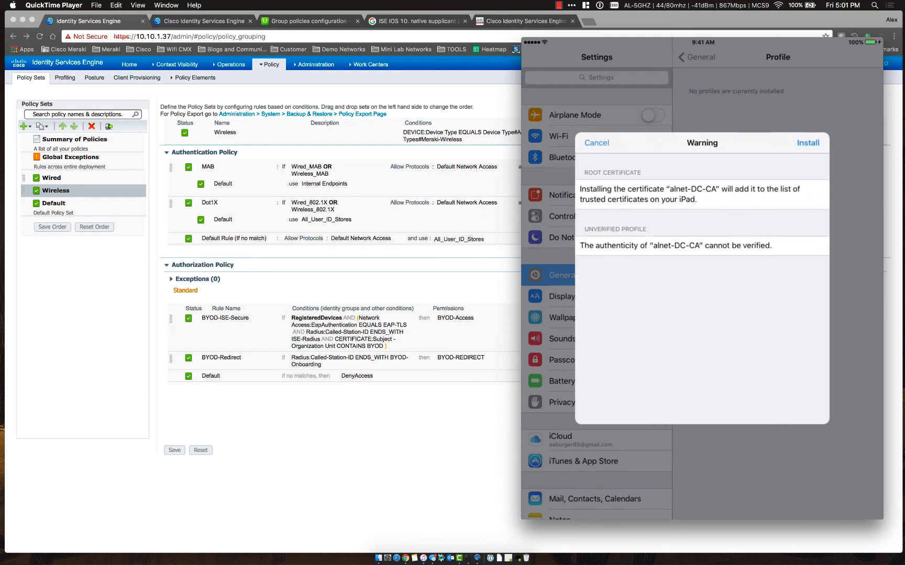
pyautogui.click(808, 143)
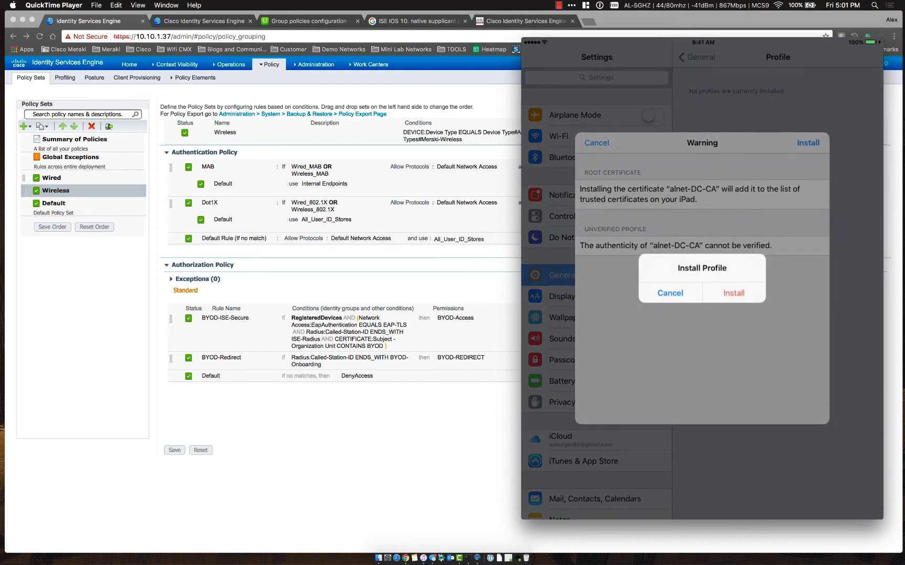
pyautogui.click(733, 293)
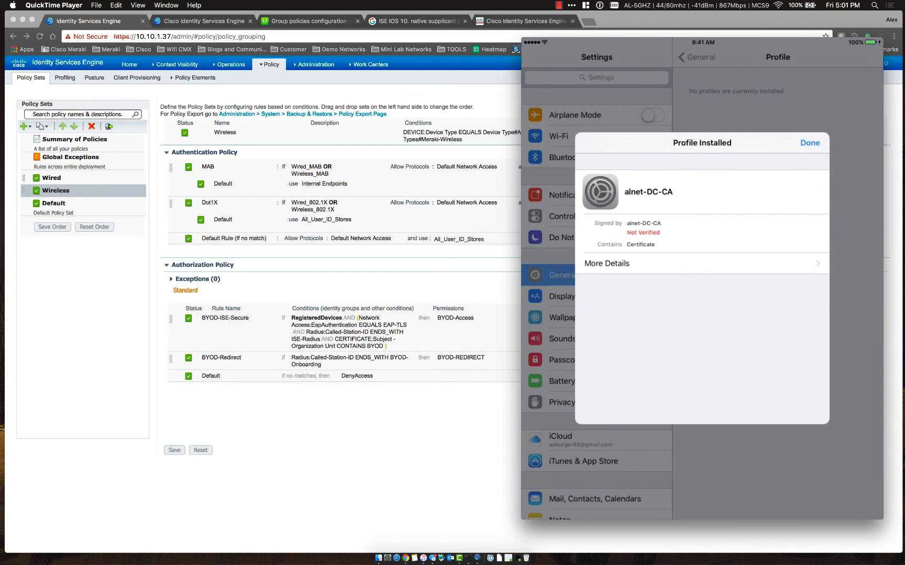
pyautogui.click(810, 143)
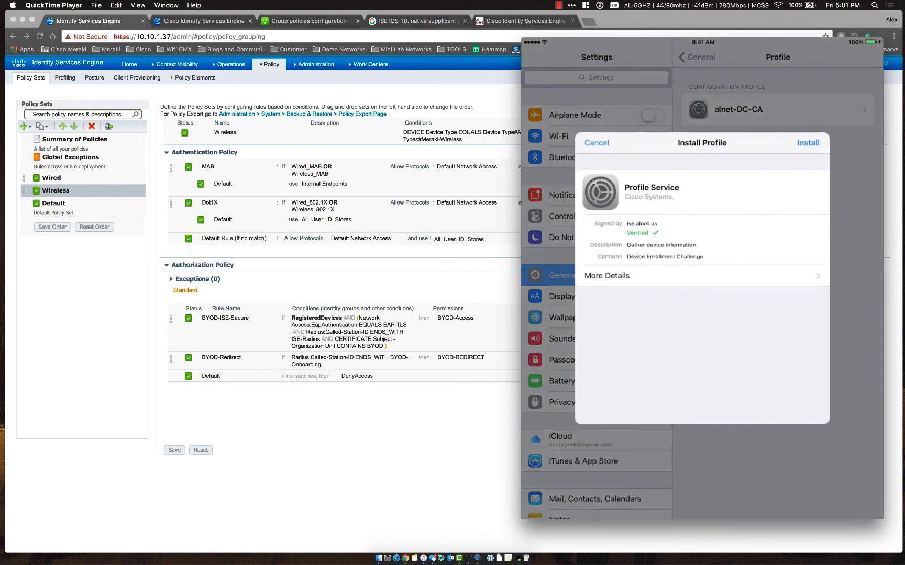
# Install the ISE-Secure Wi-Fi profile with its device certificate and finish
pyautogui.click(808, 143)
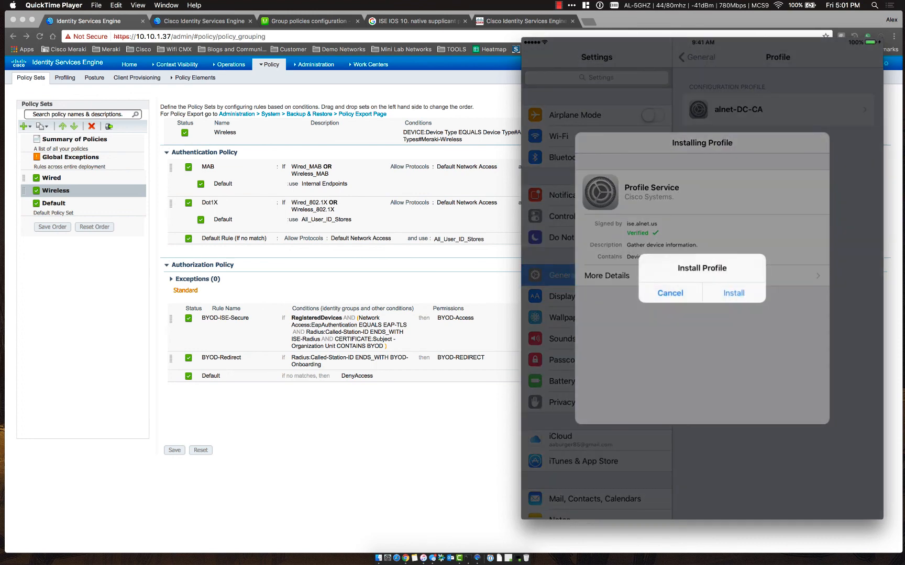
pyautogui.click(732, 295)
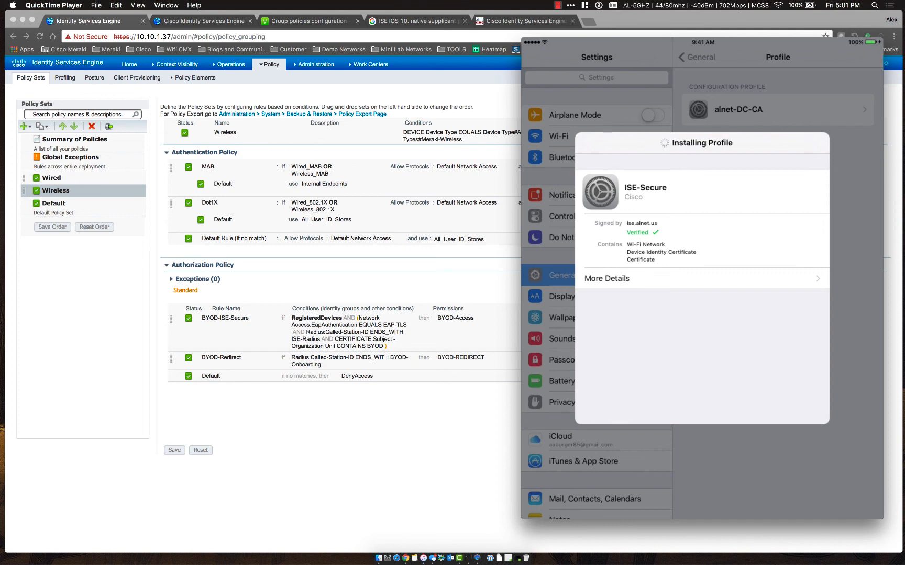
pyautogui.click(809, 143)
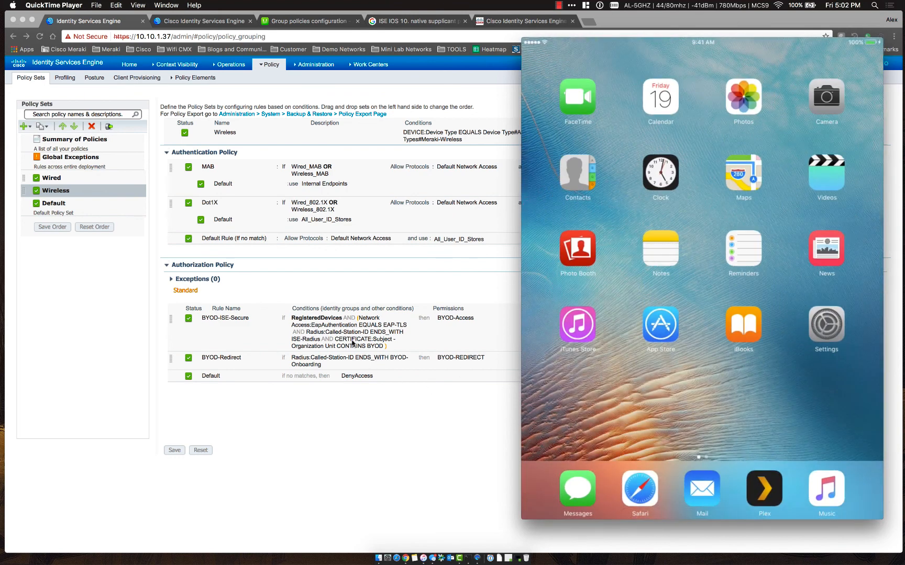
# Check the ISE policy page, then bring back the iPad mirror showing ISE-Secure failing to join
pyautogui.click(377, 416)
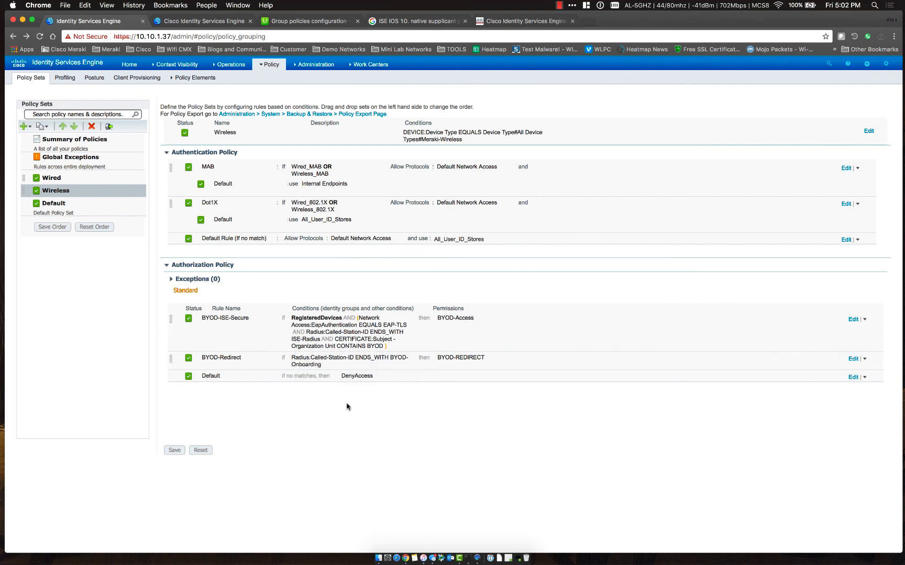
pyautogui.click(476, 558)
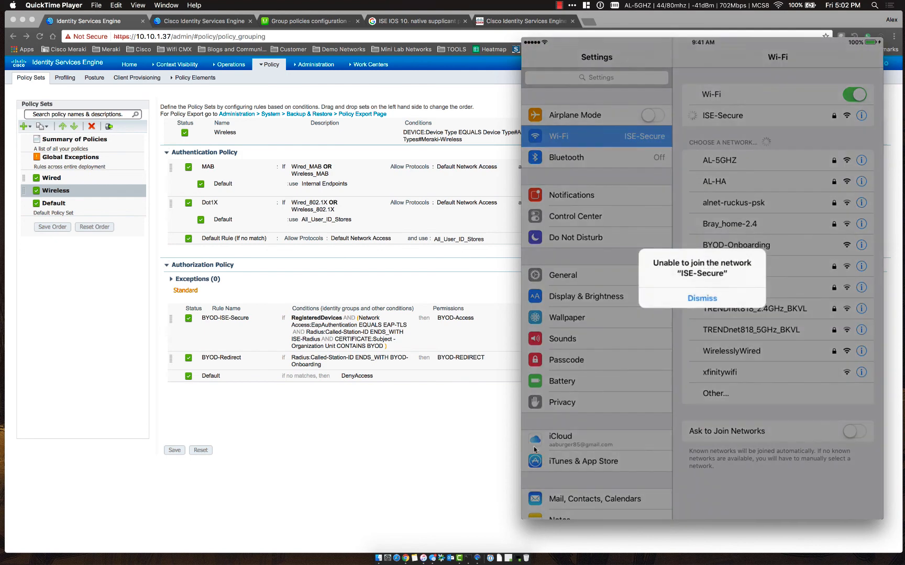
# In RADIUS Live Logs, review the failed iPad authentication's detail report
pyautogui.click(385, 495)
pyautogui.click(224, 67)
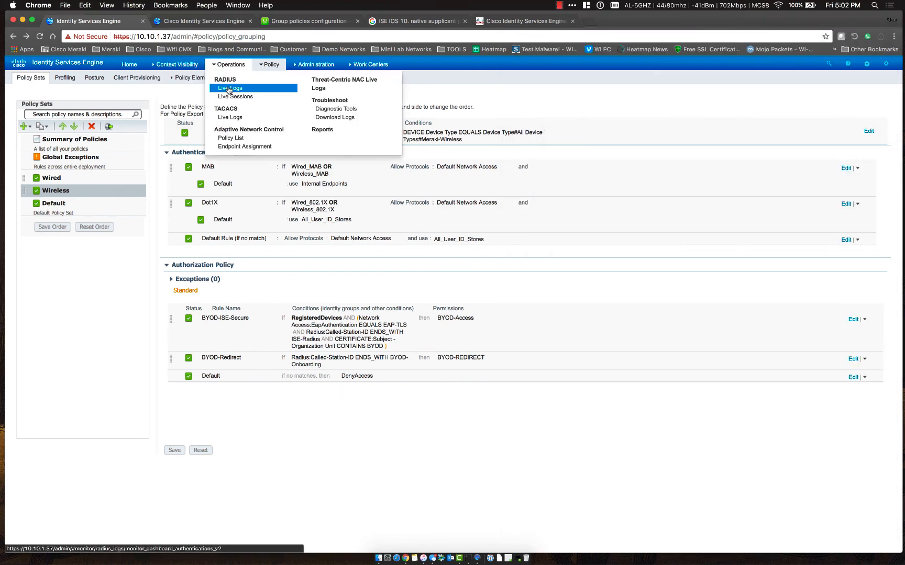
pyautogui.click(229, 88)
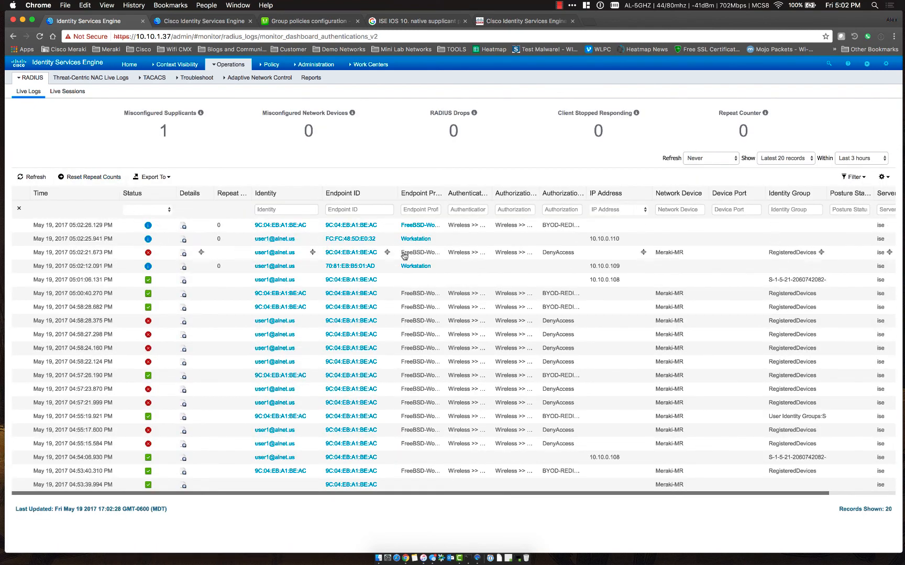
pyautogui.click(183, 252)
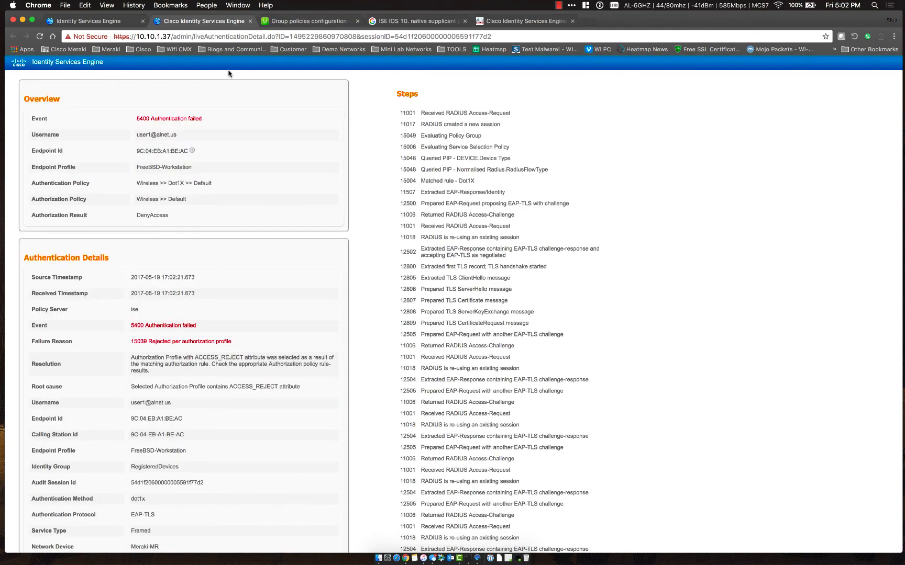
pyautogui.scroll(-3, 270, 268)
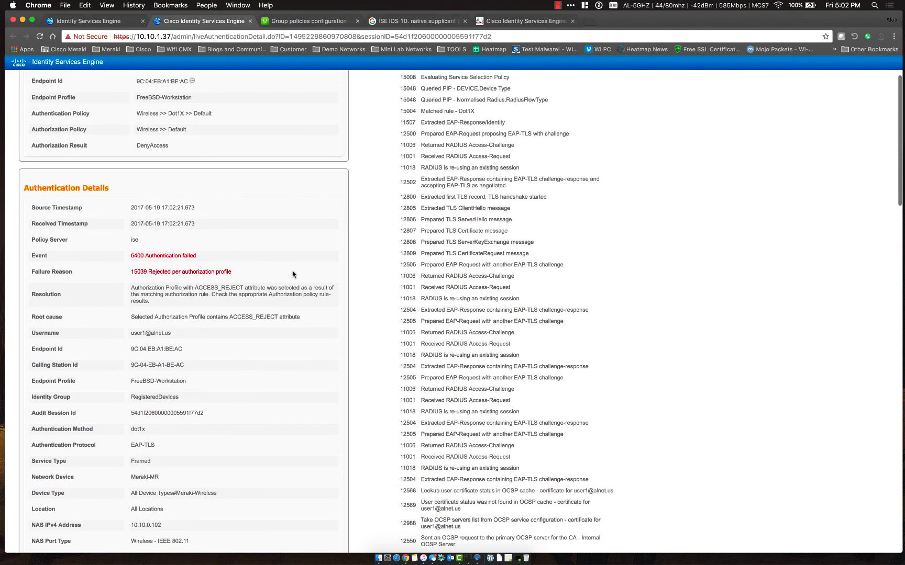
pyautogui.scroll(-10, 293, 274)
pyautogui.scroll(15, 292, 273)
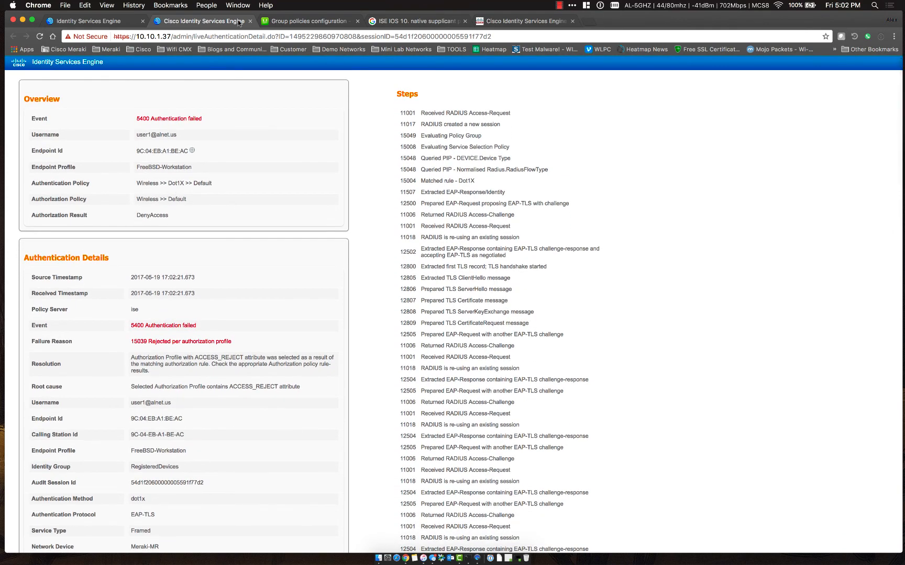
# Open the Wireless policy set and its BYOD-ISE-Secure authorization rule for editing
pyautogui.click(119, 24)
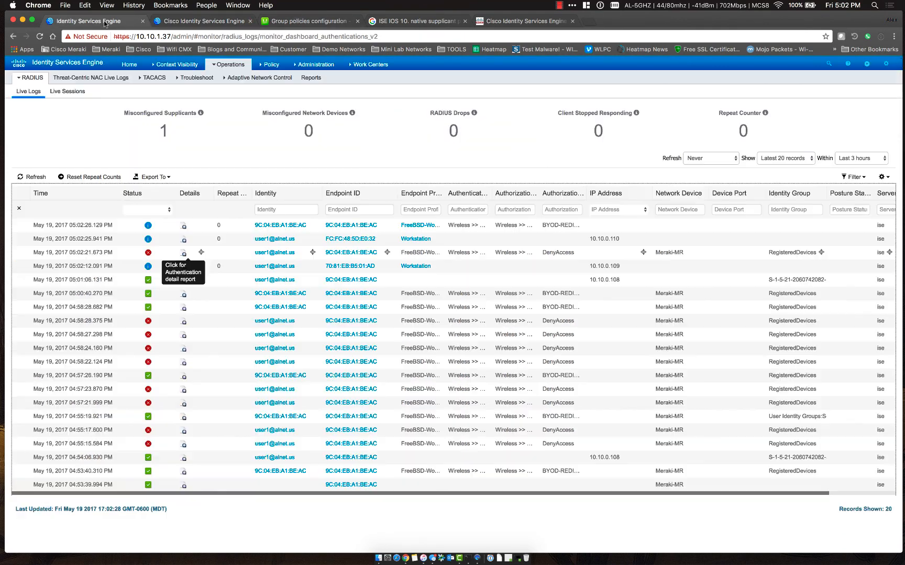
pyautogui.moveTo(271, 75)
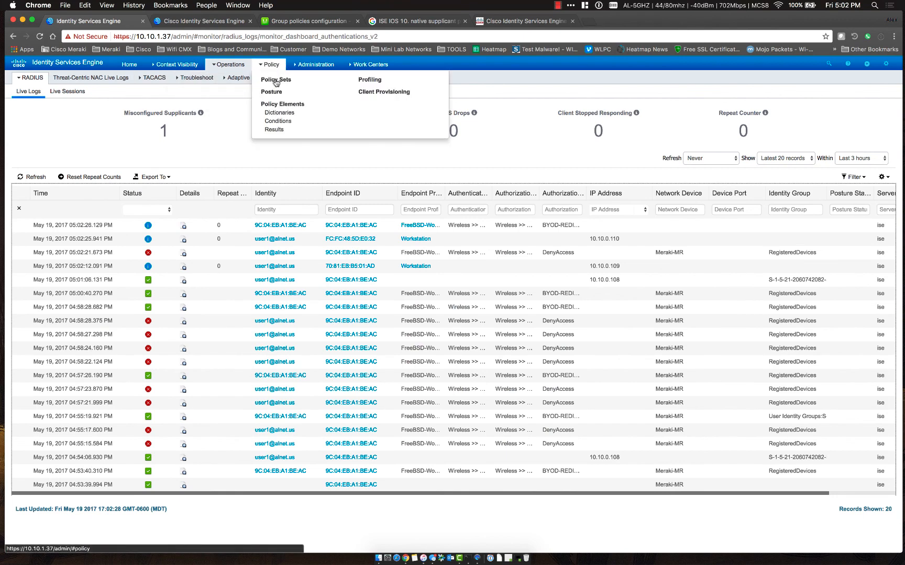
pyautogui.click(275, 81)
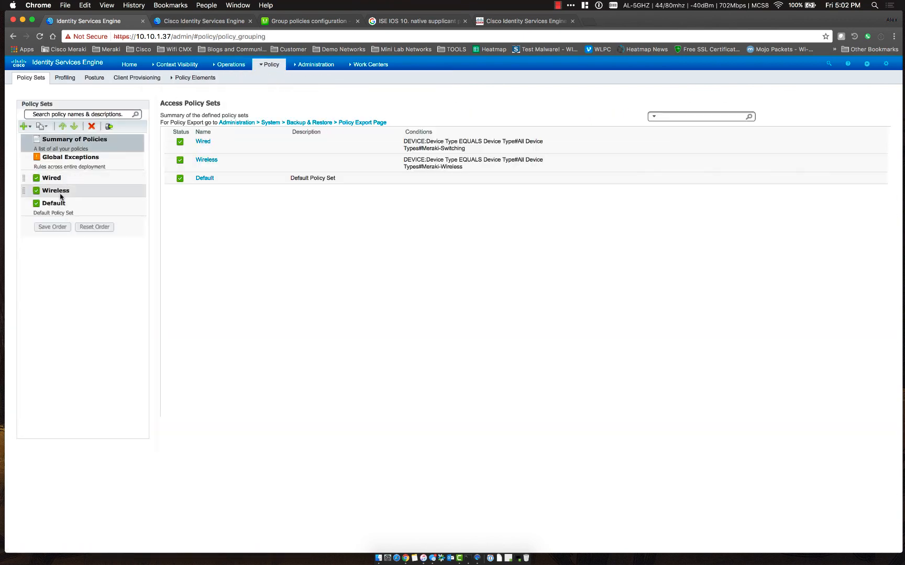
pyautogui.click(34, 194)
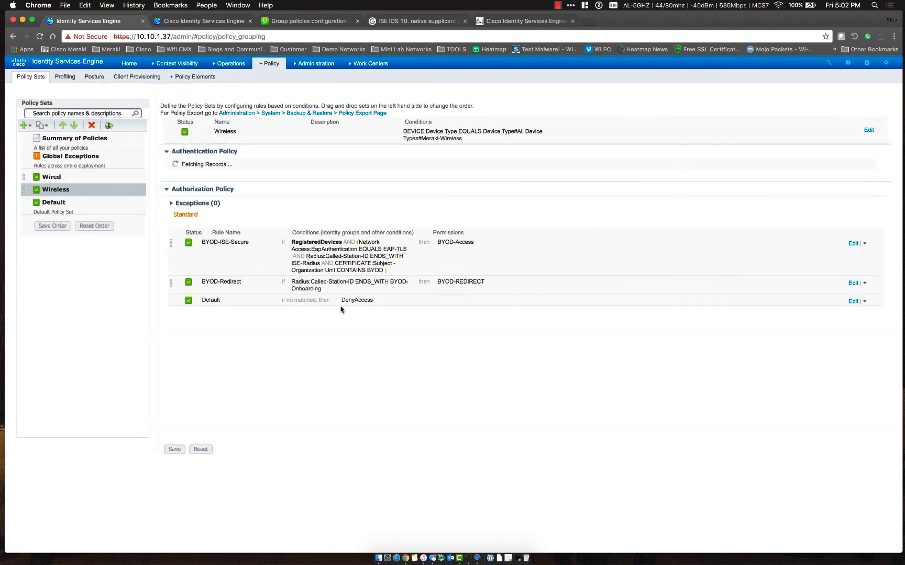
pyautogui.click(334, 342)
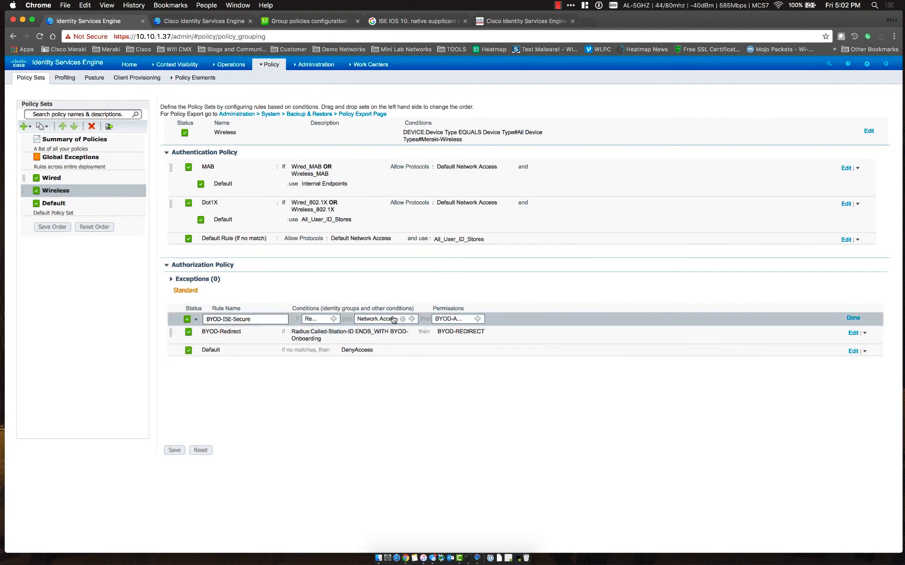
# Change the Called-Station-ID condition to end with ISE-Secure instead of ISE-Radius, then save the Wireless policy set
pyautogui.click(413, 319)
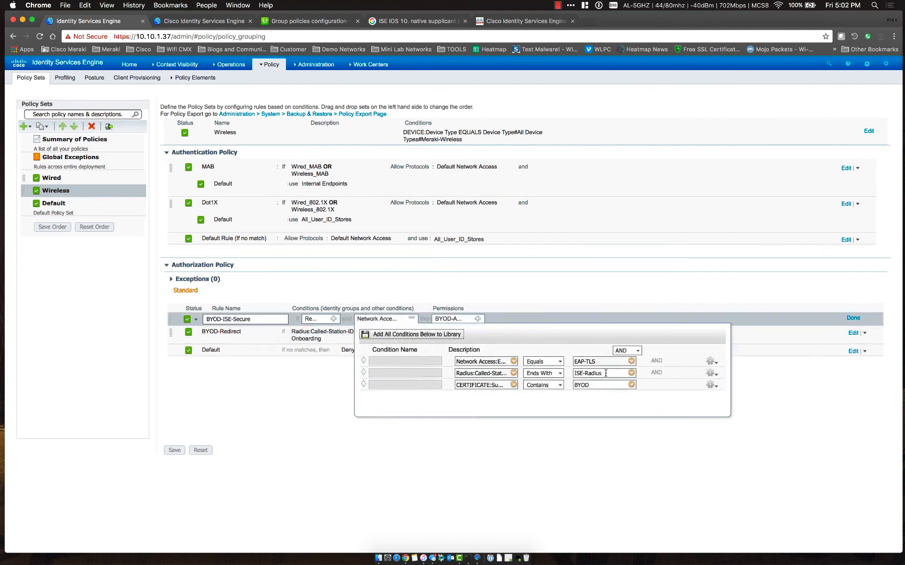
pyautogui.click(605, 373)
pyautogui.press('BackSpace')
pyautogui.press('BackSpace')
pyautogui.press('BackSpace')
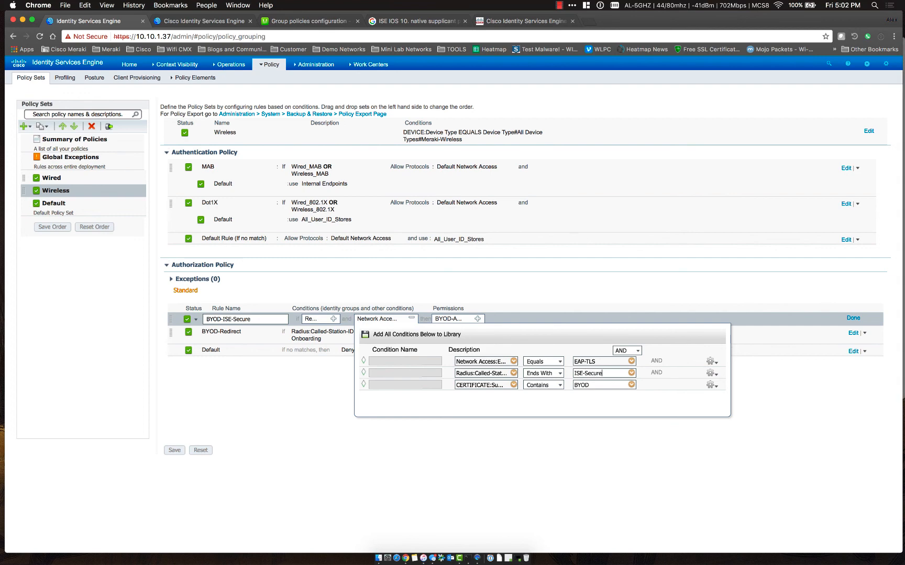
pyautogui.click(568, 422)
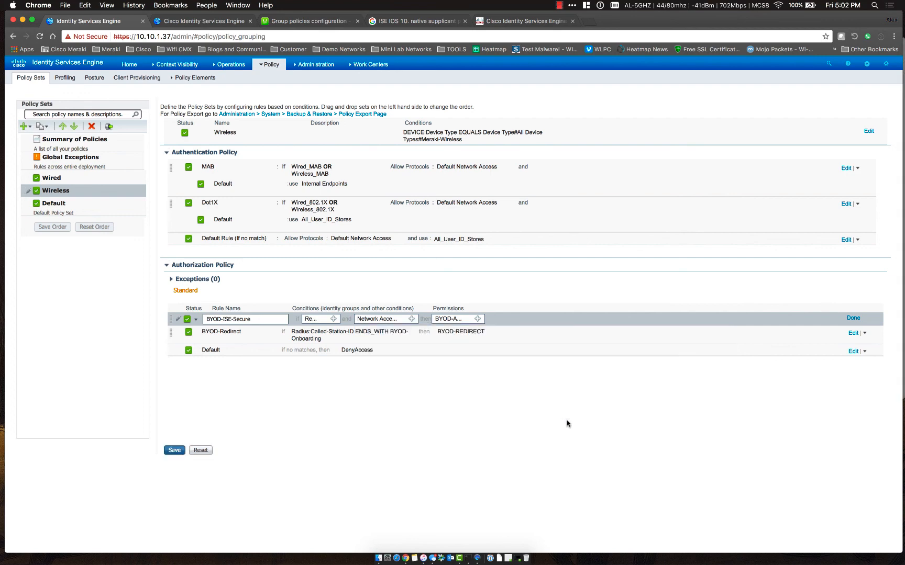
pyautogui.click(178, 449)
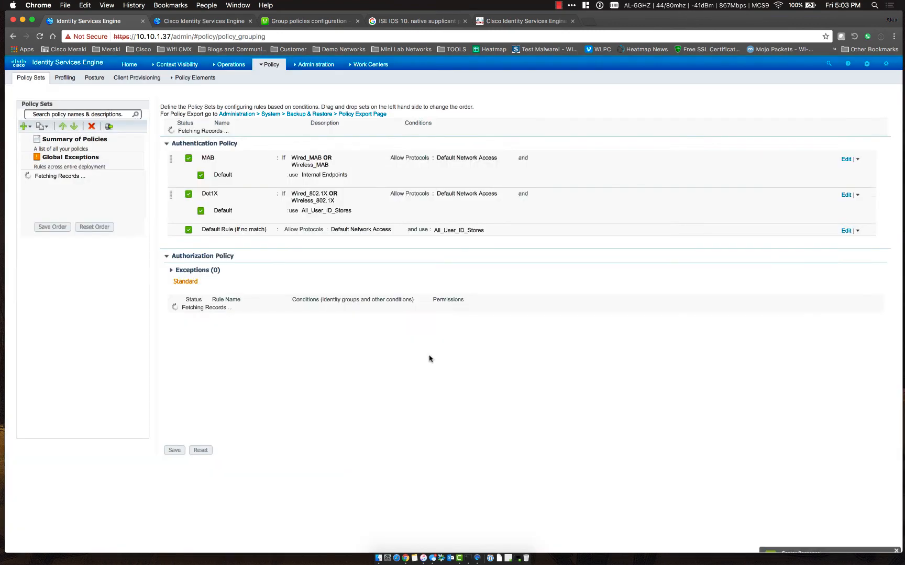
# Check the iPad's Wi-Fi, then open RADIUS Live Logs showing its successful BYOD-Access authentication
pyautogui.click(477, 557)
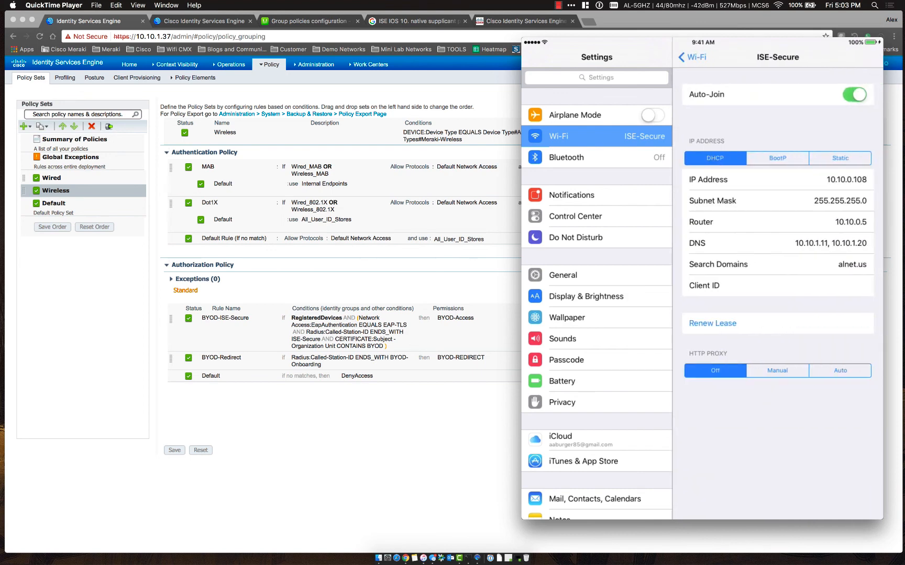
pyautogui.click(400, 458)
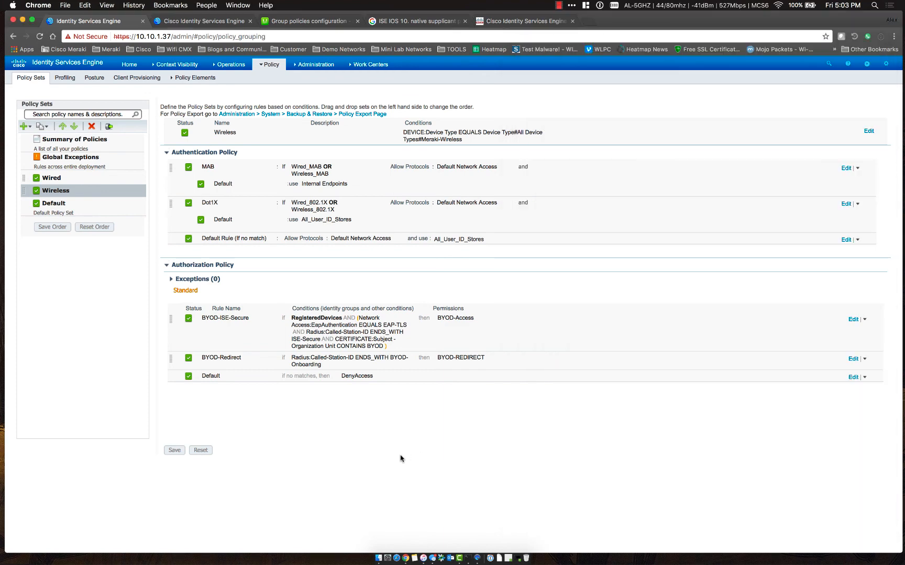
pyautogui.click(239, 63)
pyautogui.click(241, 88)
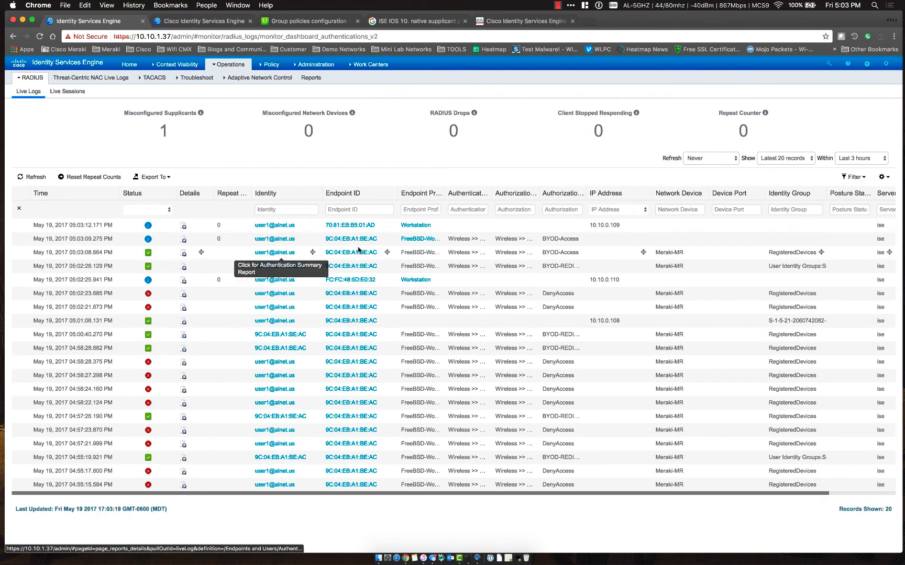
pyautogui.click(184, 253)
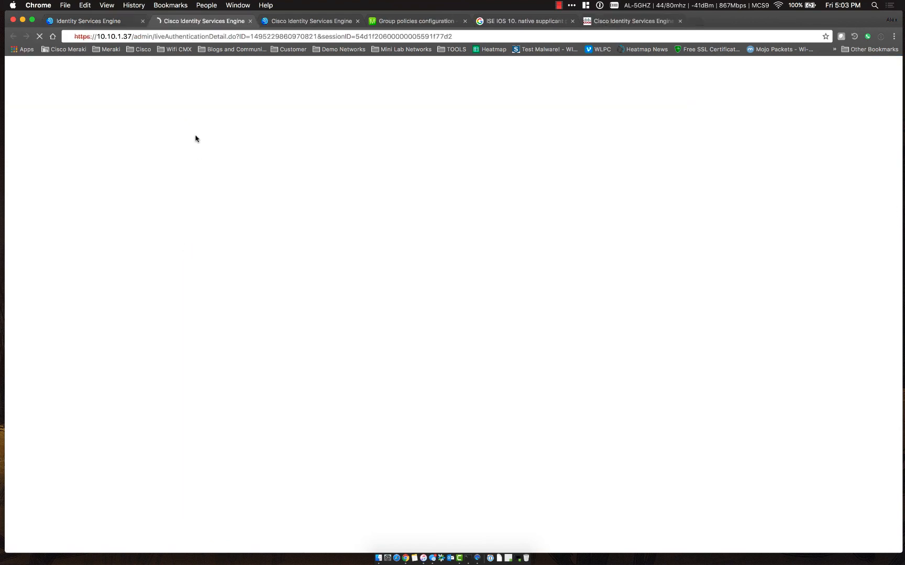
pyautogui.scroll(-1, 243, 204)
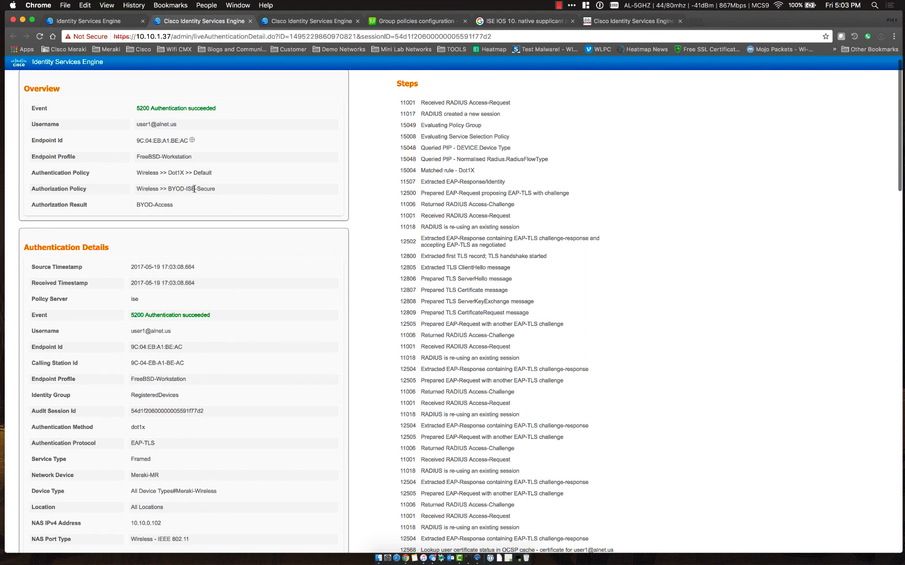
pyautogui.scroll(-5, 361, 257)
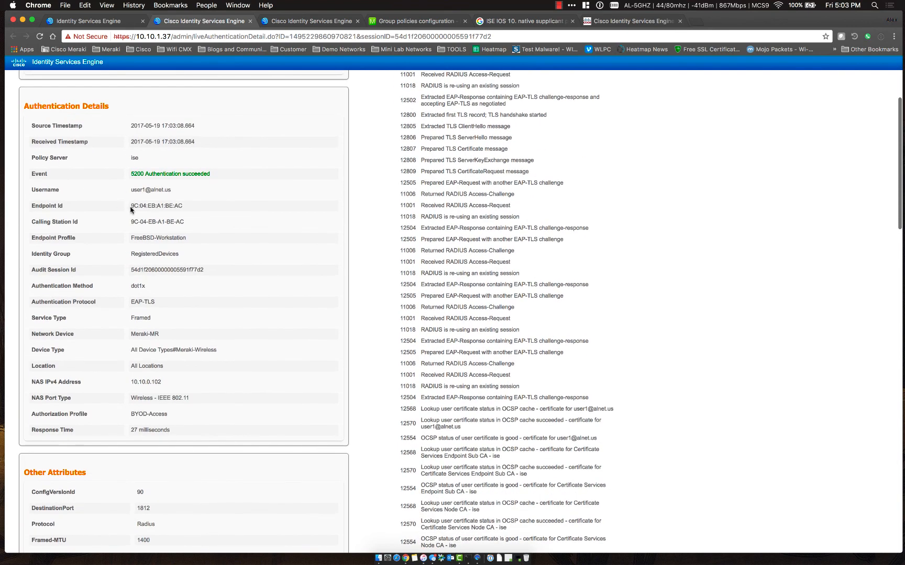
pyautogui.moveTo(130, 195); pyautogui.dragTo(190, 190)
pyautogui.click(190, 191)
pyautogui.scroll(-14, 307, 349)
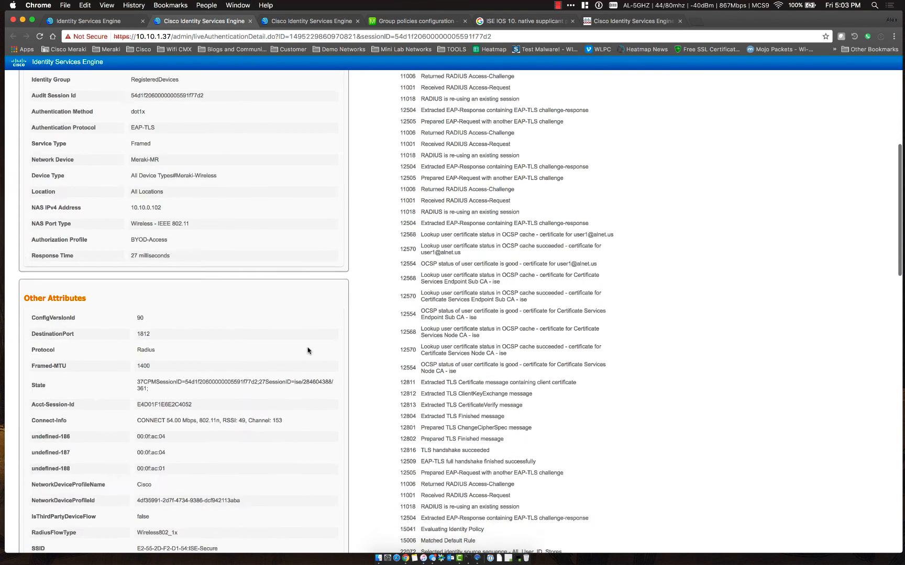
pyautogui.scroll(-15, 319, 371)
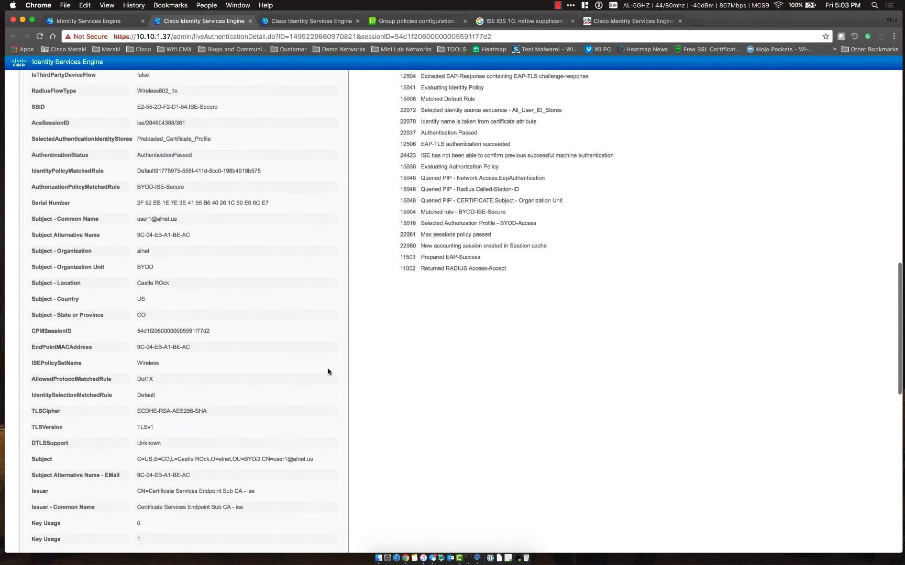
pyautogui.scroll(-5, 328, 372)
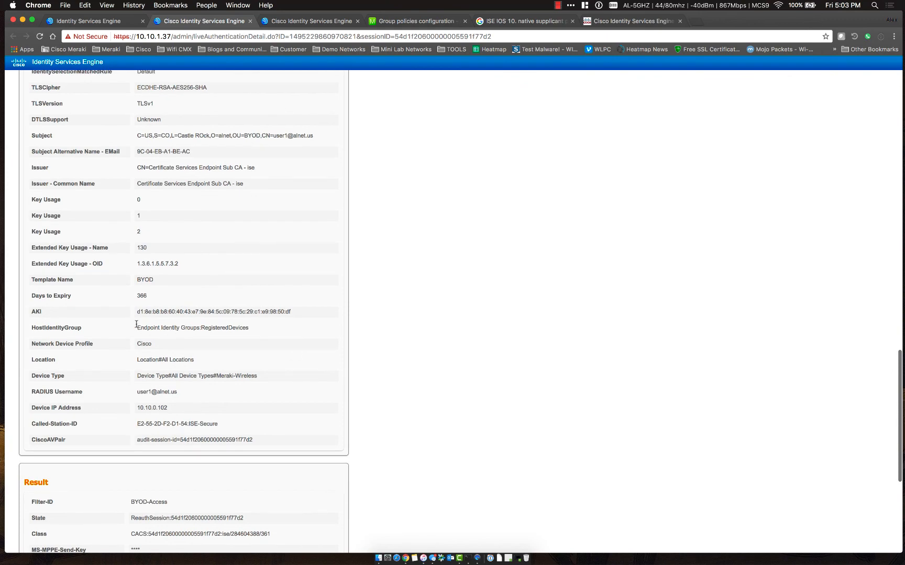
pyautogui.moveTo(137, 328); pyautogui.dragTo(249, 328)
pyautogui.click(255, 328)
pyautogui.scroll(-10, 255, 326)
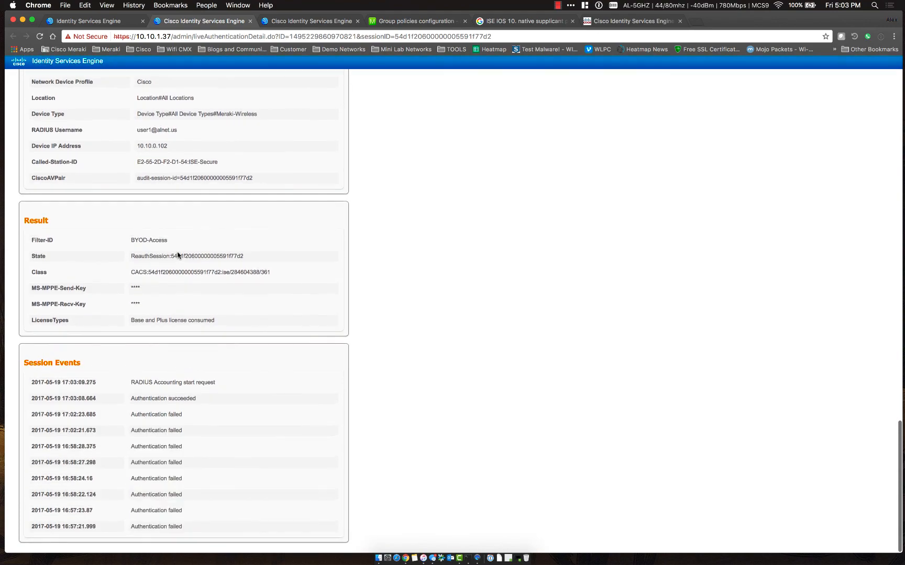
pyautogui.scroll(12, 177, 255)
pyautogui.scroll(14, 178, 255)
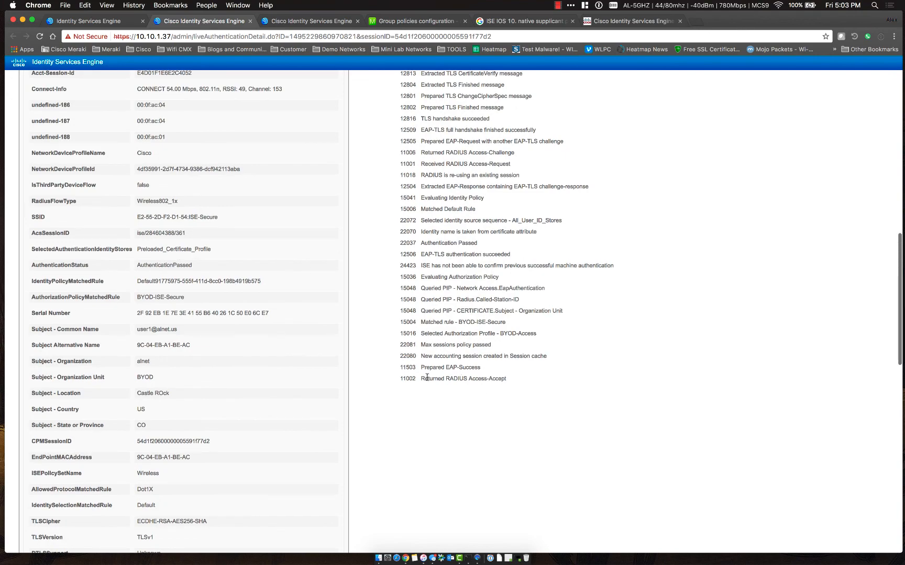
pyautogui.moveTo(421, 378); pyautogui.dragTo(554, 378)
pyautogui.click(550, 379)
pyautogui.scroll(2, 344, 400)
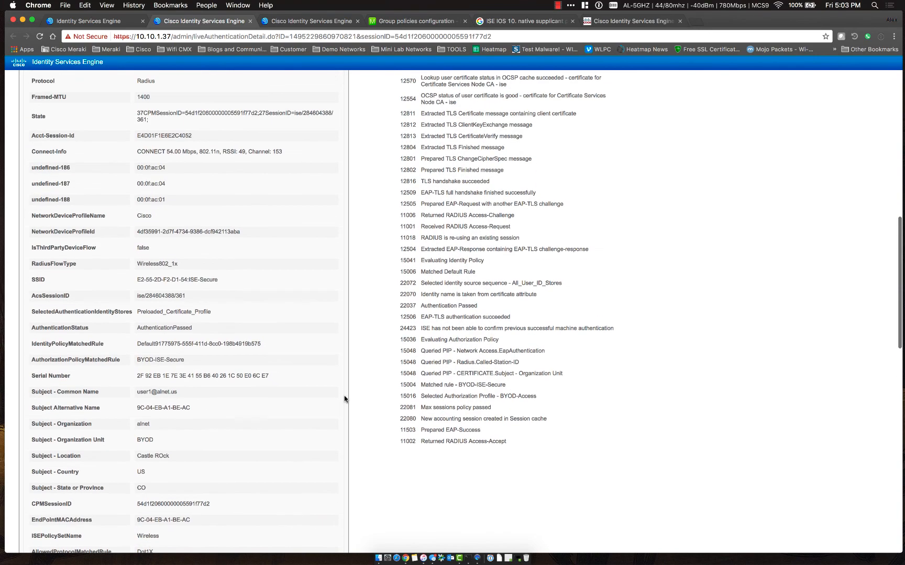
pyautogui.scroll(-20, 344, 399)
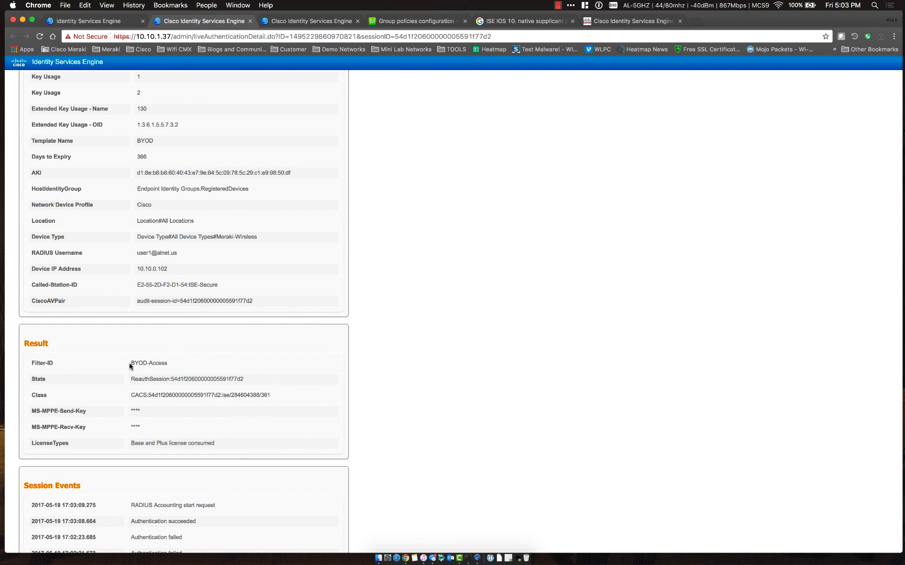
pyautogui.moveTo(130, 366); pyautogui.dragTo(191, 363)
# In Meraki, open the iPad's details from the Network-wide Clients list
pyautogui.click(403, 23)
pyautogui.moveTo(63, 184)
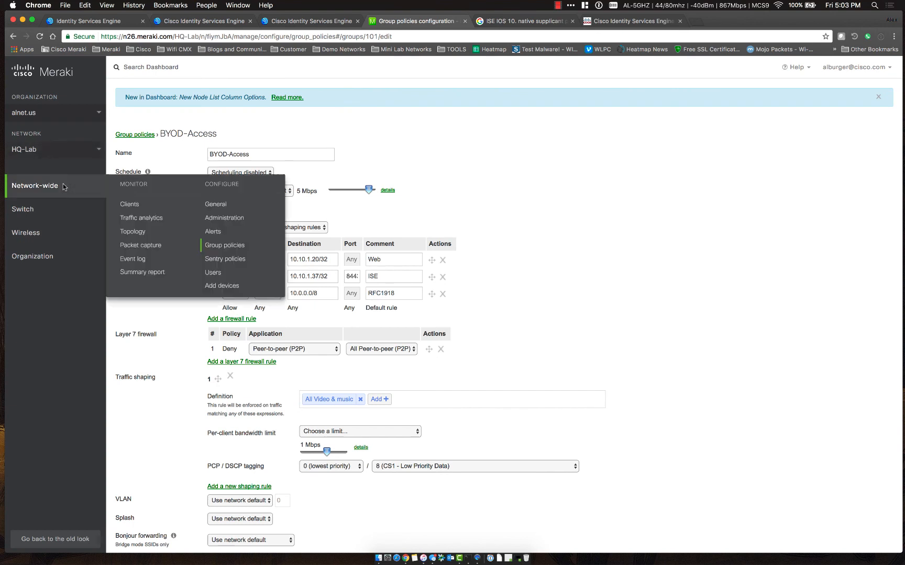
pyautogui.click(125, 205)
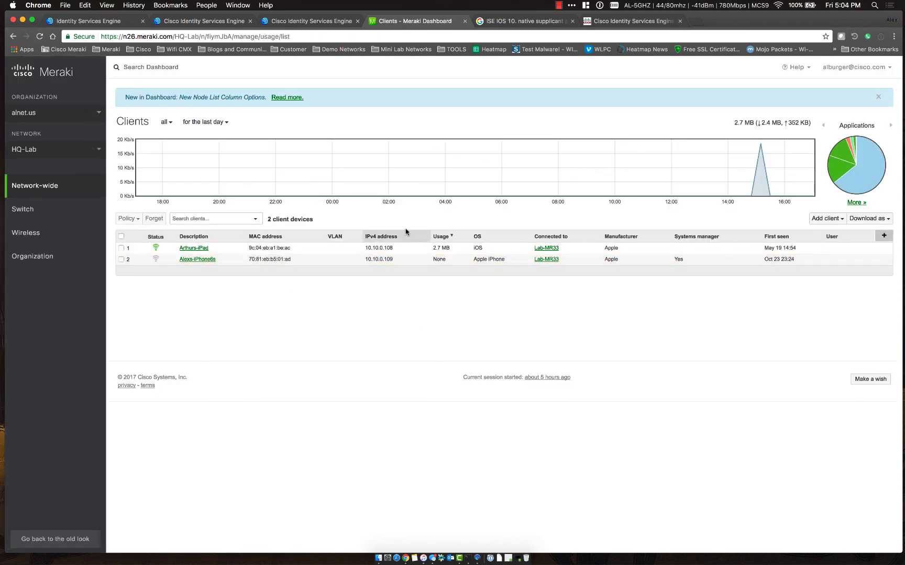
pyautogui.click(184, 250)
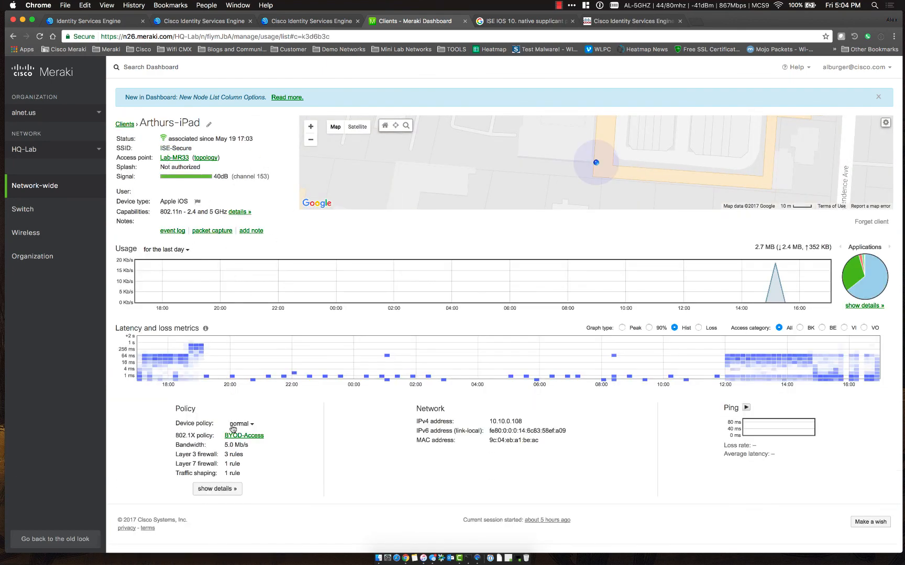
# Confirm the iPad's 802.1X policy is BYOD-Access and open that group policy
pyautogui.moveTo(176, 433); pyautogui.dragTo(304, 433)
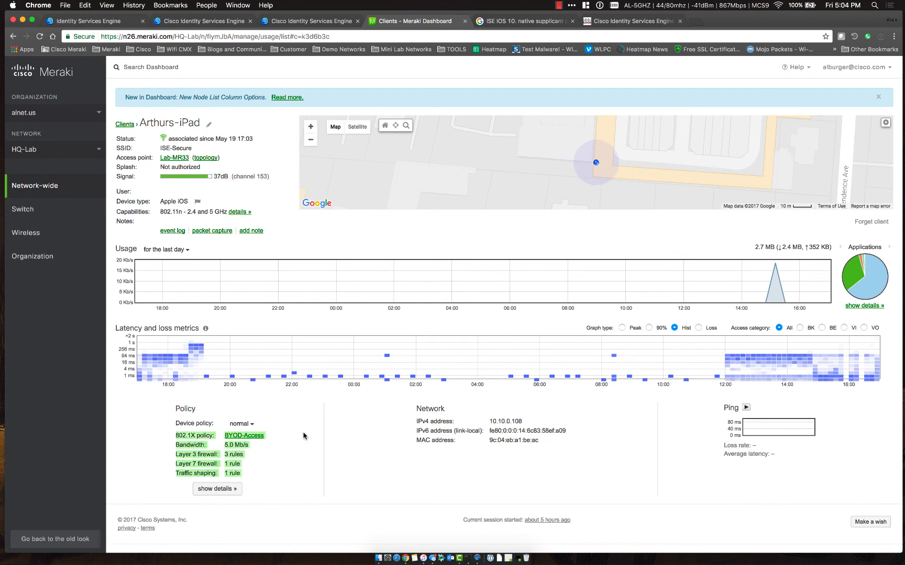
pyautogui.click(304, 436)
pyautogui.click(246, 436)
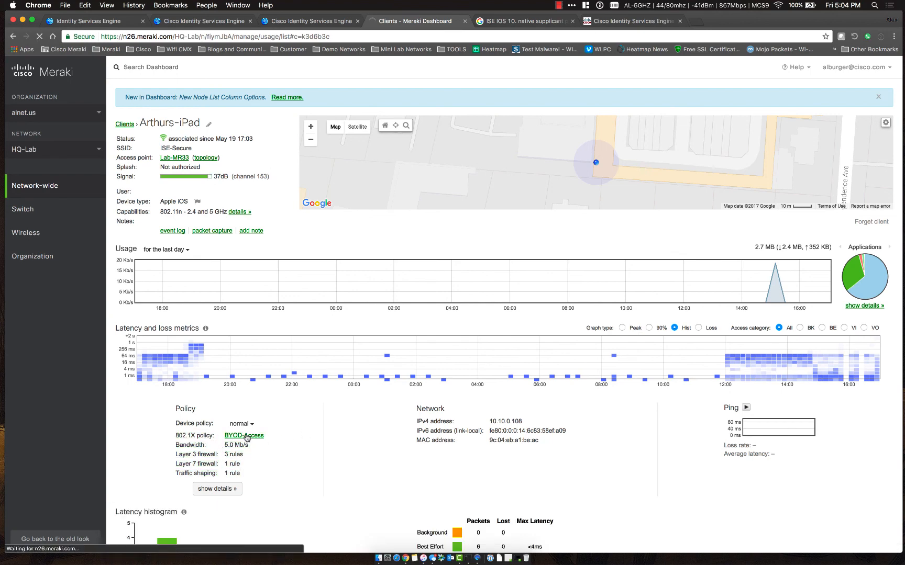
pyautogui.scroll(-1, 503, 318)
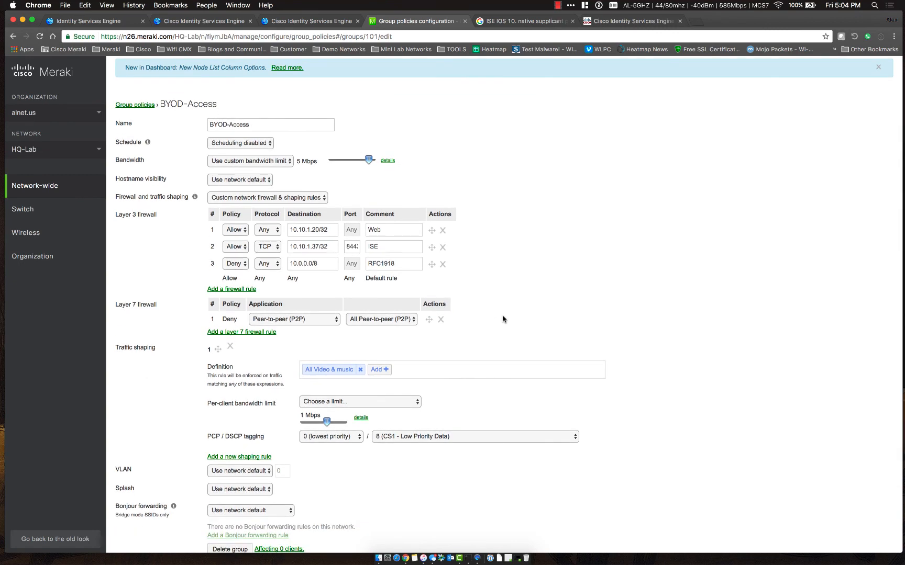
# Bring up the iPad mirror to test Safari reaching 10.10.1.30
pyautogui.click(478, 557)
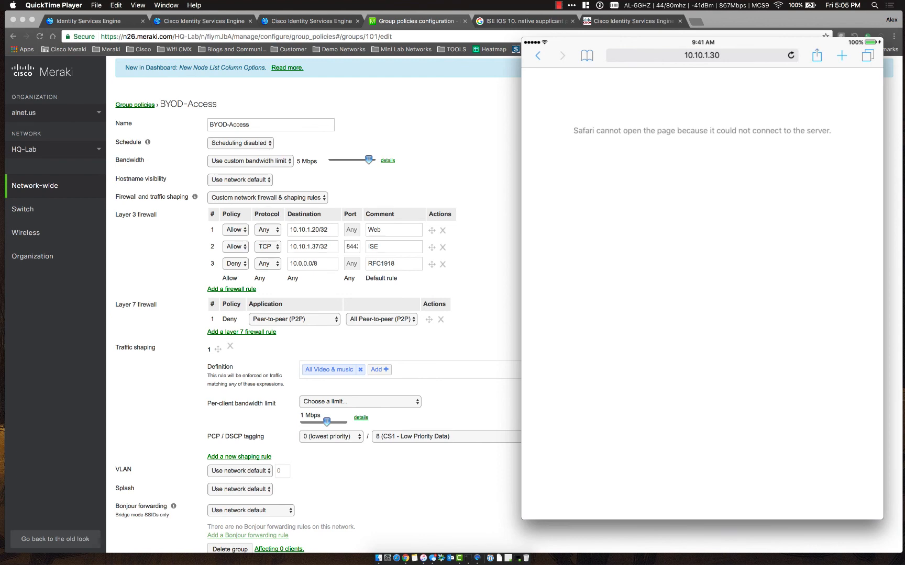
pyautogui.click(696, 22)
pyautogui.write('https://')
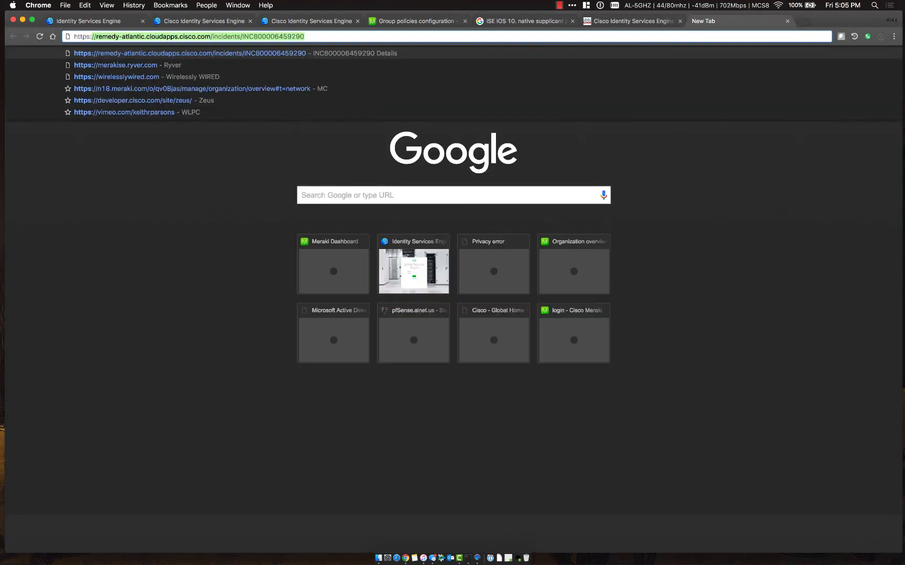
pyautogui.write('10.10.1.30')
pyautogui.press('Return')
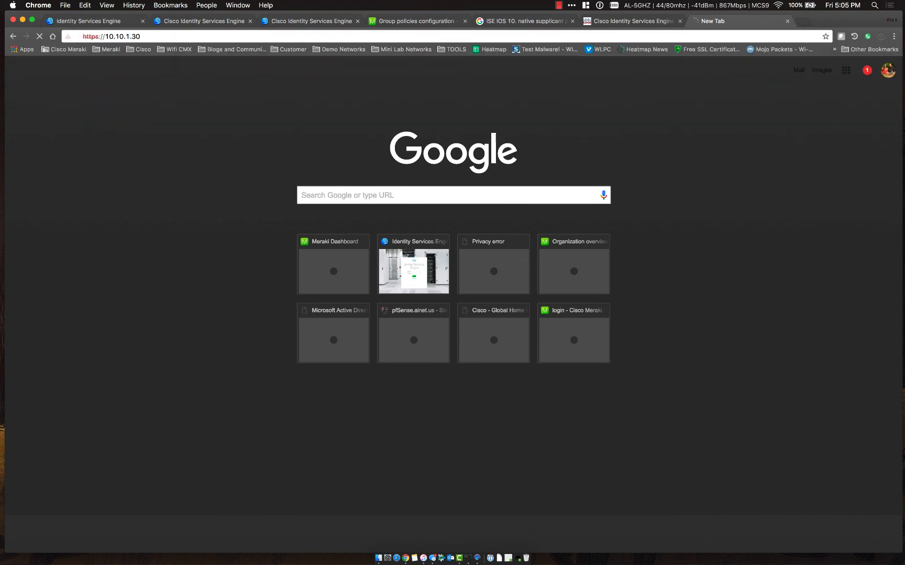
pyautogui.click(342, 262)
pyautogui.click(329, 343)
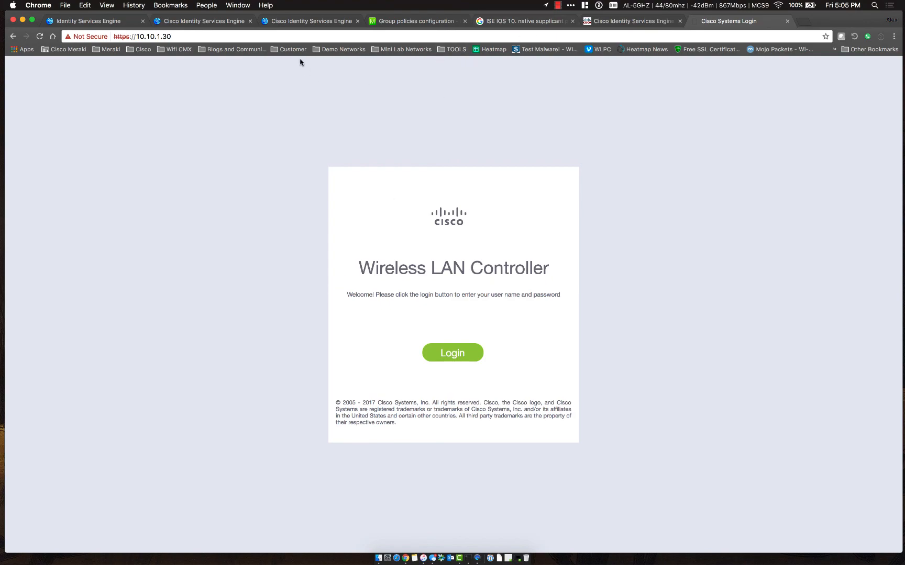
# Revisit the ISE session details and RADIUS live logs, then return to the Meraki group policy
pyautogui.click(289, 26)
pyautogui.click(210, 24)
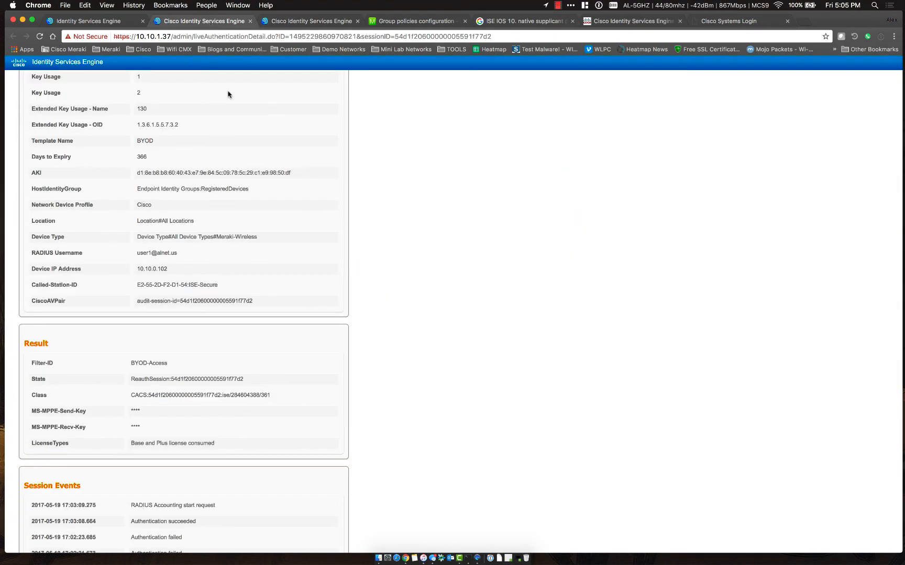
pyautogui.scroll(10, 228, 94)
pyautogui.click(116, 25)
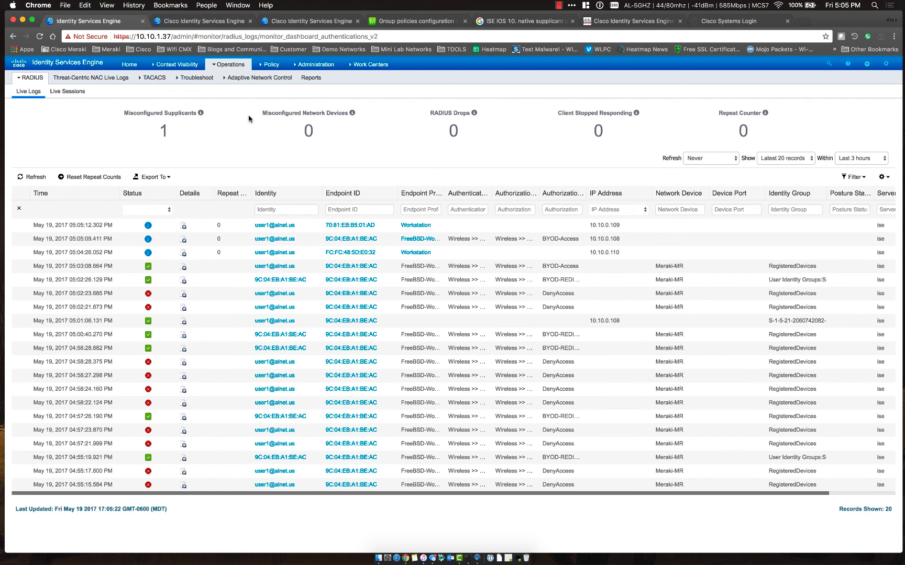
pyautogui.click(411, 21)
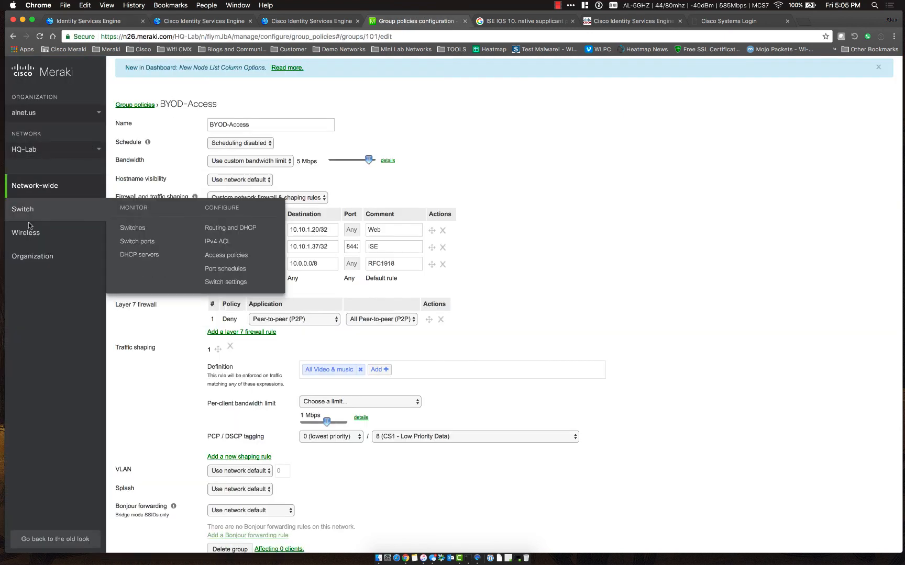
pyautogui.moveTo(29, 231)
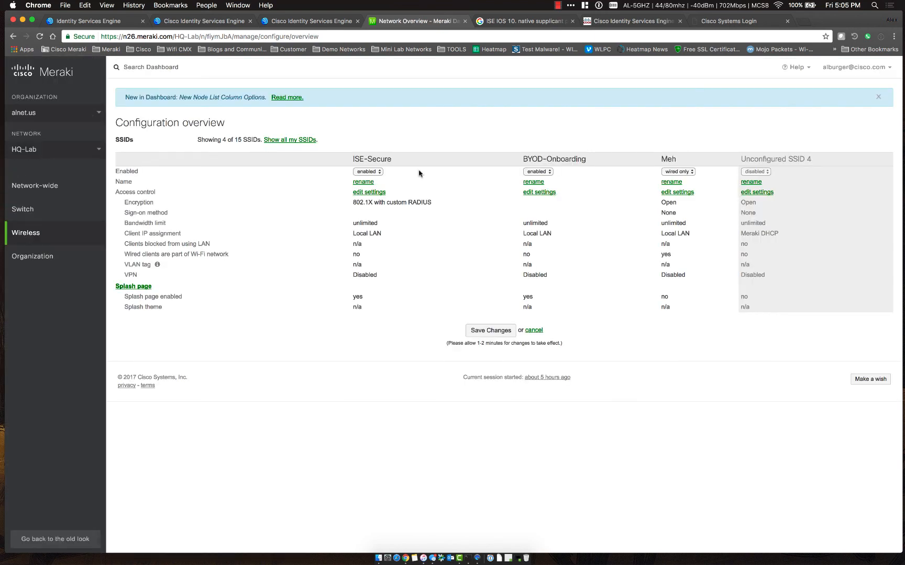
pyautogui.moveTo(75, 185)
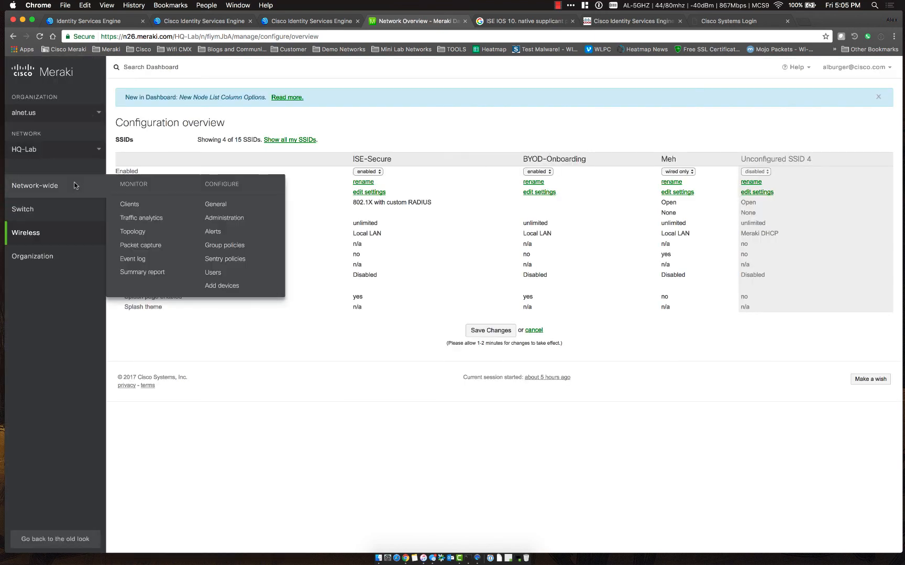
pyautogui.click(217, 246)
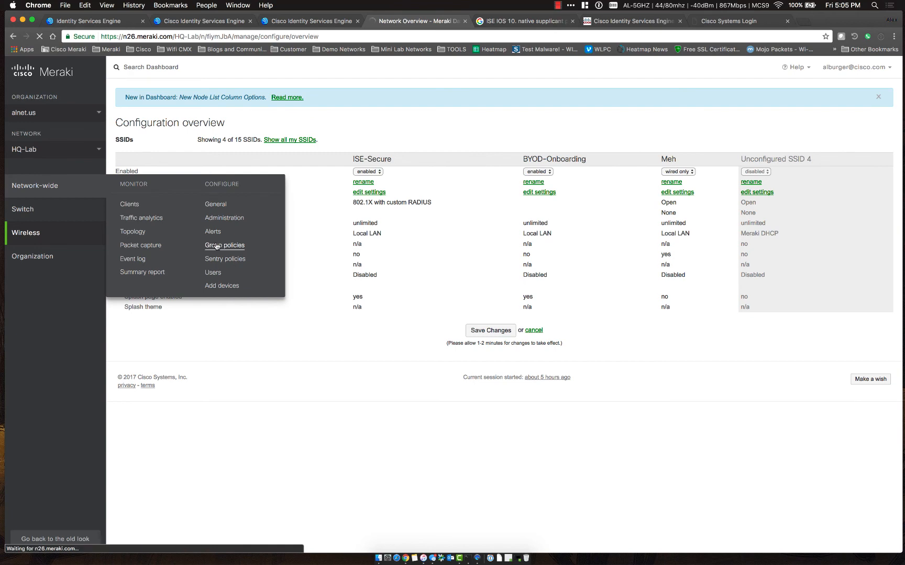
pyautogui.click(150, 186)
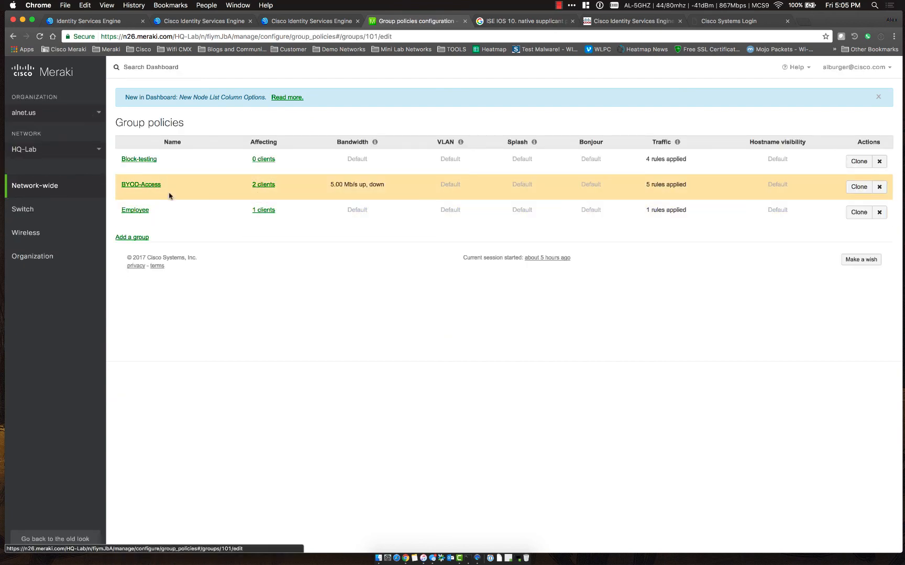
pyautogui.scroll(-2, 497, 336)
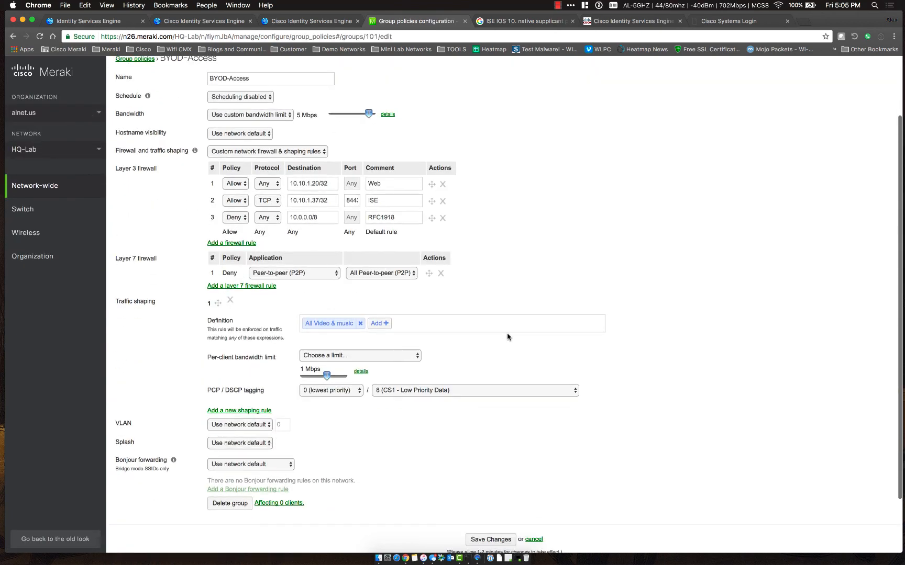
pyautogui.scroll(2, 513, 172)
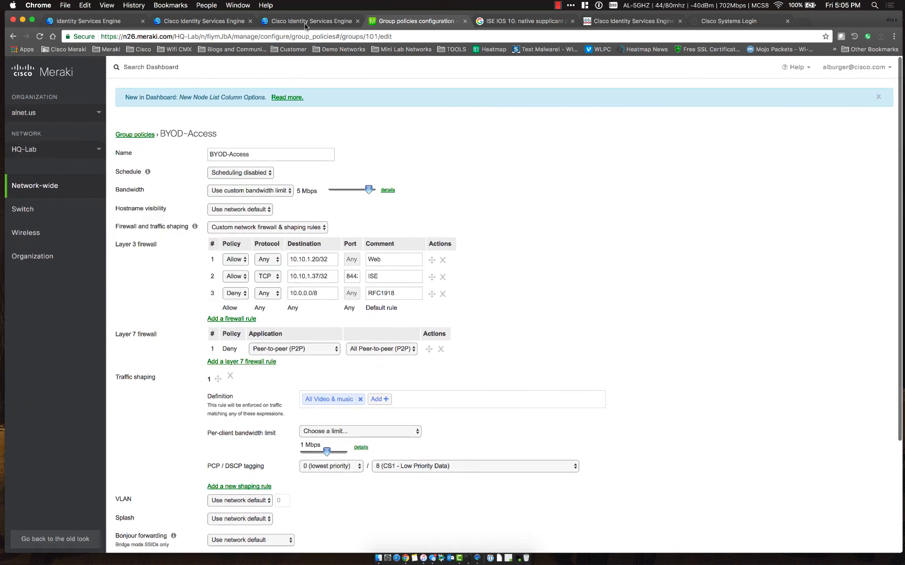
pyautogui.click(112, 21)
pyautogui.moveTo(223, 68)
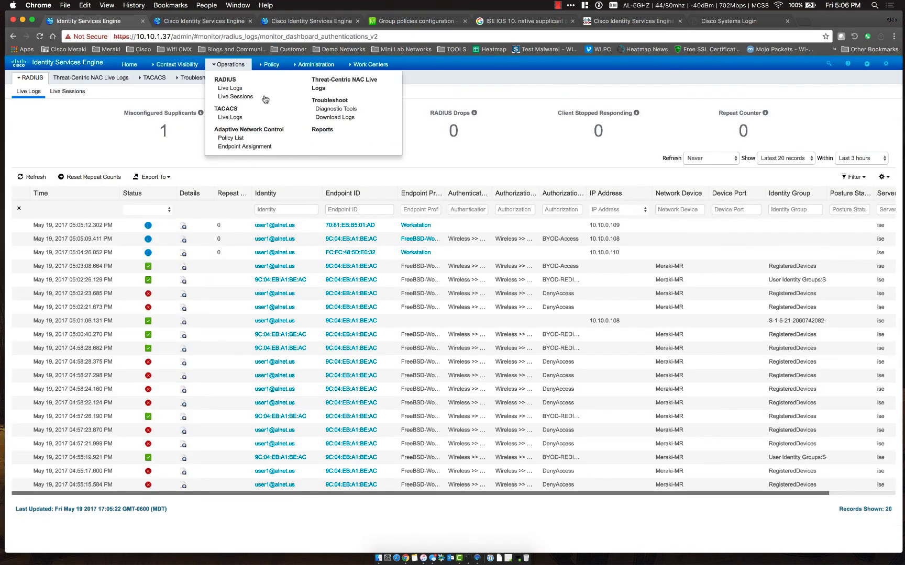
# Go to Policy Sets and select the Wireless policy set
pyautogui.click(270, 64)
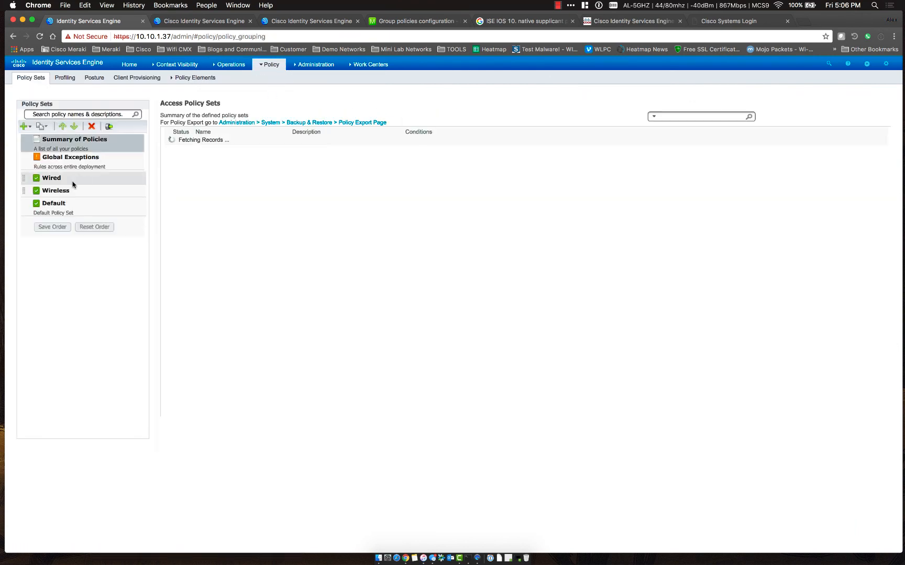
pyautogui.click(63, 191)
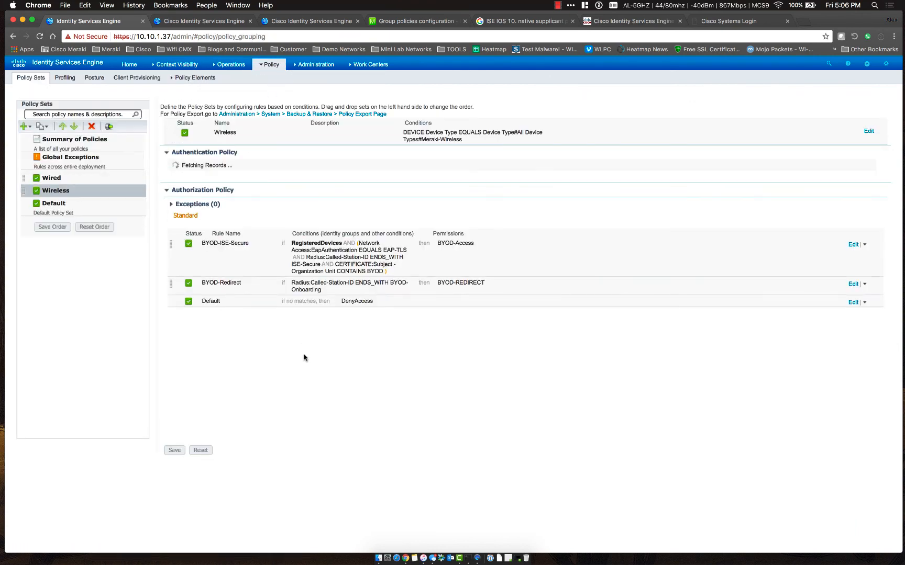